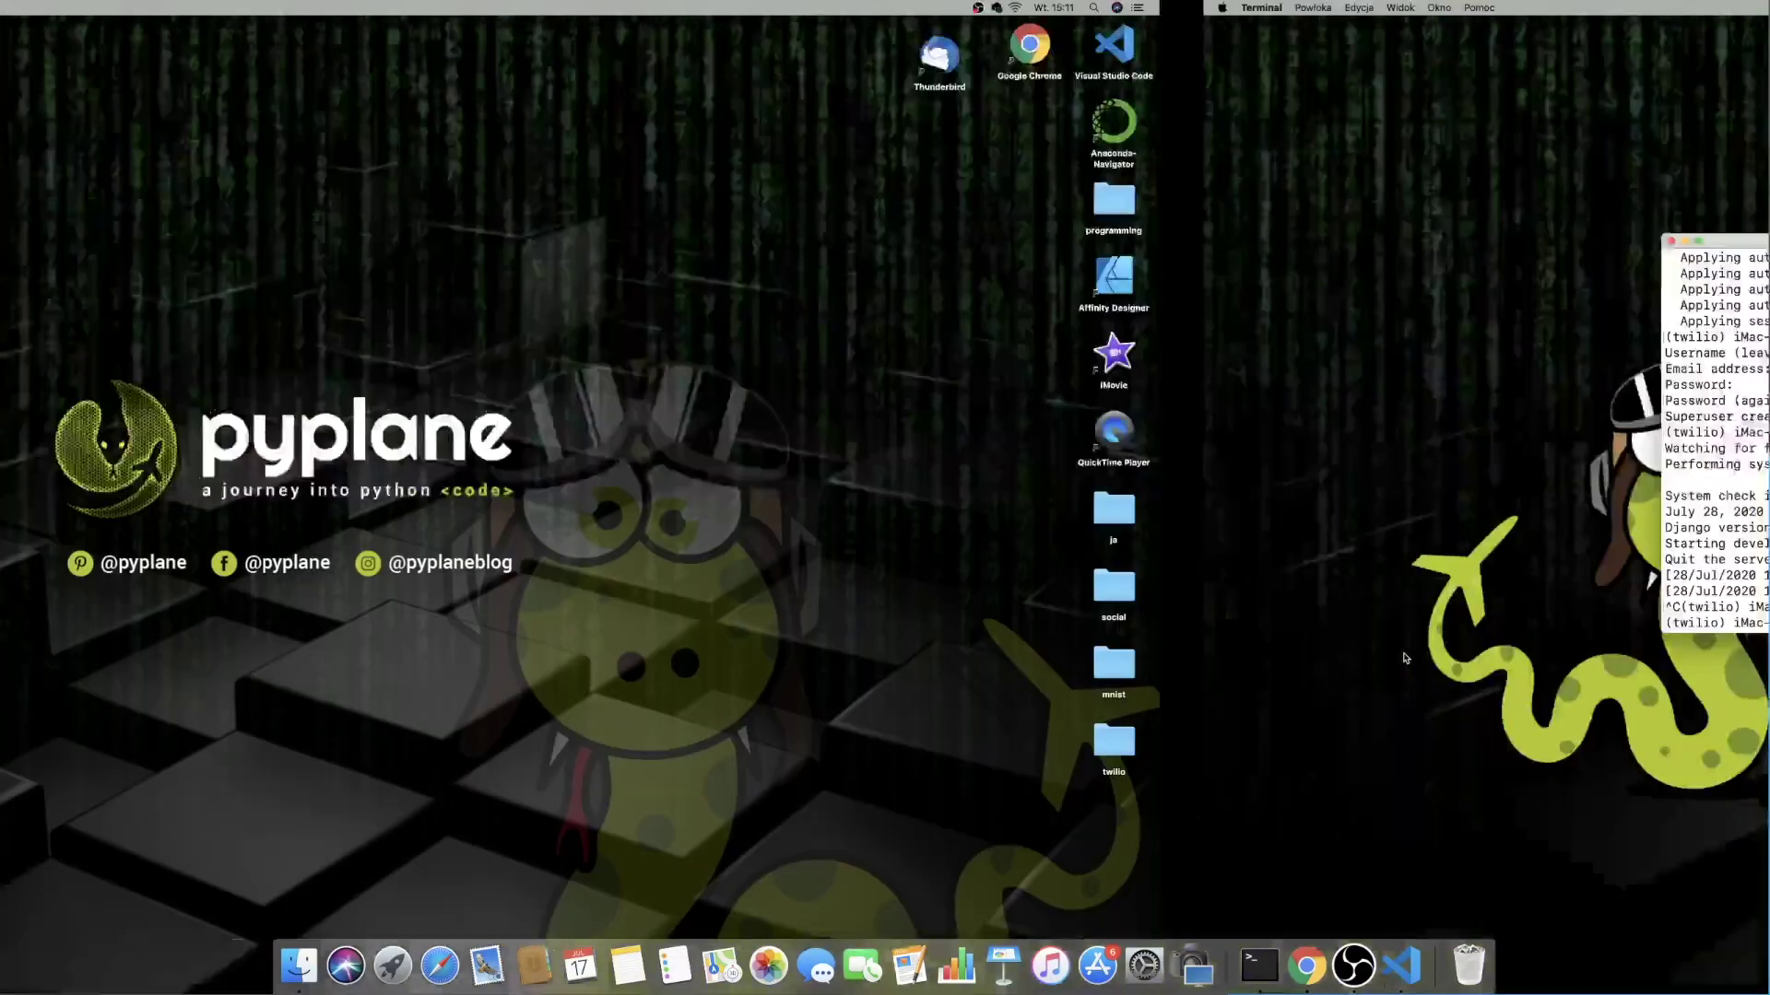
pyautogui.hotkey('ctrl', 'Right')
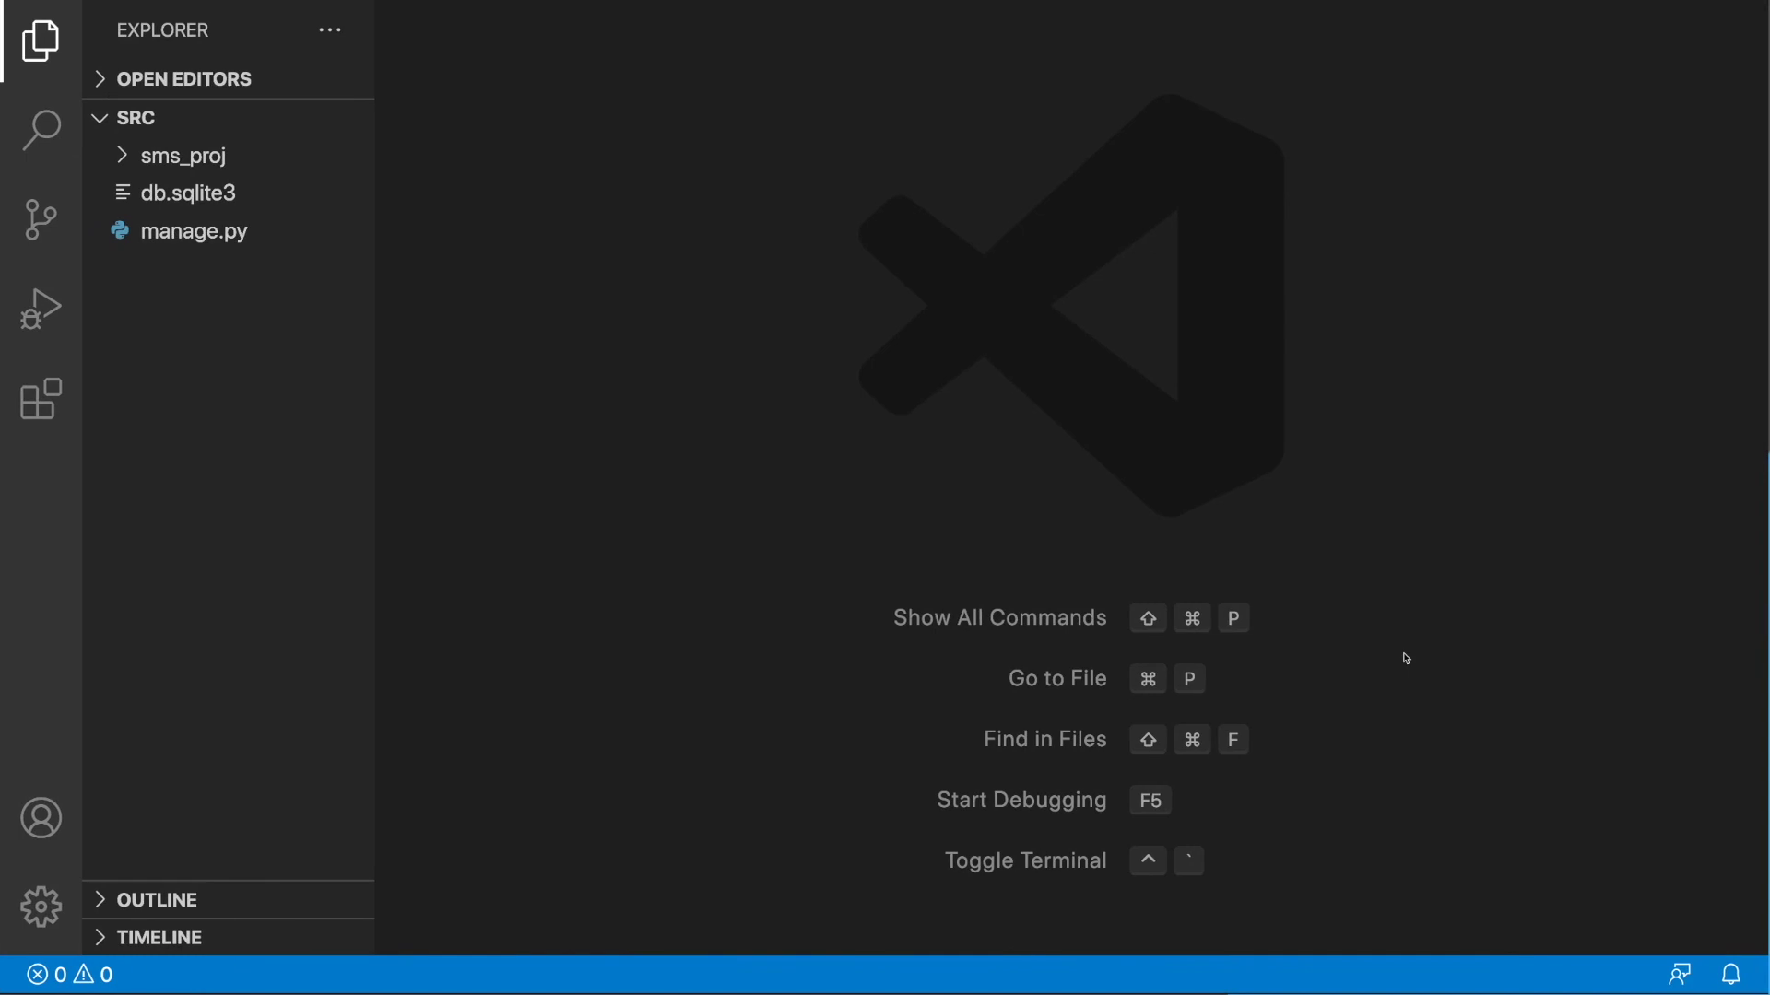
# Step: Check the folder with pwd and ls, then create the scores app with startapp
pyautogui.moveTo(222, 118)
pyautogui.hotkey('ctrl', 'Left')
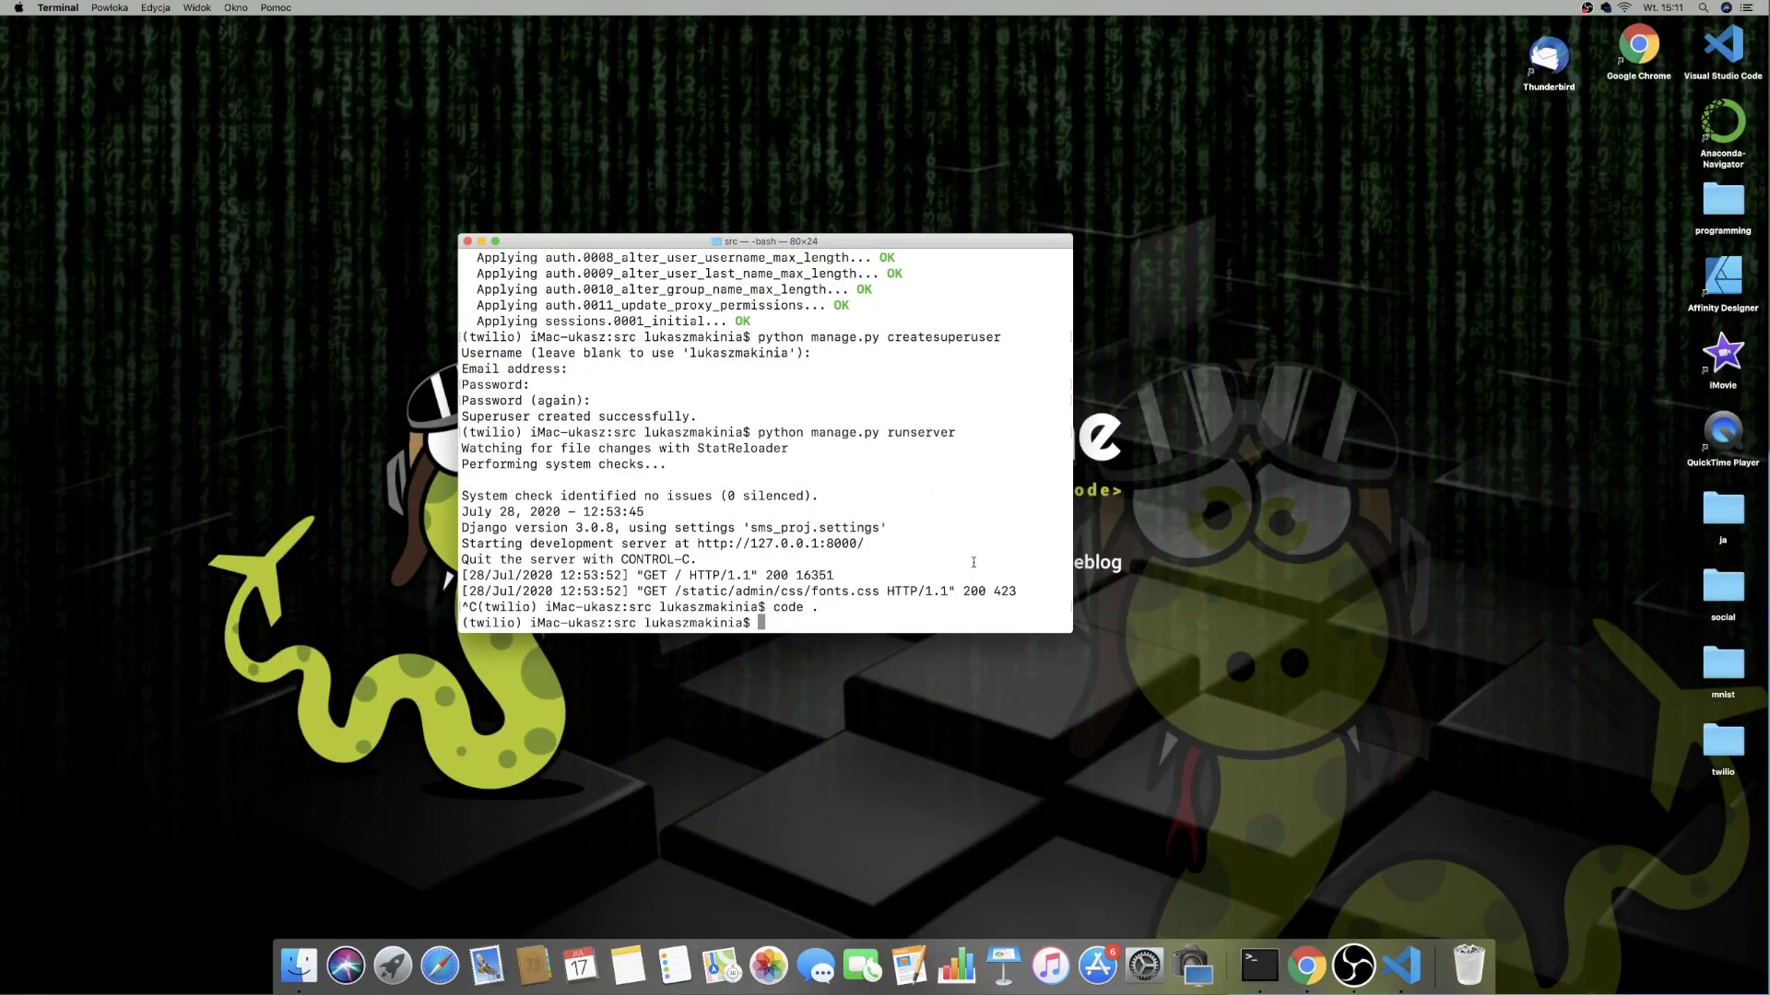
pyautogui.write('pwd')
pyautogui.press('Return')
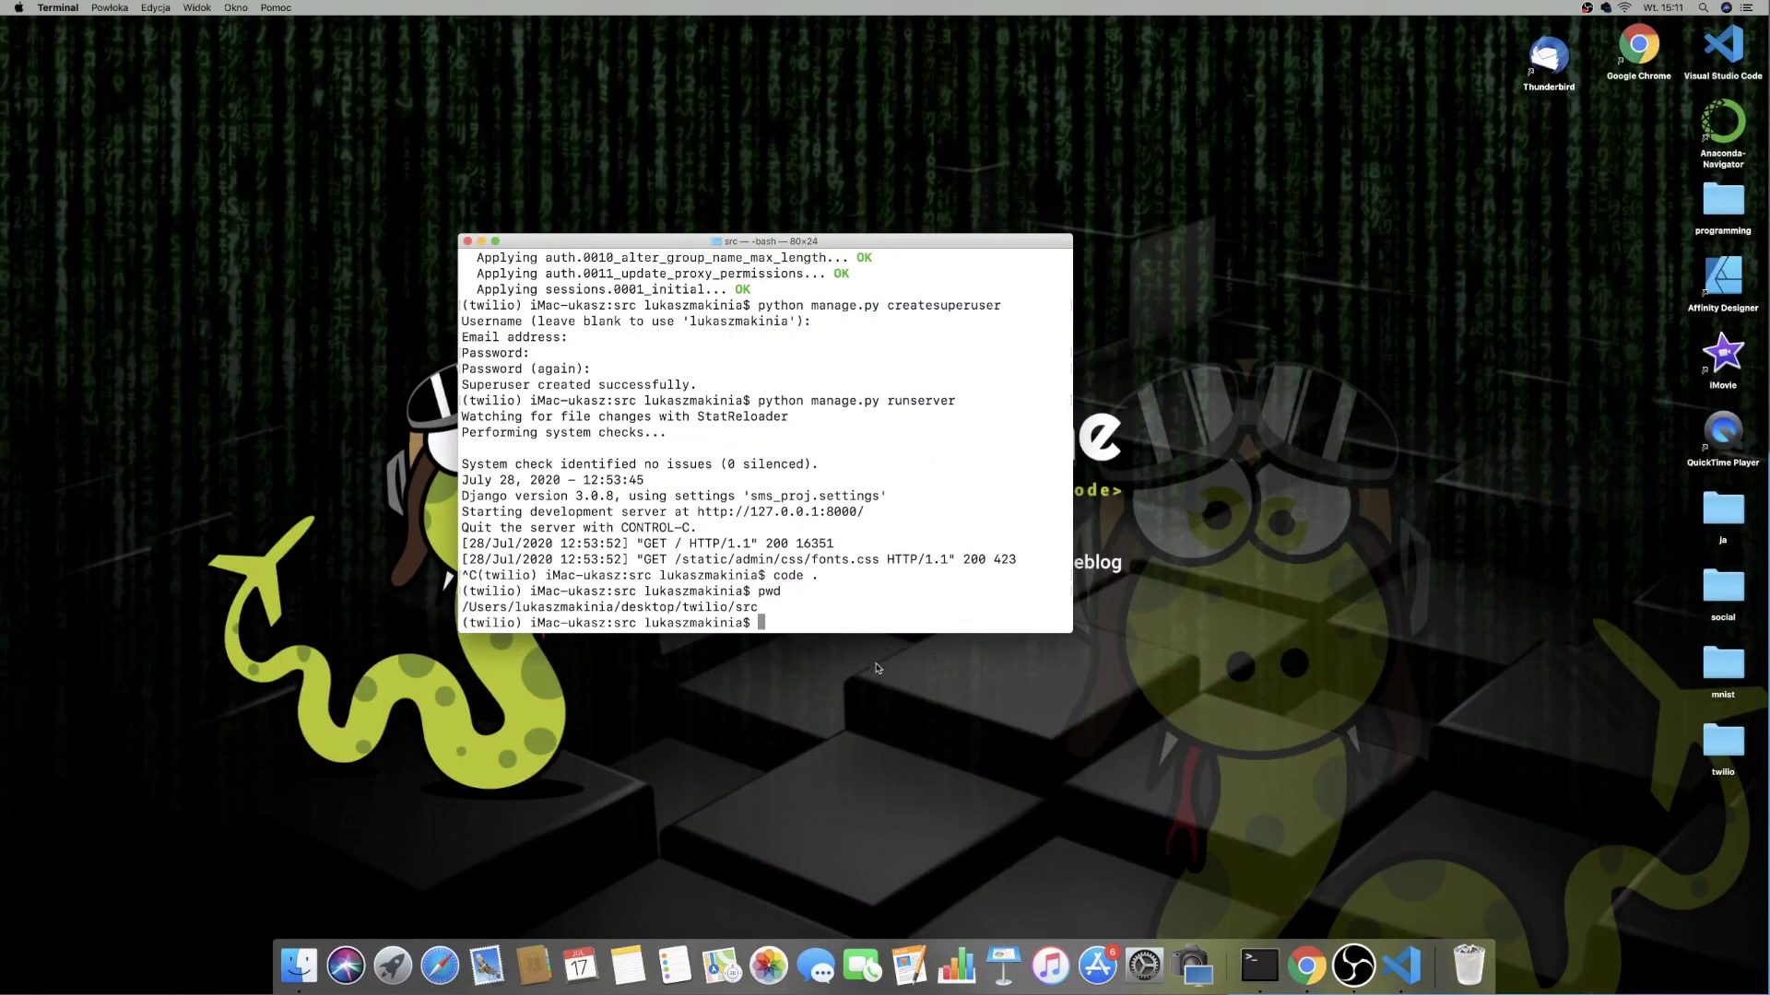
pyautogui.write('ls')
pyautogui.press('Return')
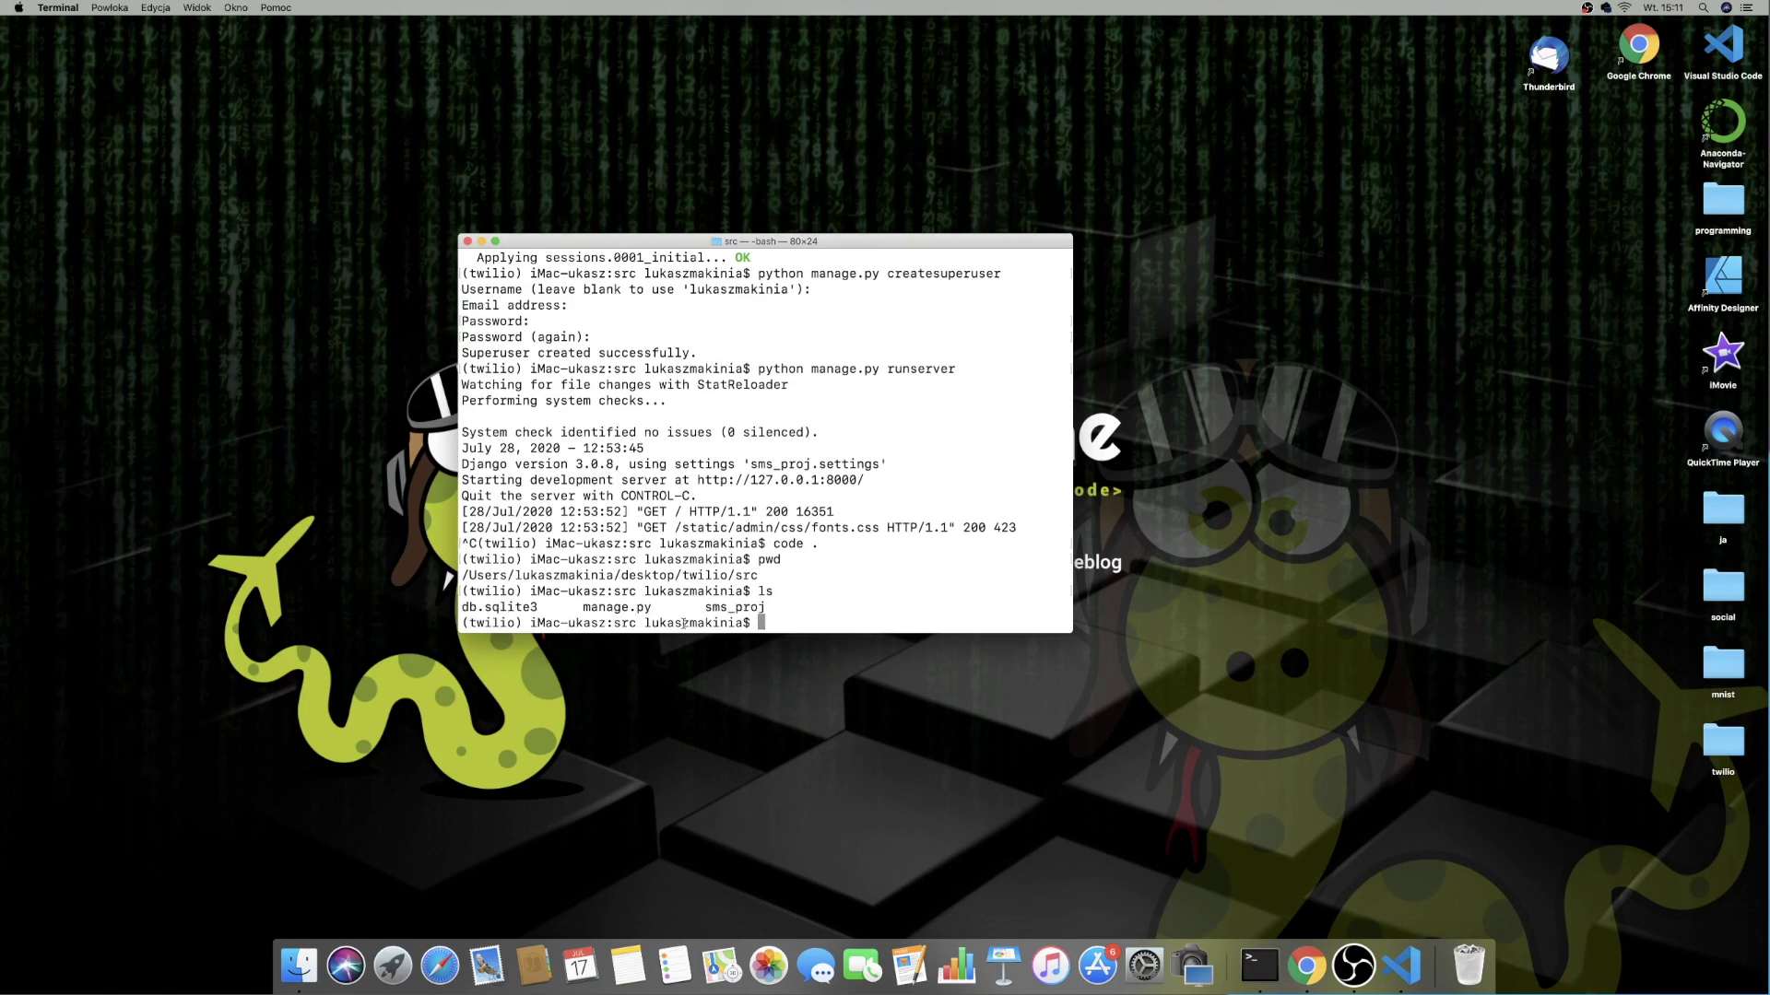
pyautogui.write('python manage.py')
pyautogui.write(' startapp sco')
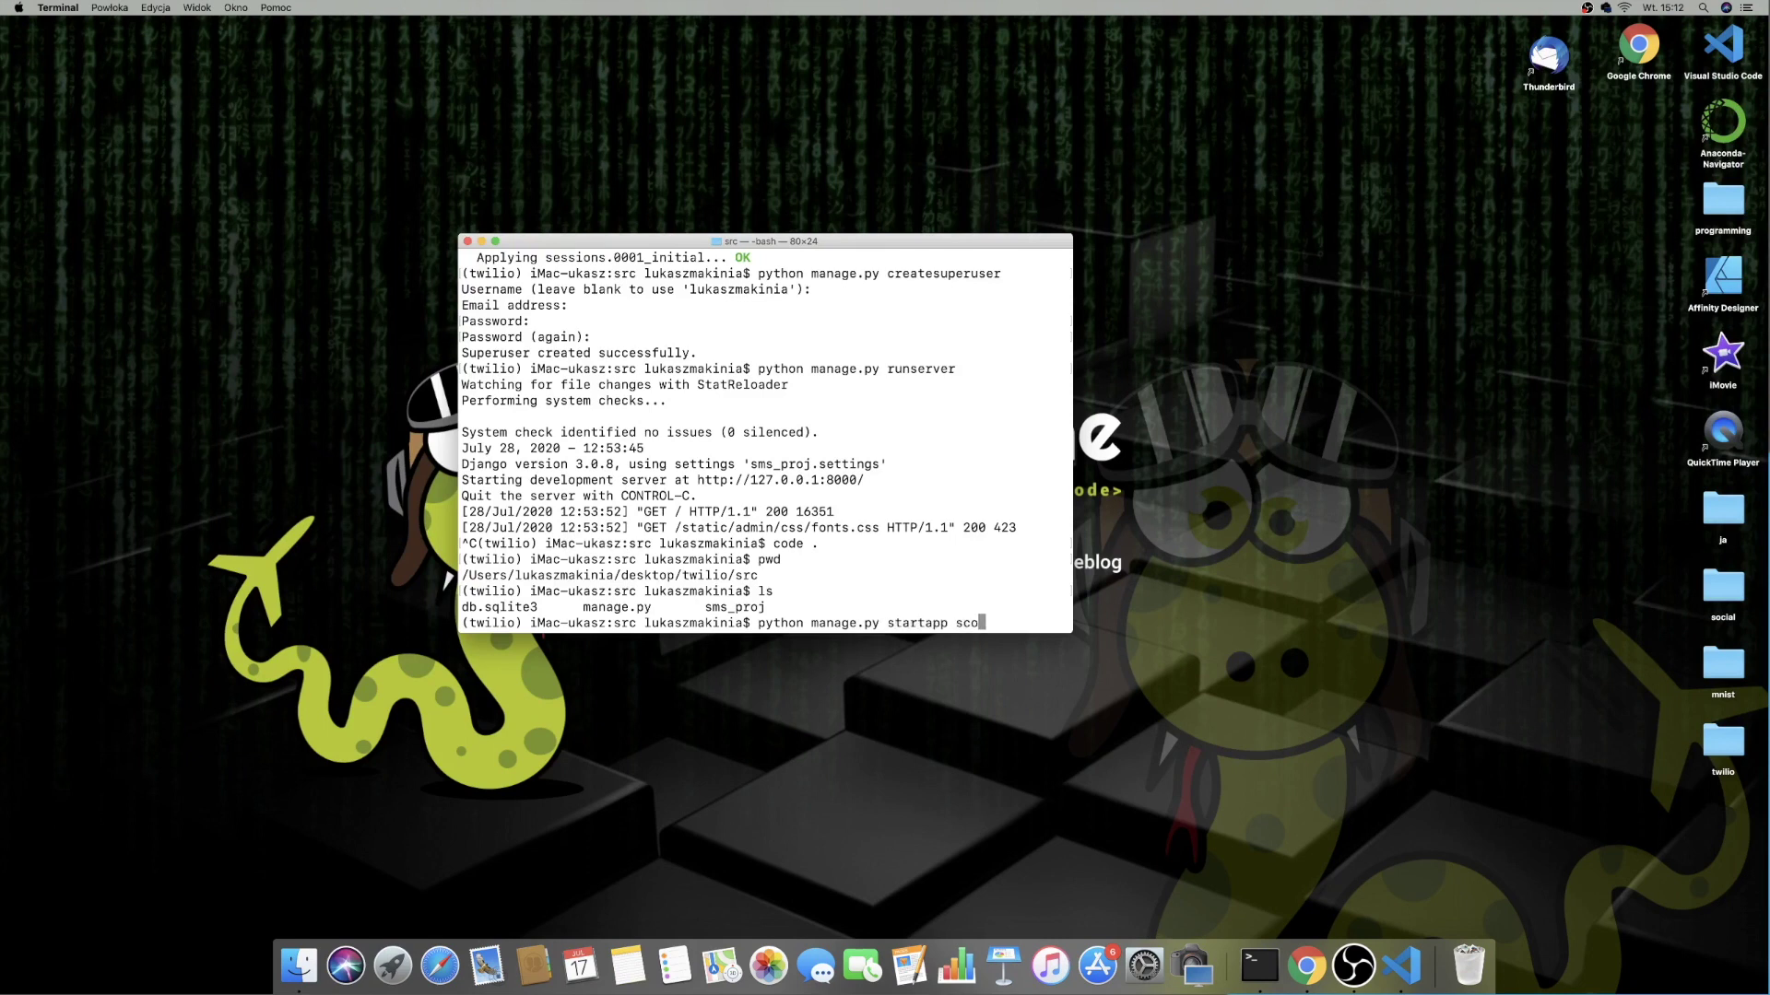
pyautogui.write('res')
pyautogui.press('Return')
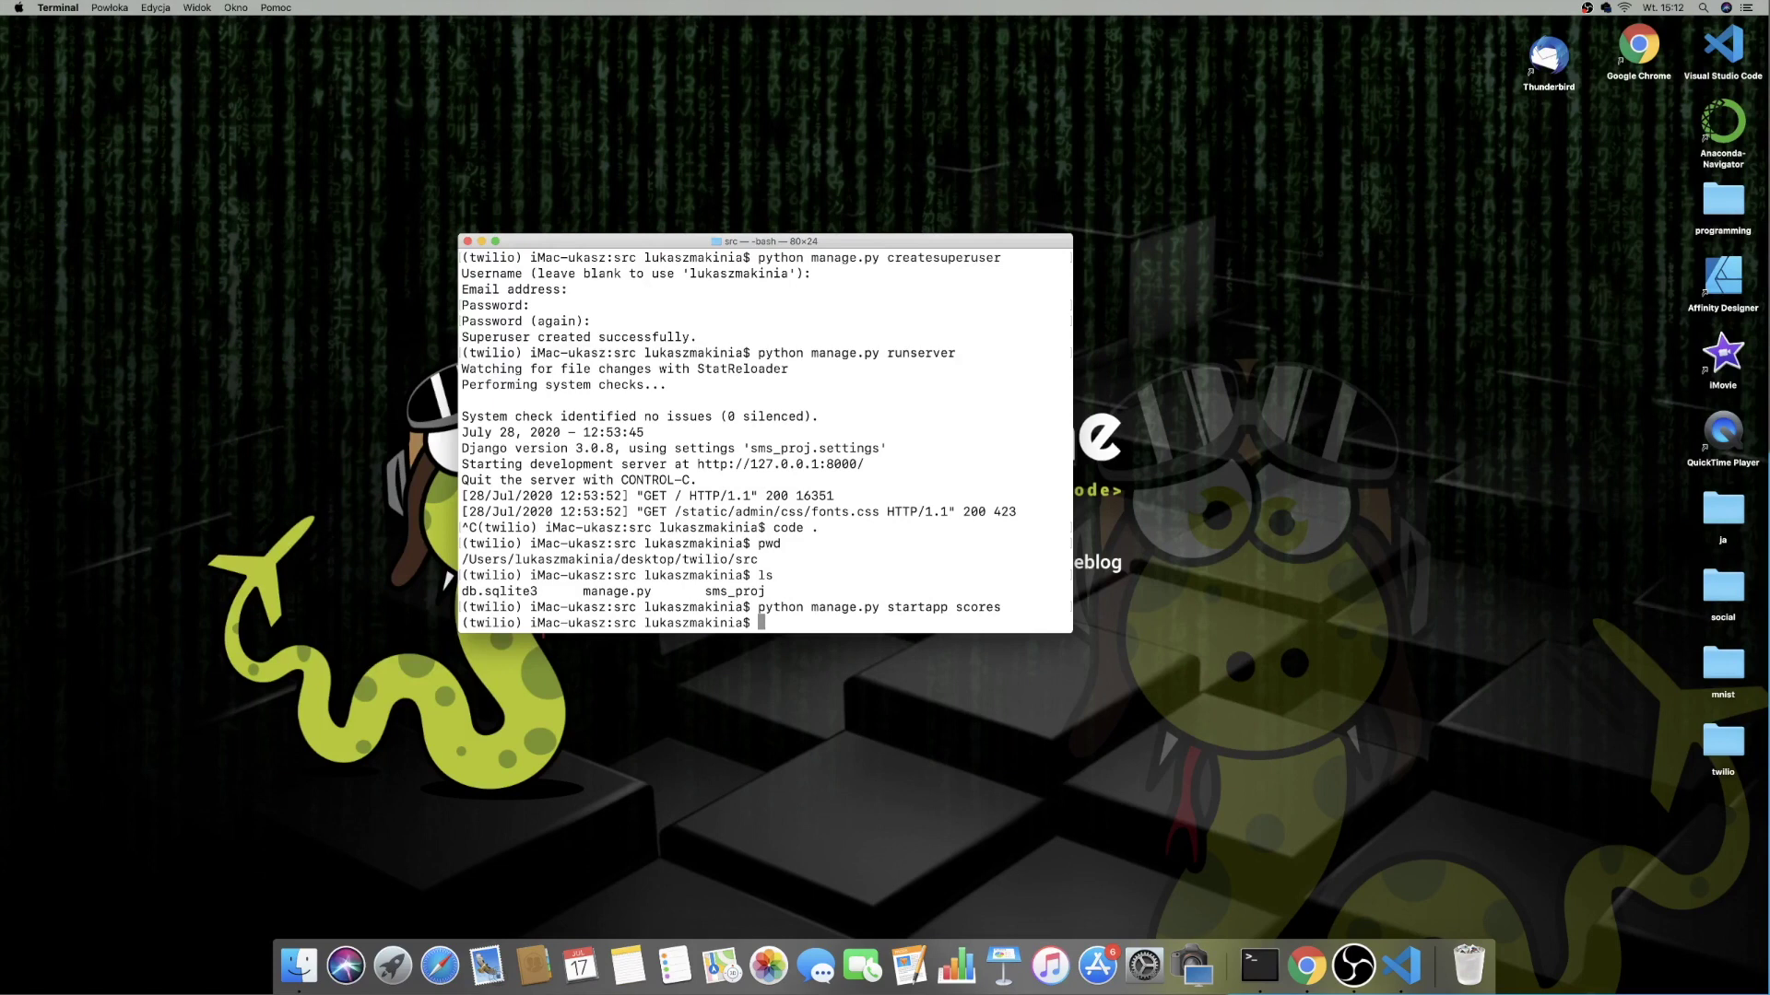
pyautogui.hotkey('ctrl', 'Right')
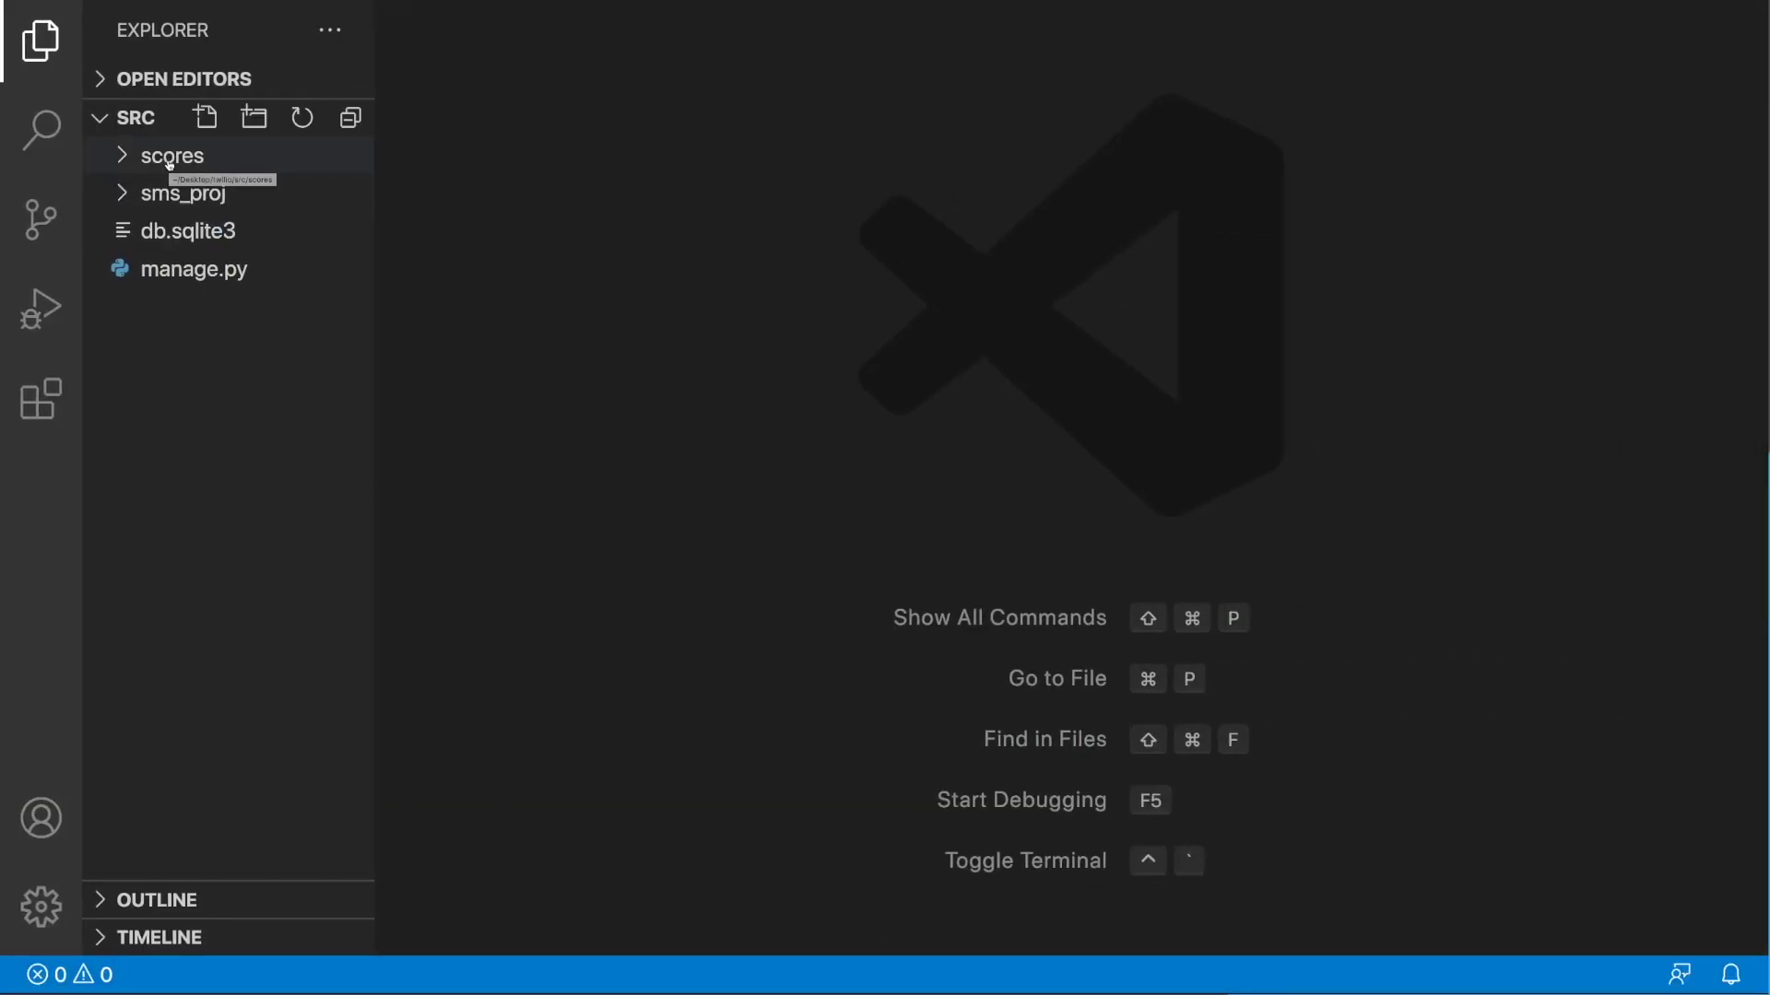
# Step: Open the scores app's models.py and start a new line below the comment
pyautogui.click(174, 157)
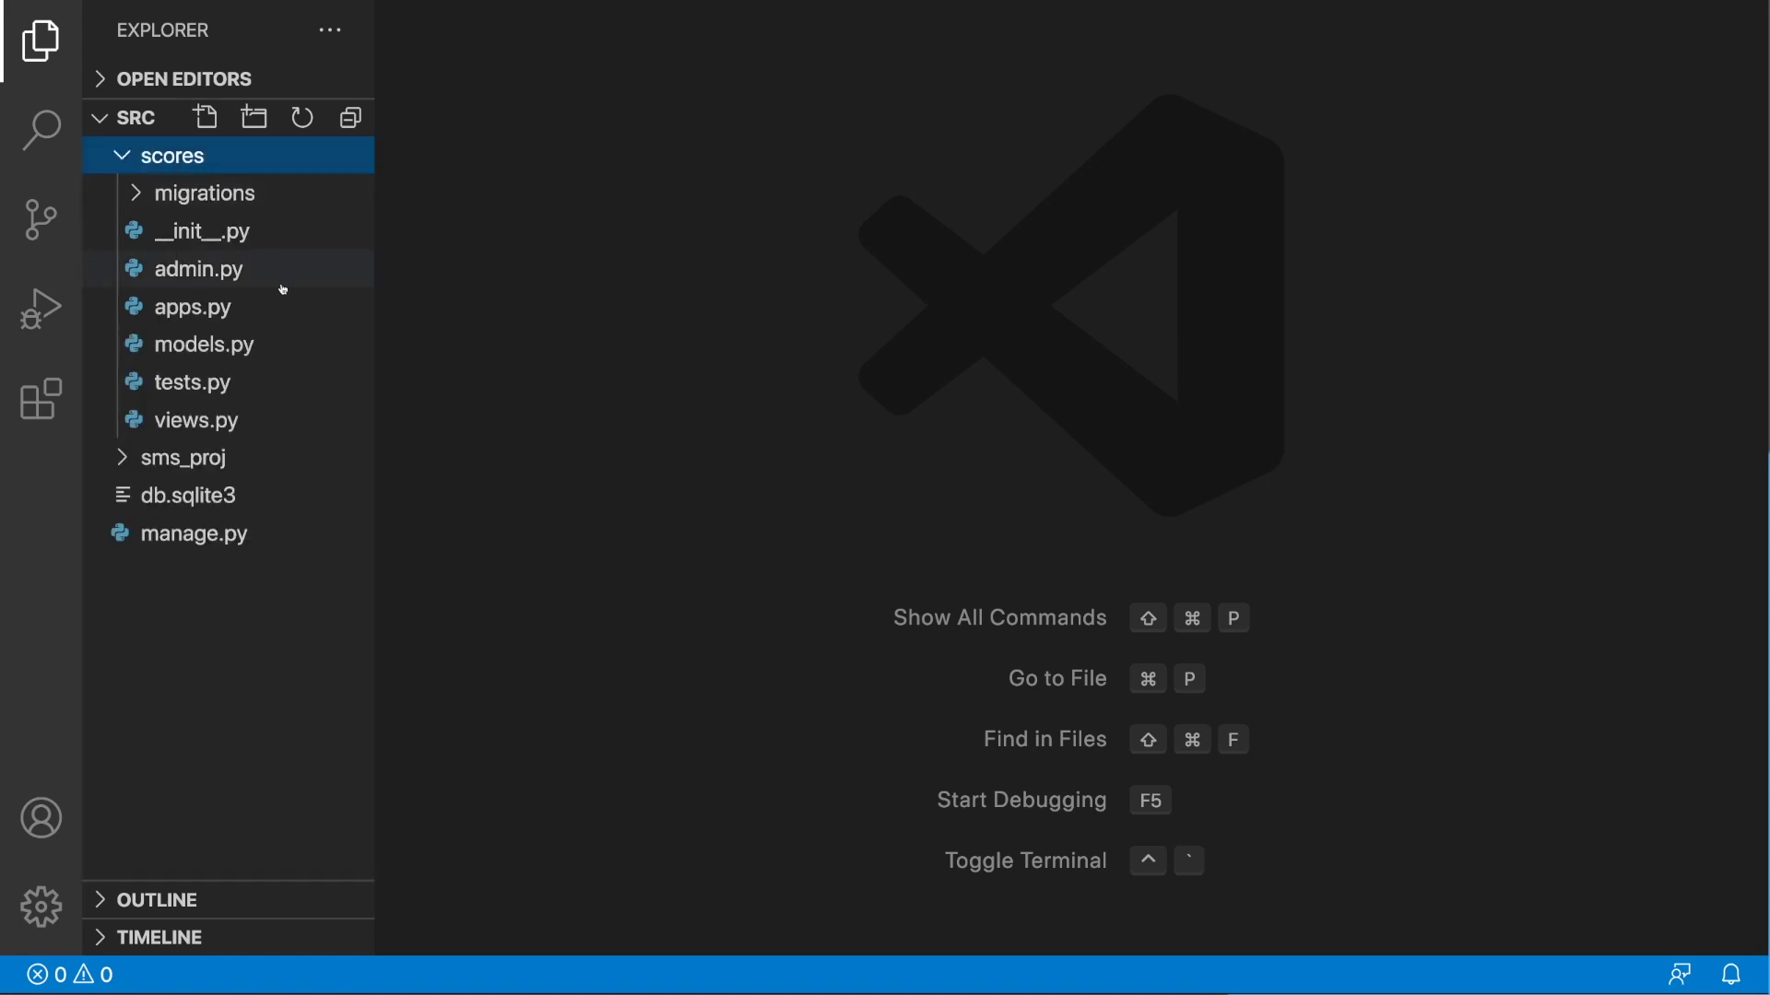
pyautogui.click(203, 345)
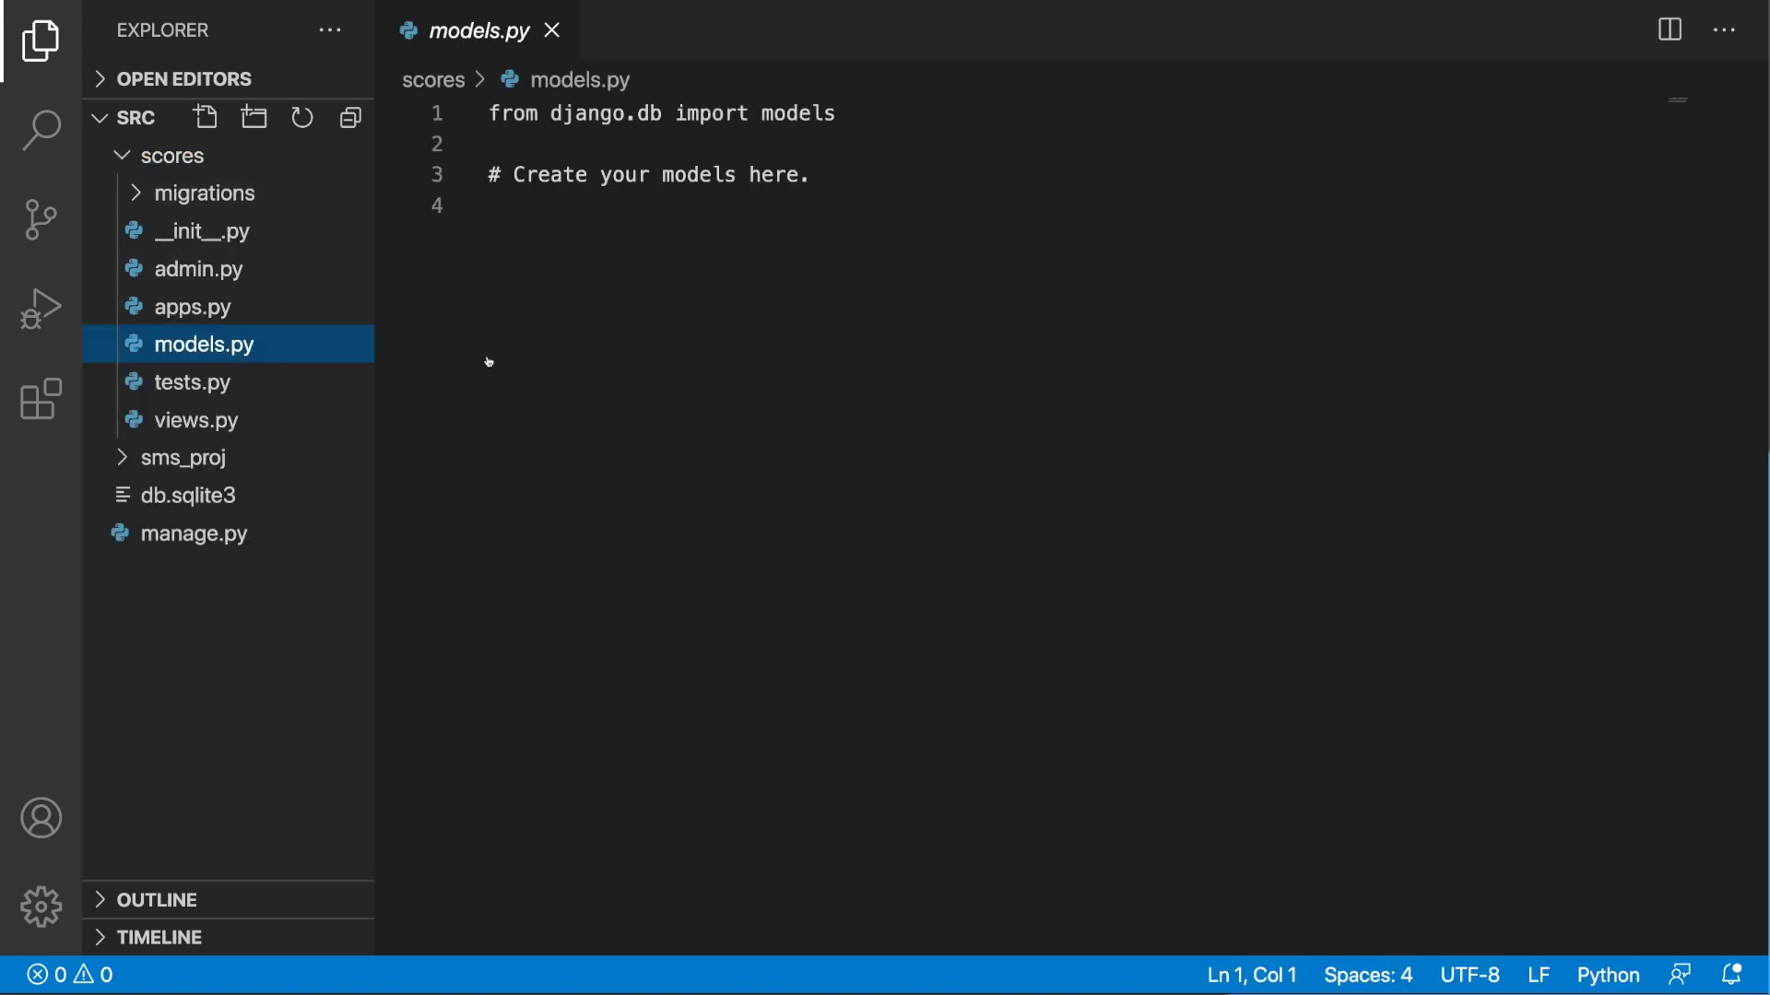
pyautogui.click(576, 252)
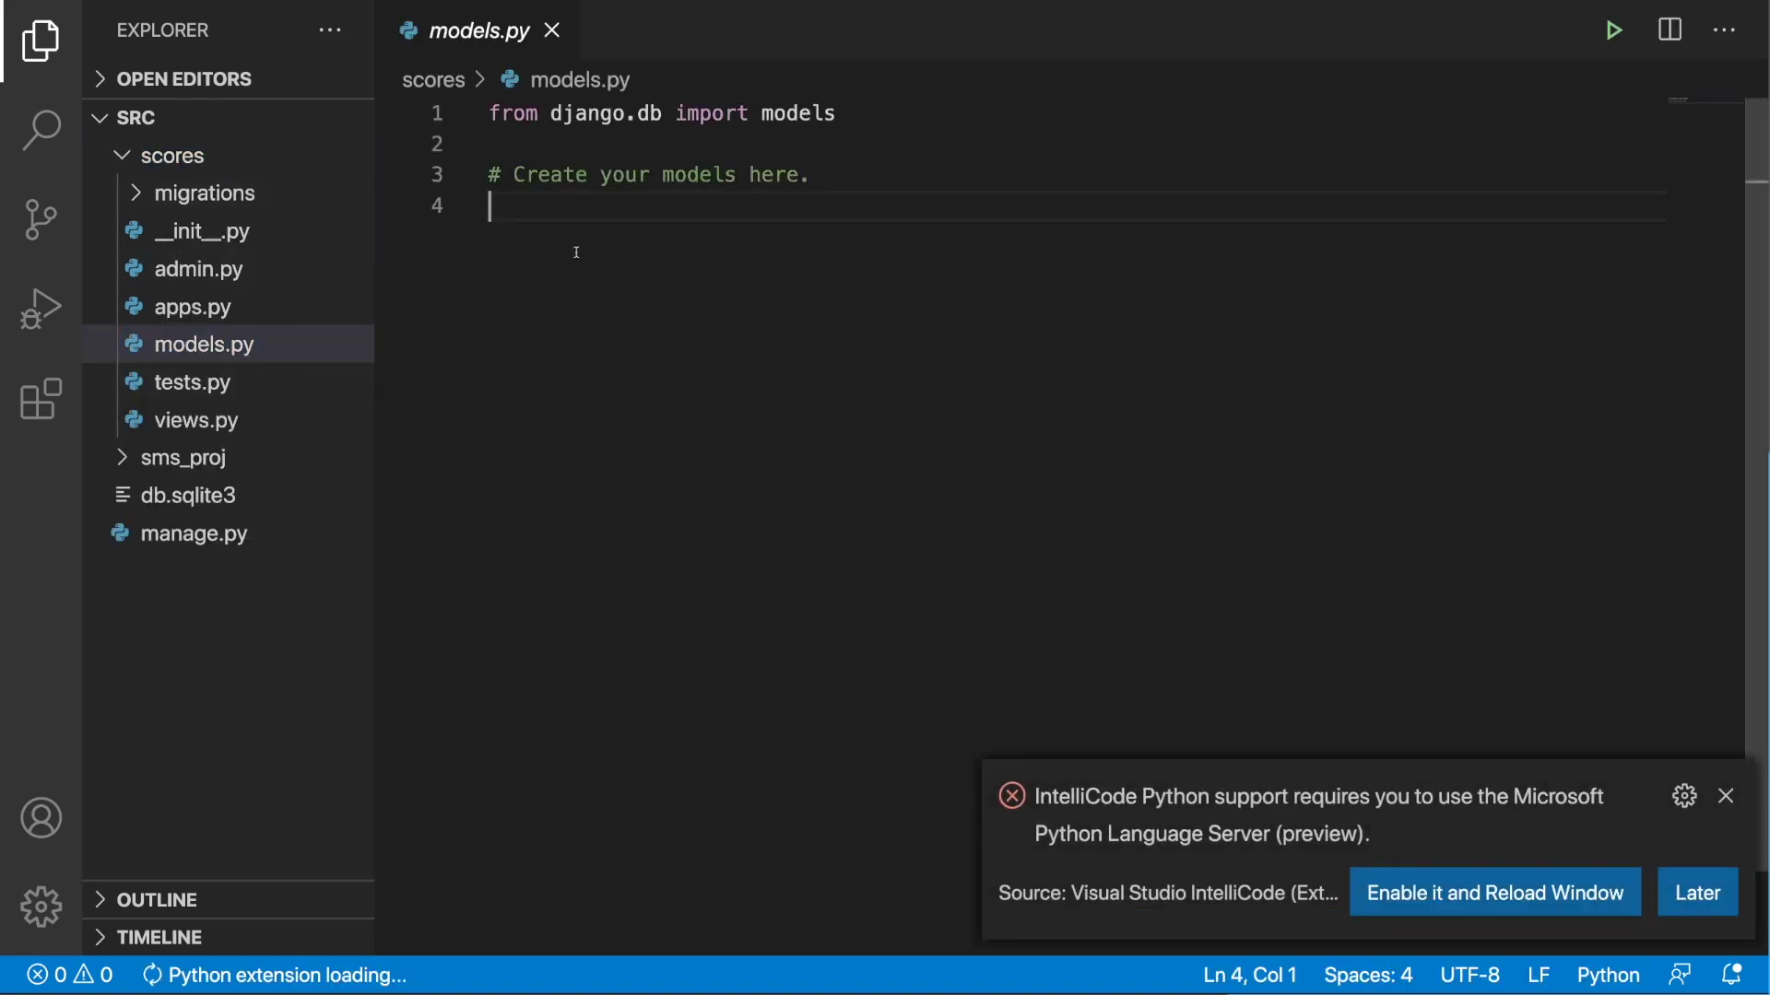
pyautogui.press('Return')
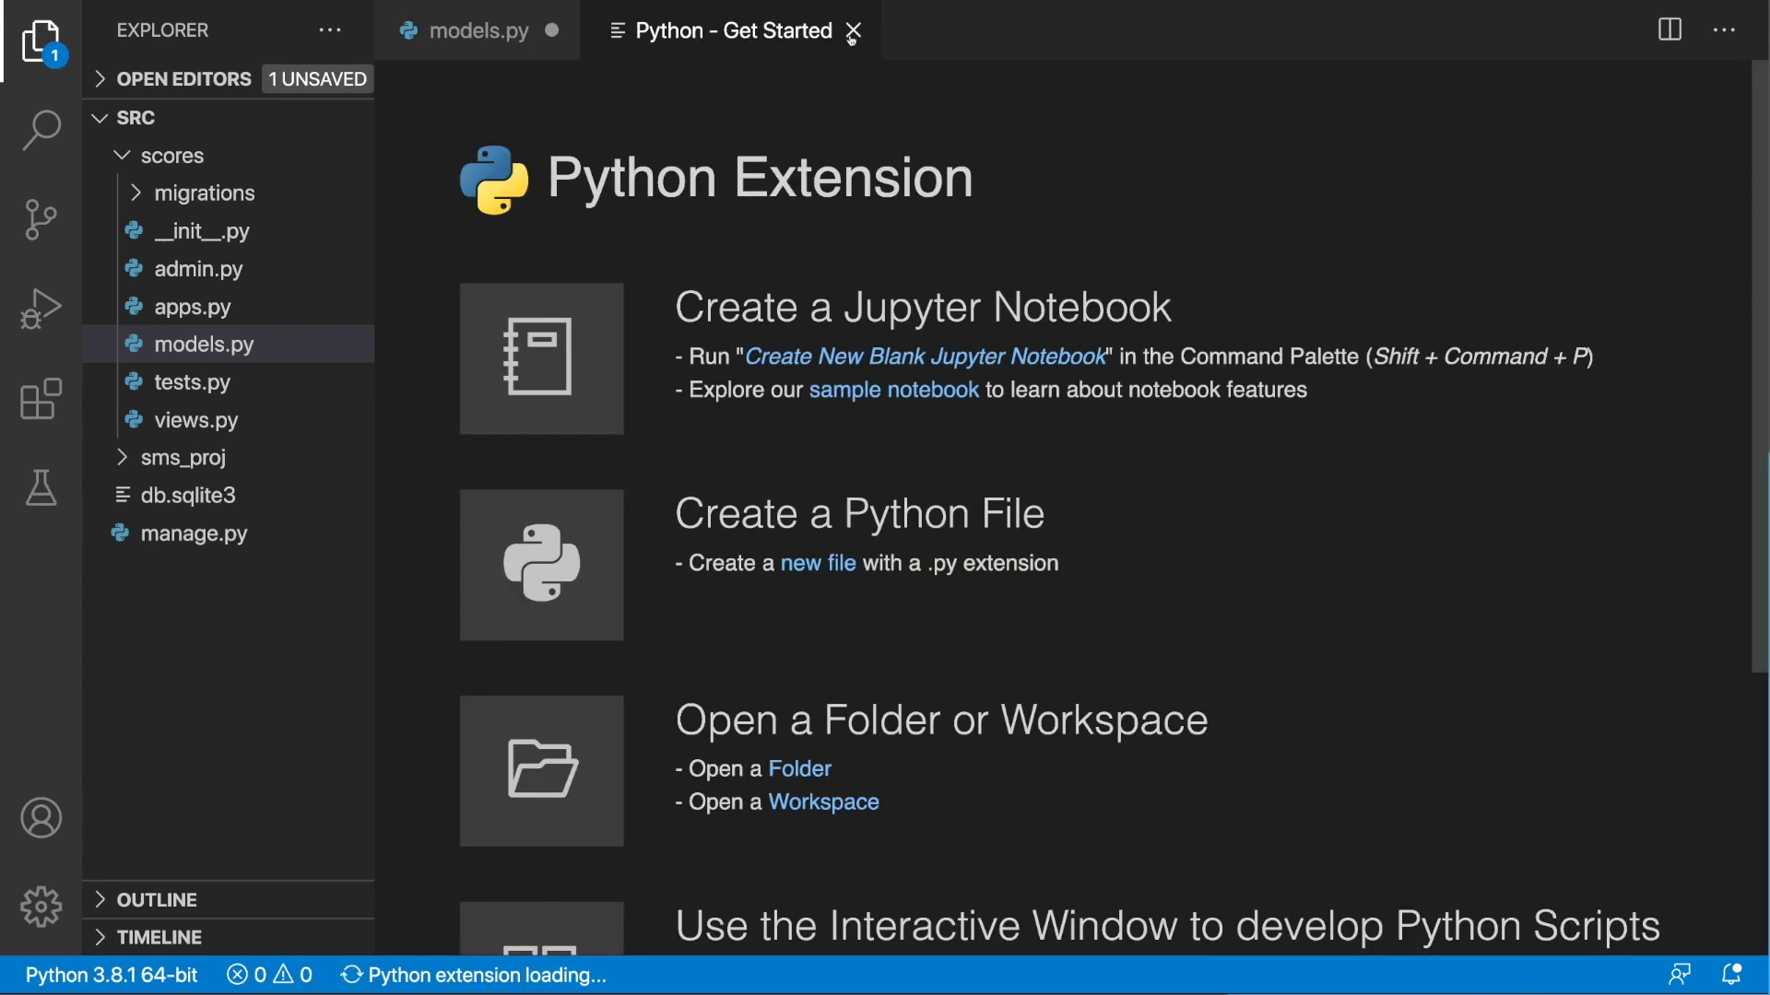
pyautogui.click(853, 30)
pyautogui.write('c')
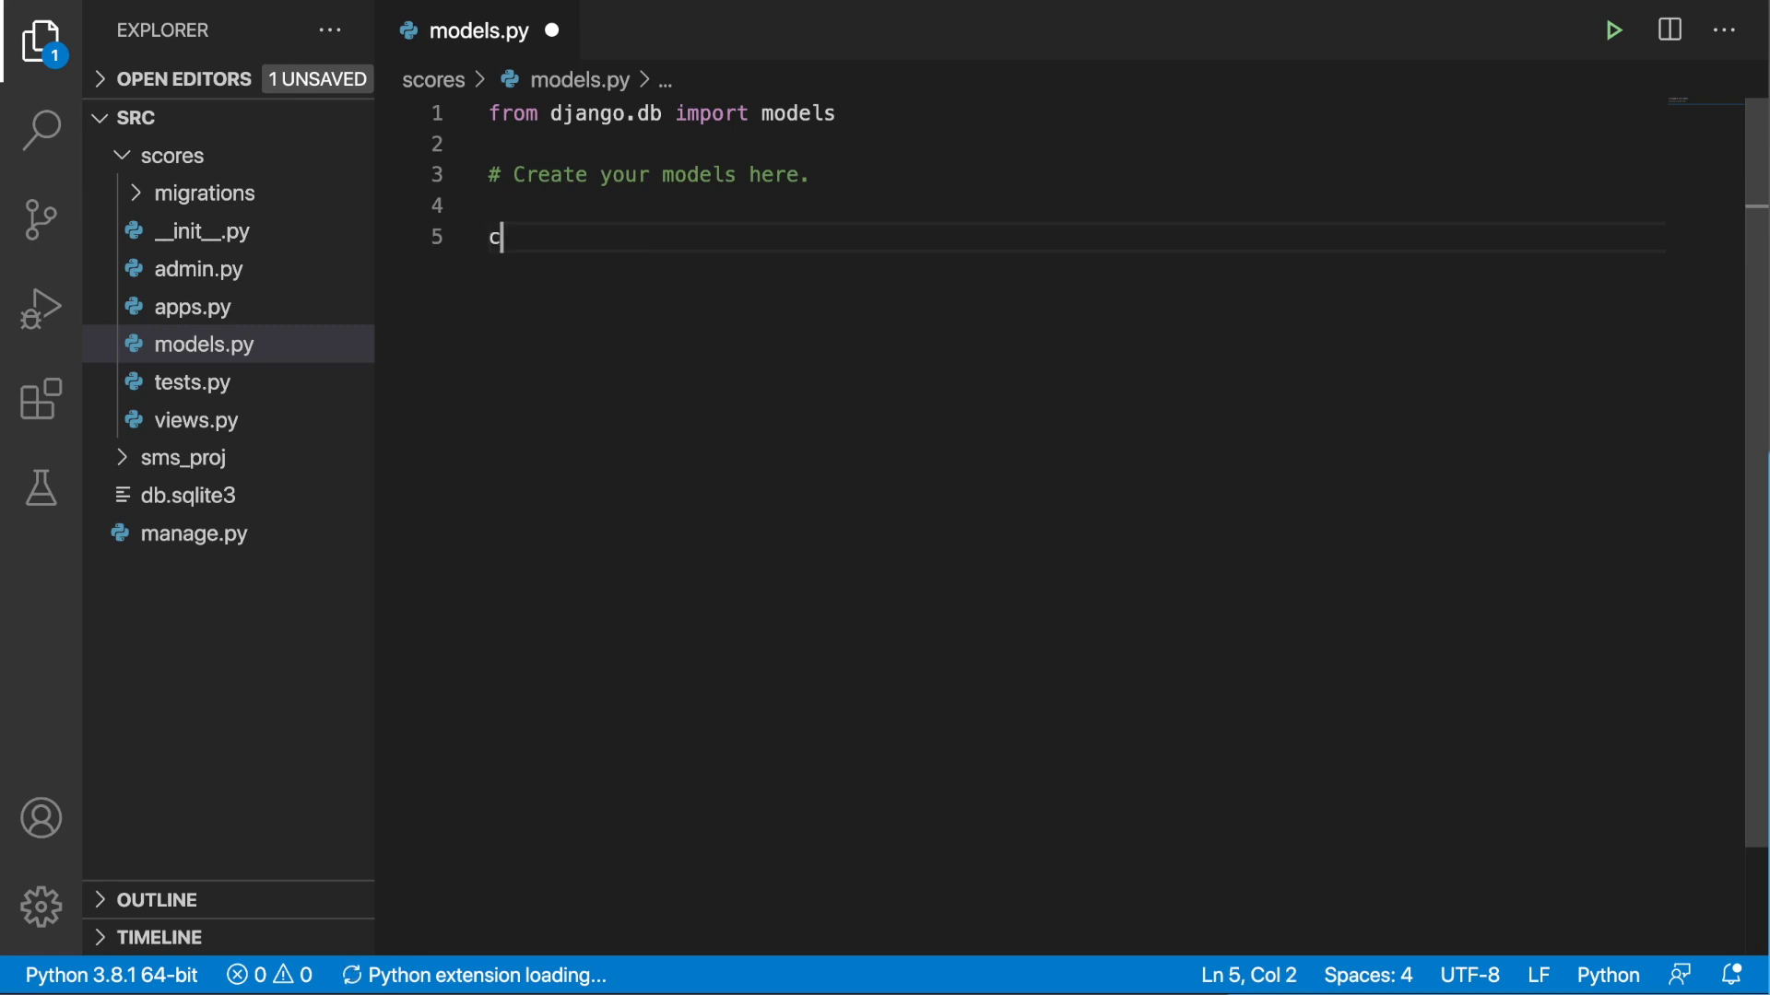
pyautogui.write('lass Sc')
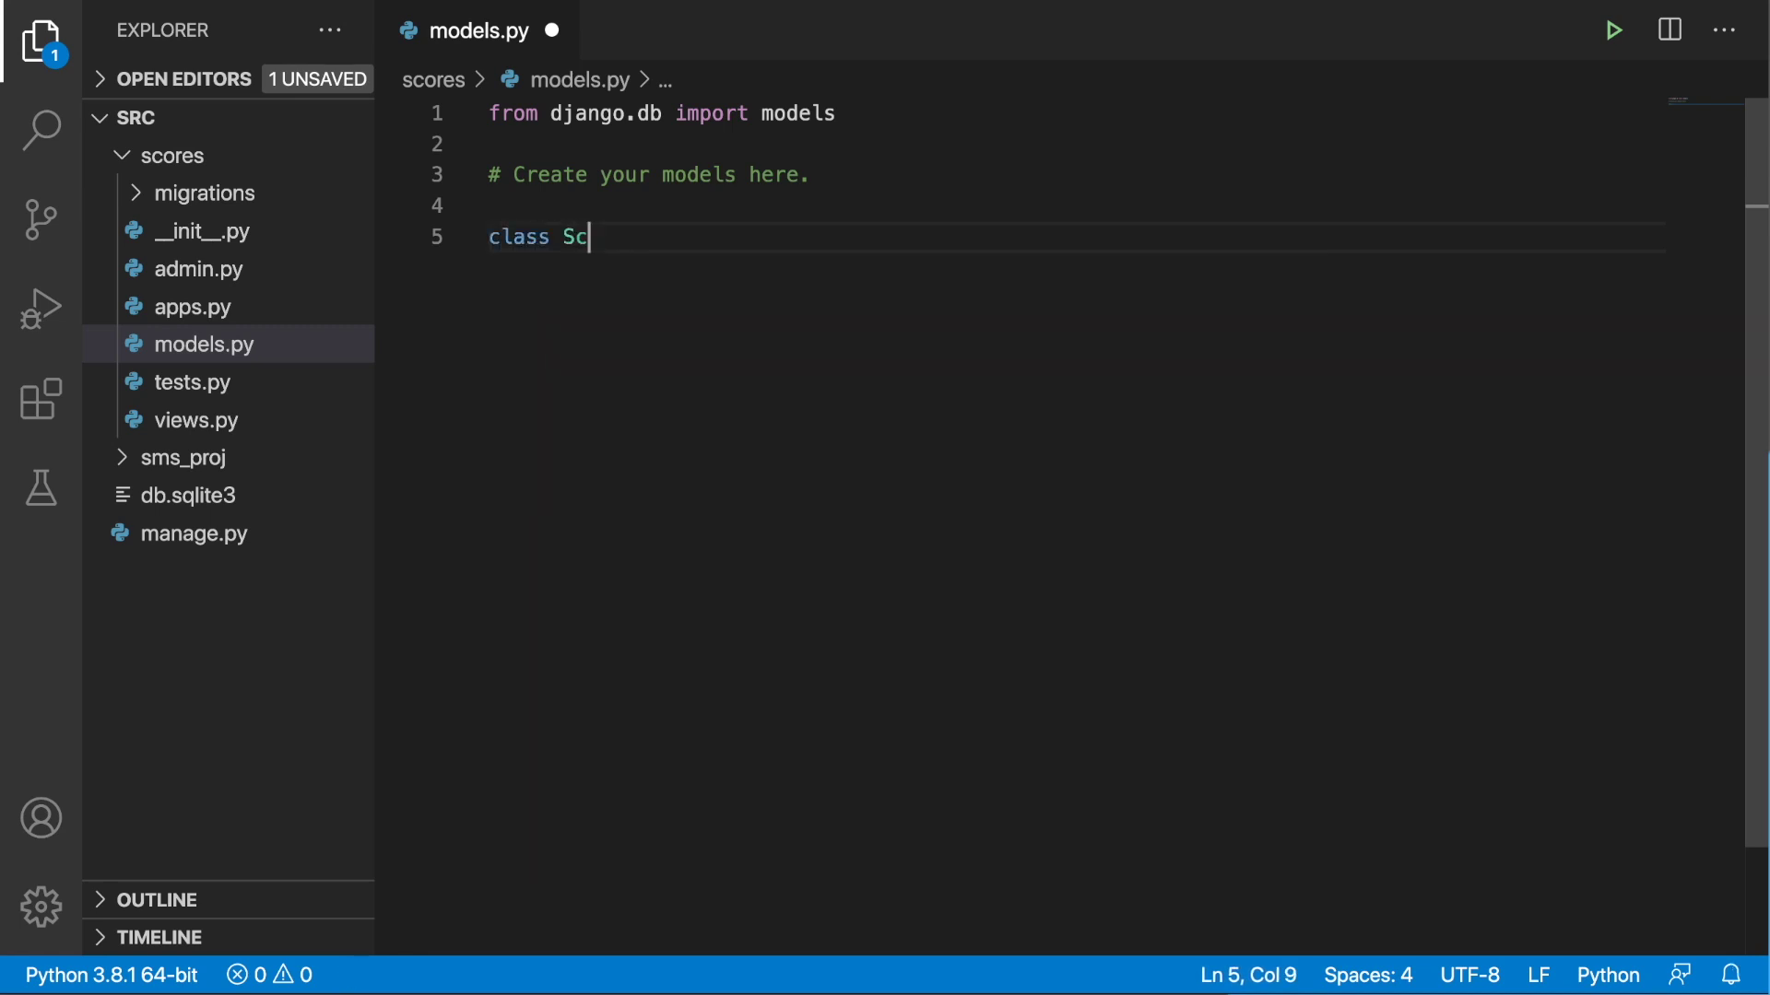
pyautogui.write('ore(')
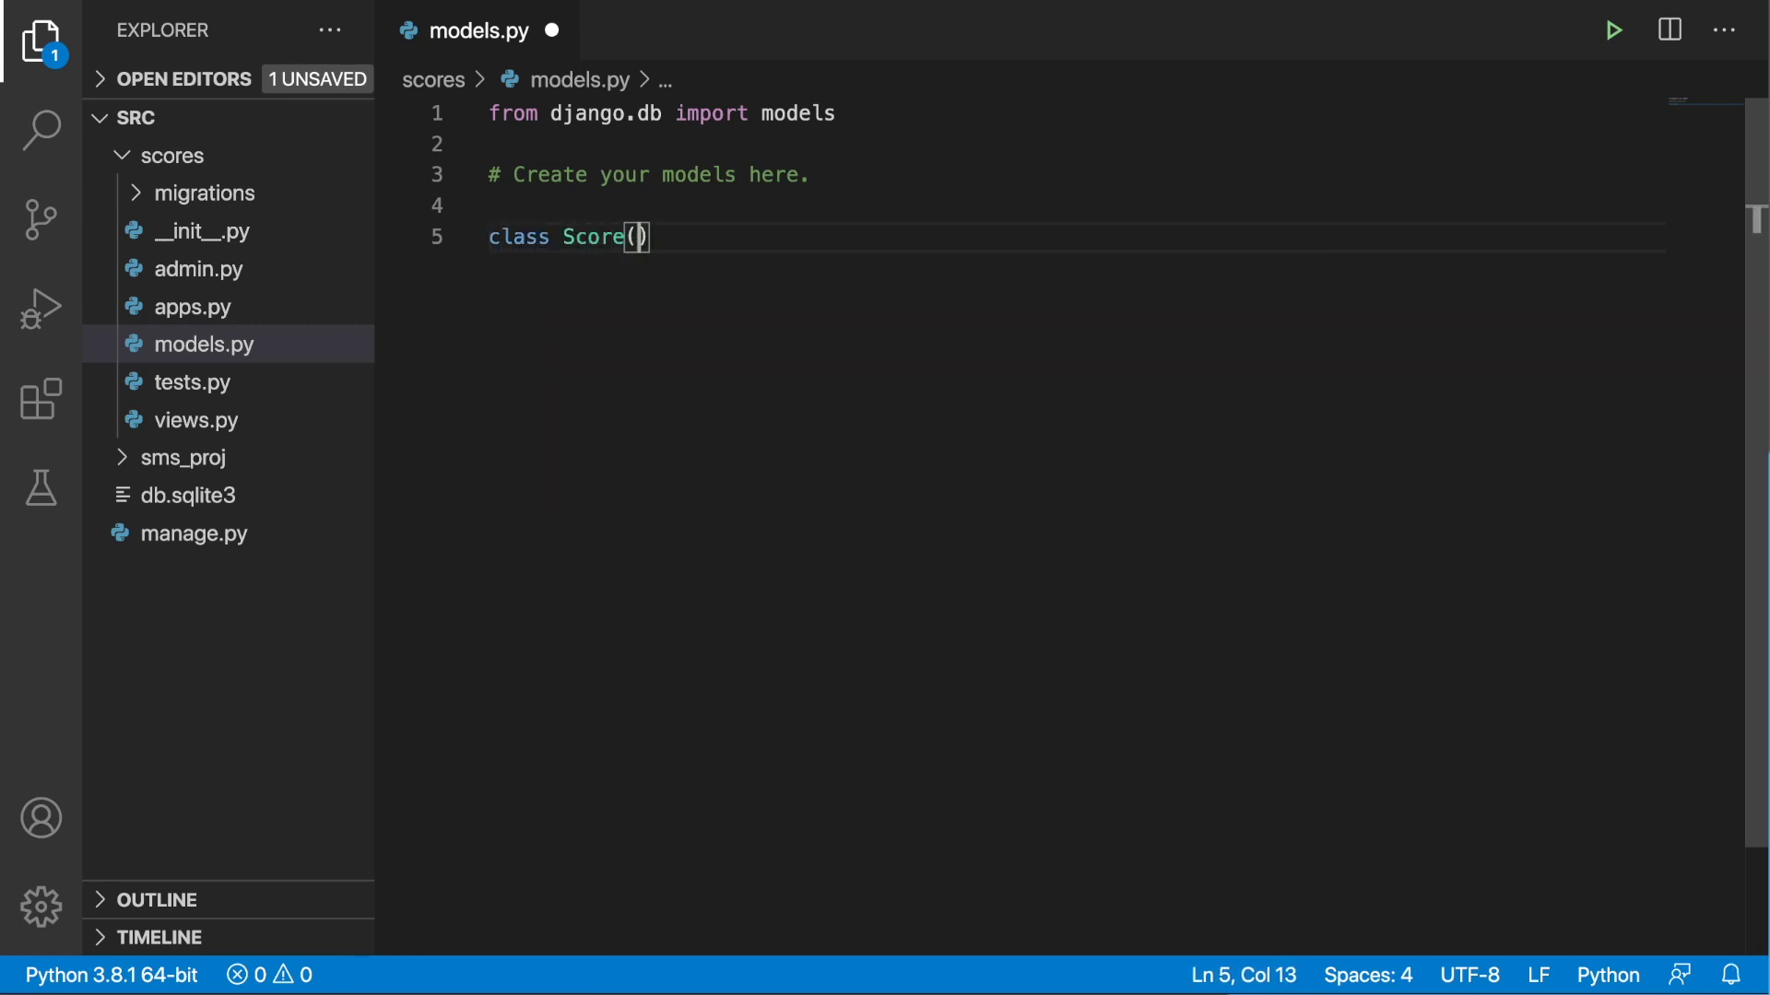
pyautogui.write('models.Mo')
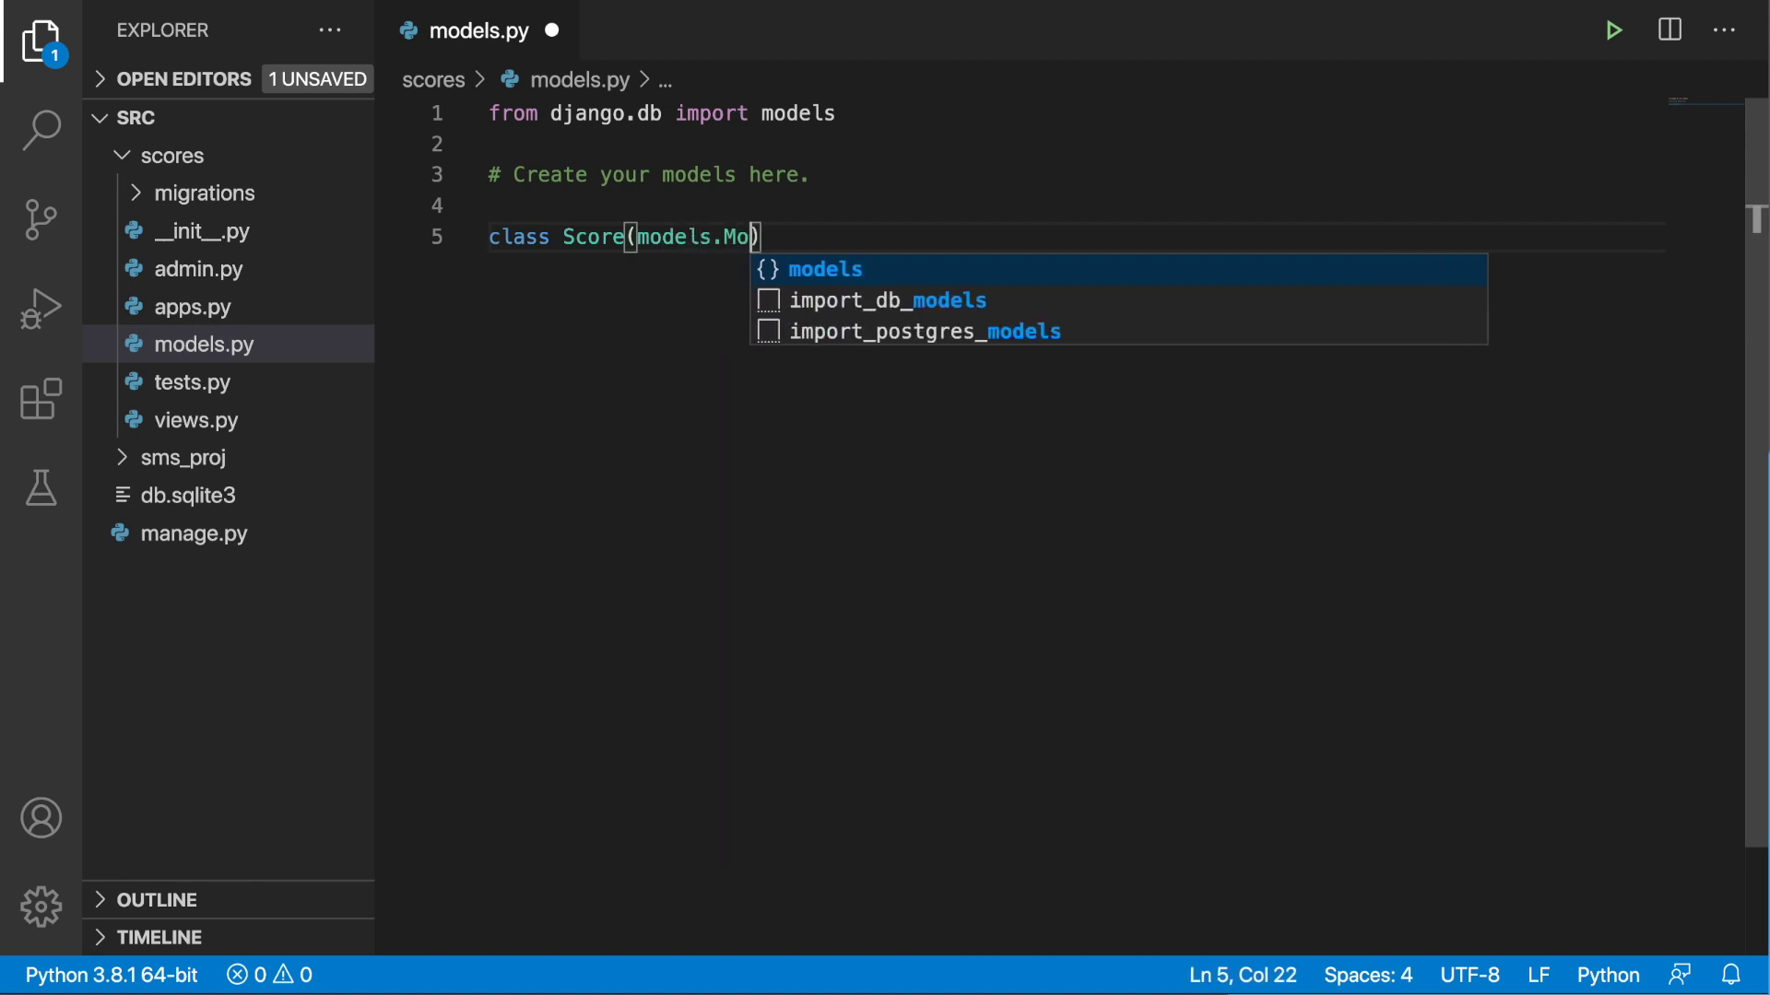
pyautogui.write('dek')
# Step: Define the Score model class with a PositiveIntegerField result
pyautogui.press('BackSpace')
pyautogui.write('l')
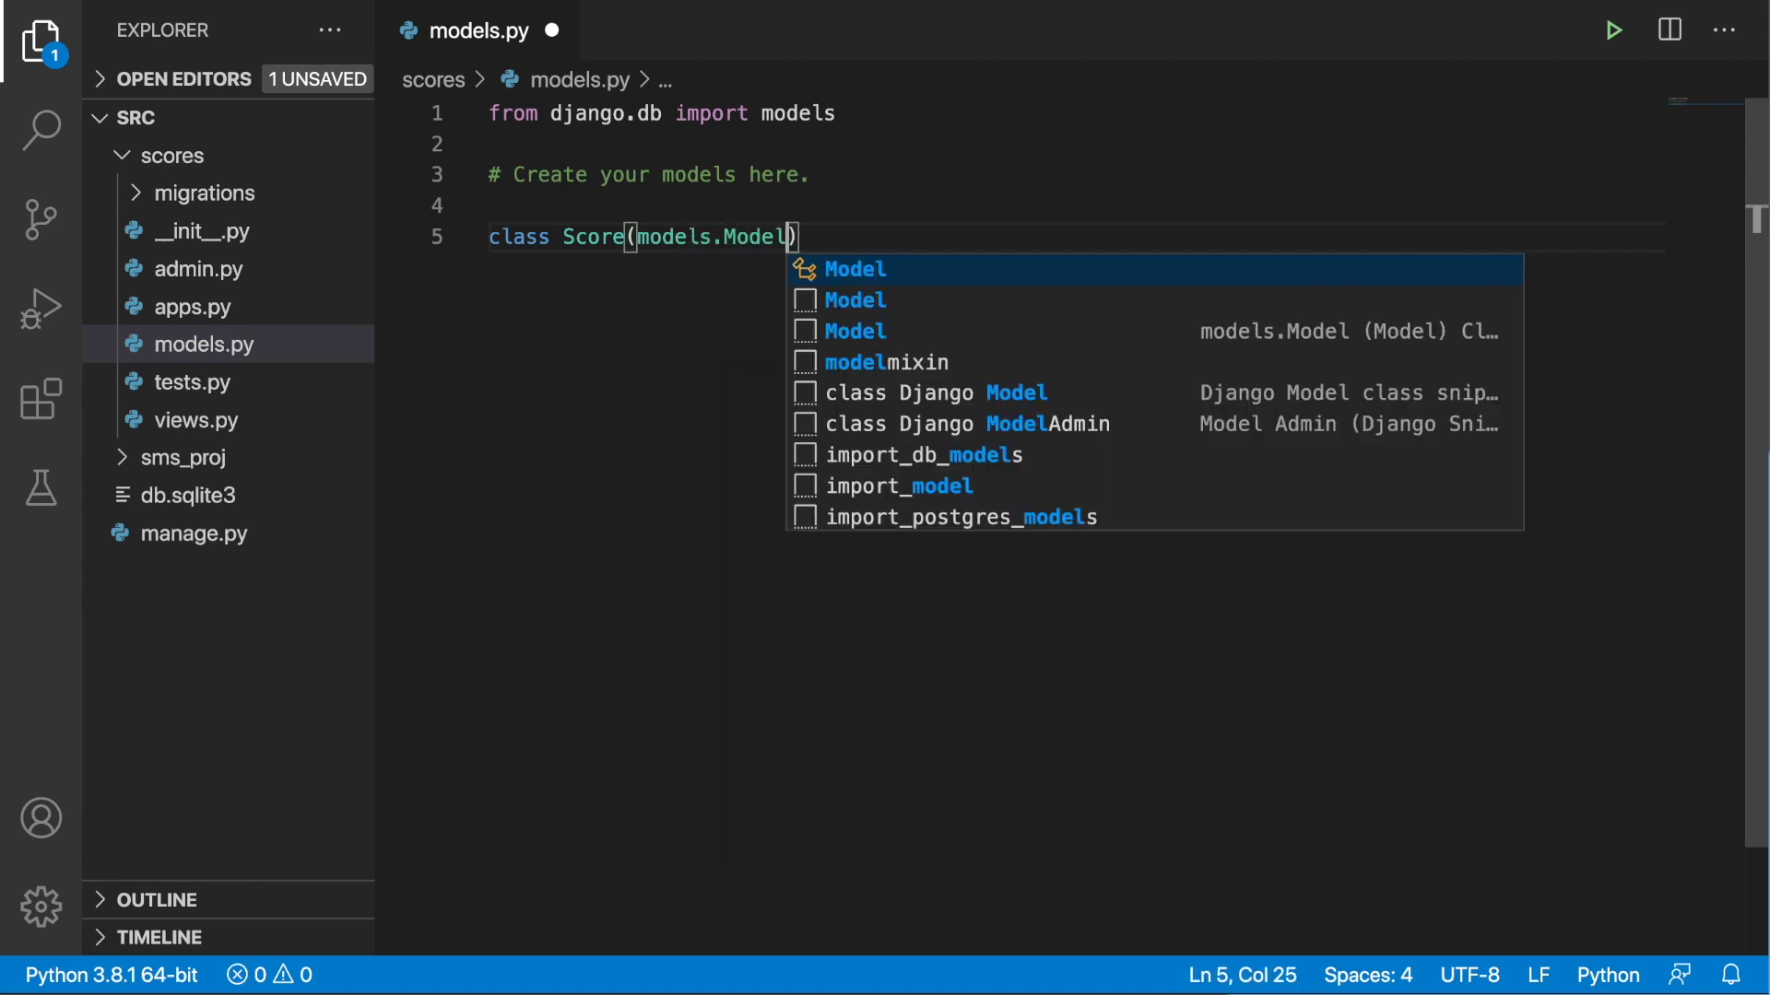
pyautogui.press('Right')
pyautogui.write(':')
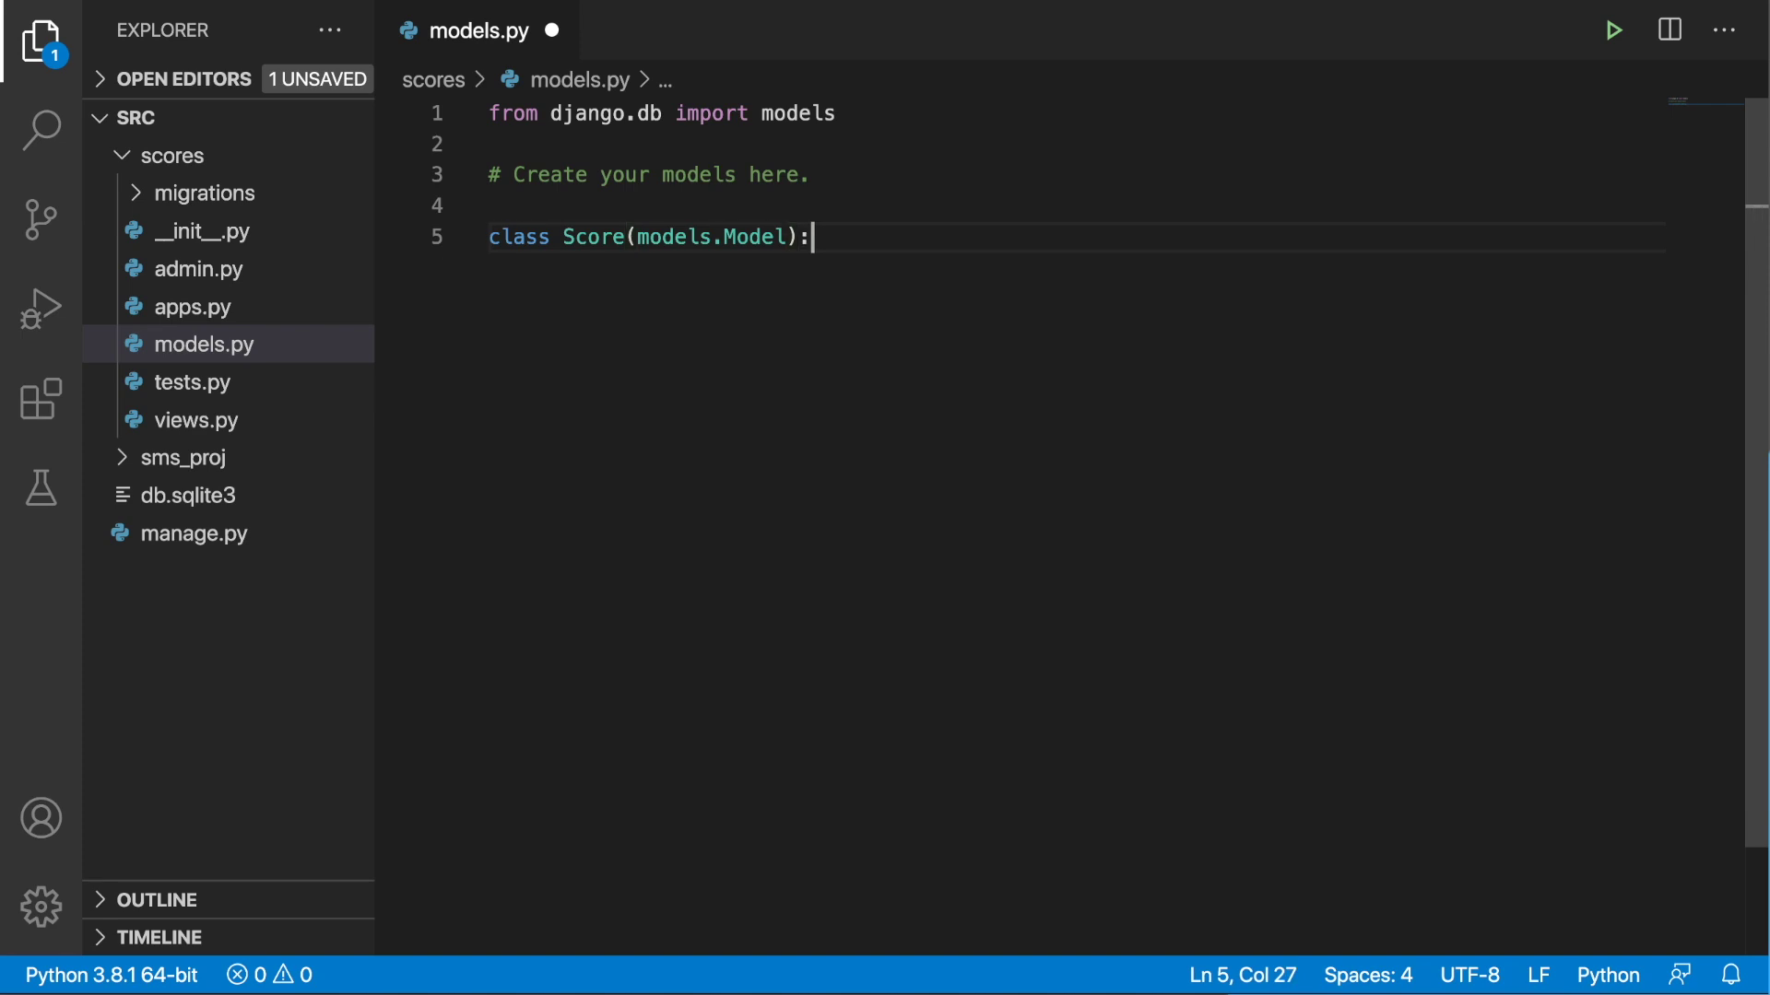
pyautogui.press('Return')
pyautogui.write('re')
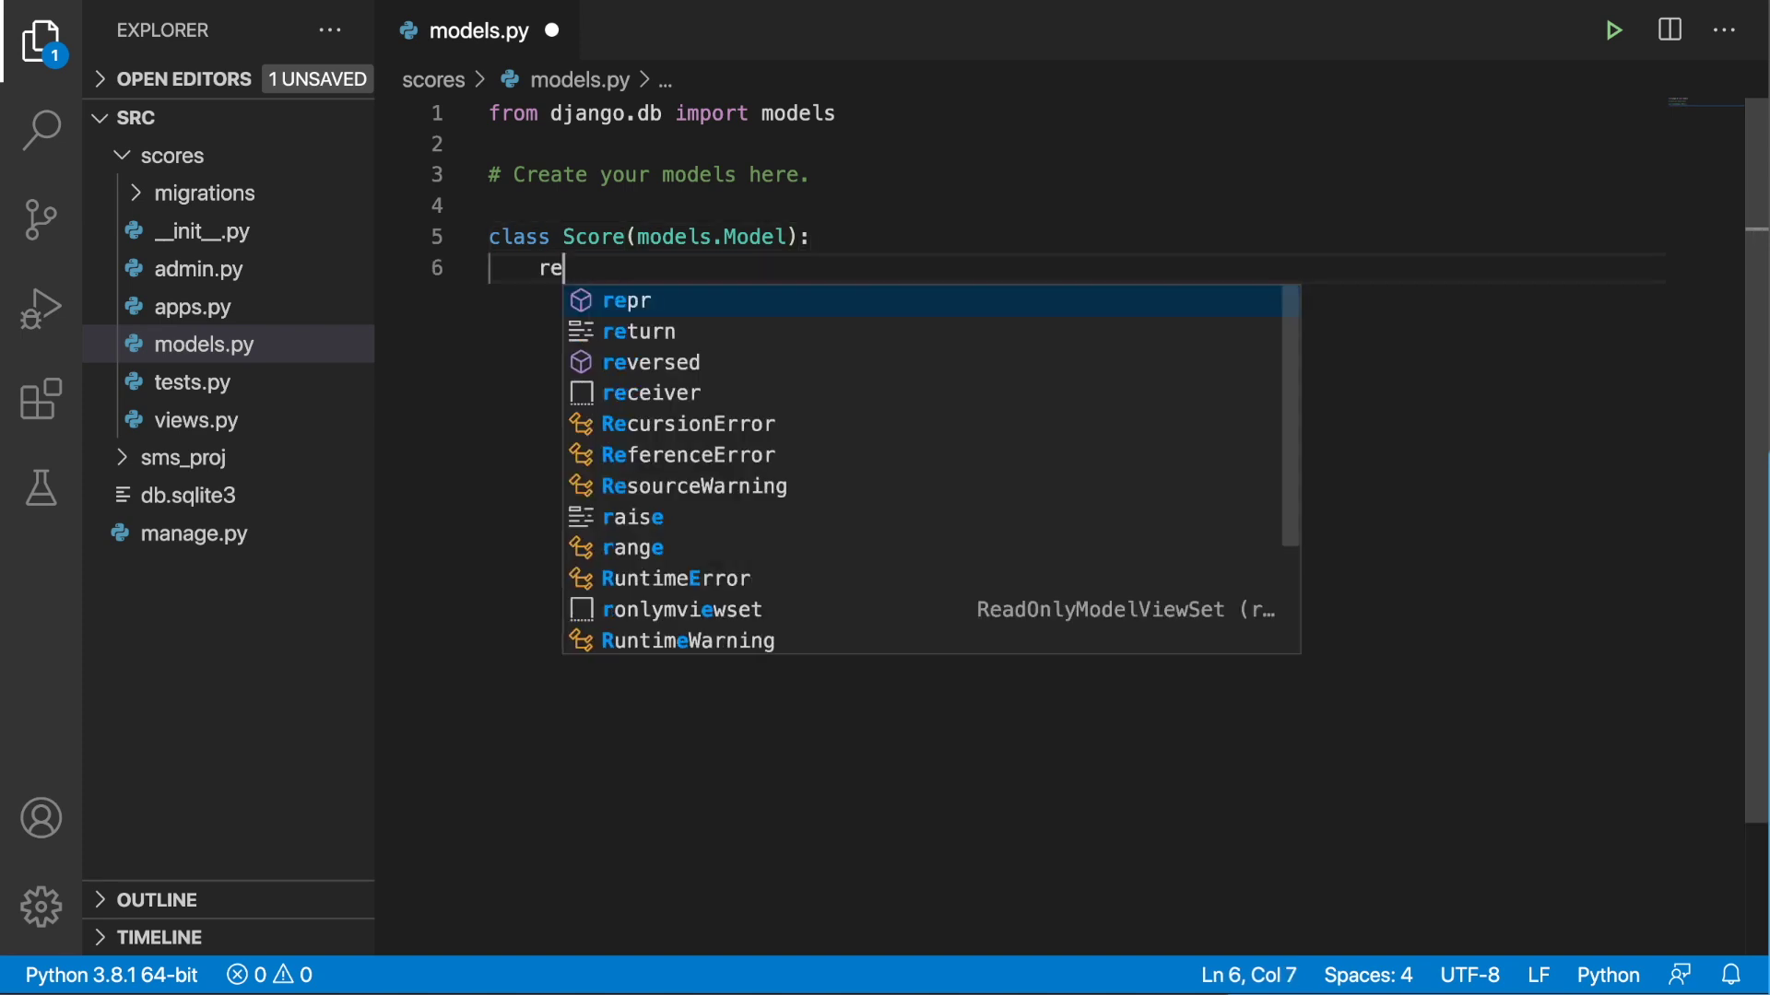
pyautogui.write('sult ')
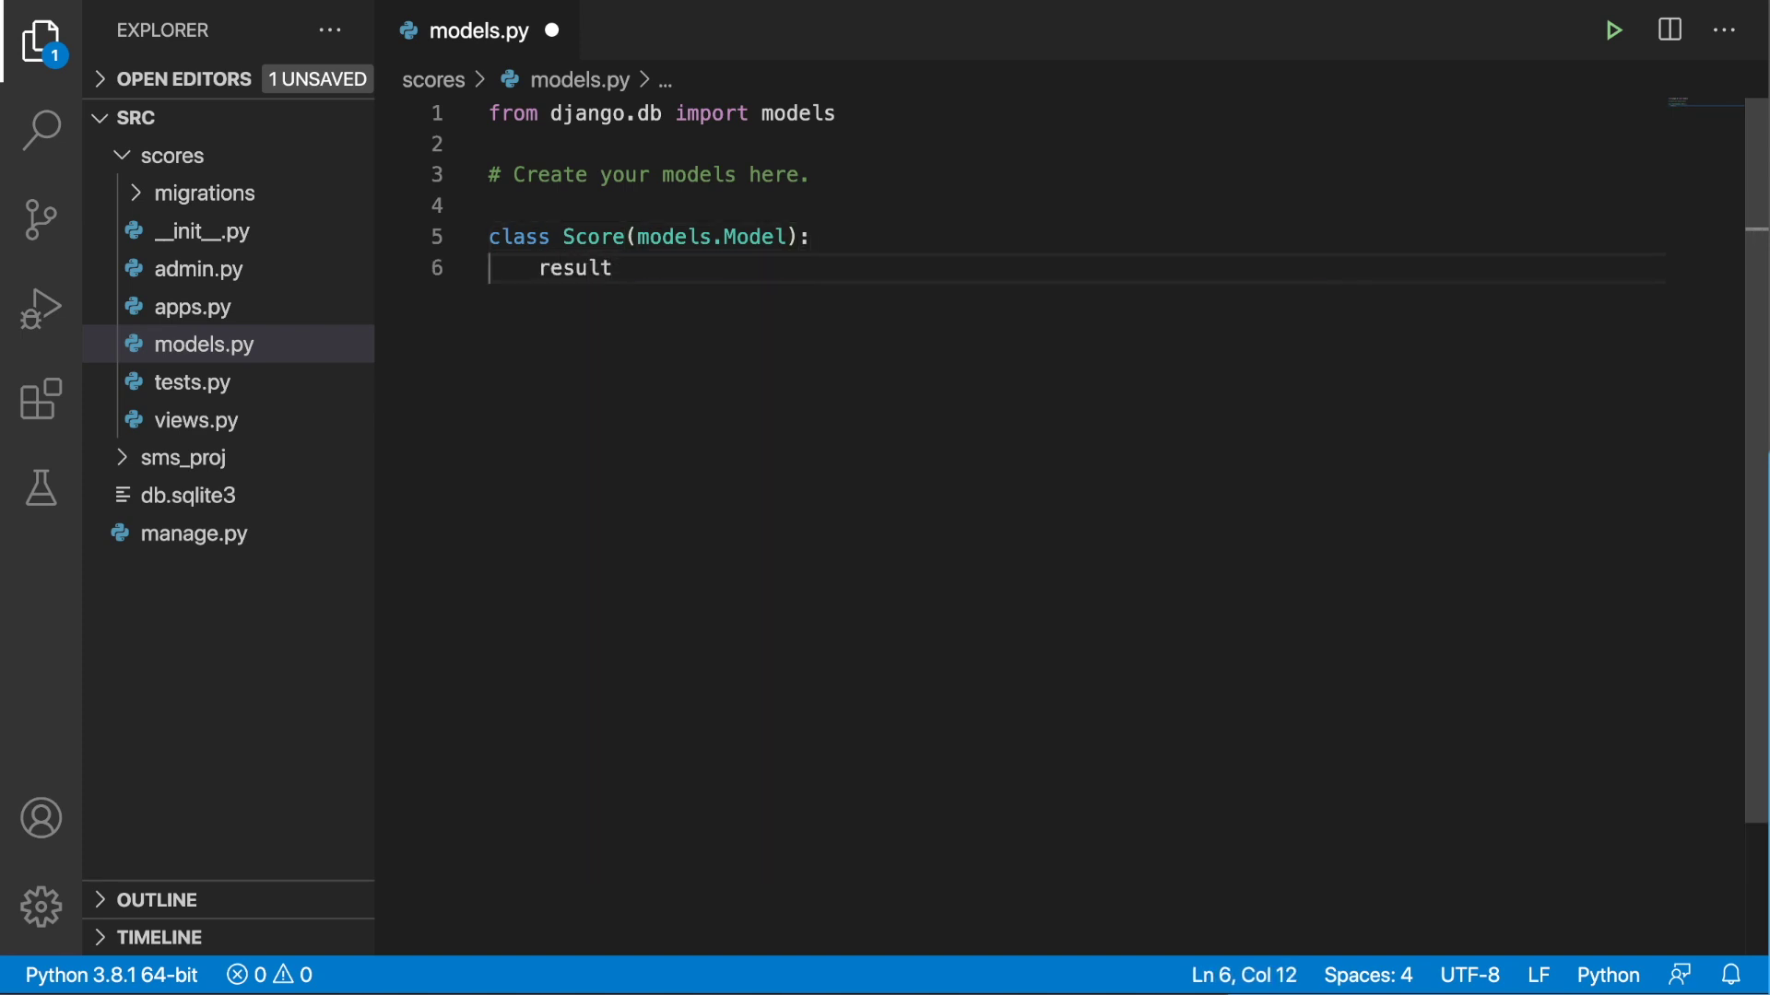
pyautogui.write('= modes')
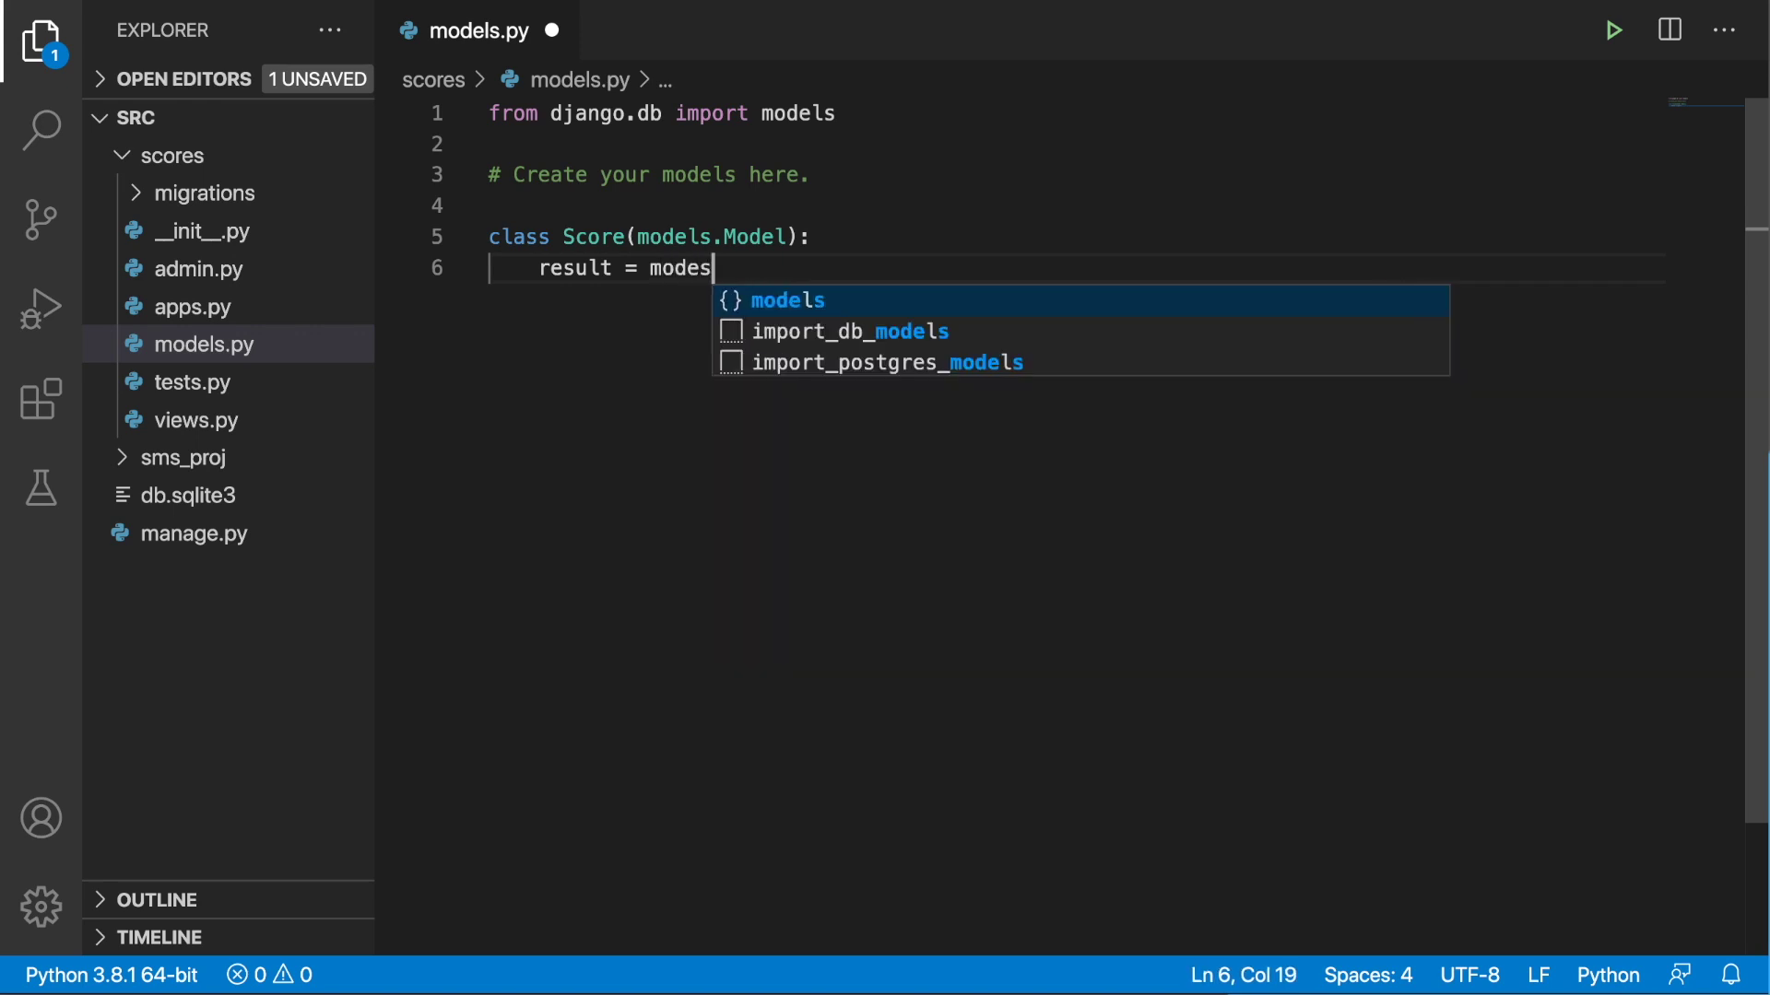
pyautogui.press('BackSpace')
pyautogui.write('ls.Po')
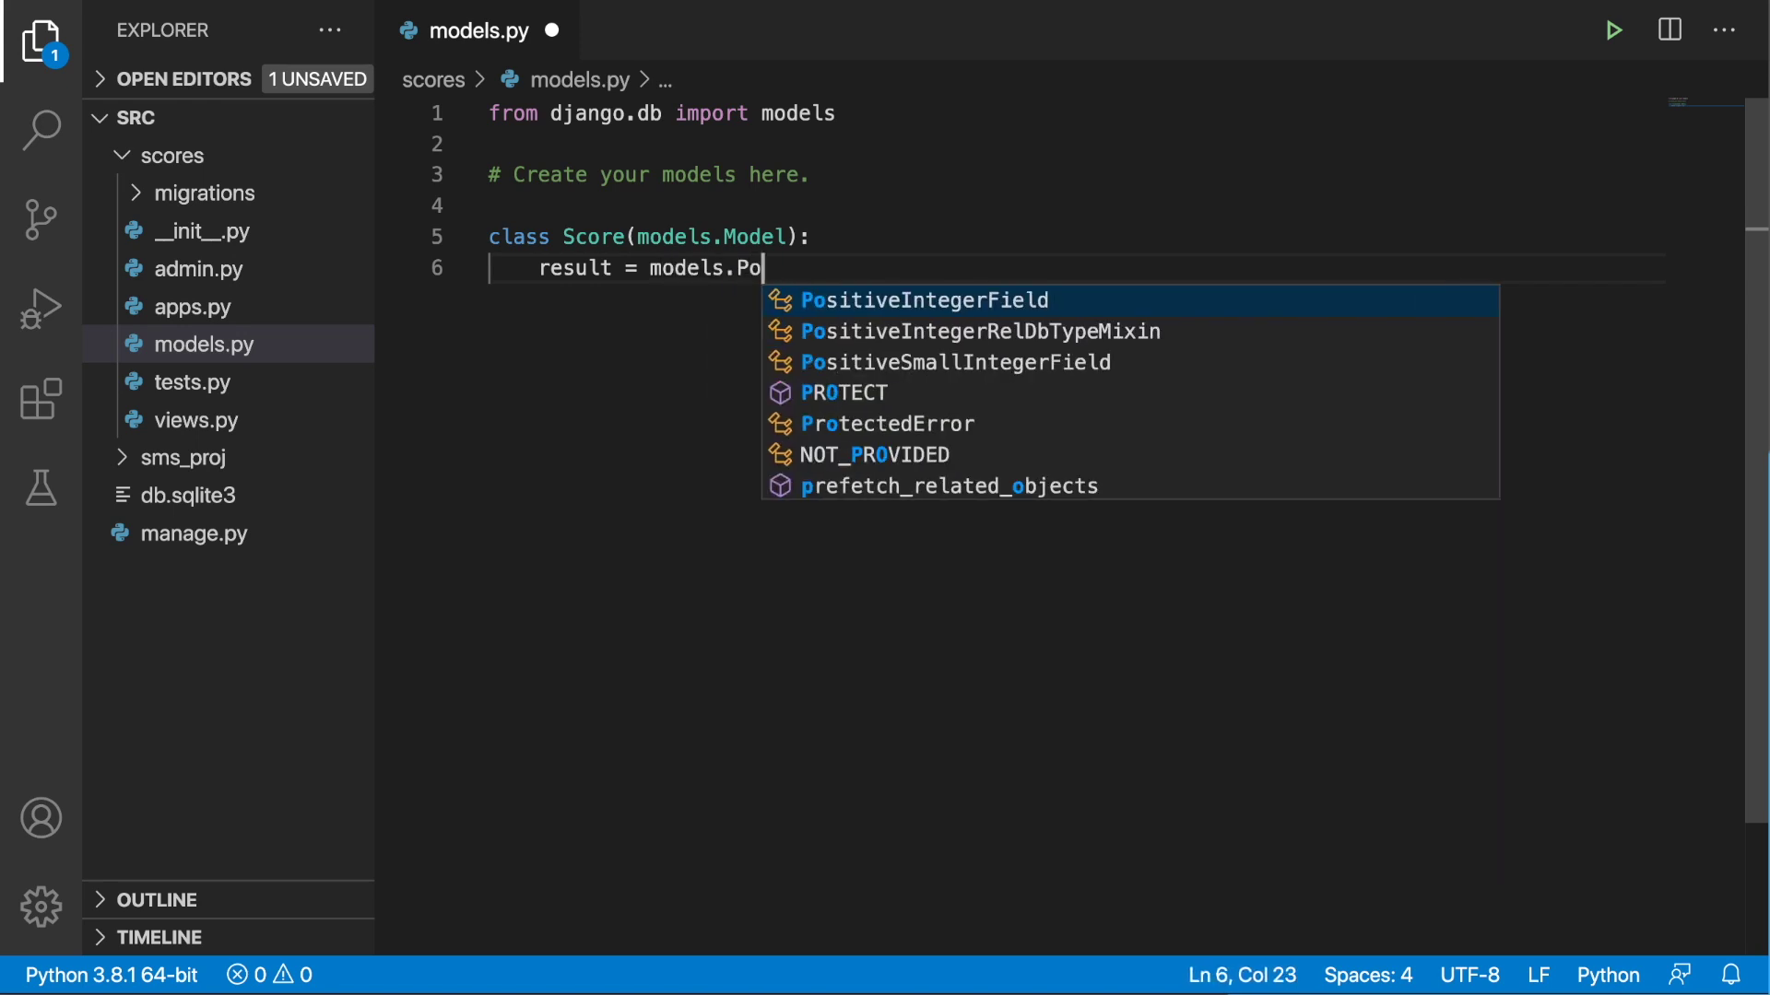
pyautogui.press('Tab')
pyautogui.write('(')
pyautogui.press('Right')
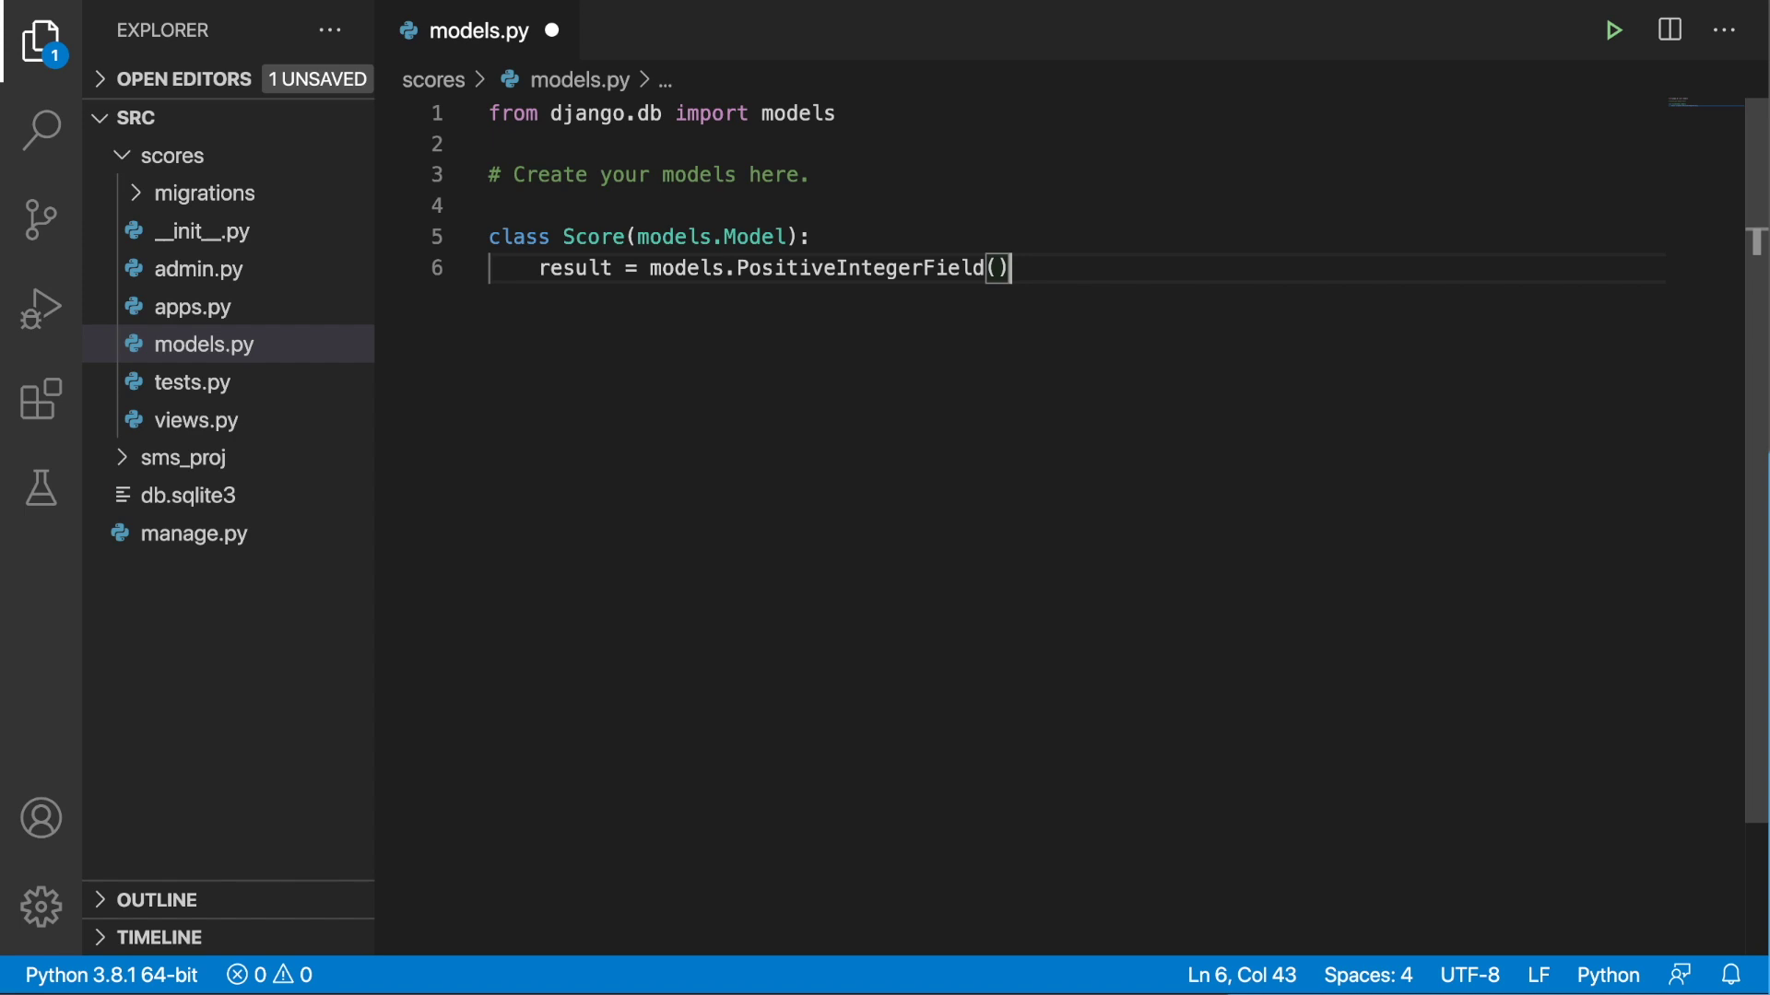
# Step: Add a __str__ method to Score that returns the result
pyautogui.press('Return')
pyautogui.press('Return')
pyautogui.write('def')
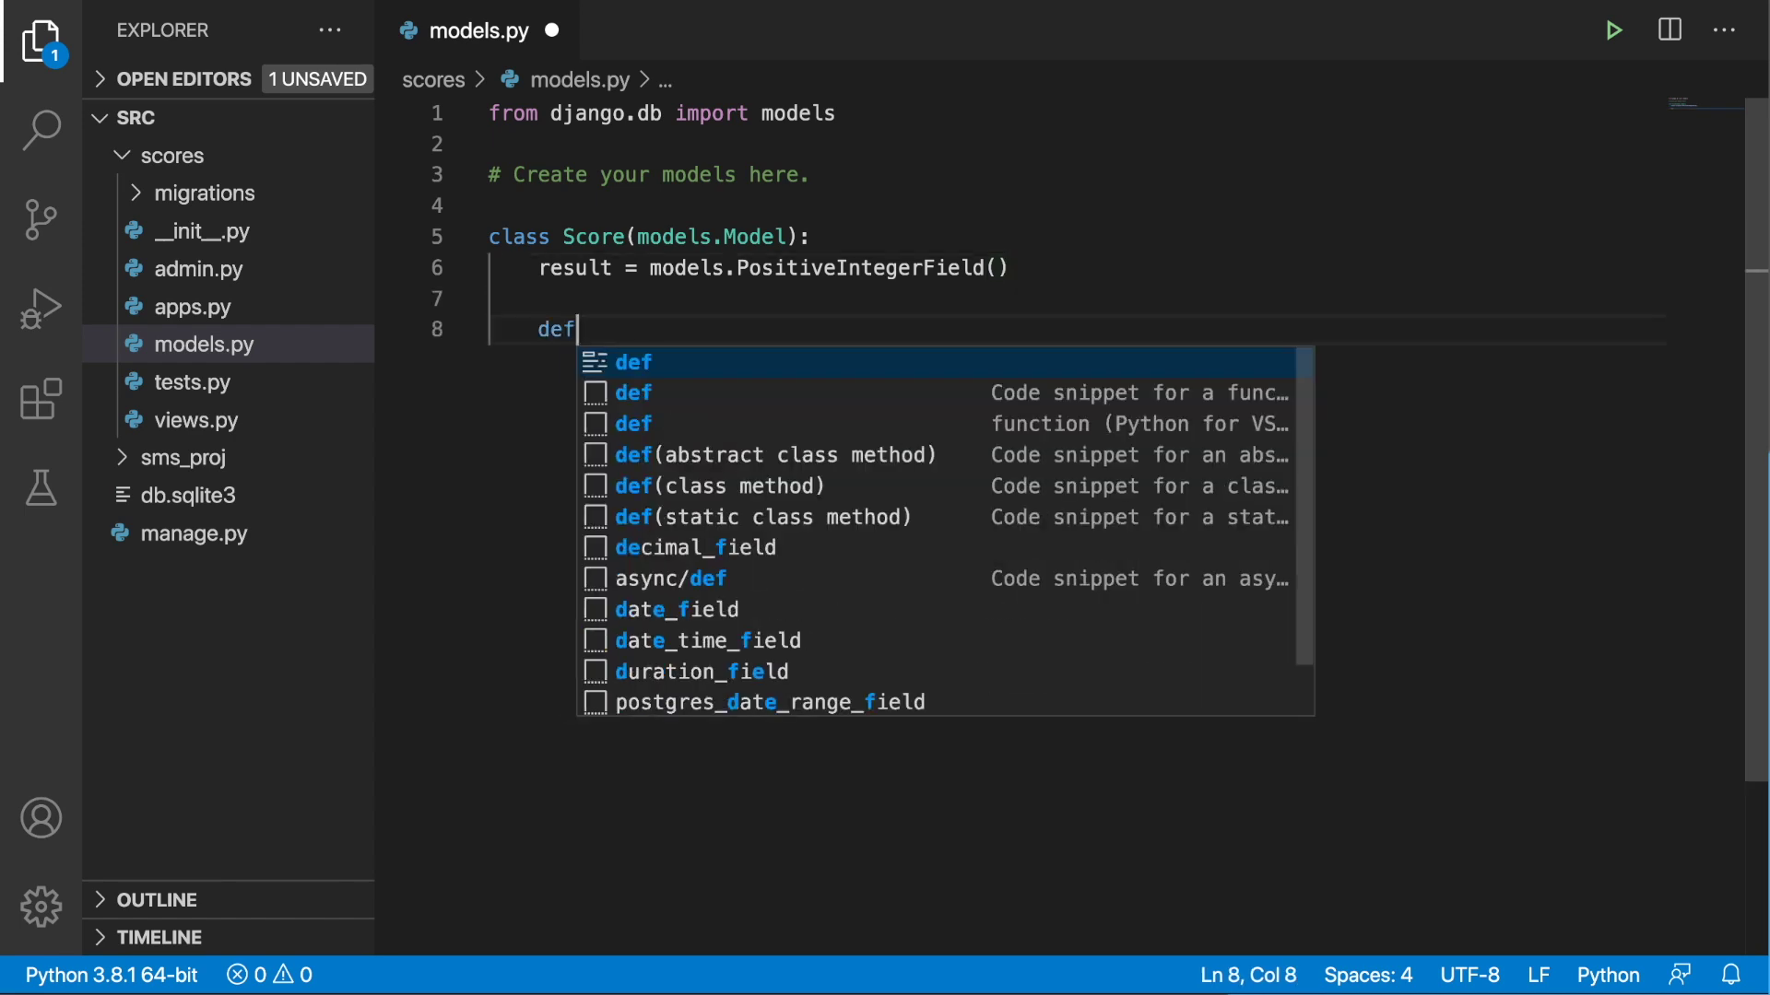
pyautogui.write(' __s')
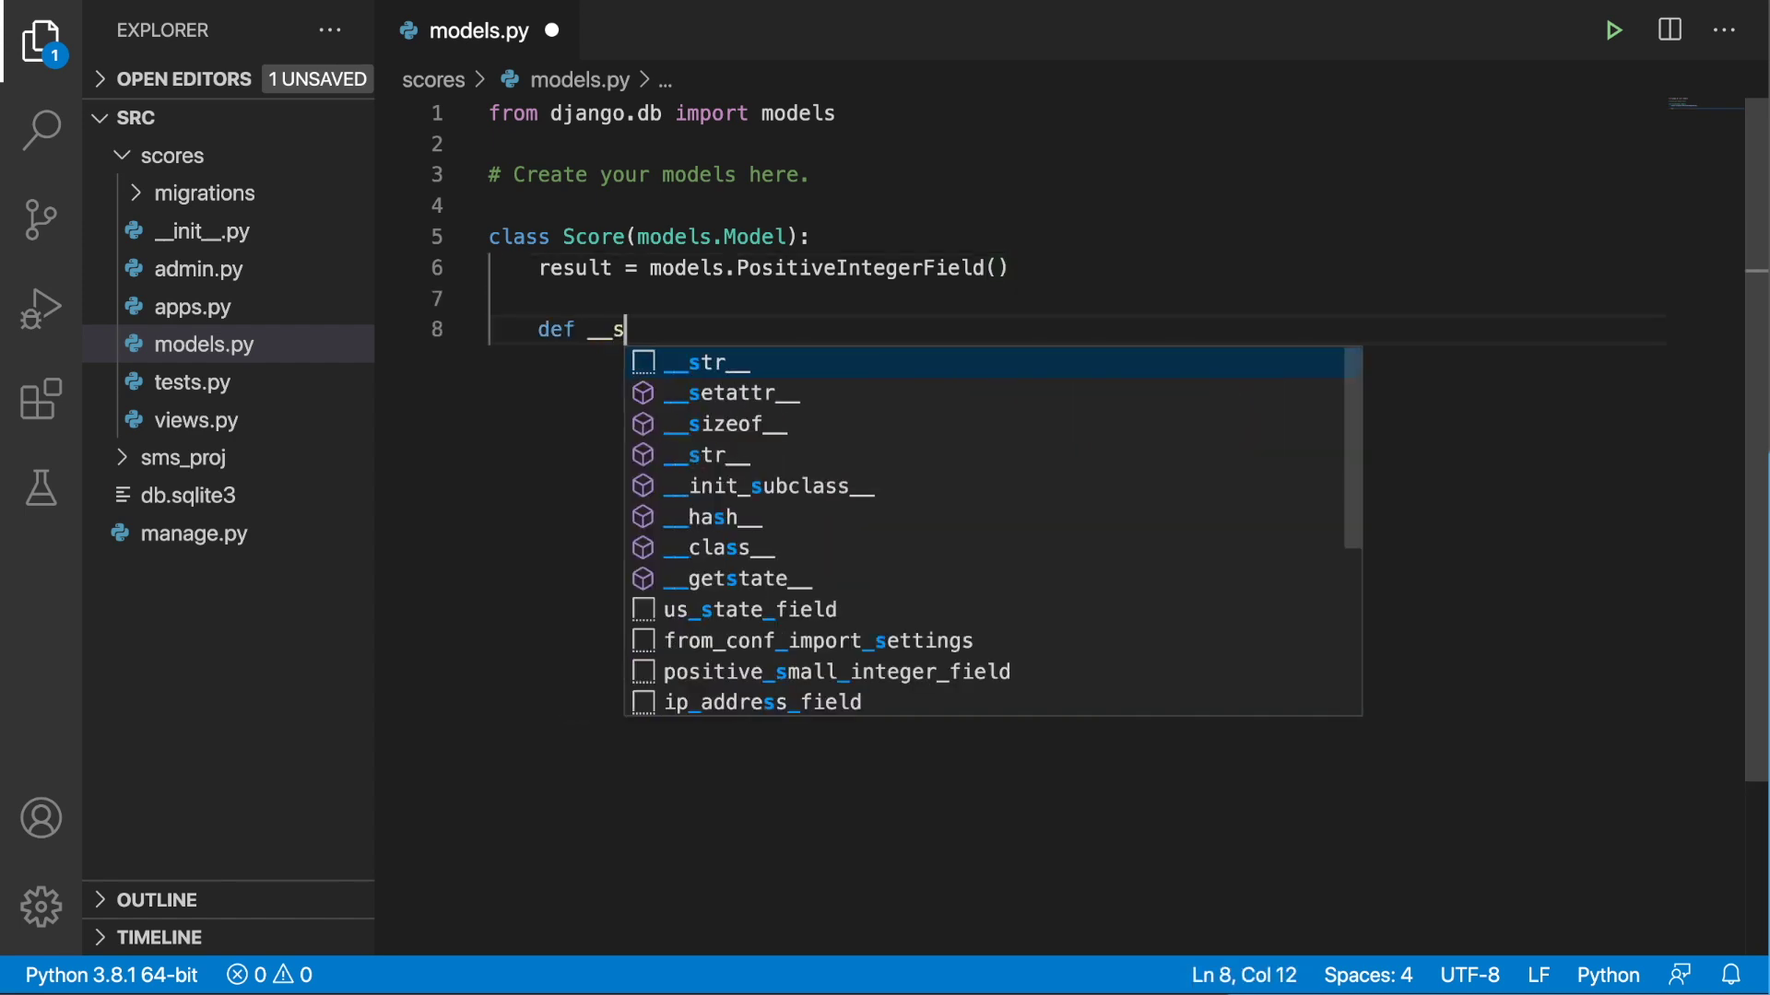
pyautogui.write('tr__*')
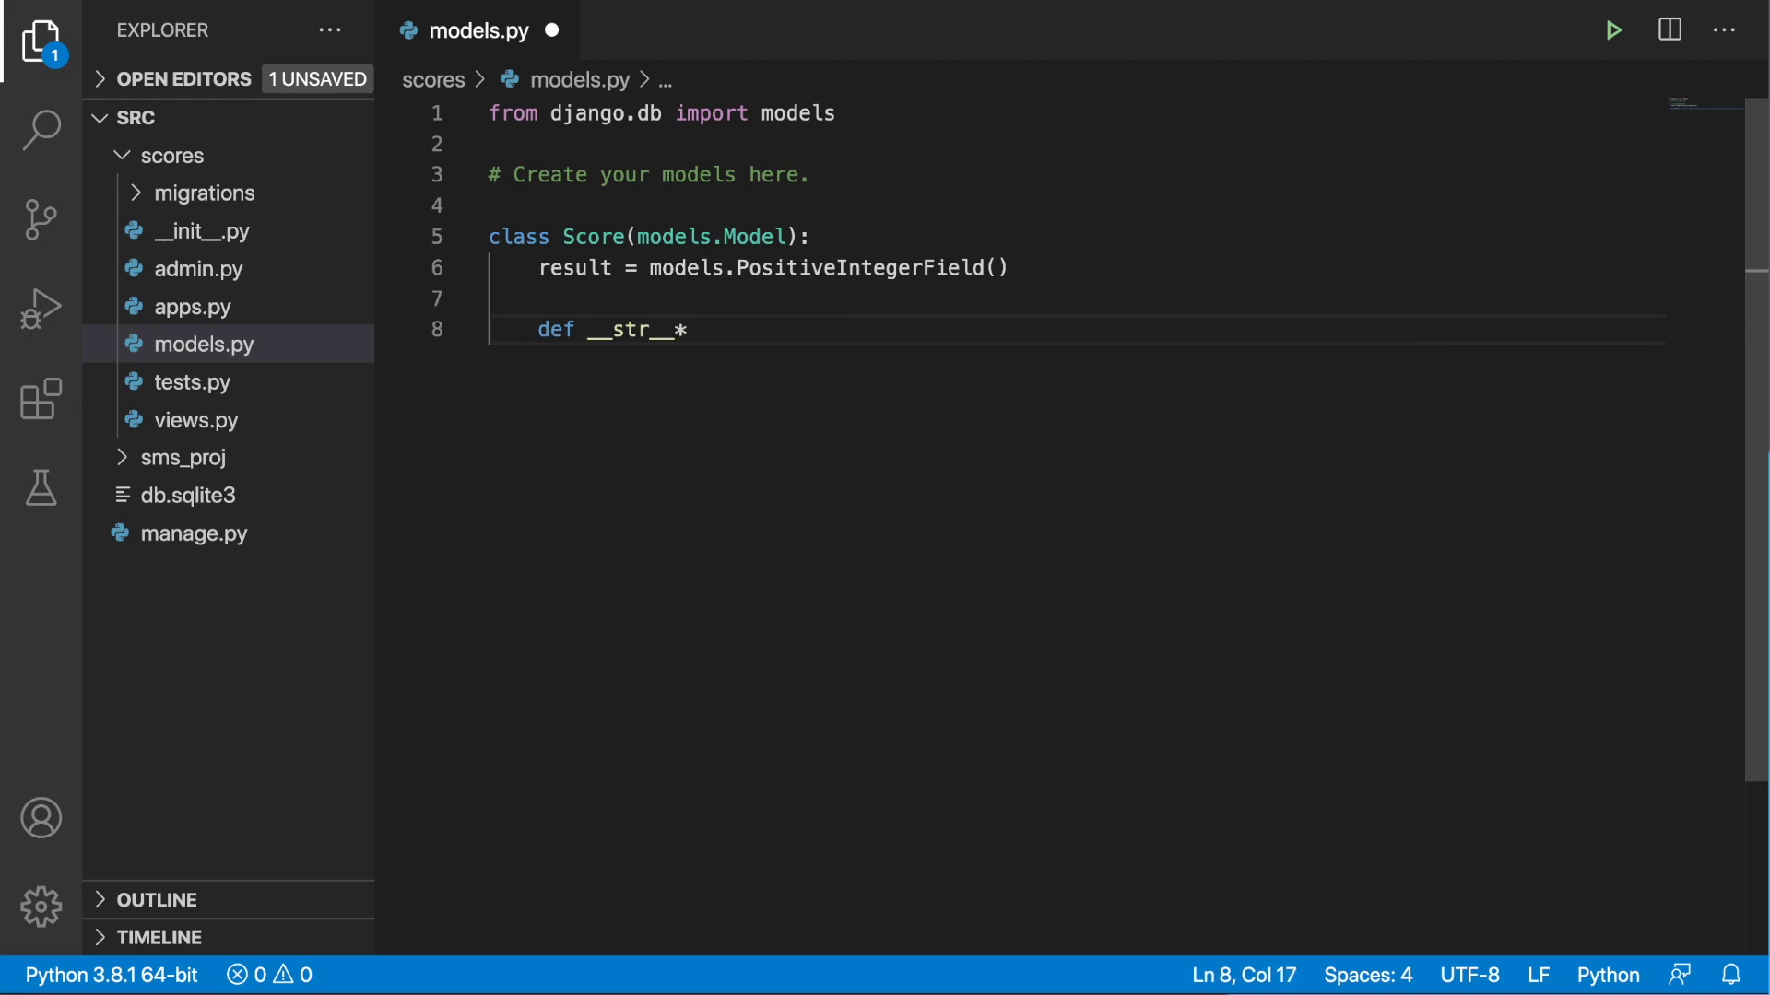
pyautogui.write('self')
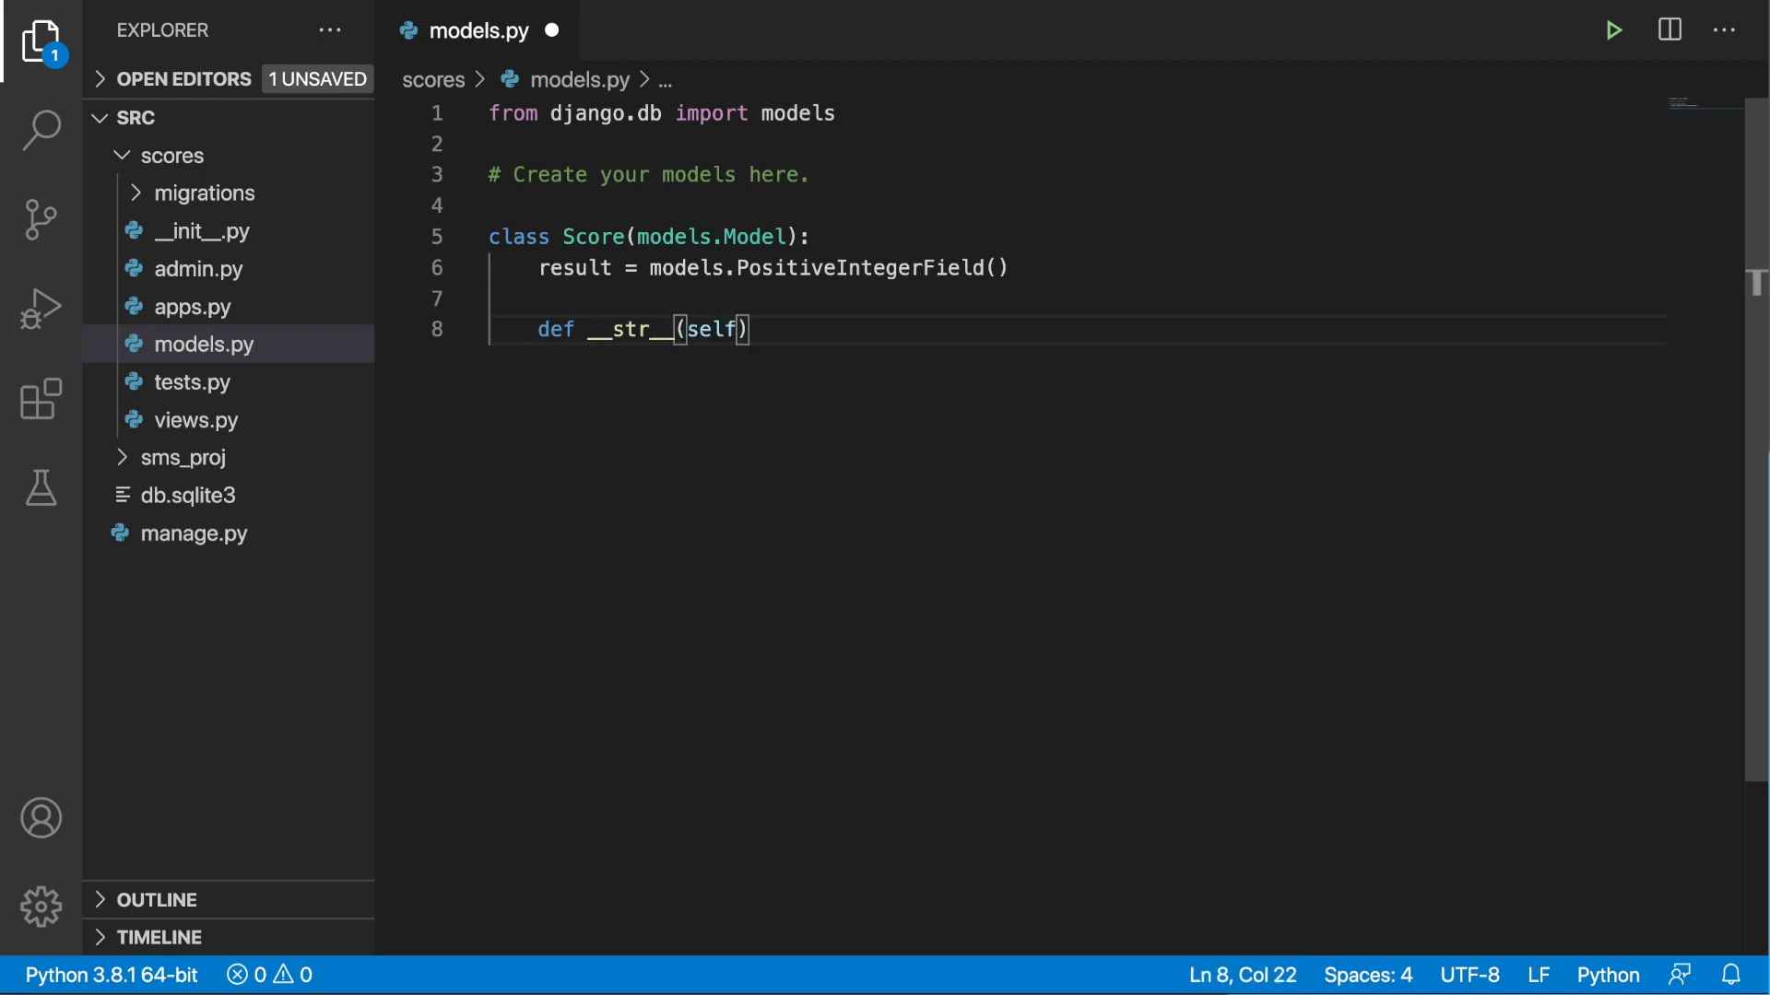
pyautogui.write('):')
pyautogui.press('Return')
pyautogui.write('return')
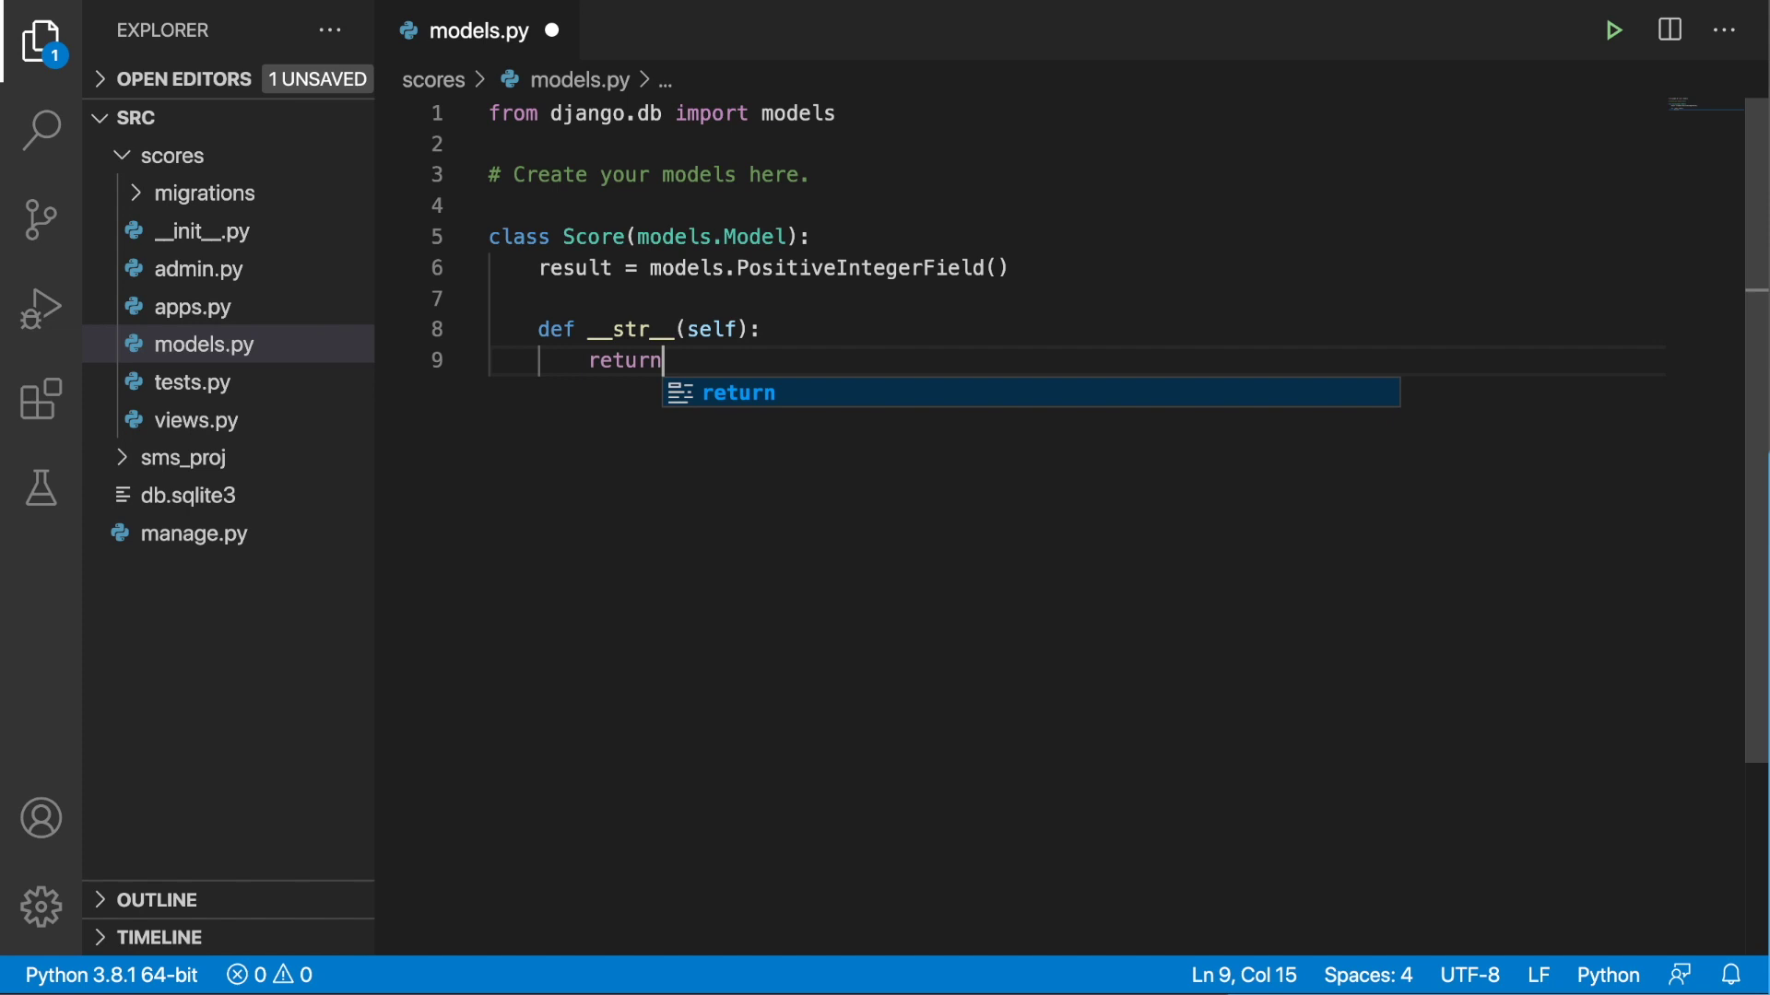
pyautogui.write(' str(sel')
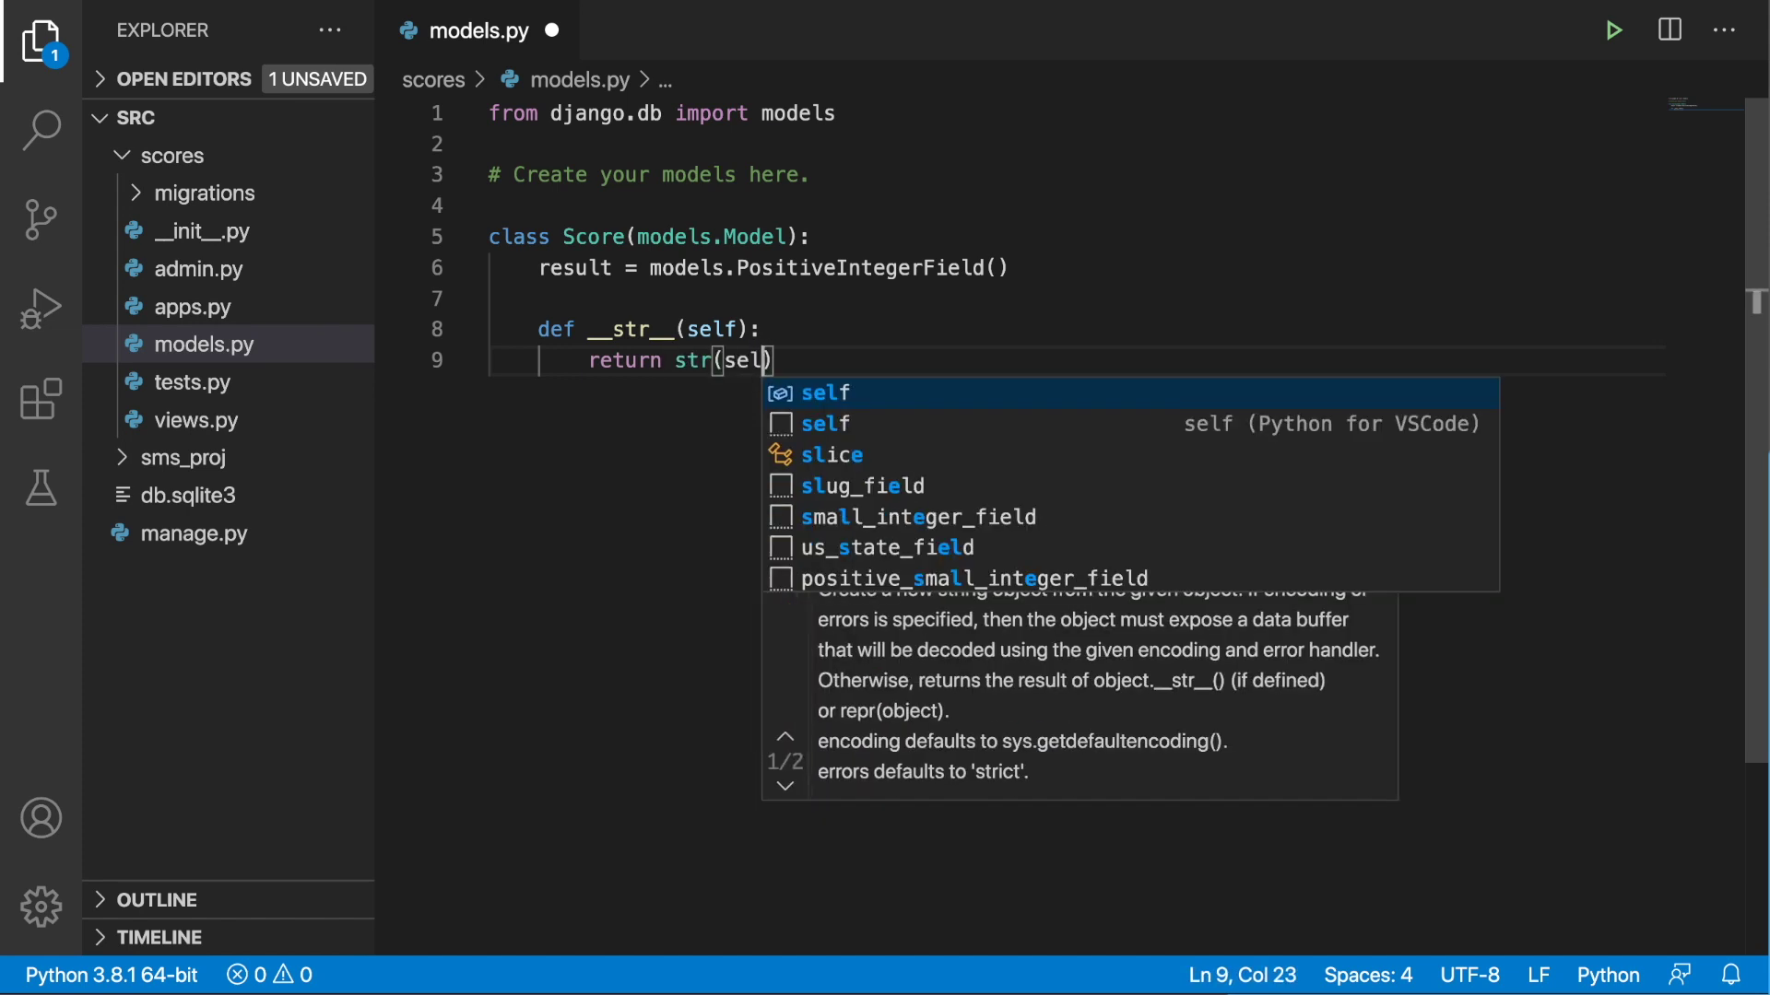
pyautogui.write('f.result')
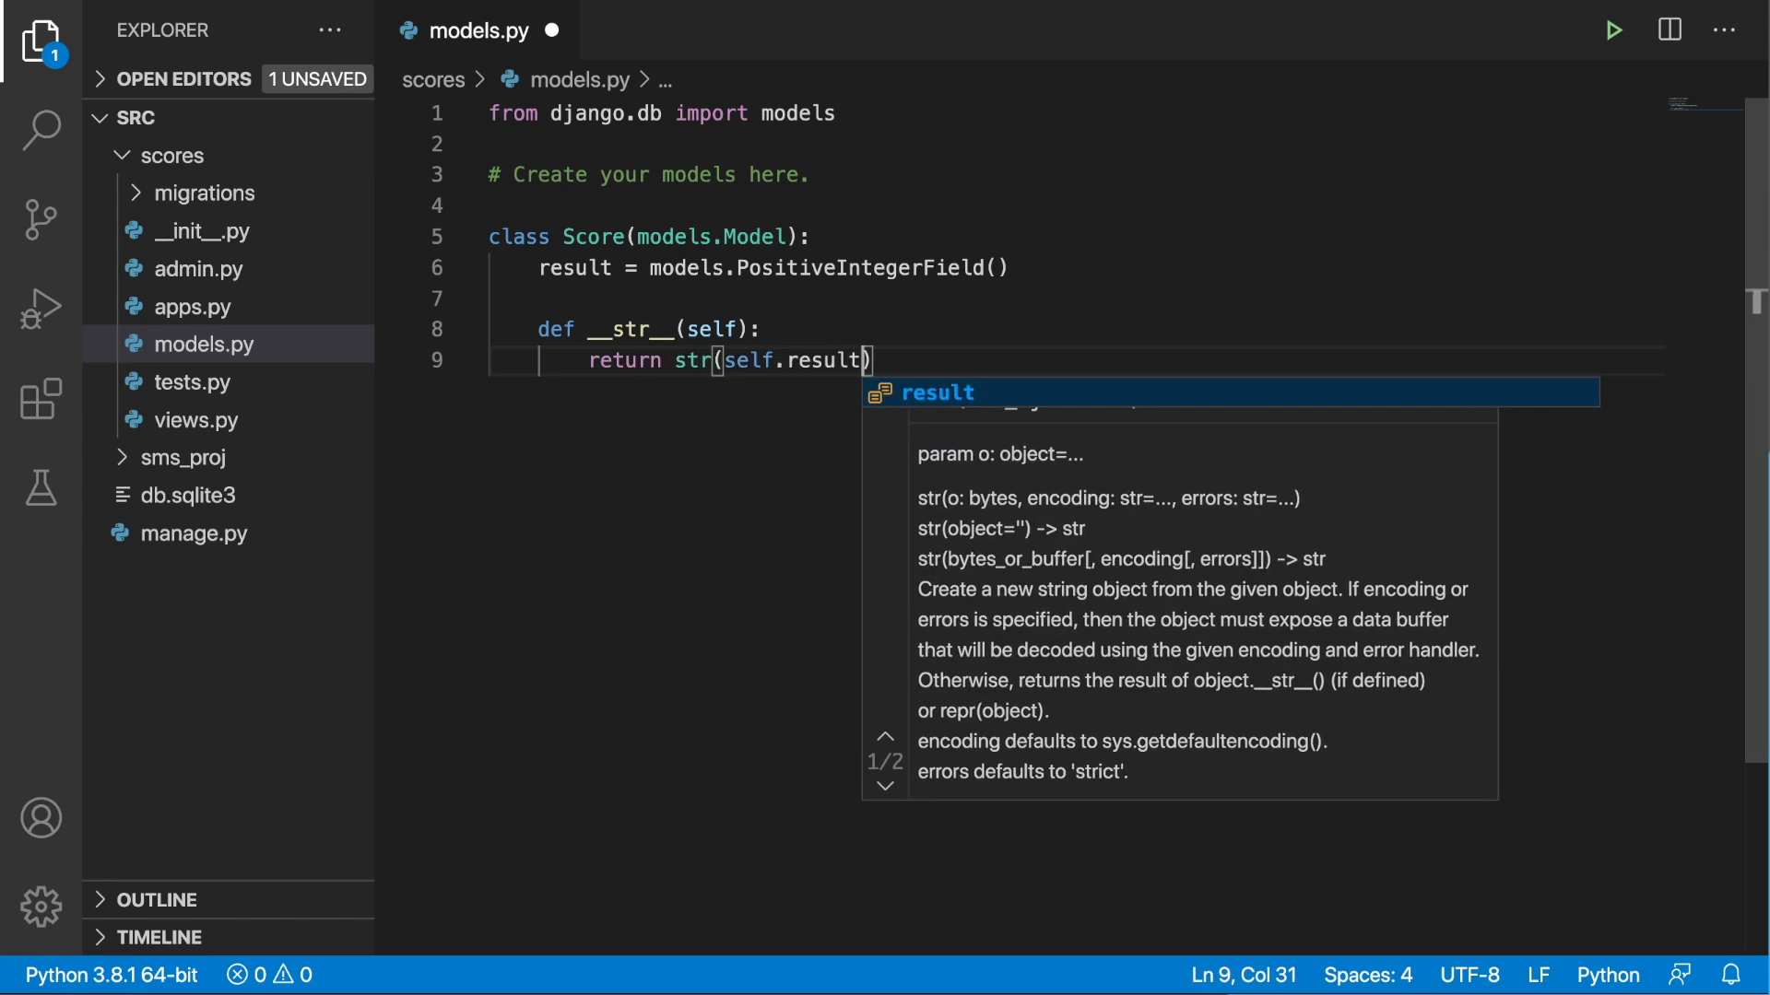
pyautogui.write(')')
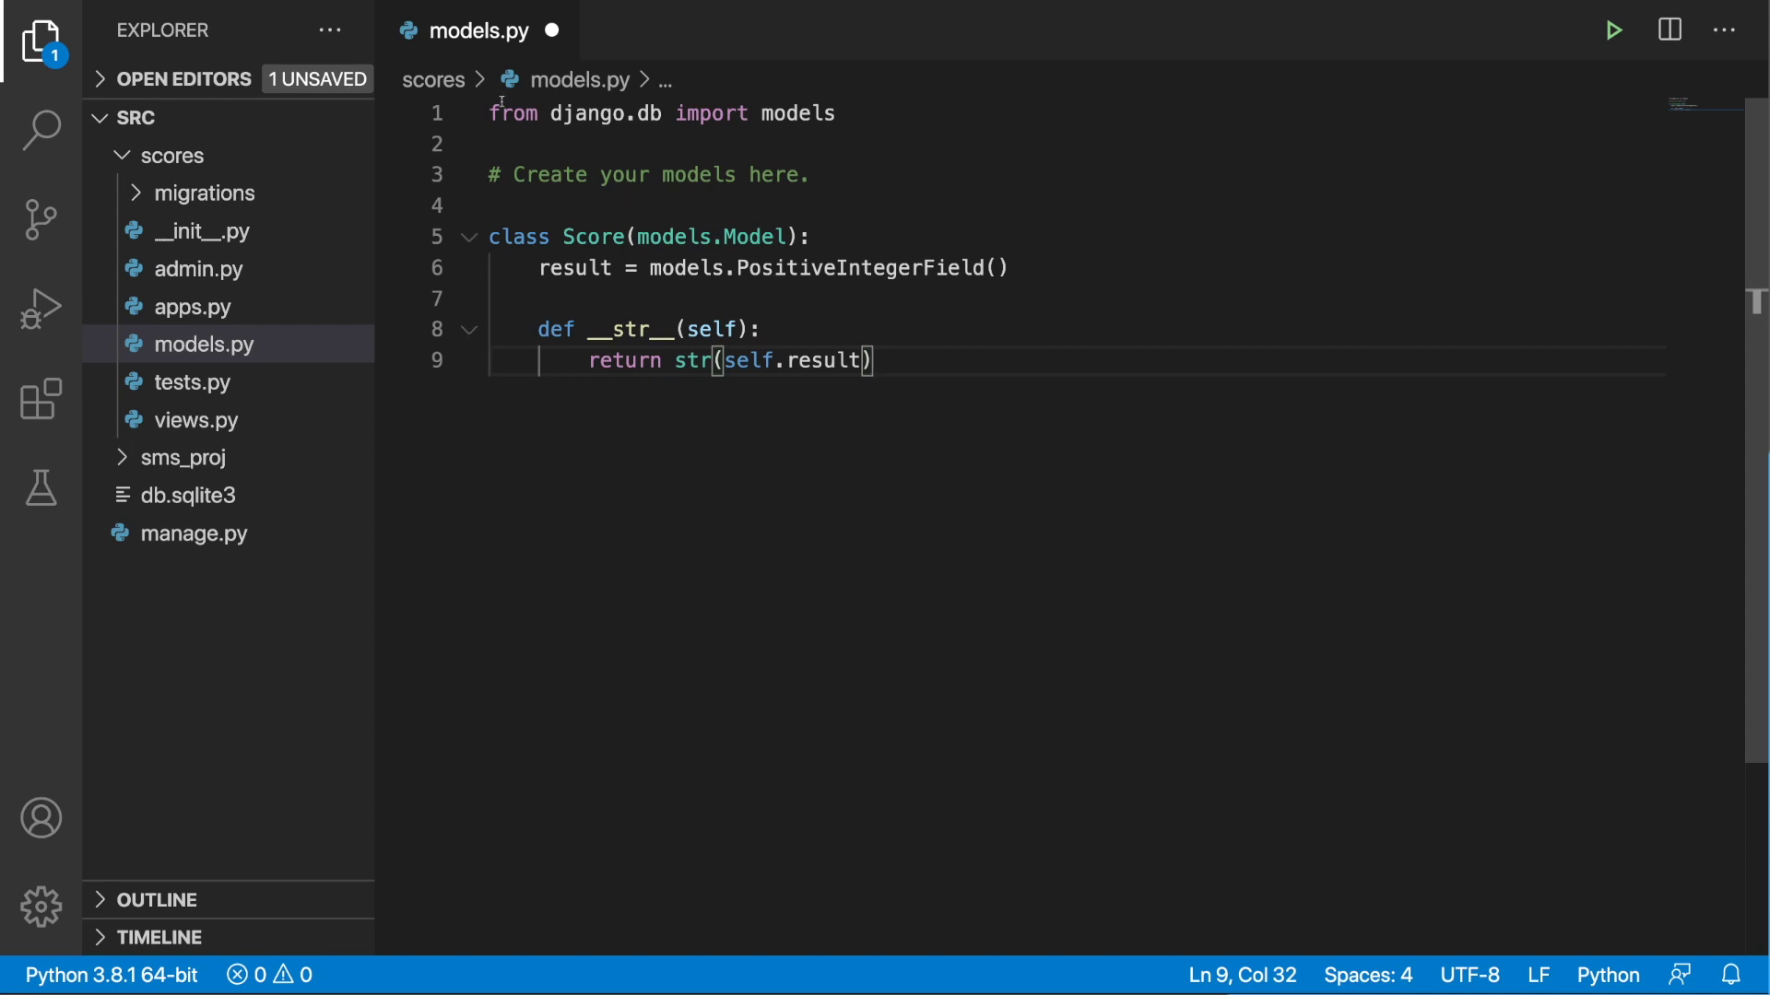
# Step: Save models.py, then import Score in admin.py, register it with admin.site.register(Score), and save
pyautogui.hotkey('ctrl', 's')
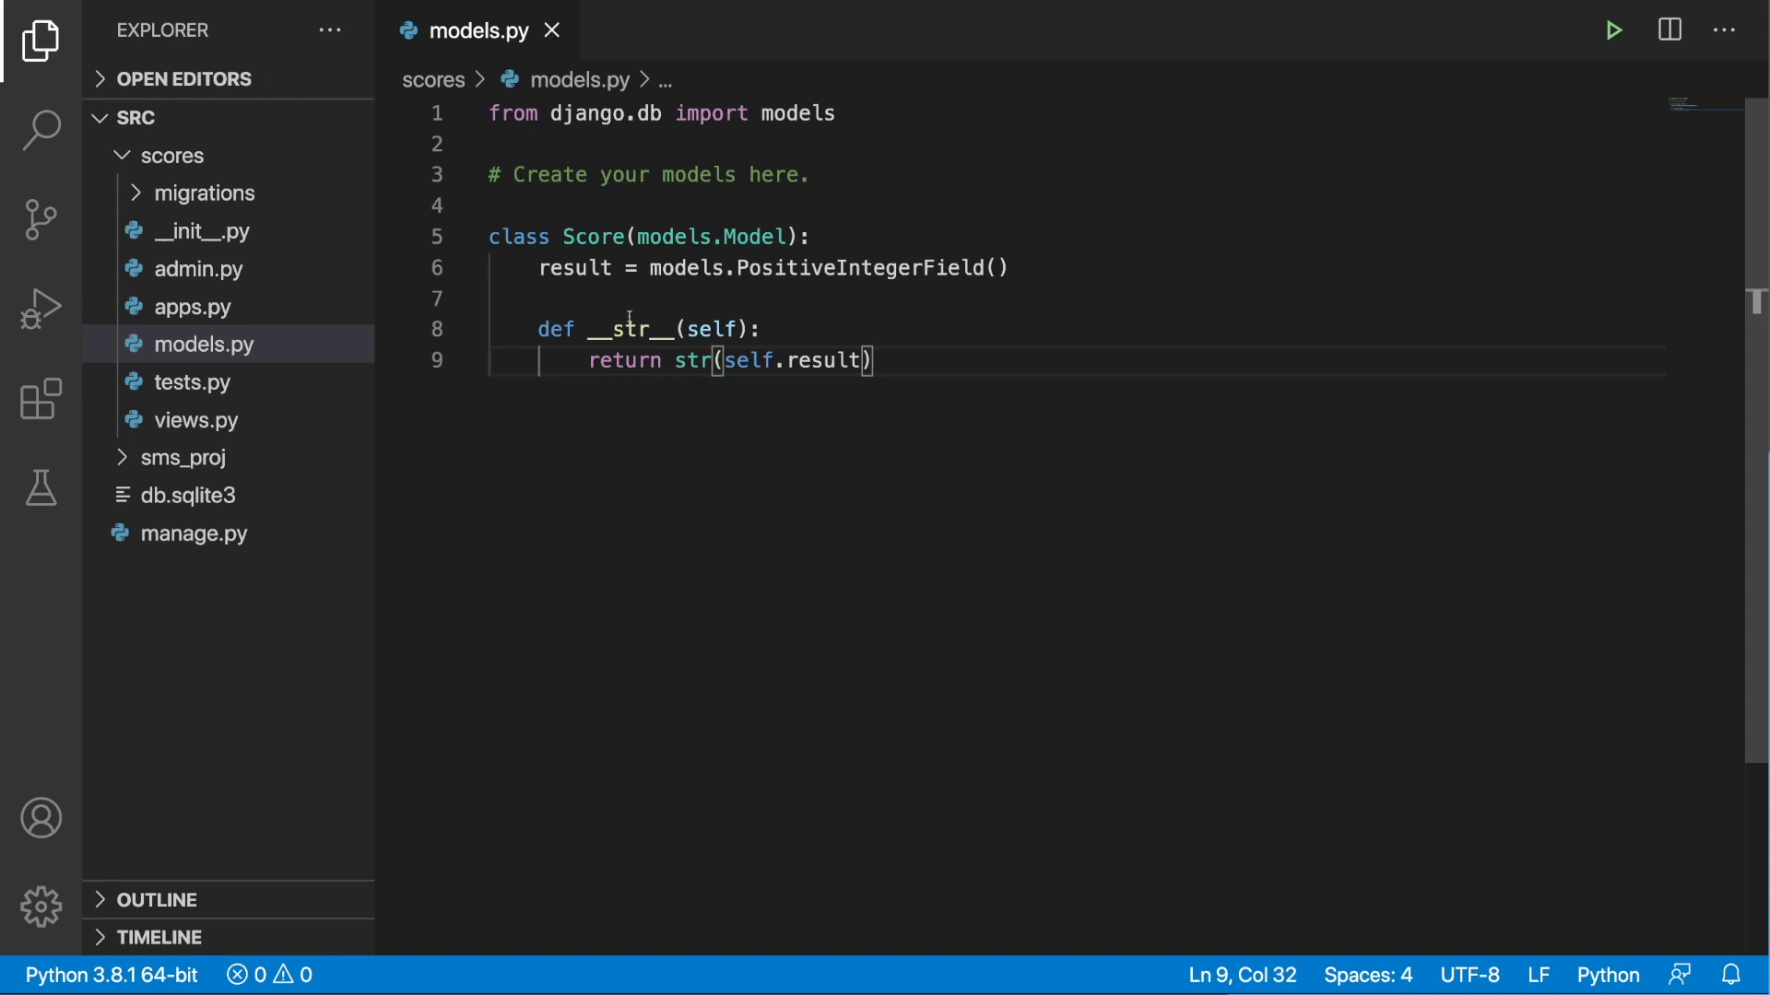
pyautogui.click(198, 270)
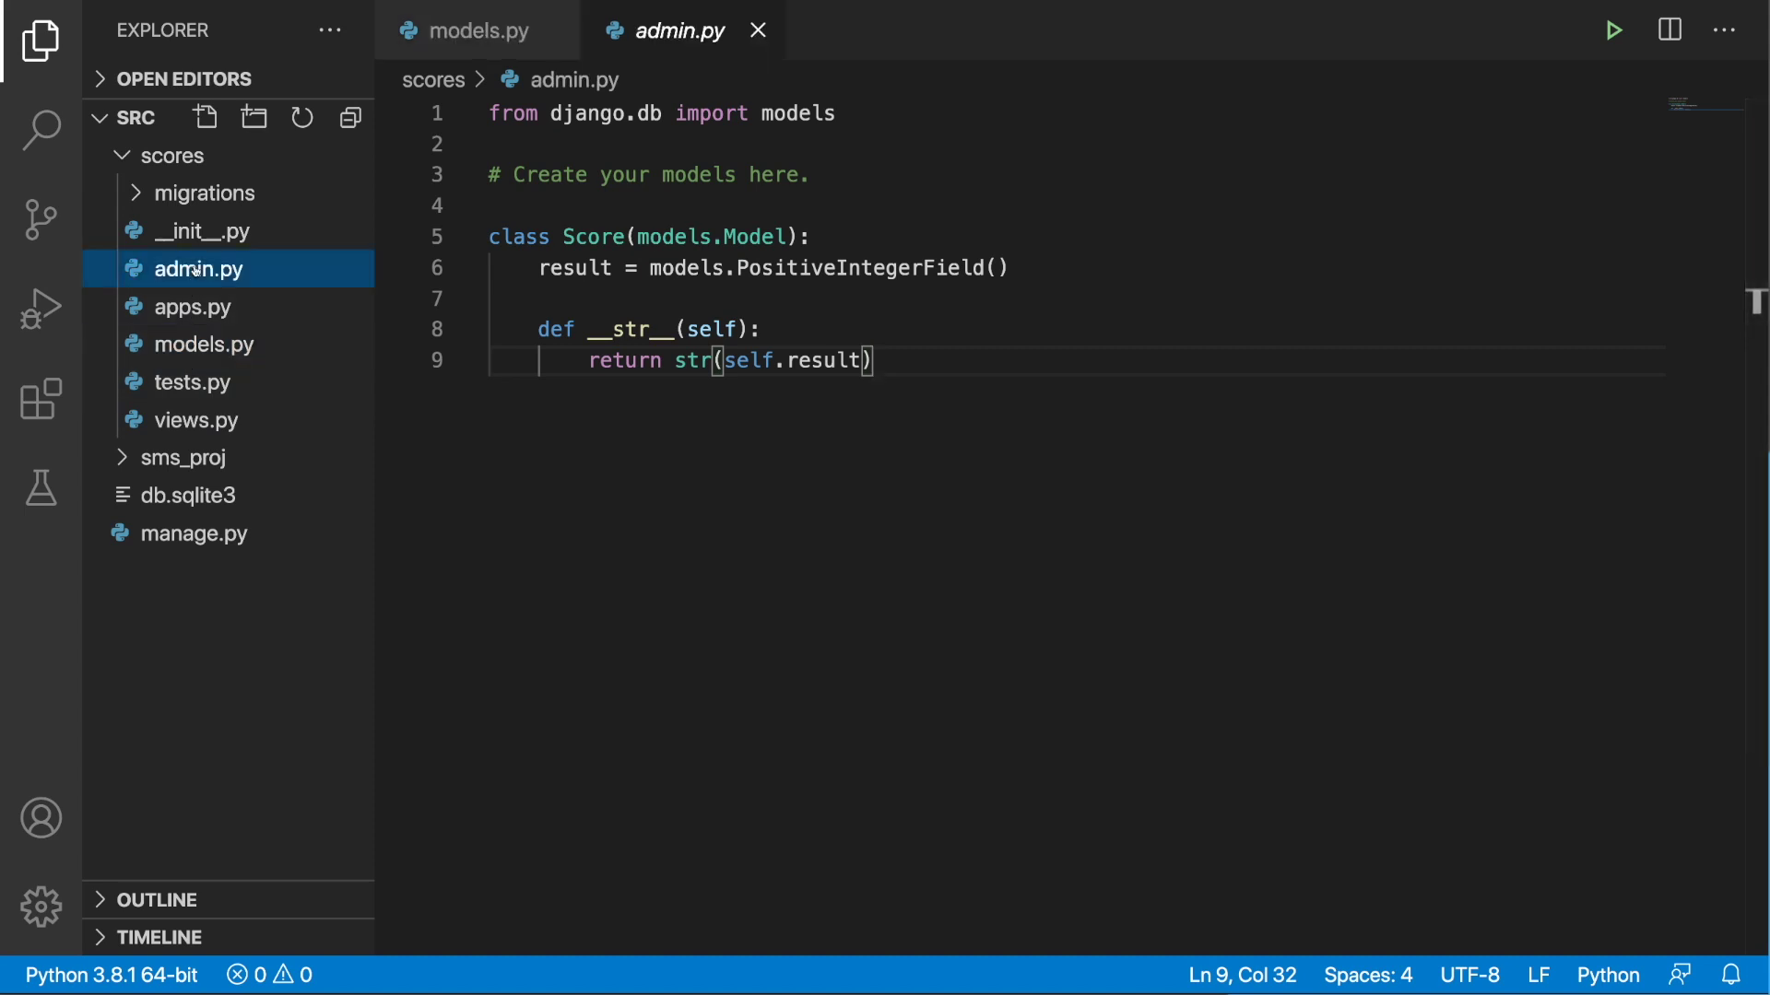
pyautogui.click(565, 148)
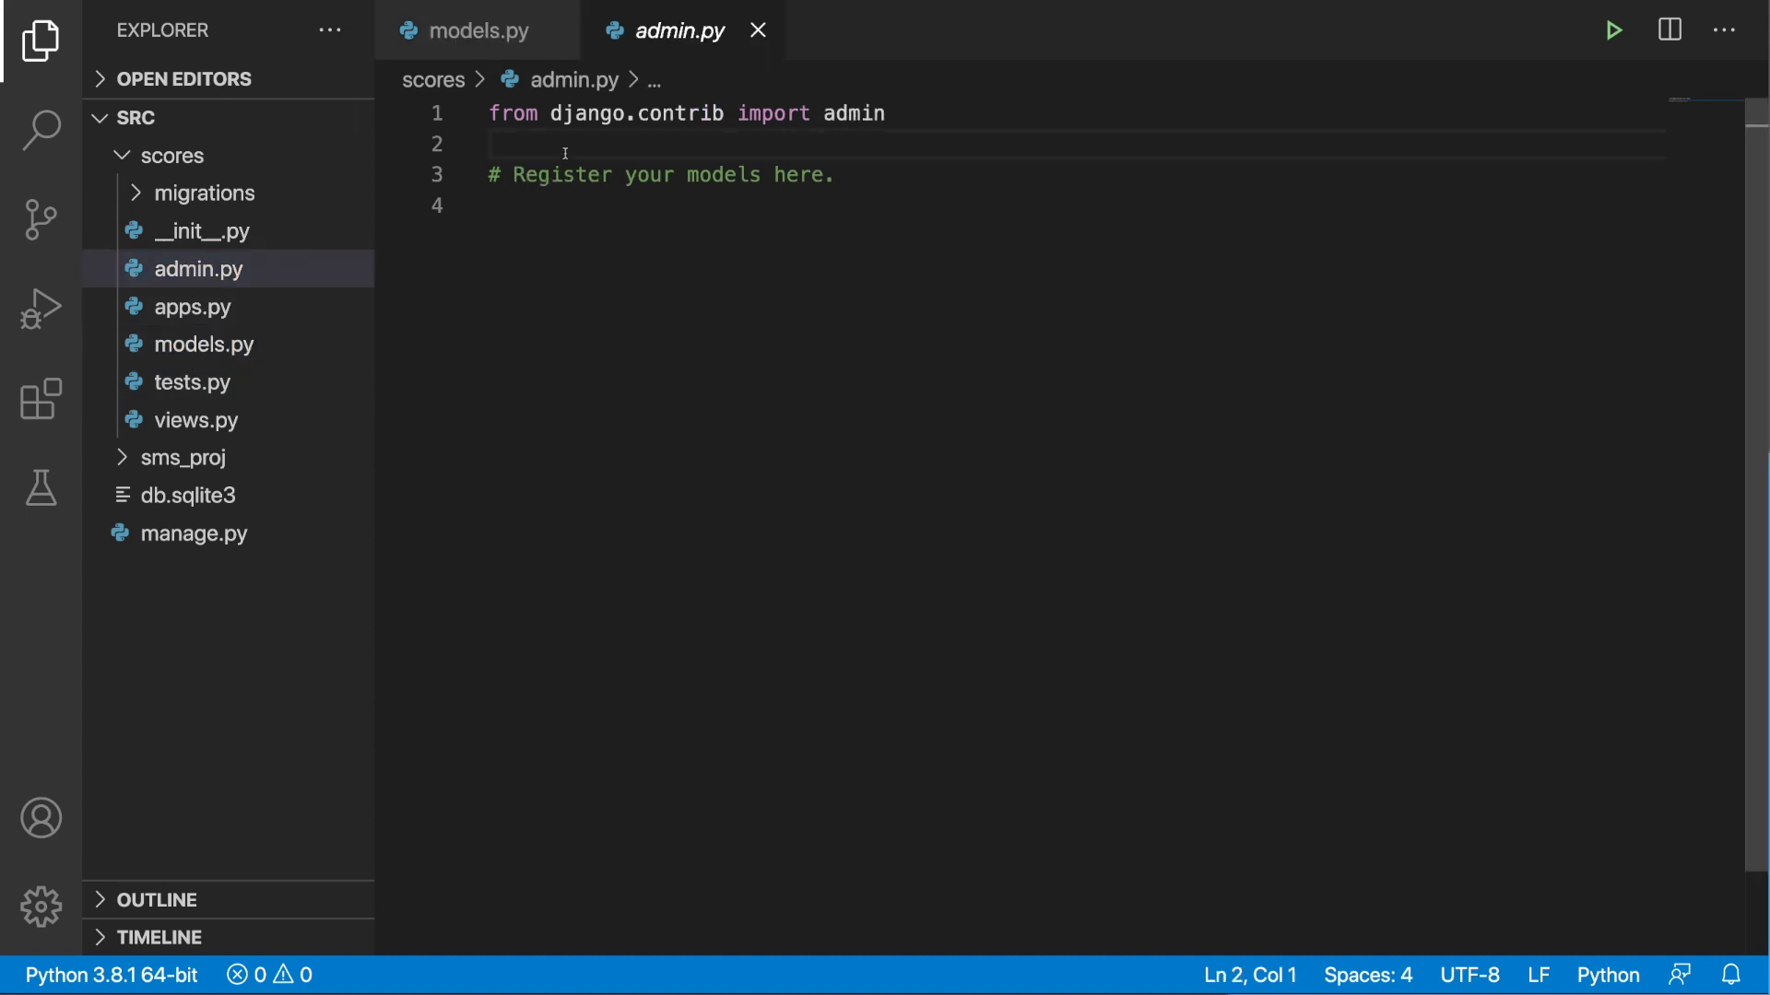
pyautogui.write('from ')
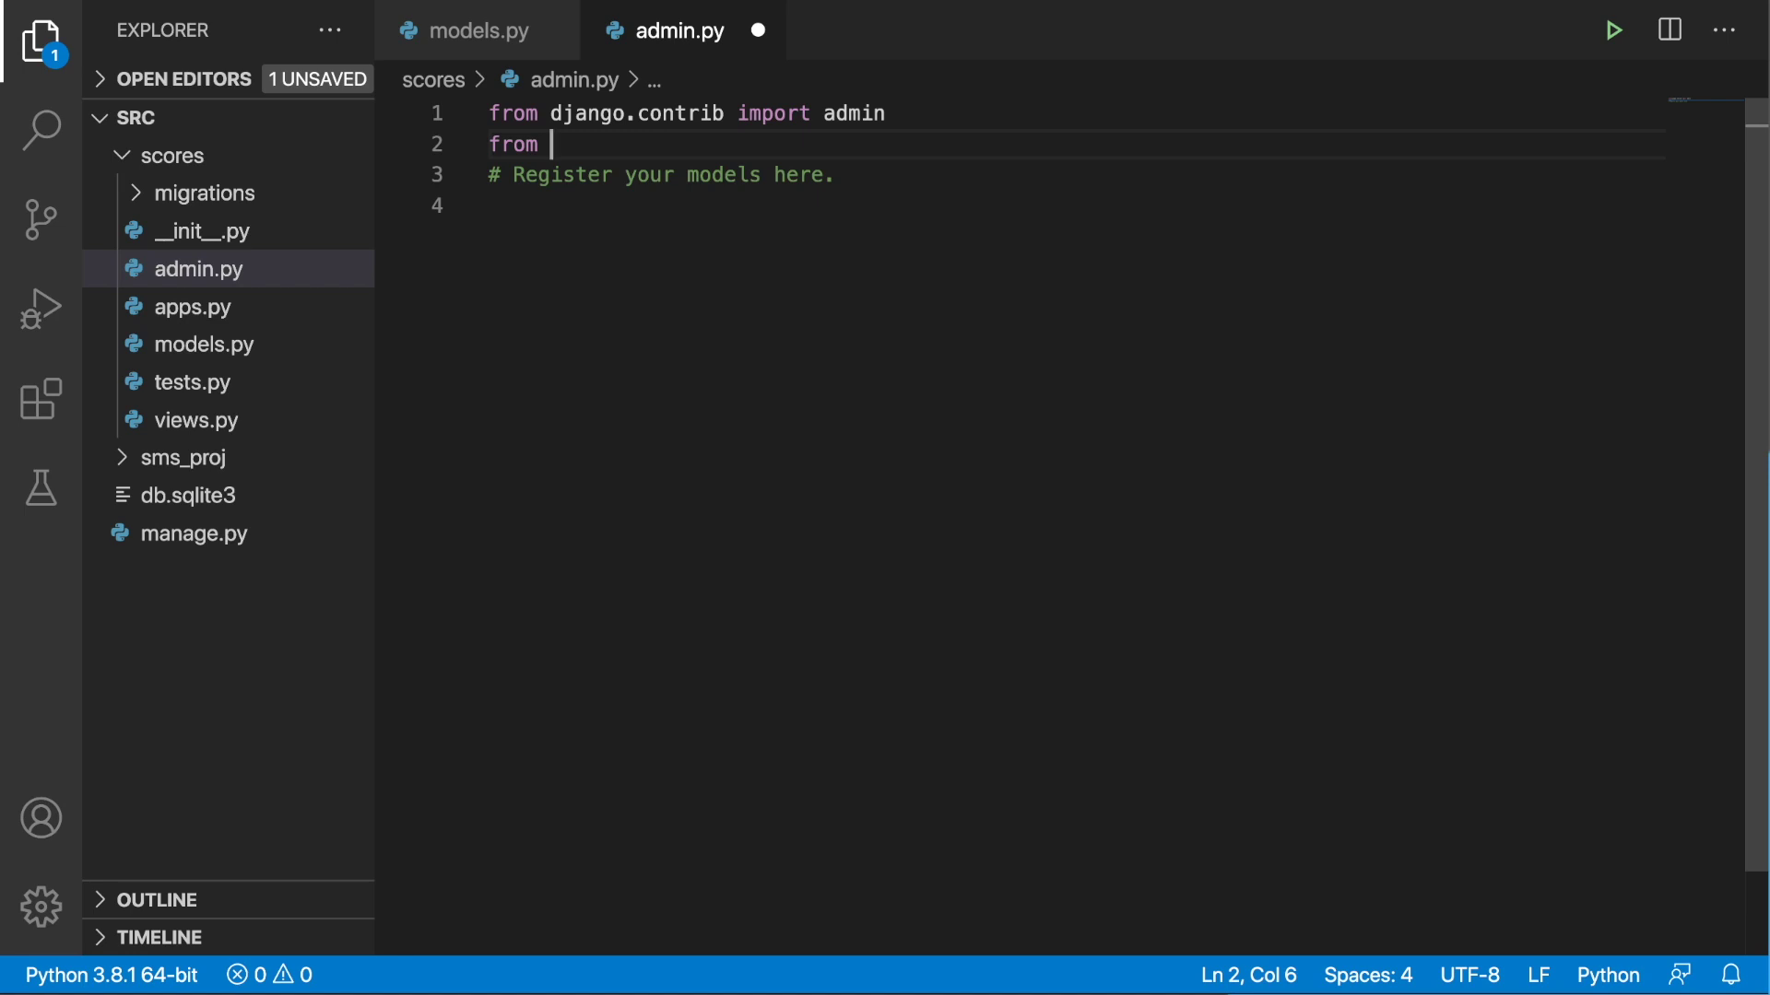
pyautogui.write('.mo')
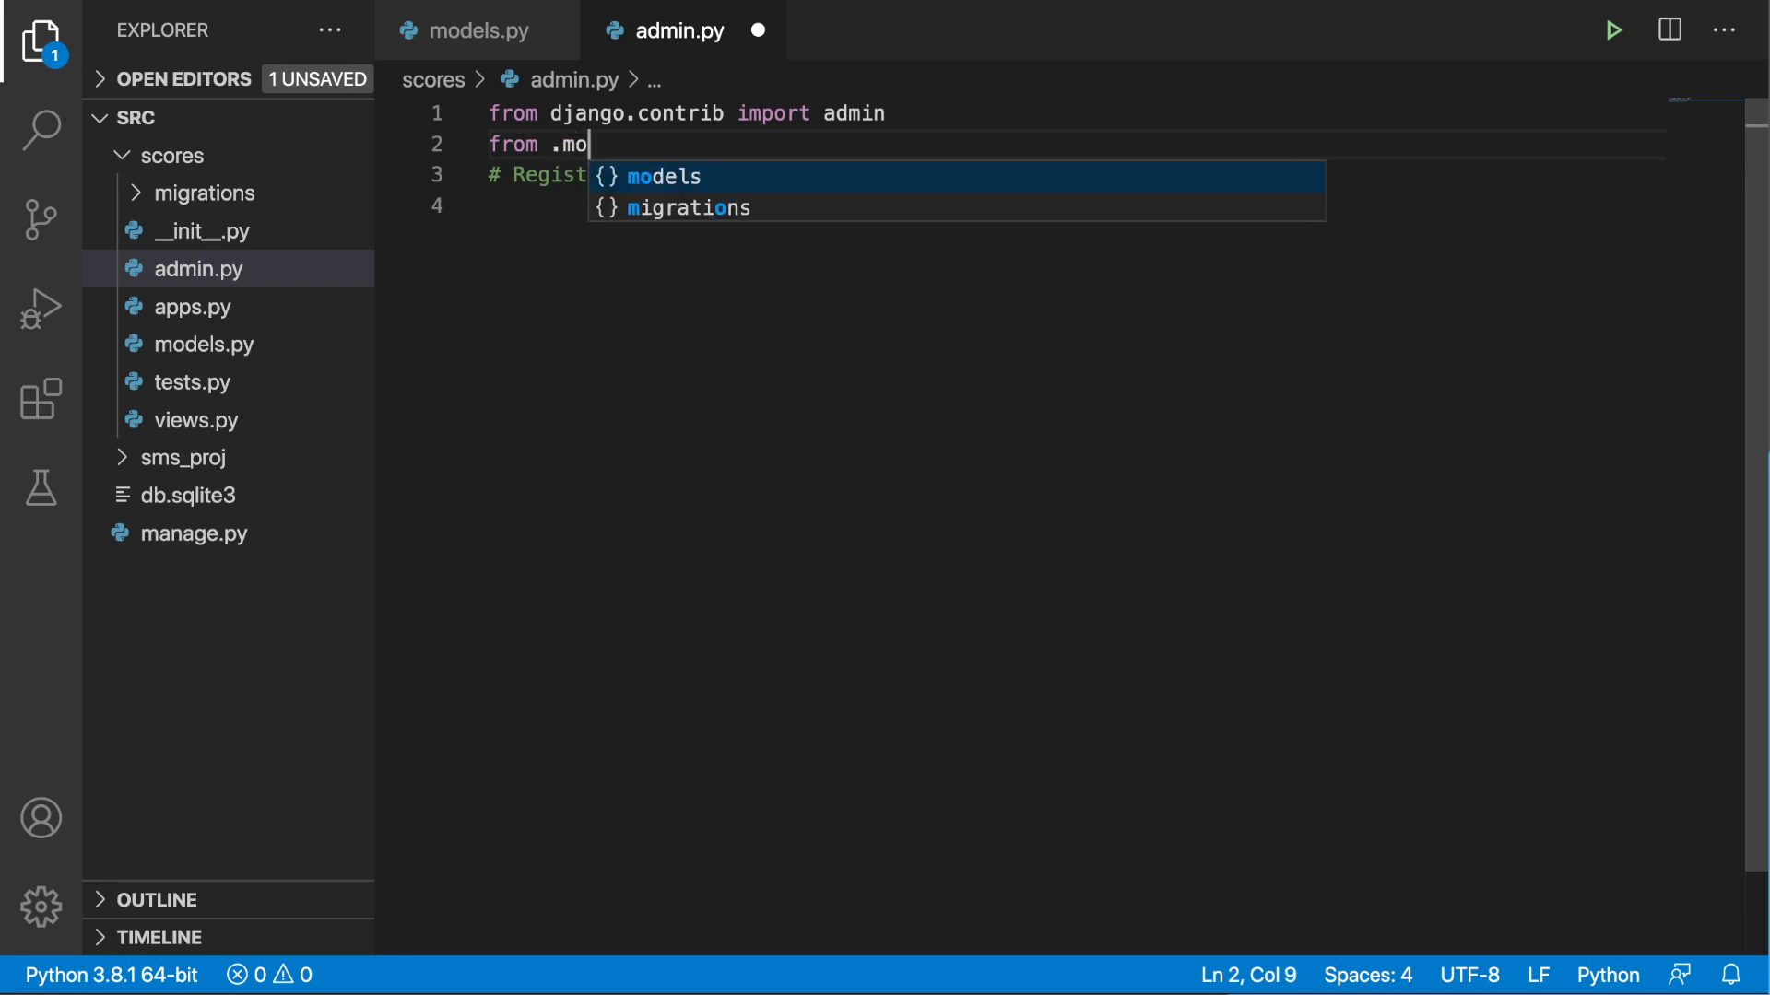
pyautogui.write('dels import ')
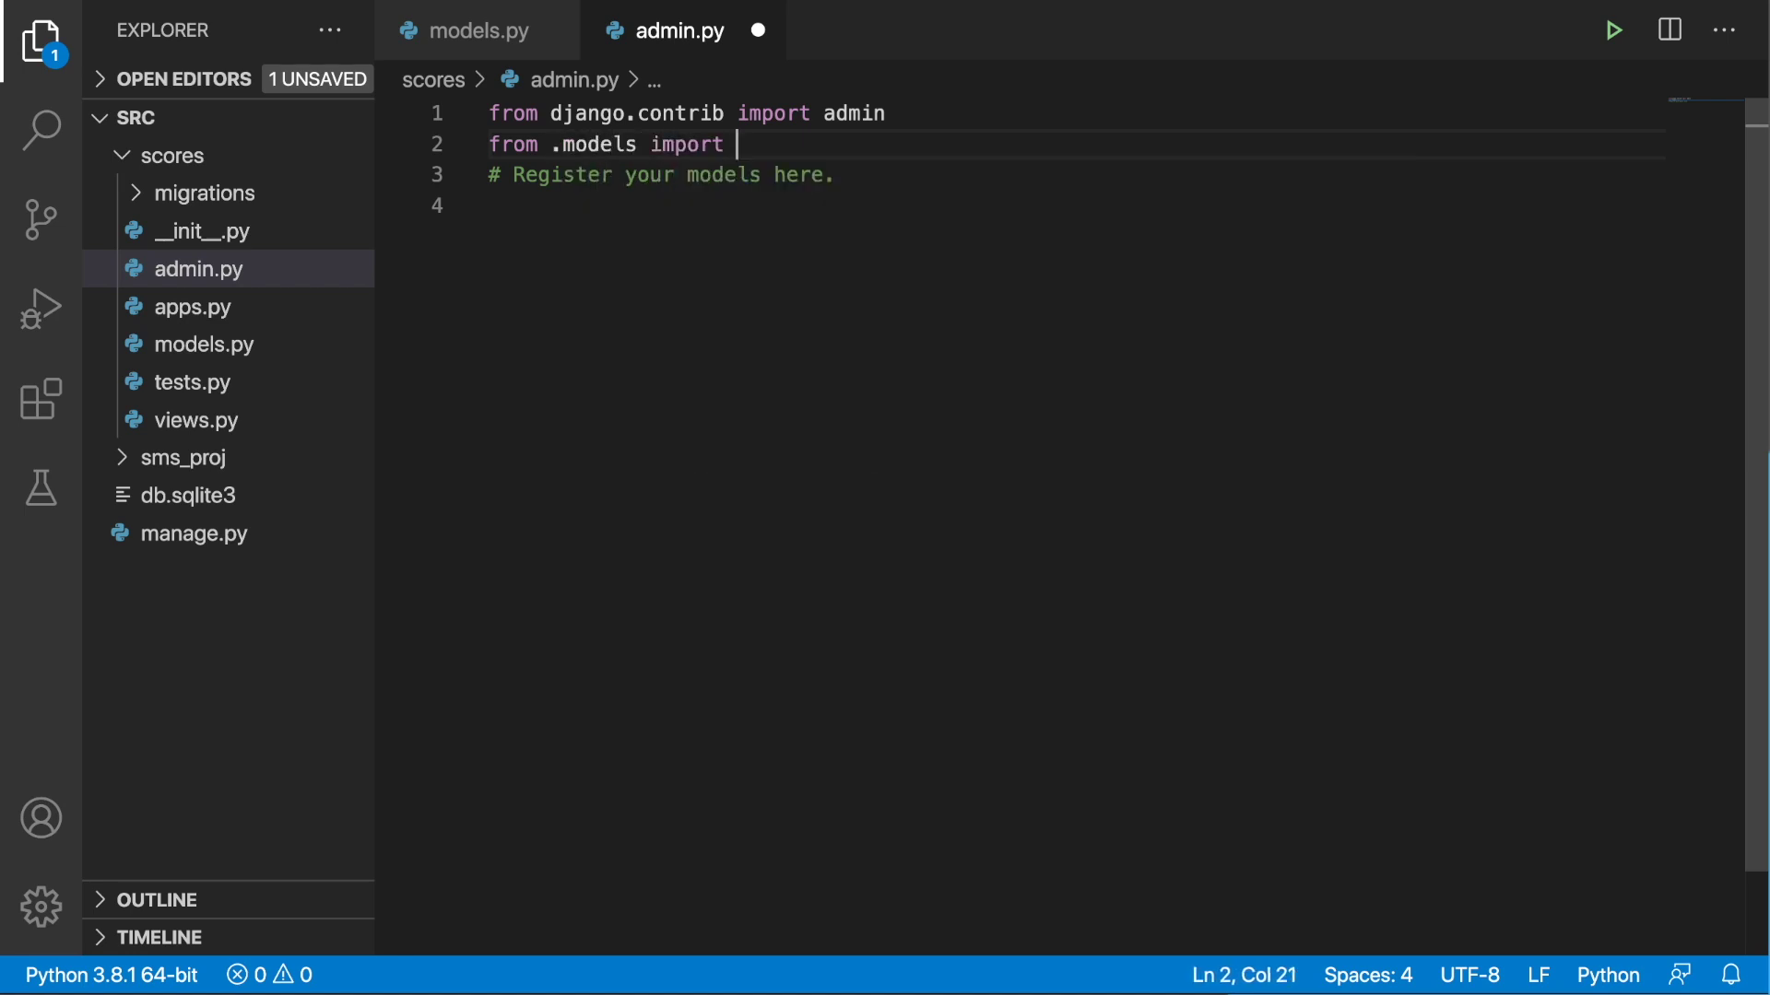
pyautogui.write('Score')
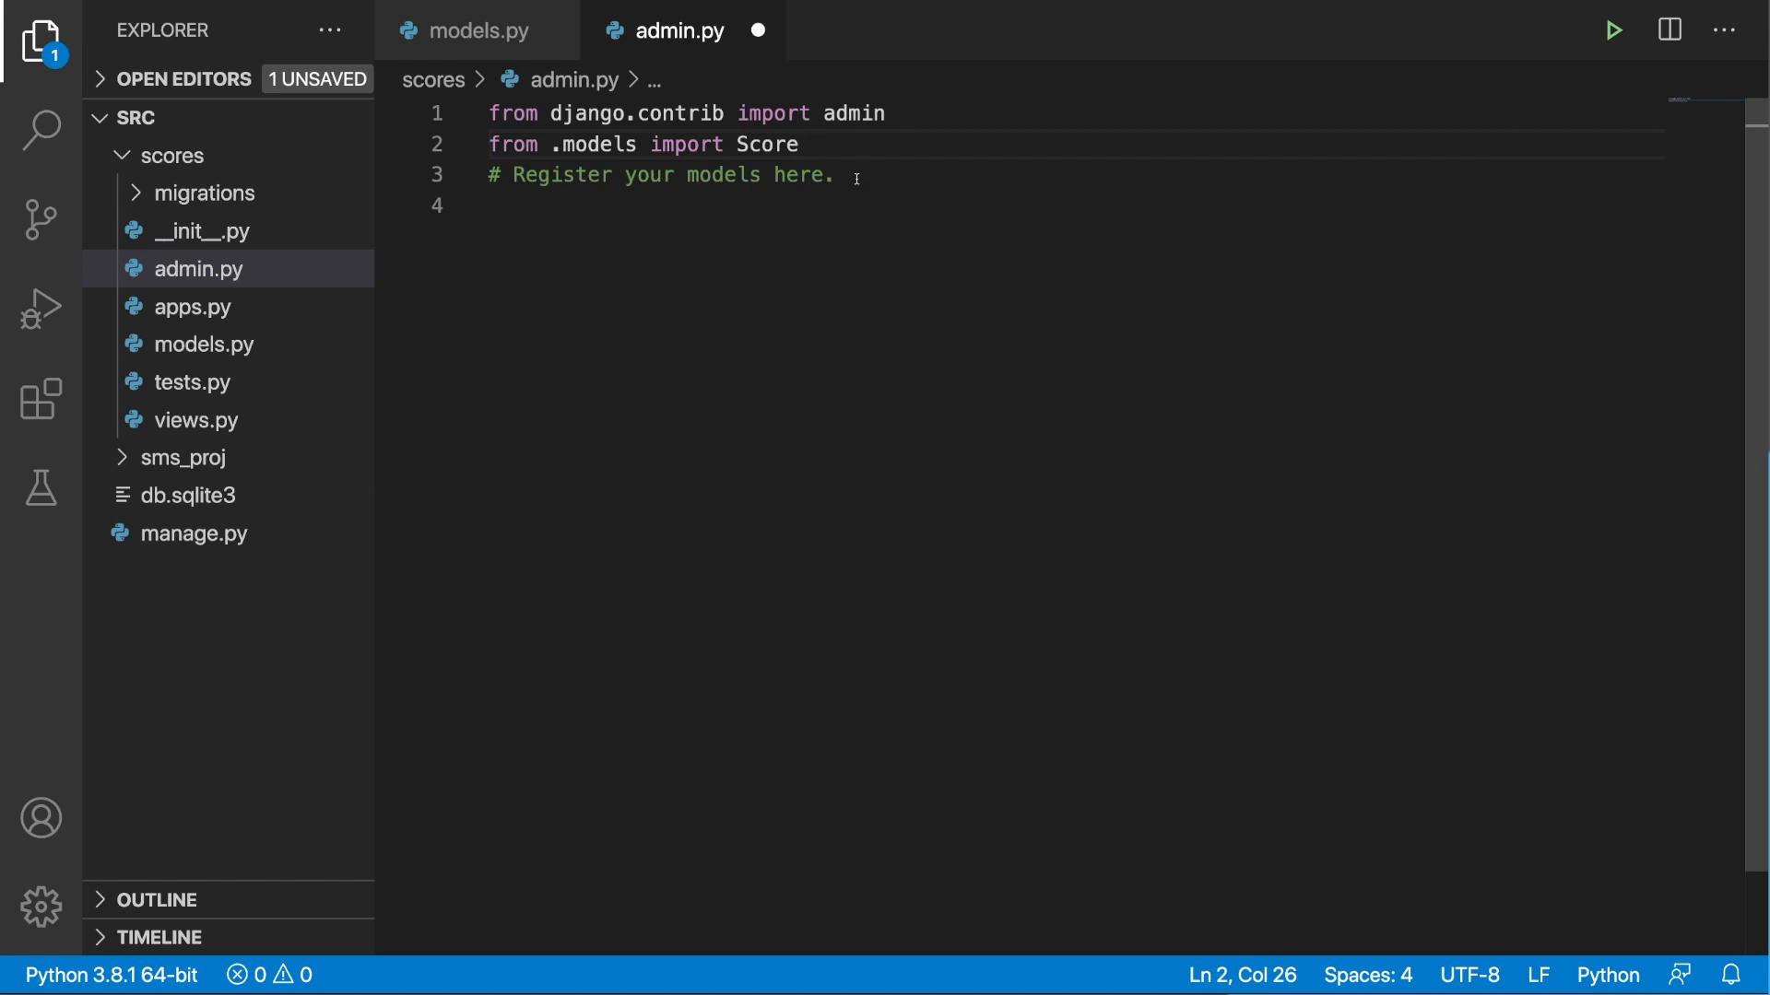
pyautogui.click(856, 177)
pyautogui.press('Return')
pyautogui.press('Return')
pyautogui.write('ad')
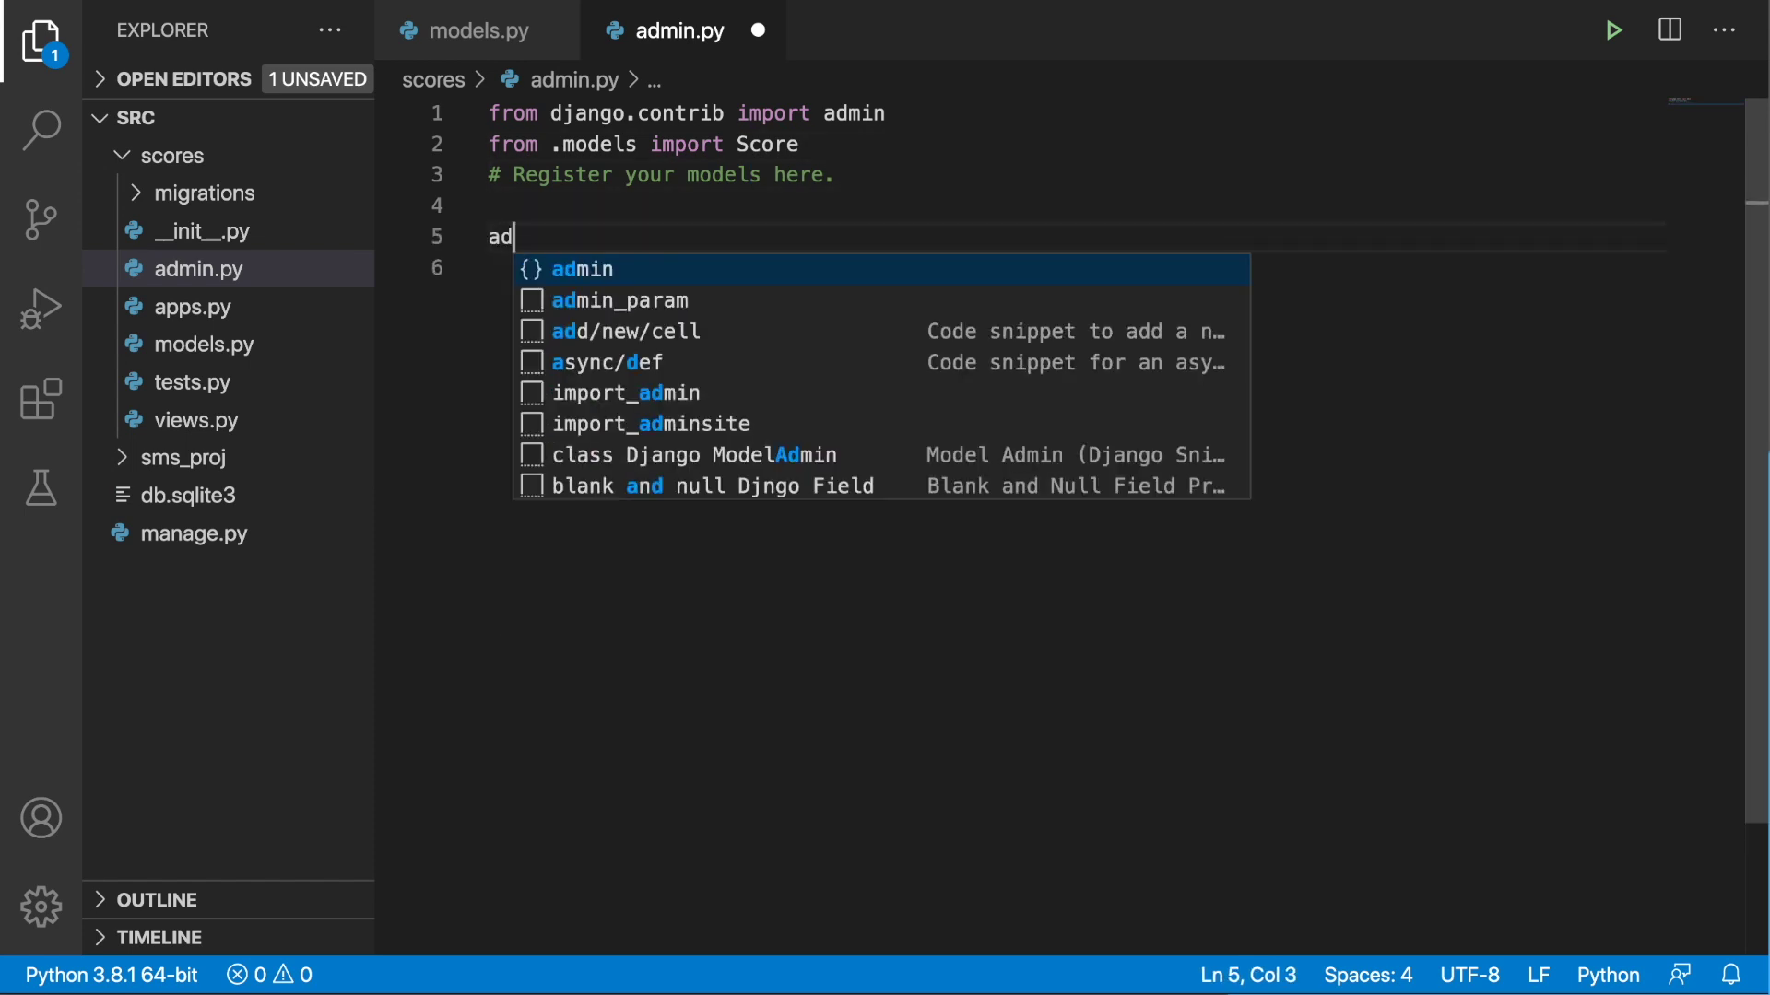
pyautogui.press('Tab')
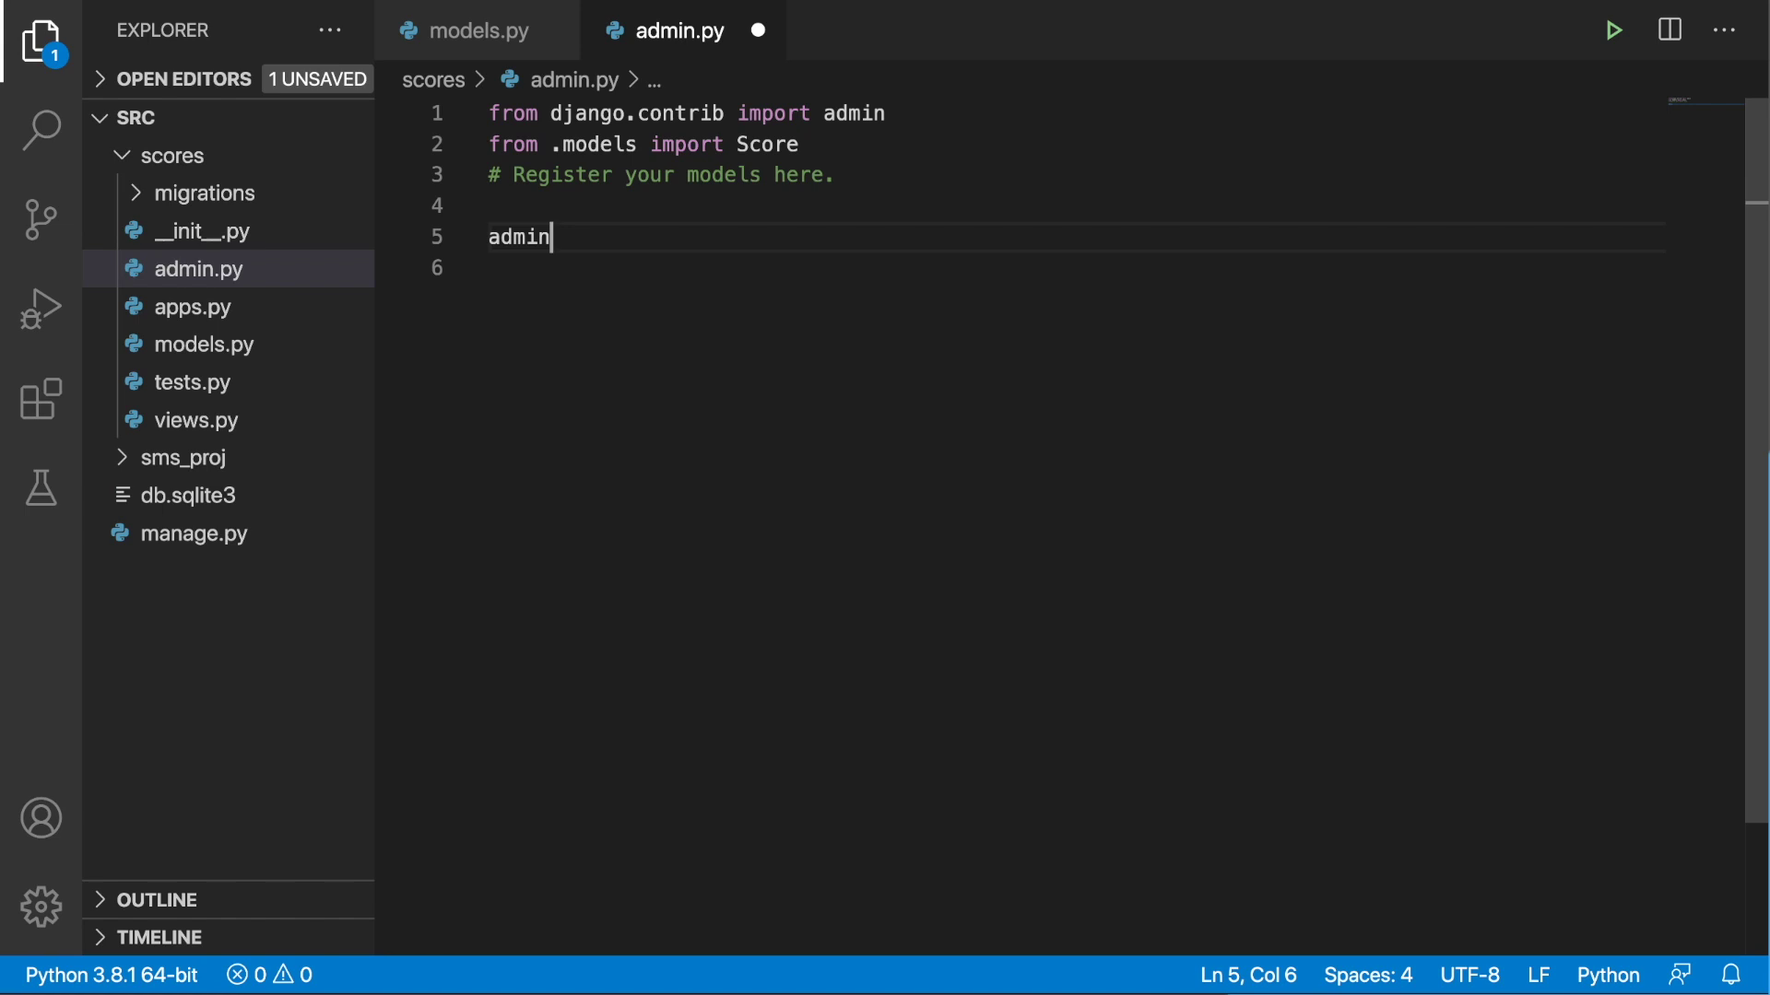
pyautogui.write('.site.')
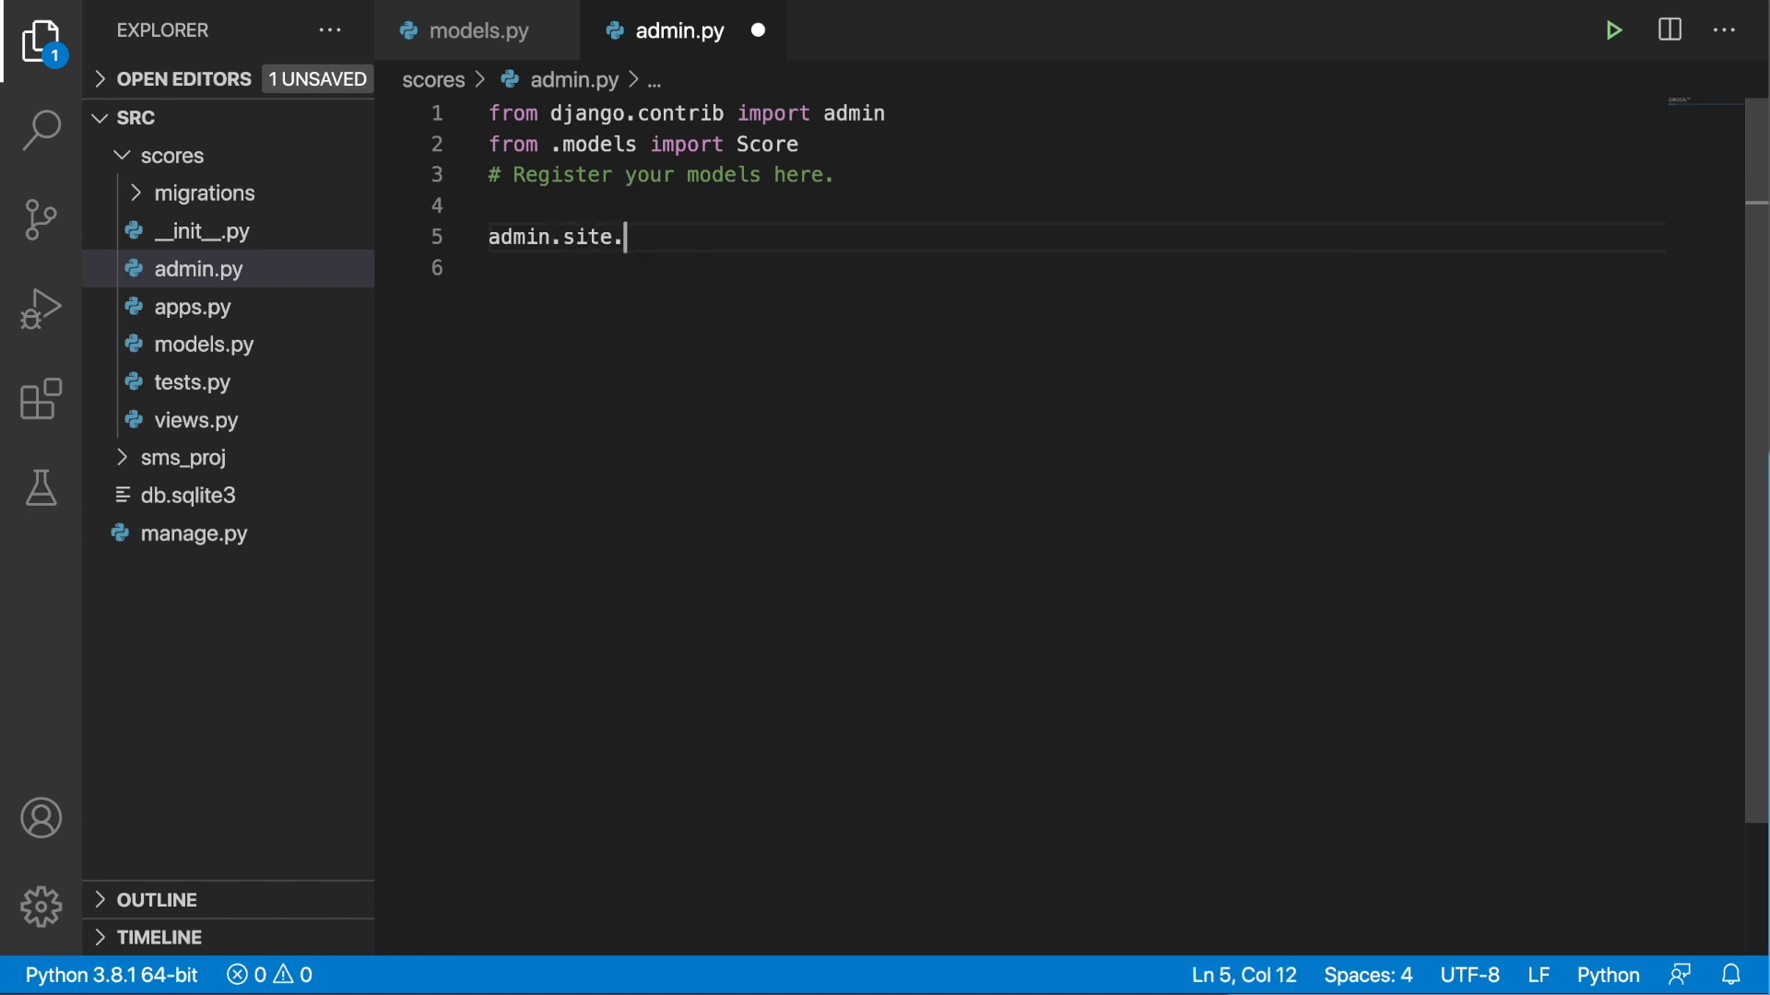
pyautogui.write('regist')
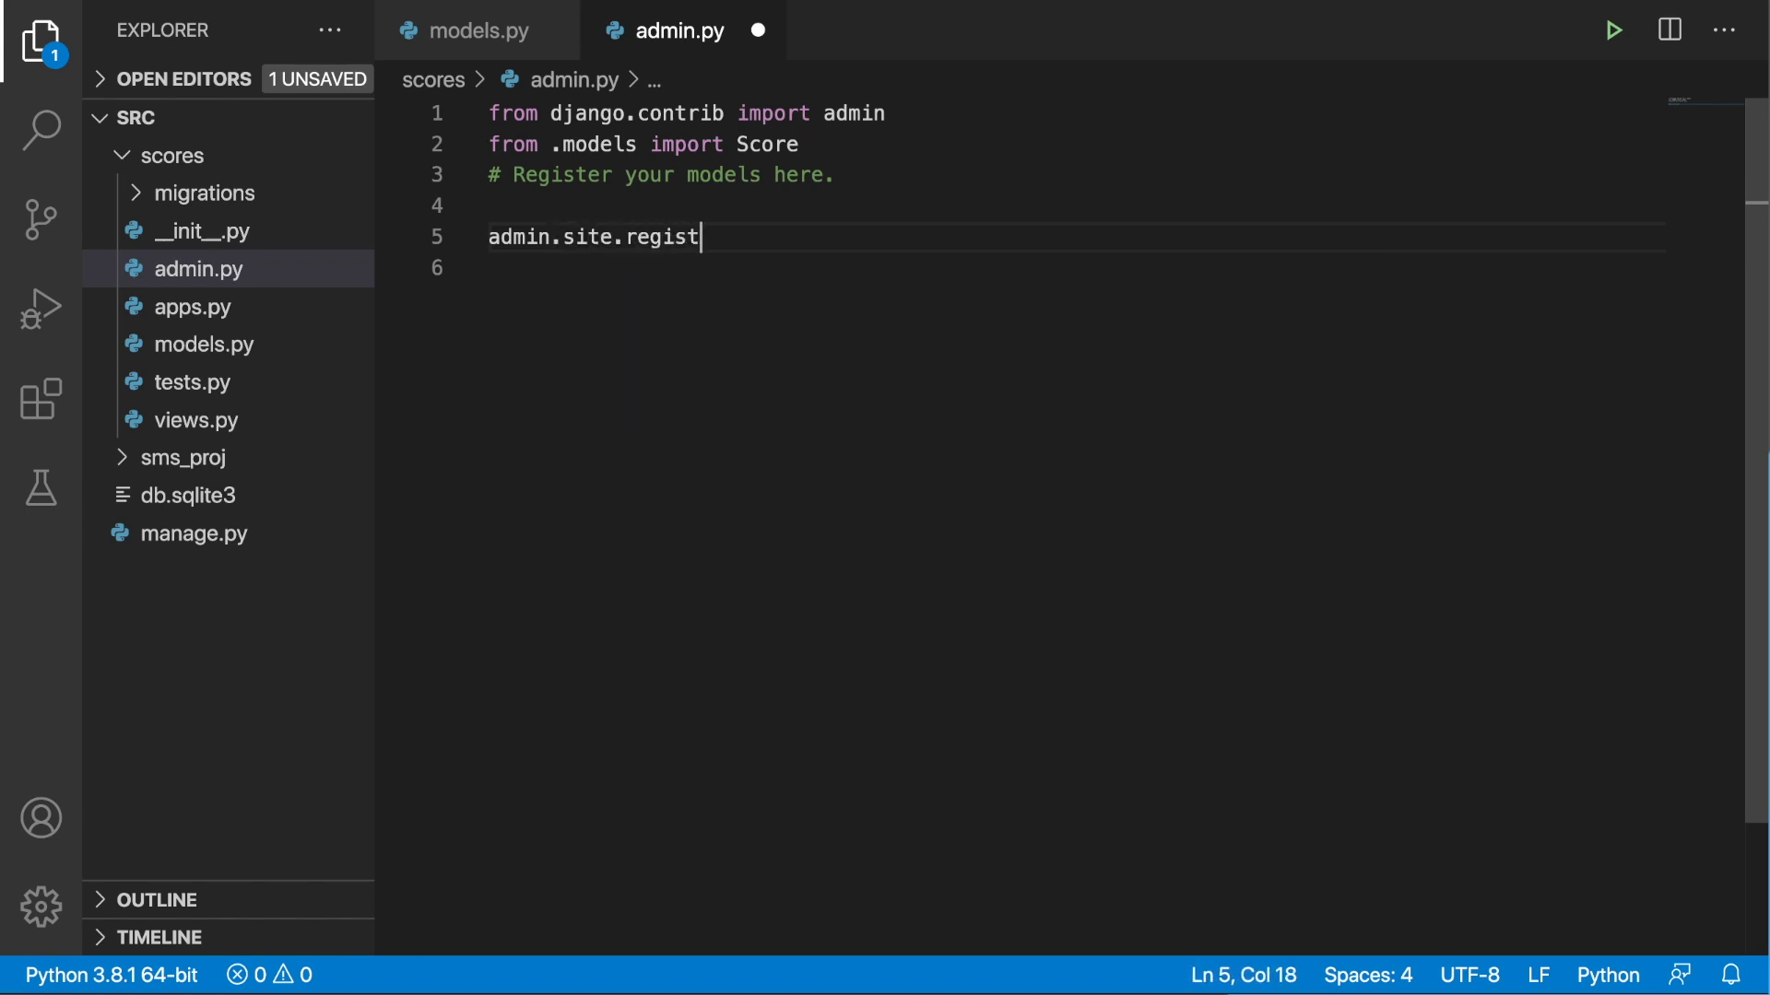
pyautogui.write('er(Score')
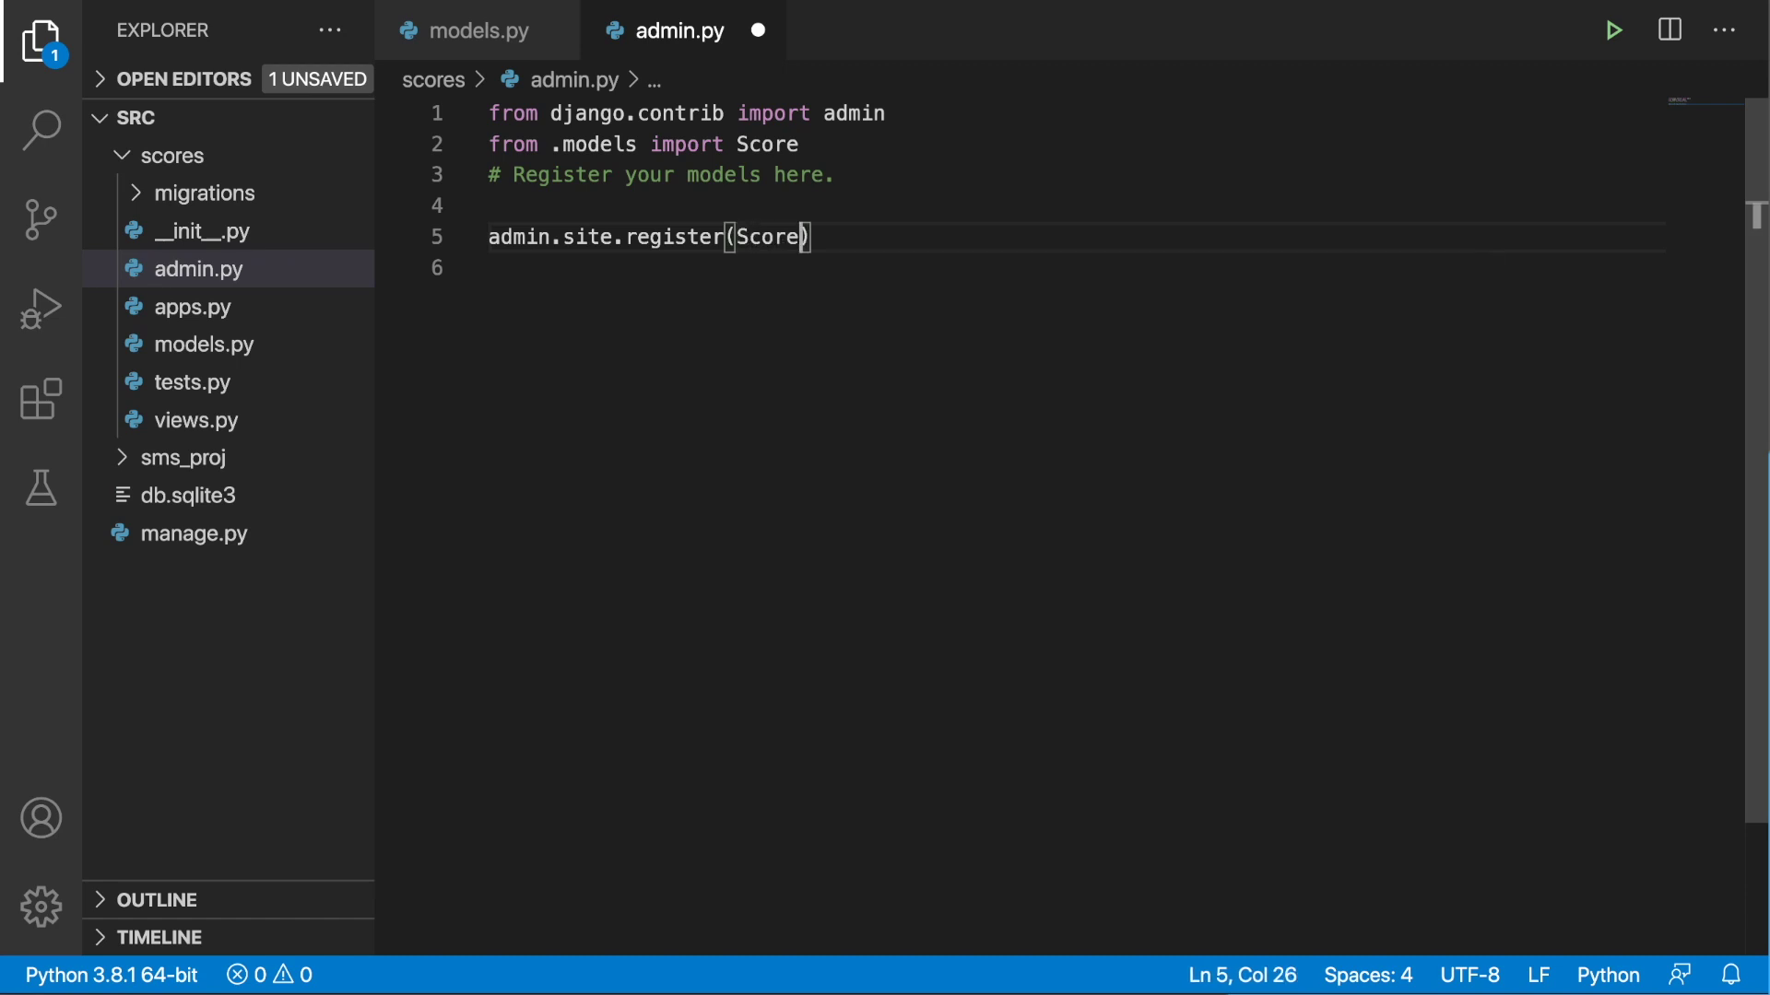
pyautogui.hotkey('ctrl', 's')
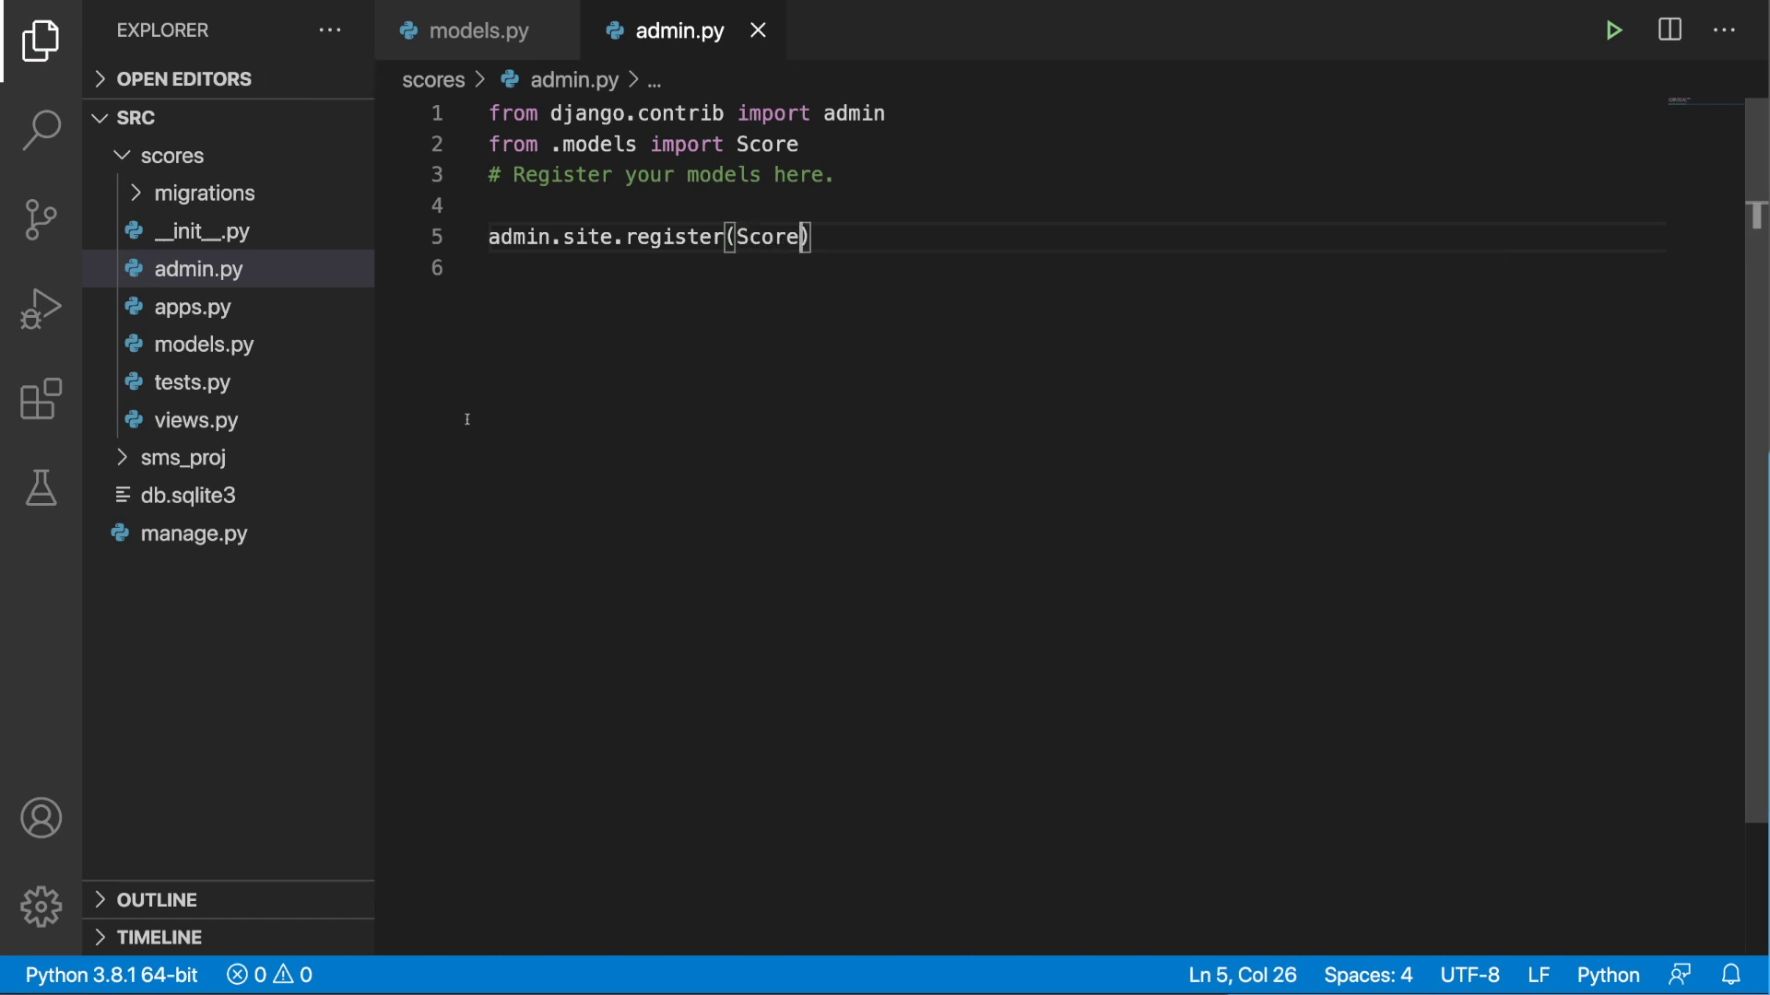
pyautogui.moveTo(229, 117)
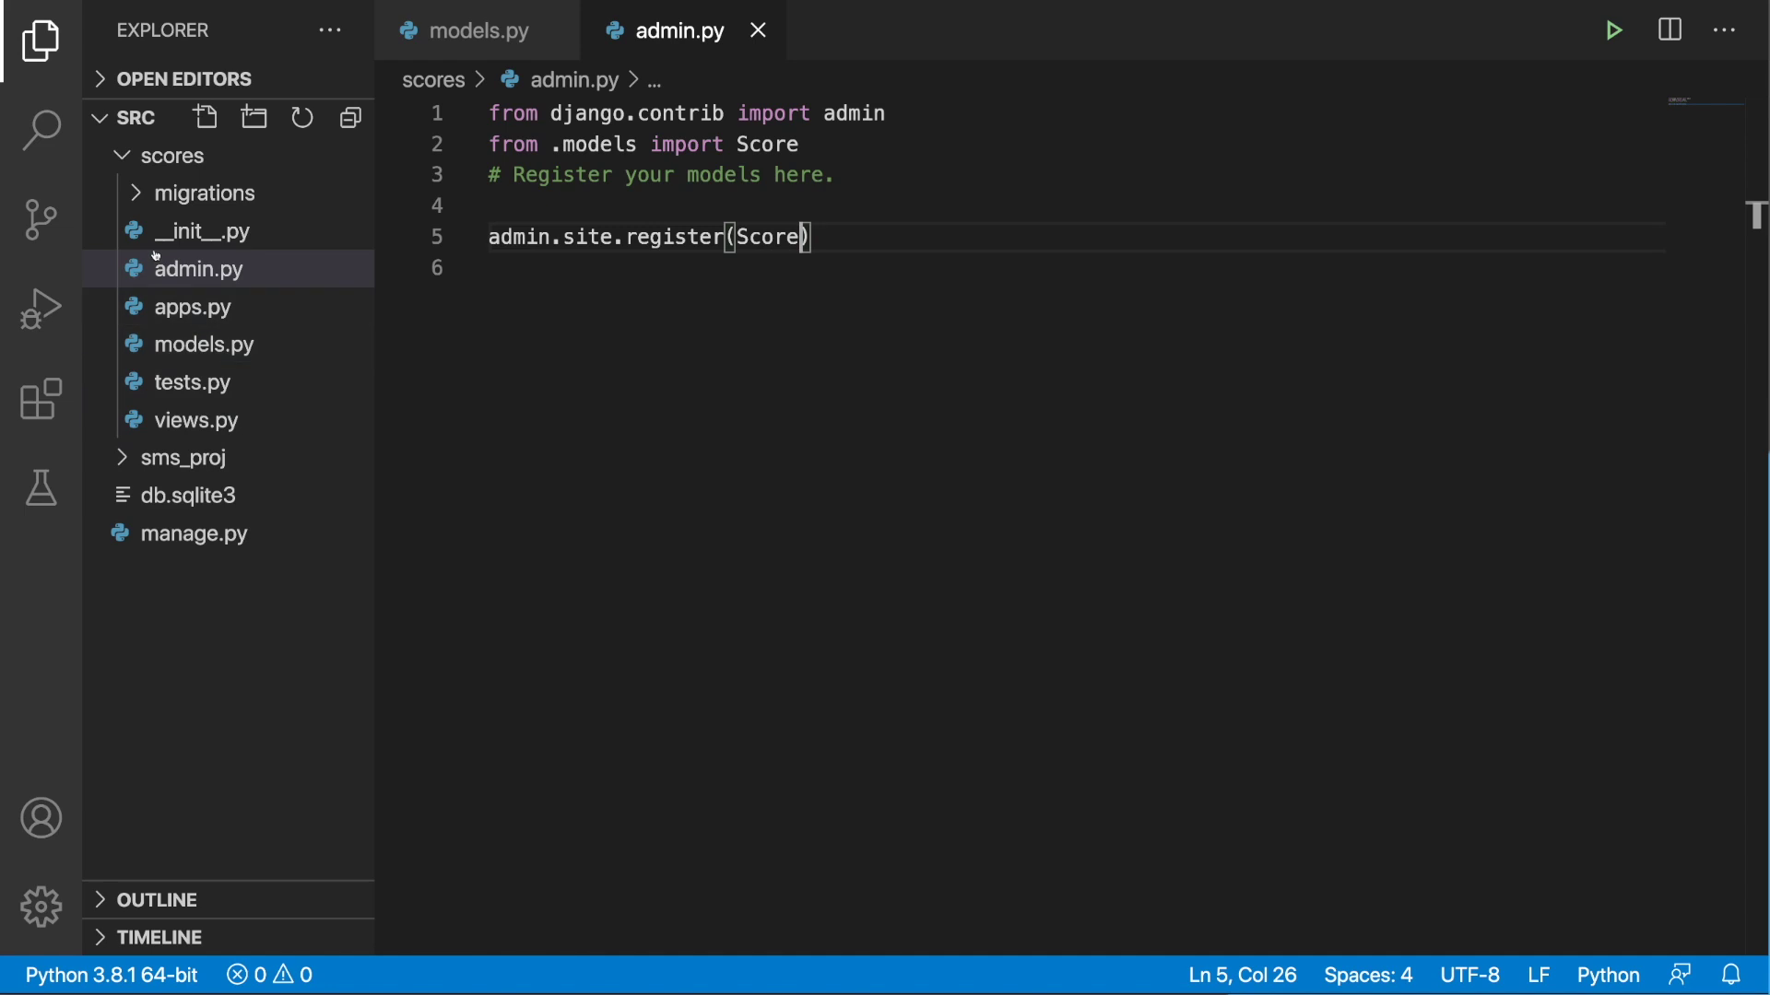
# Step: Add 'scores' to INSTALLED_APPS in sms_proj's settings.py and save it
pyautogui.click(181, 461)
pyautogui.click(191, 609)
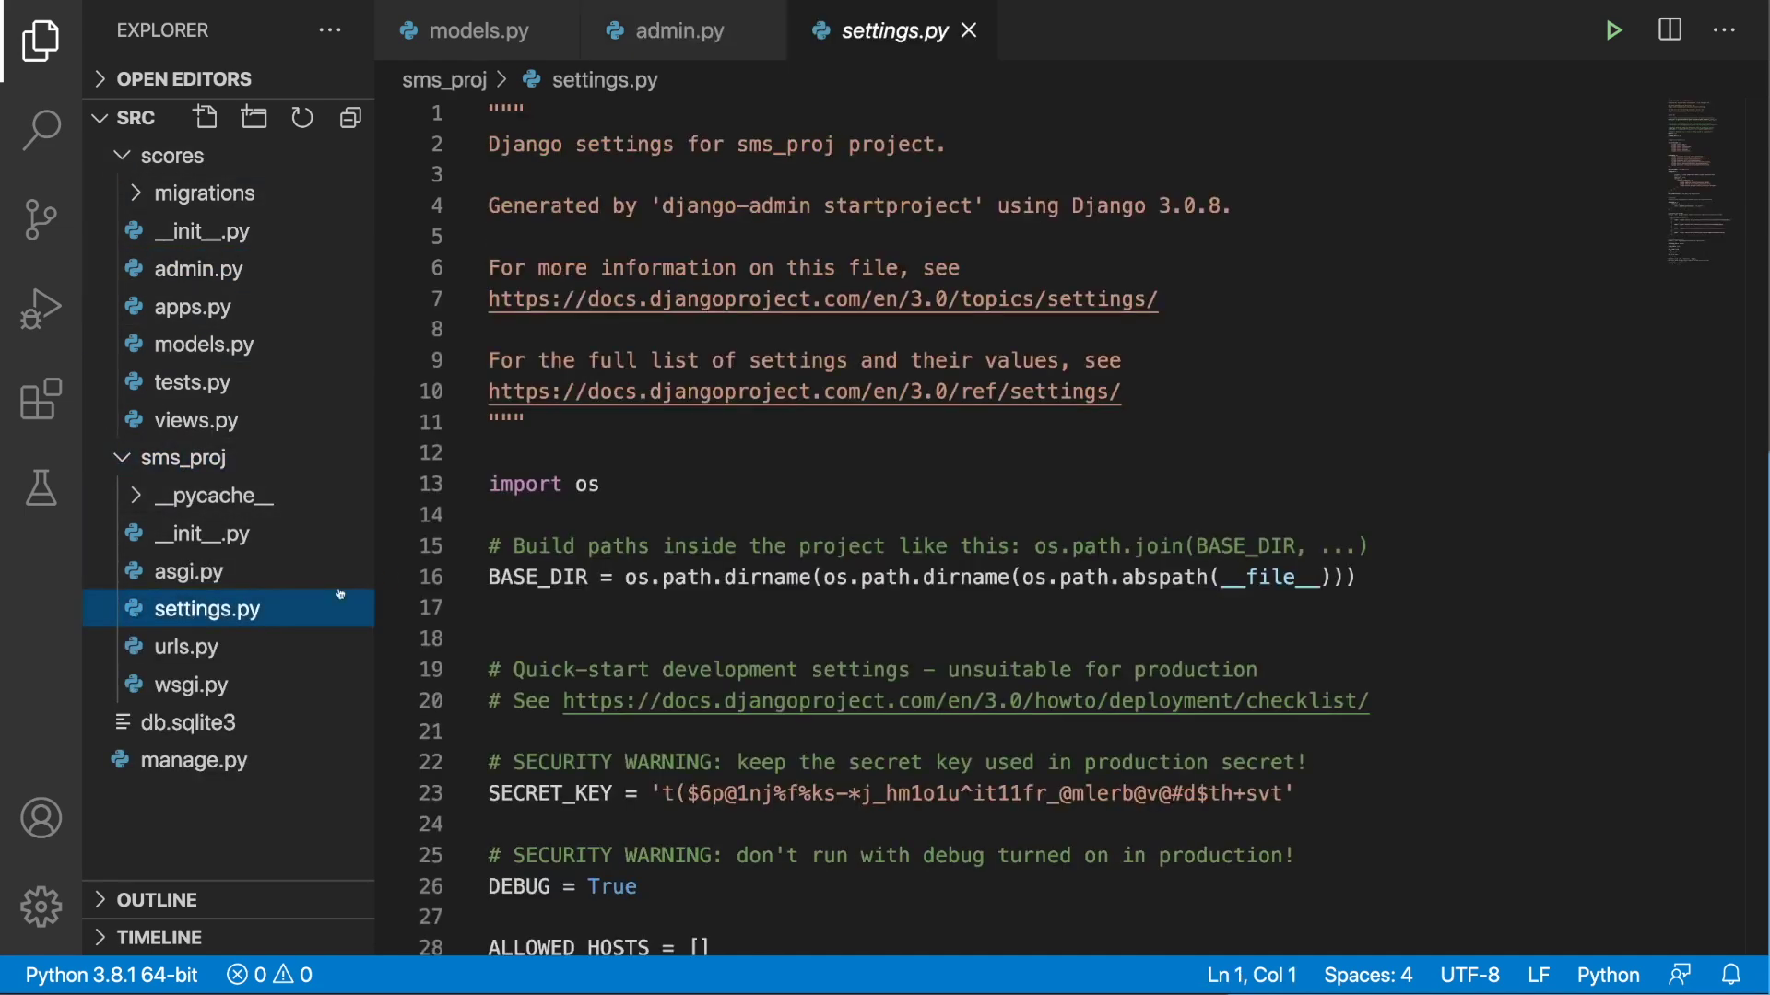
pyautogui.scroll(-4, 1030, 612)
pyautogui.scroll(-3, 1031, 611)
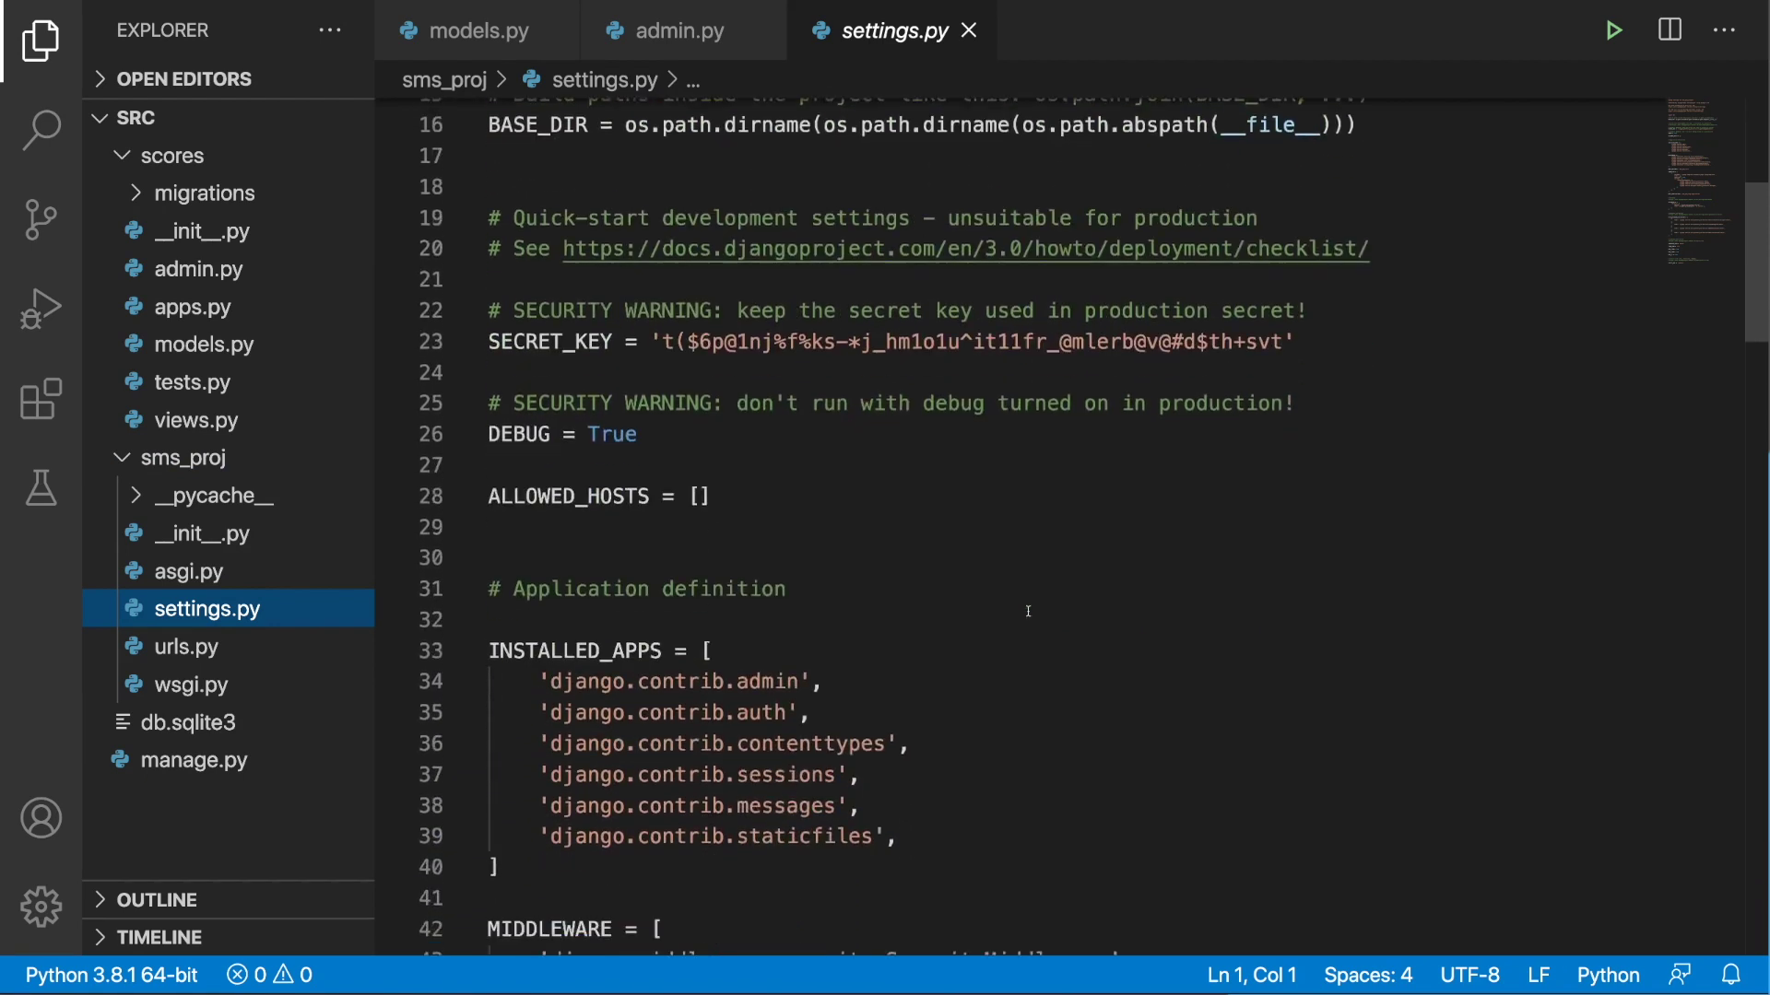
pyautogui.scroll(-3, 1029, 612)
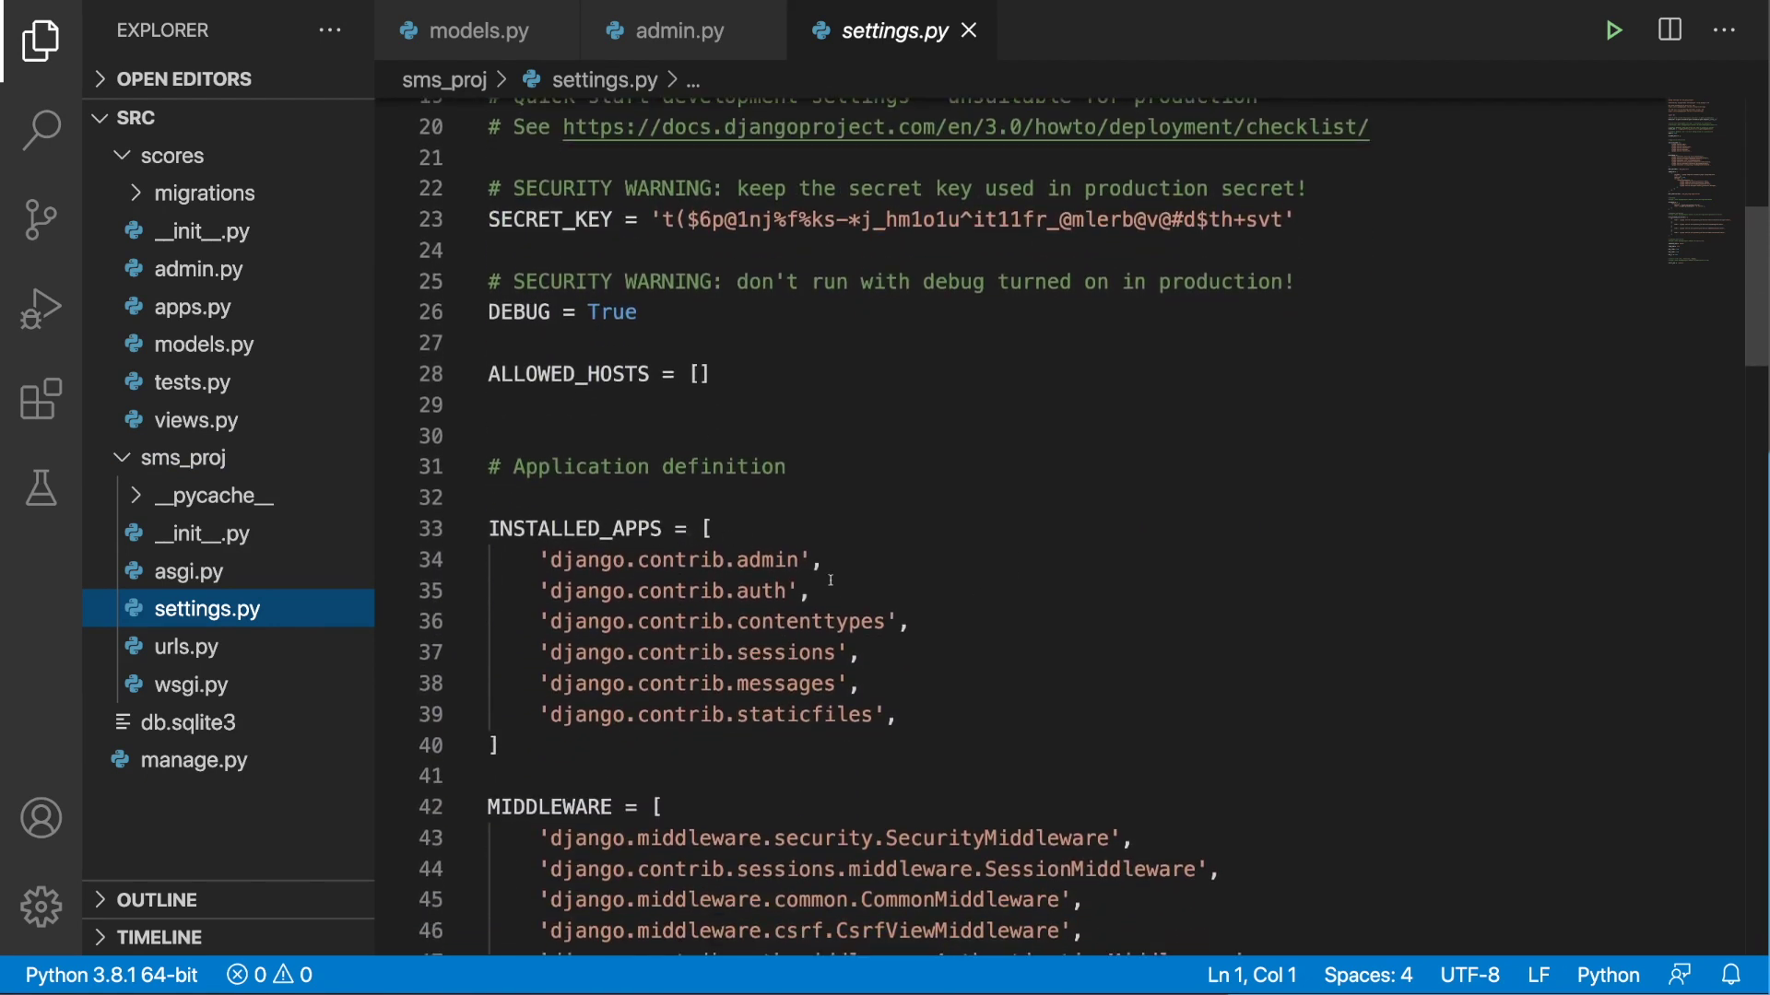
pyautogui.click(940, 714)
pyautogui.press('Return')
pyautogui.press('Return')
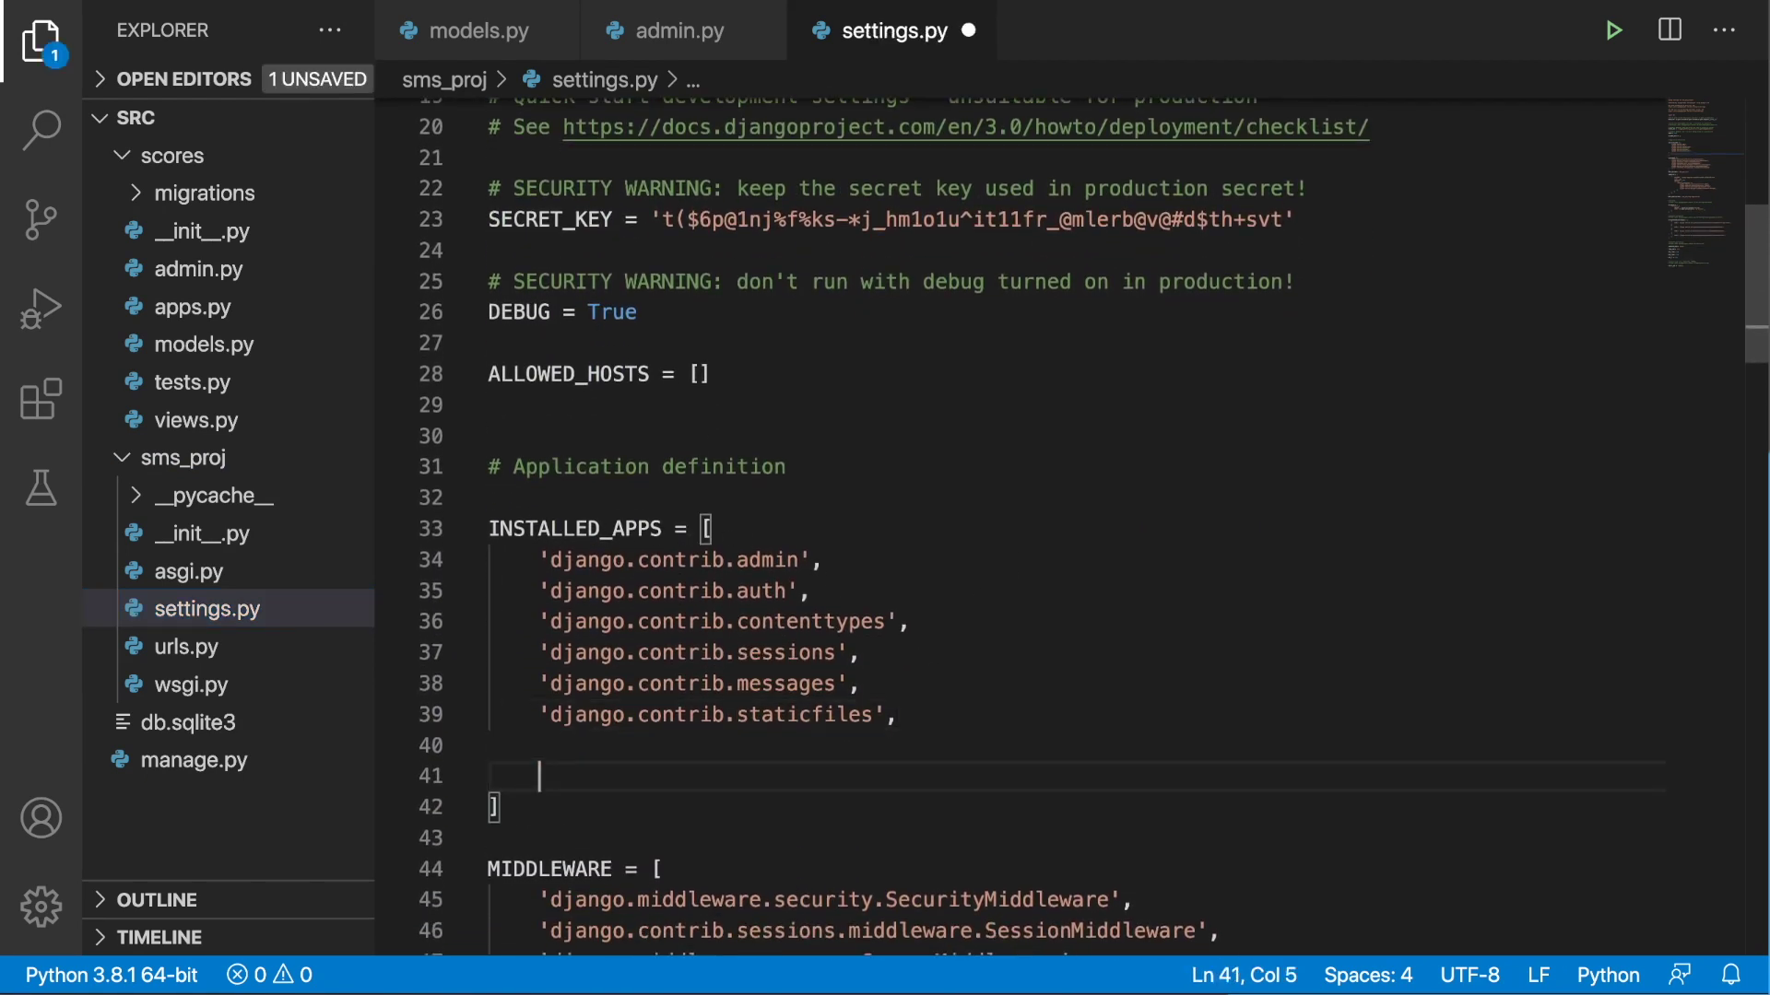
pyautogui.write("'scores'")
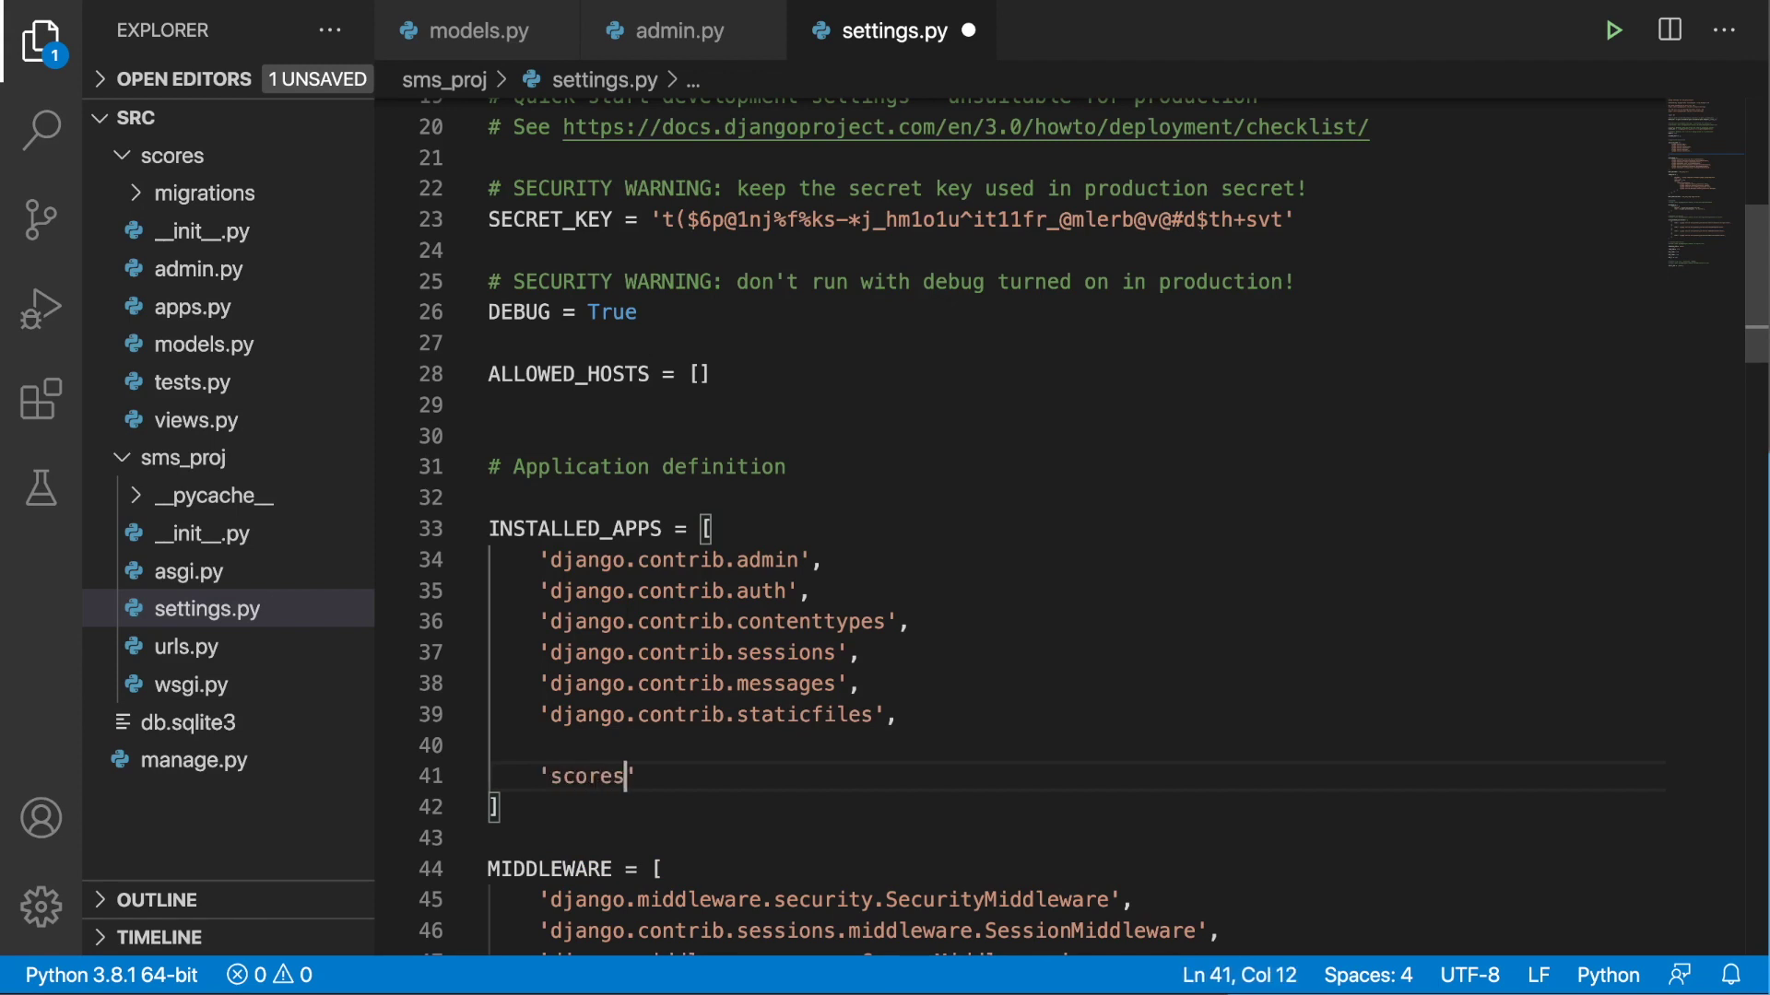
pyautogui.hotkey('ctrl', 's')
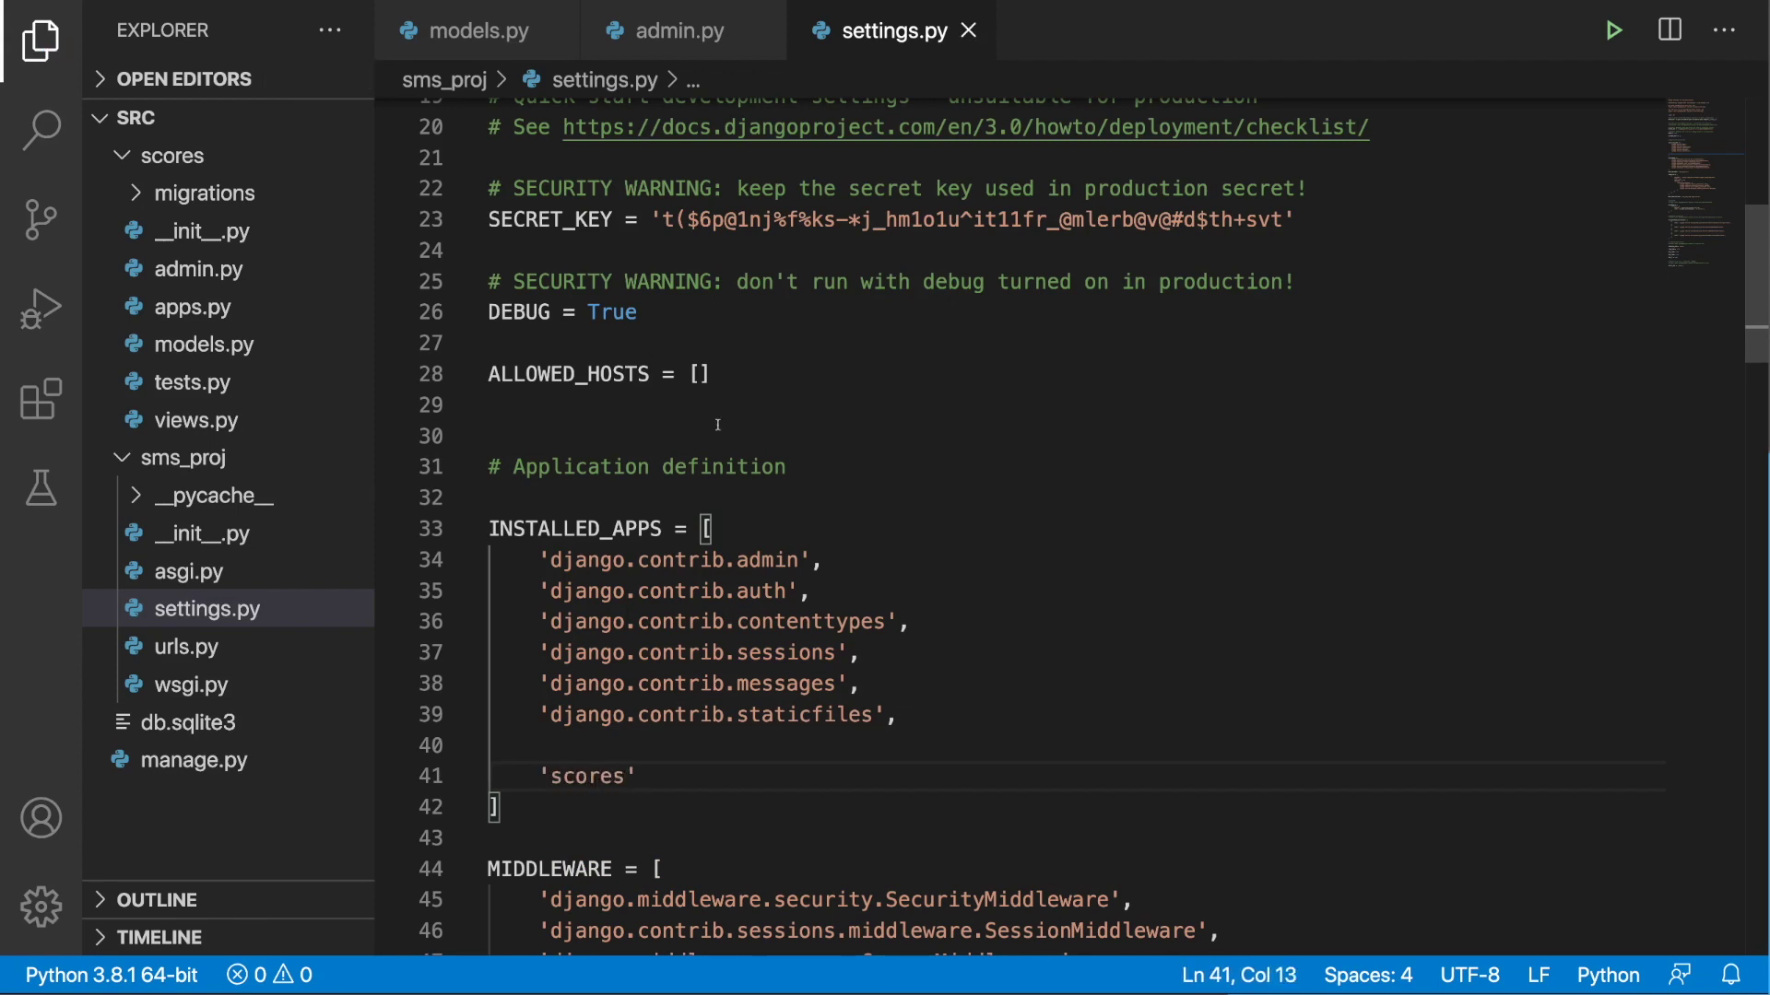
# Step: Run makemigrations and migrate for the Score model, then start runserver
pyautogui.press('super+Tab')
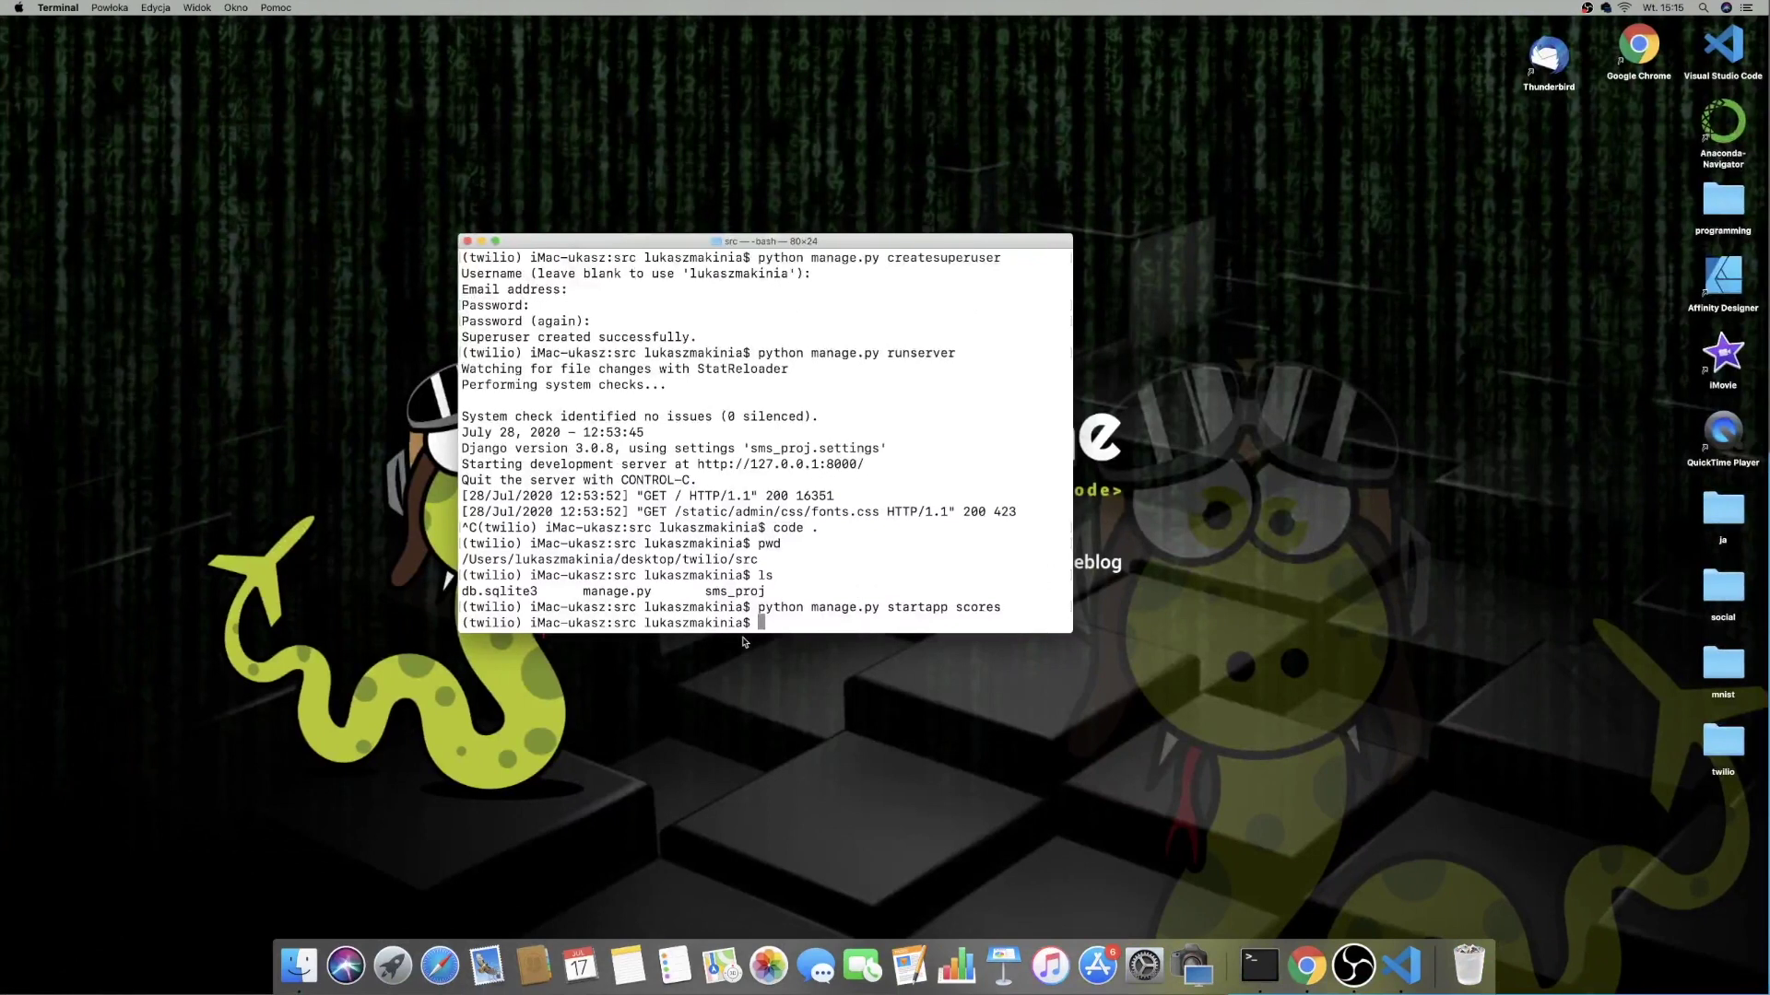
pyautogui.write('python ma')
pyautogui.write('nage.py ma')
pyautogui.write('kemigratio')
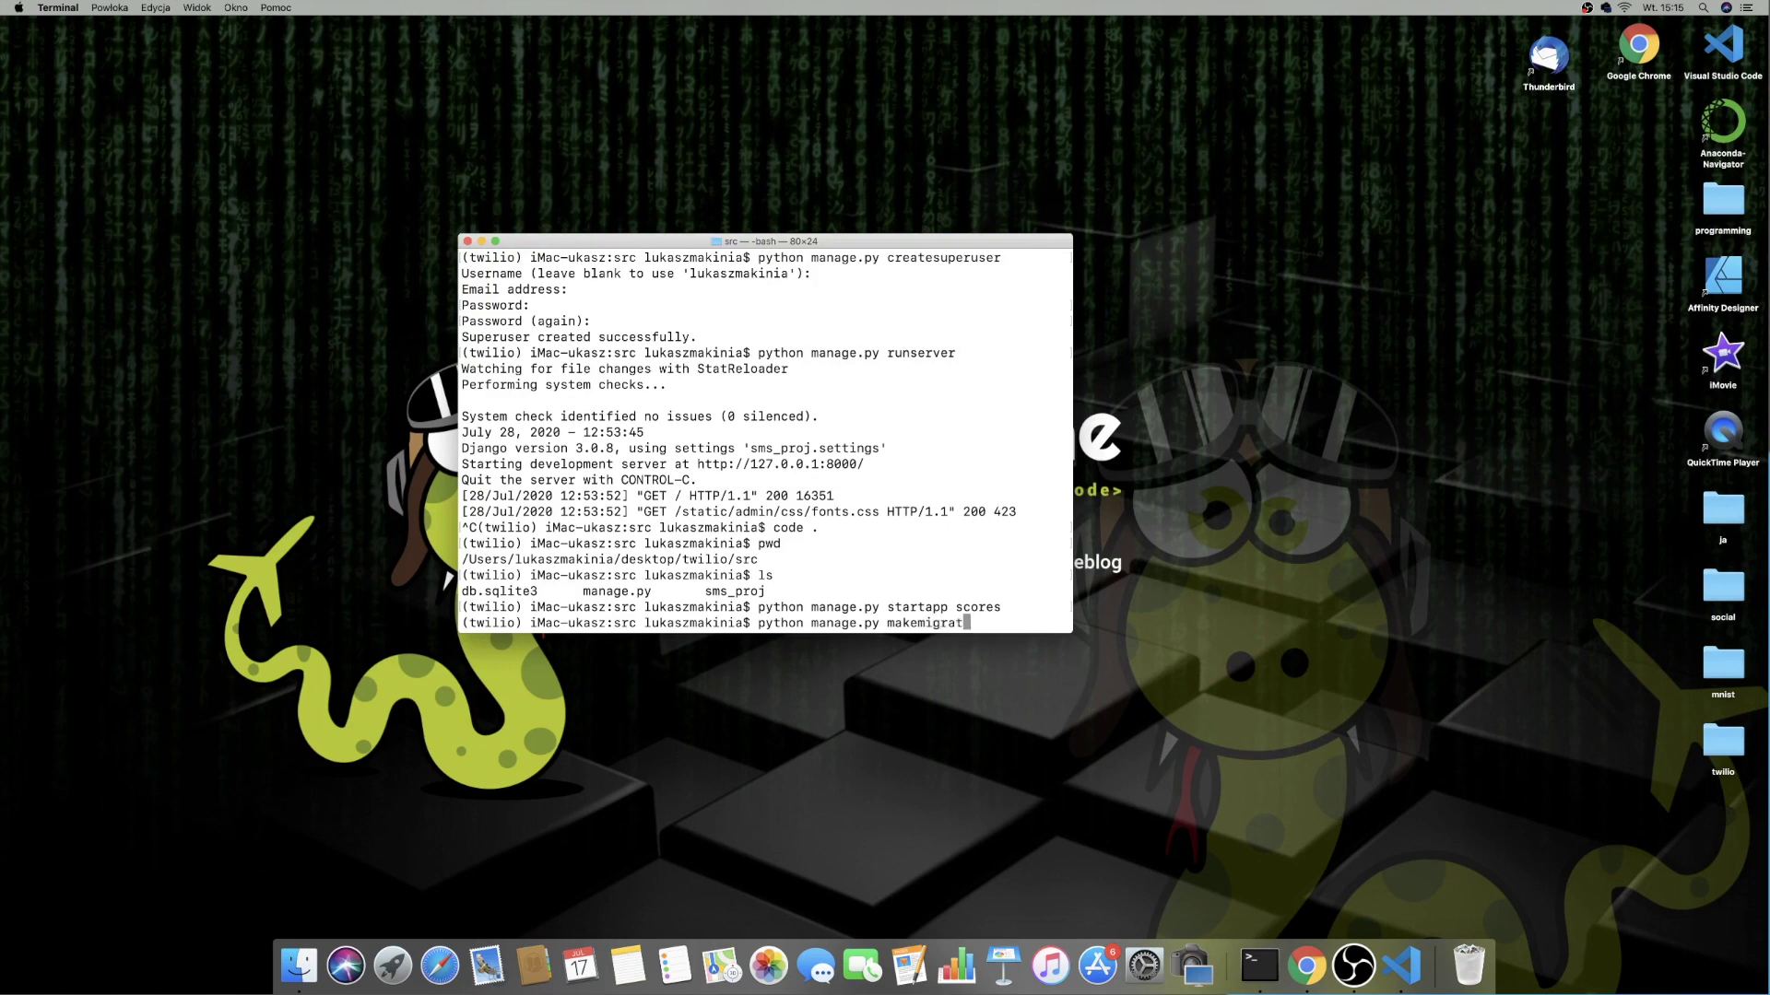
pyautogui.write('ns')
pyautogui.press('Return')
pyautogui.write('py')
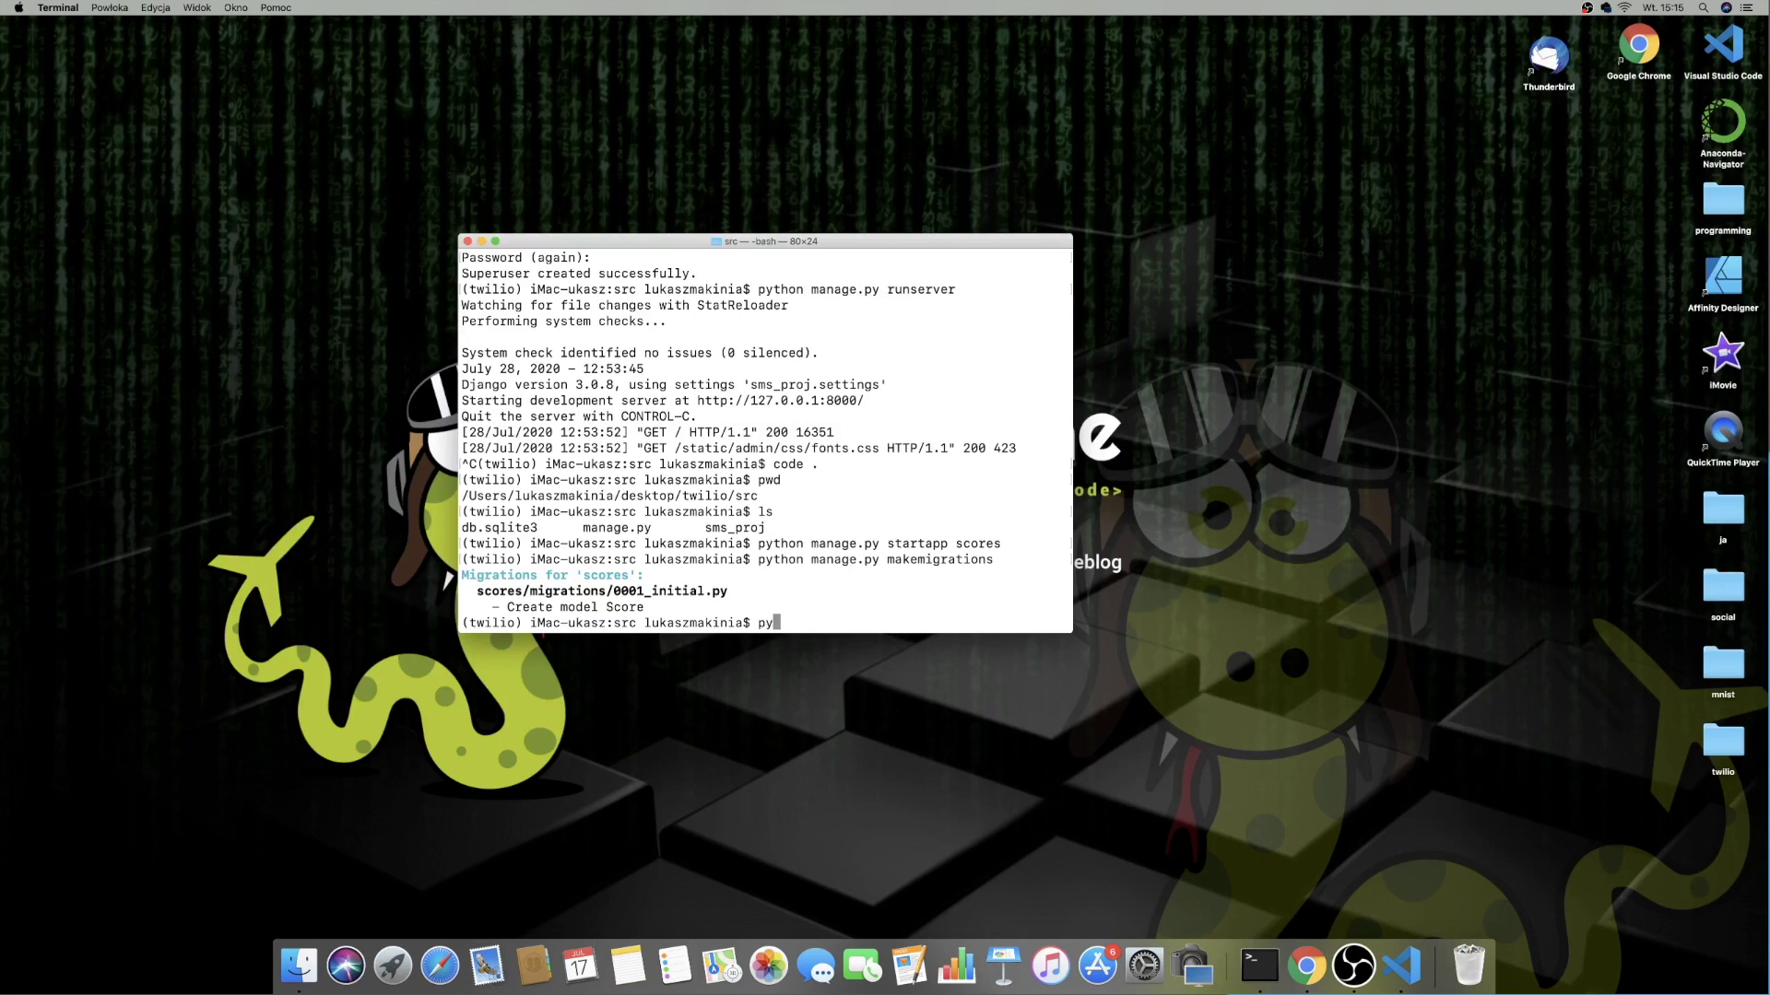
pyautogui.write('thon manage.py')
pyautogui.write(' migrate')
pyautogui.press('Return')
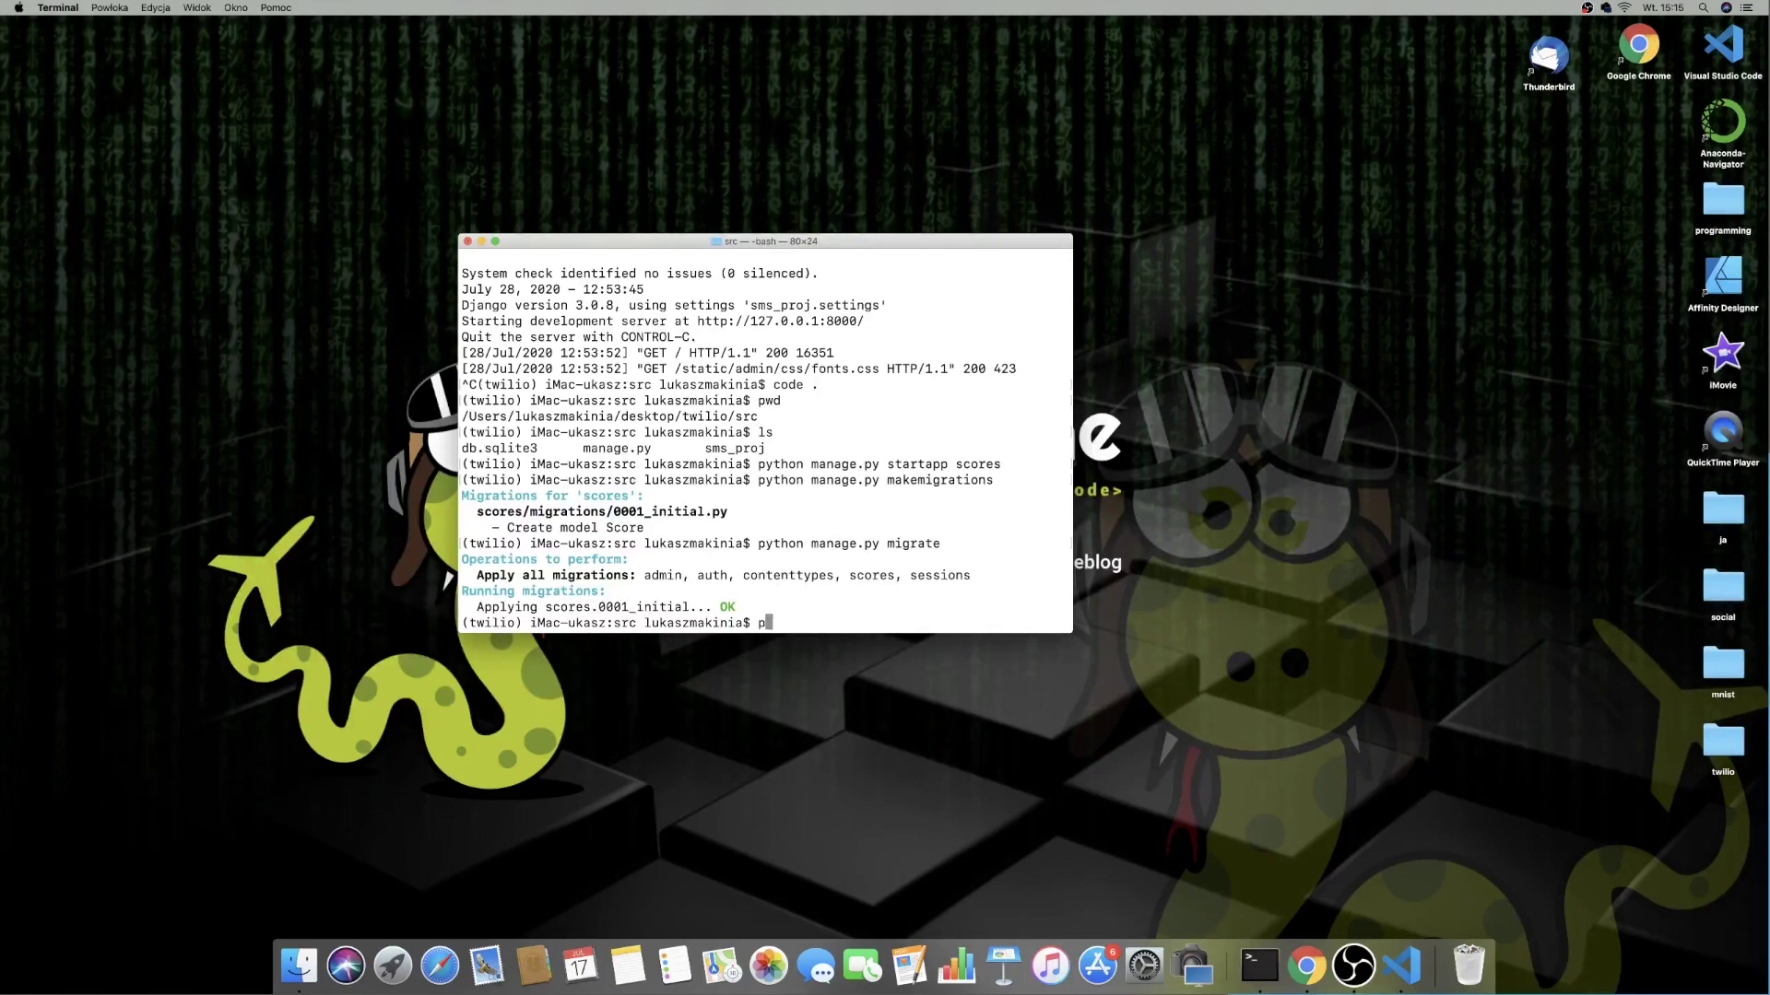
pyautogui.write('ython manage.p')
pyautogui.write('y ru')
pyautogui.press('BackSpace')
pyautogui.write('rver')
pyautogui.press('Return')
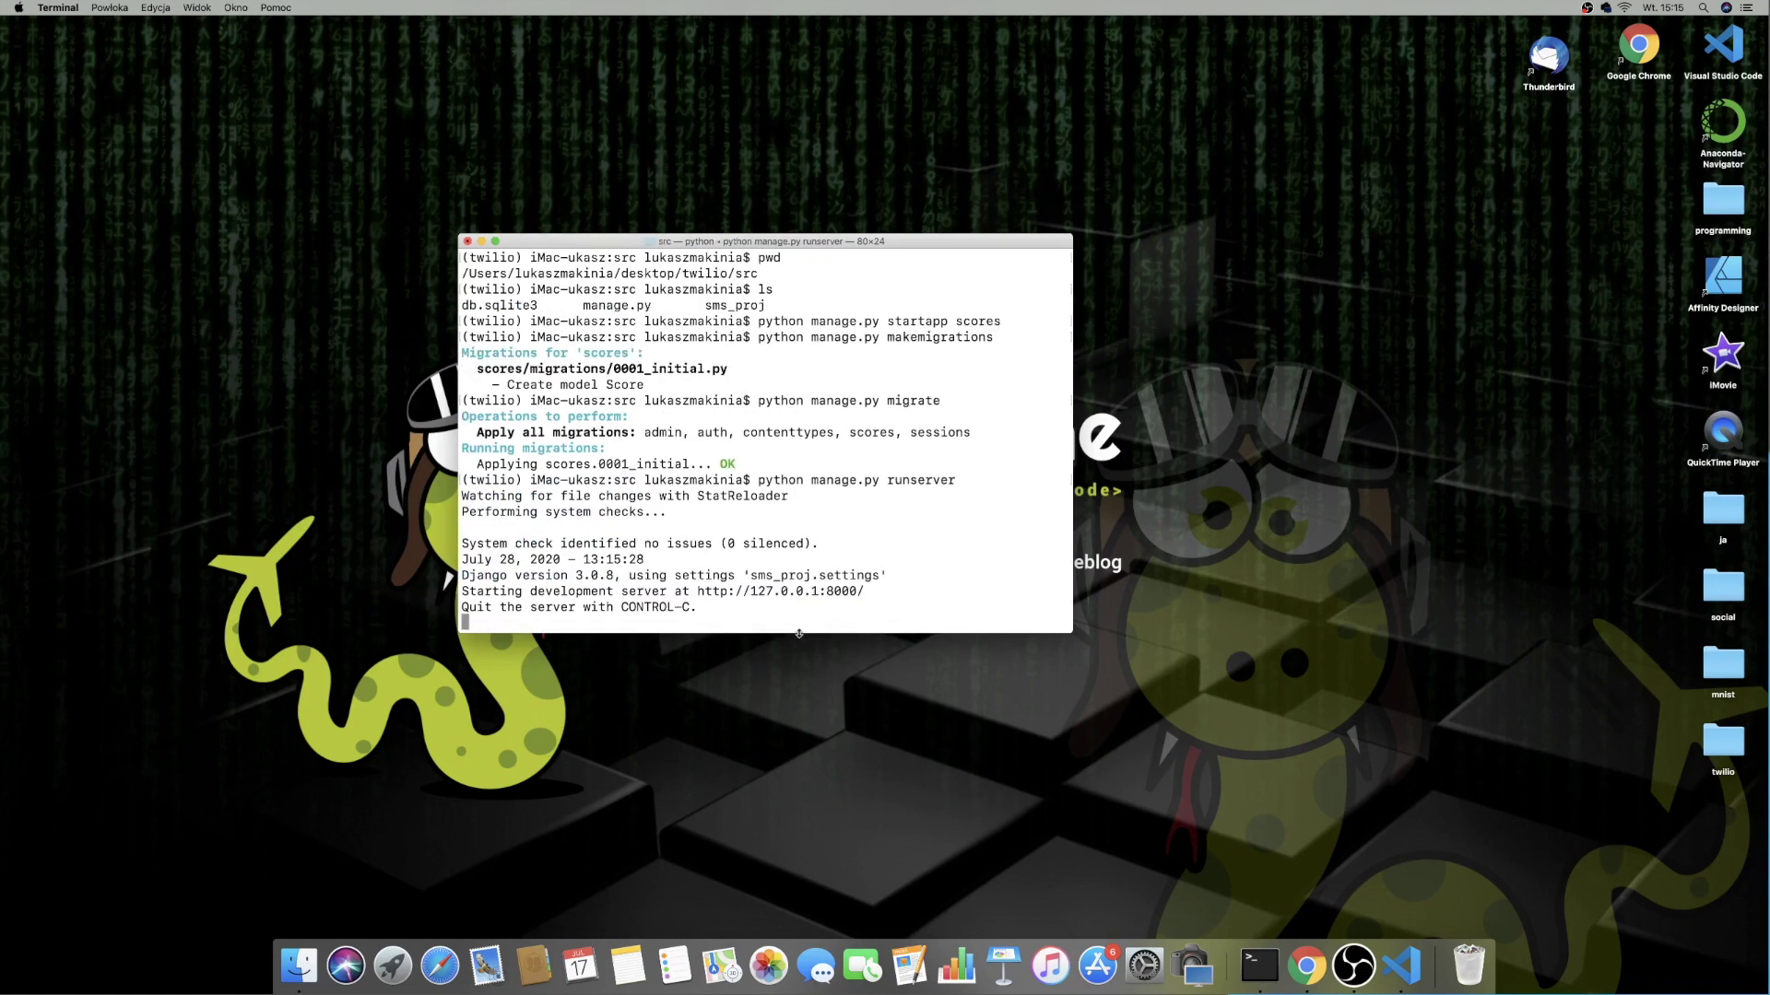
# Step: Load the Django admin login page at 127.0.0.1:8000/admin
pyautogui.press('super+Tab')
pyautogui.press('super+Tab')
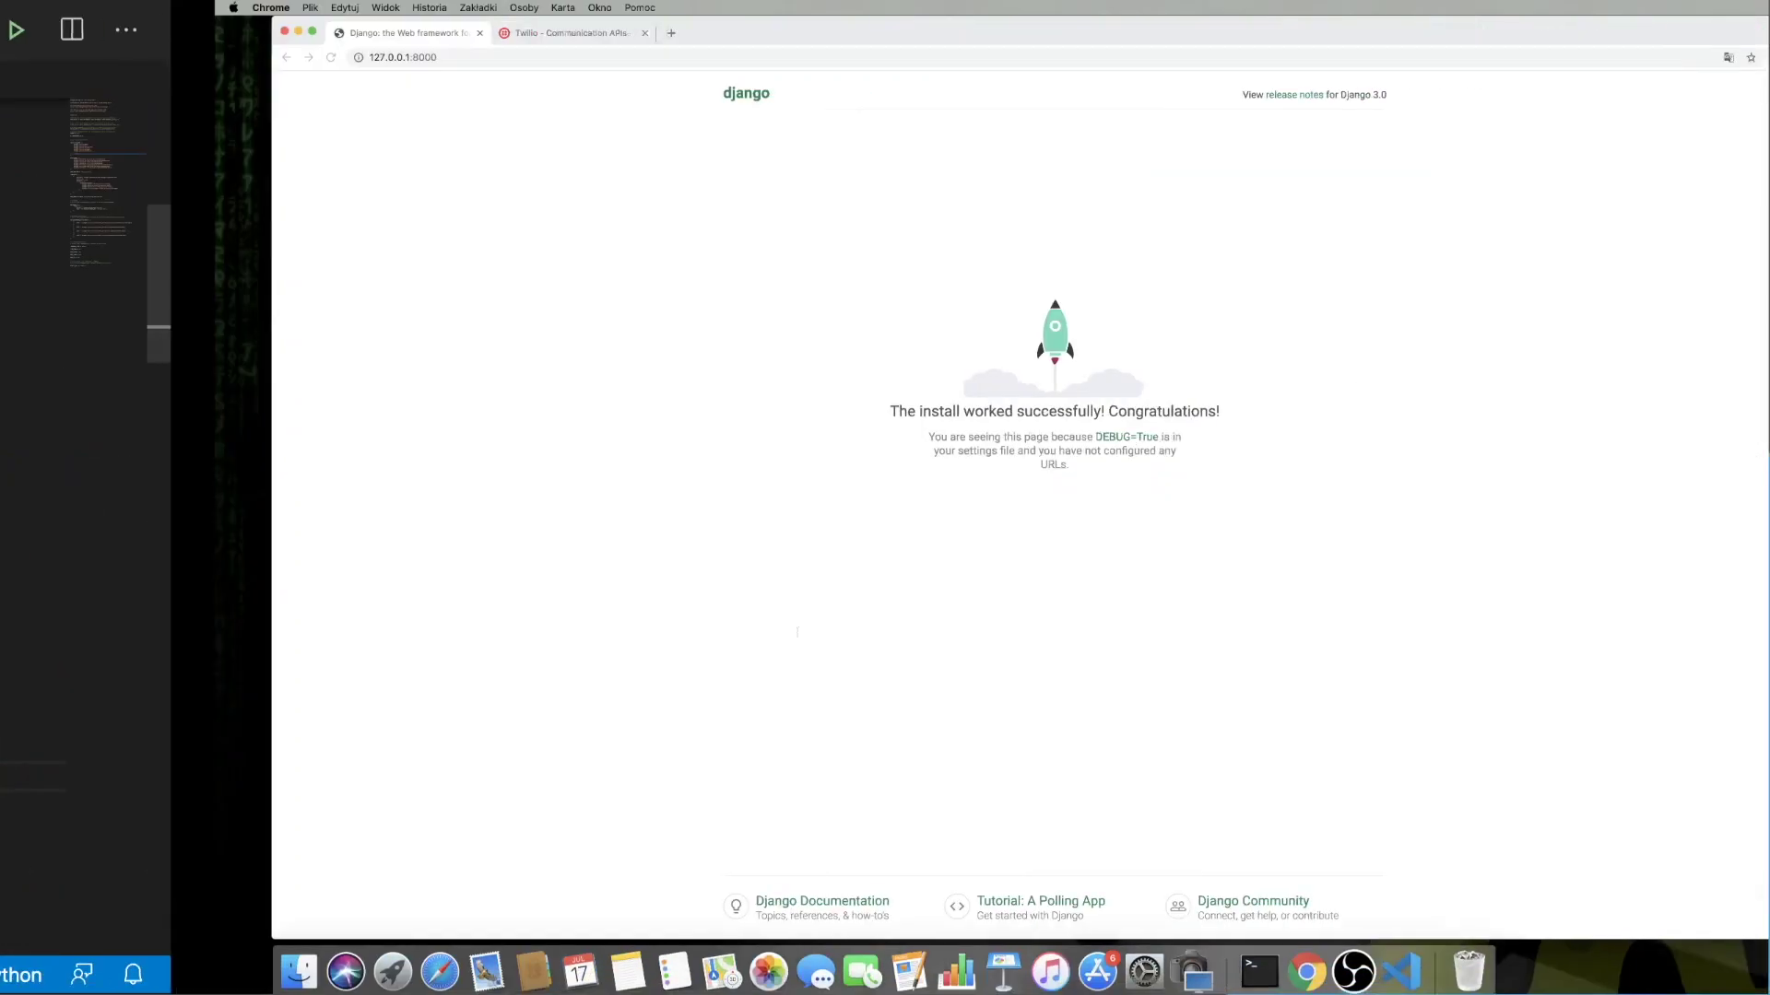
pyautogui.click(279, 59)
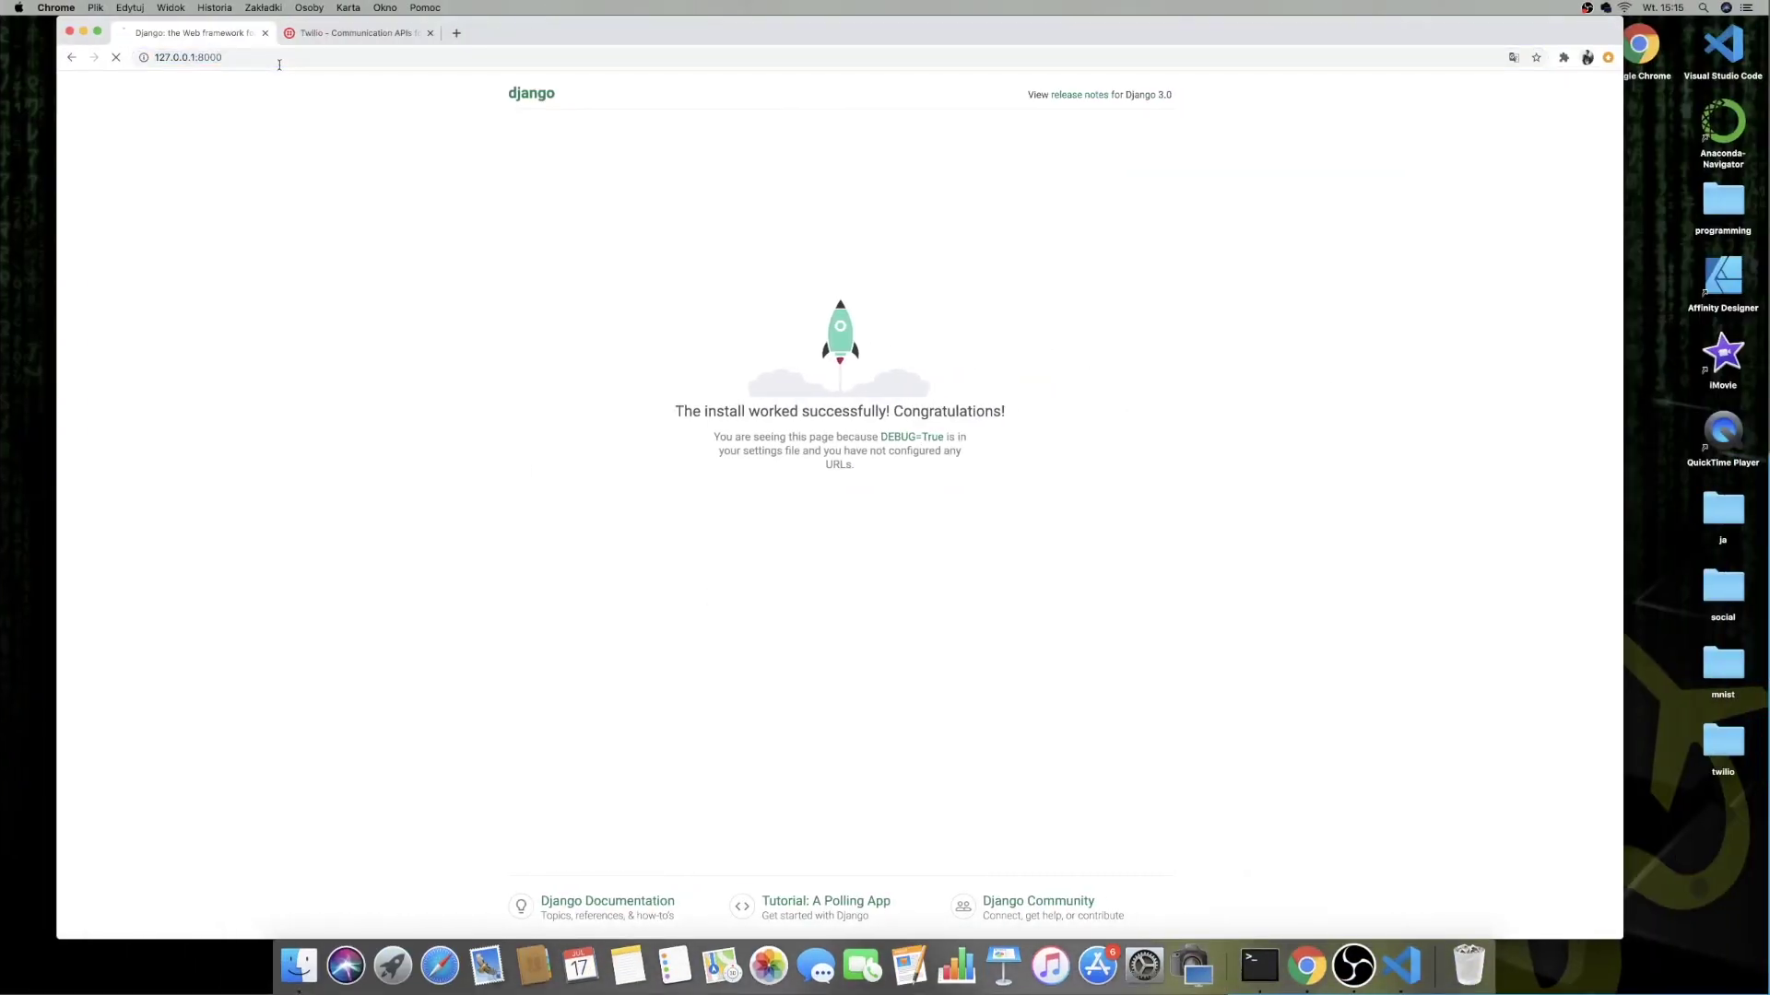
pyautogui.doubleClick(279, 58)
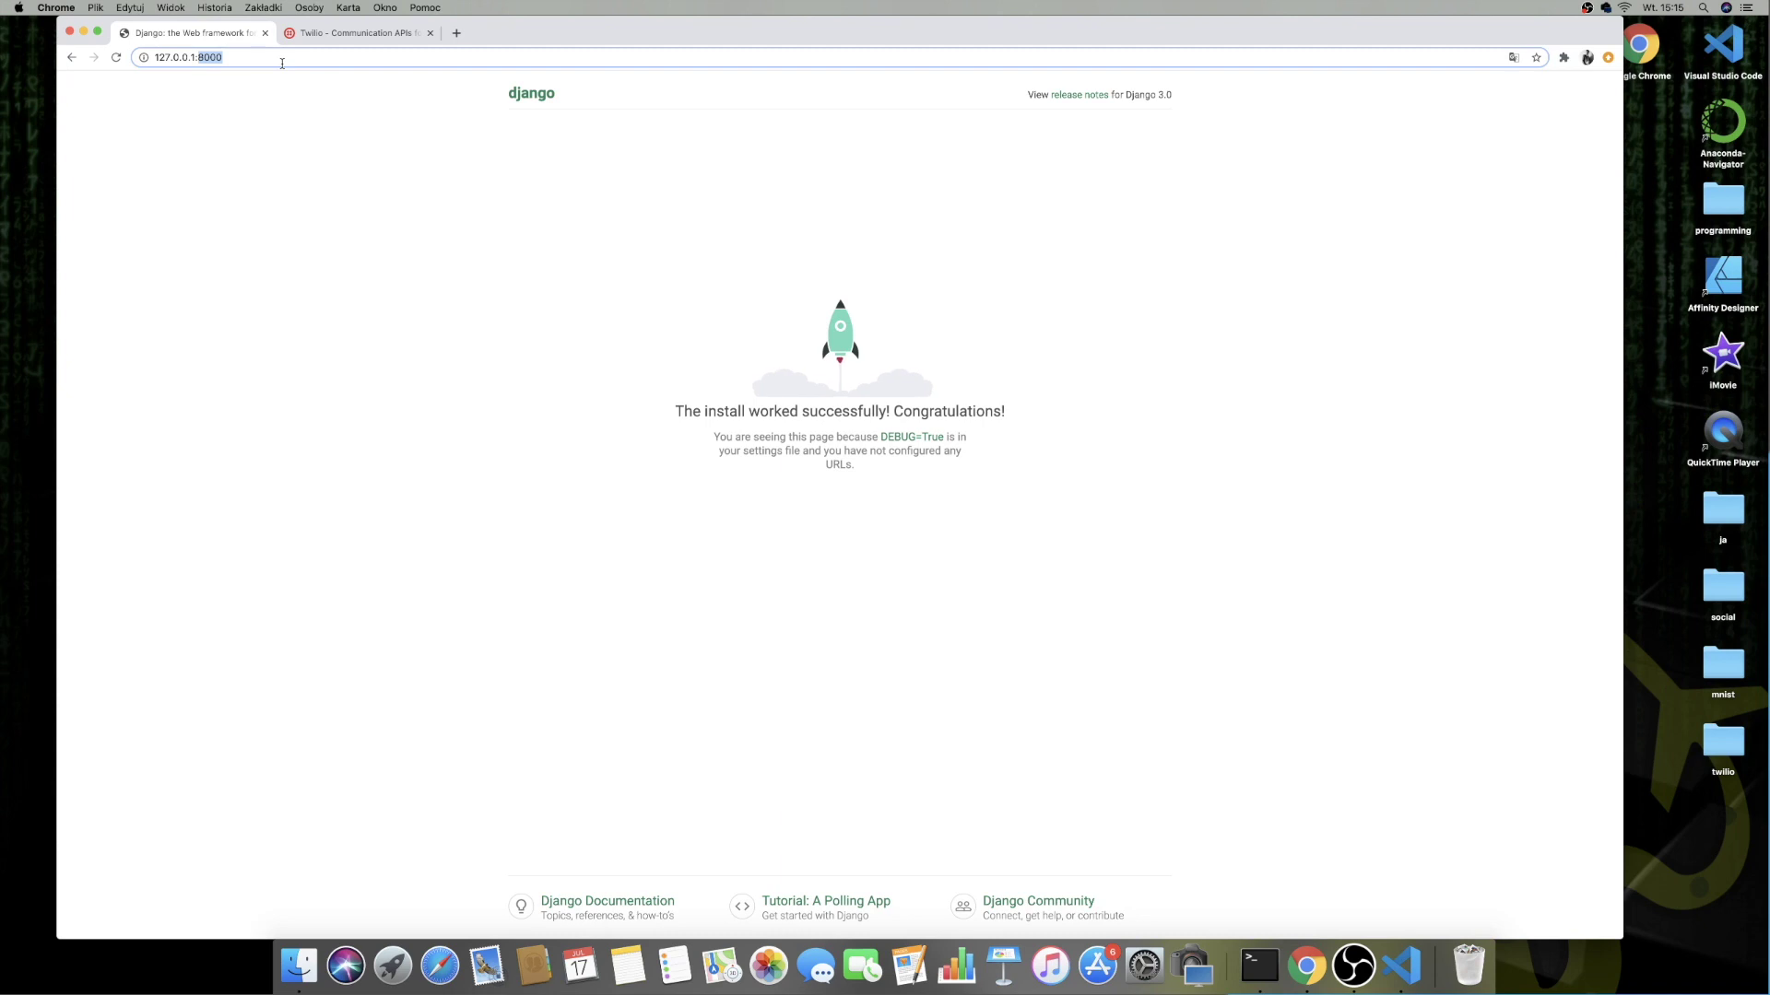
pyautogui.press('Right')
pyautogui.write('/admin')
pyautogui.press('Return')
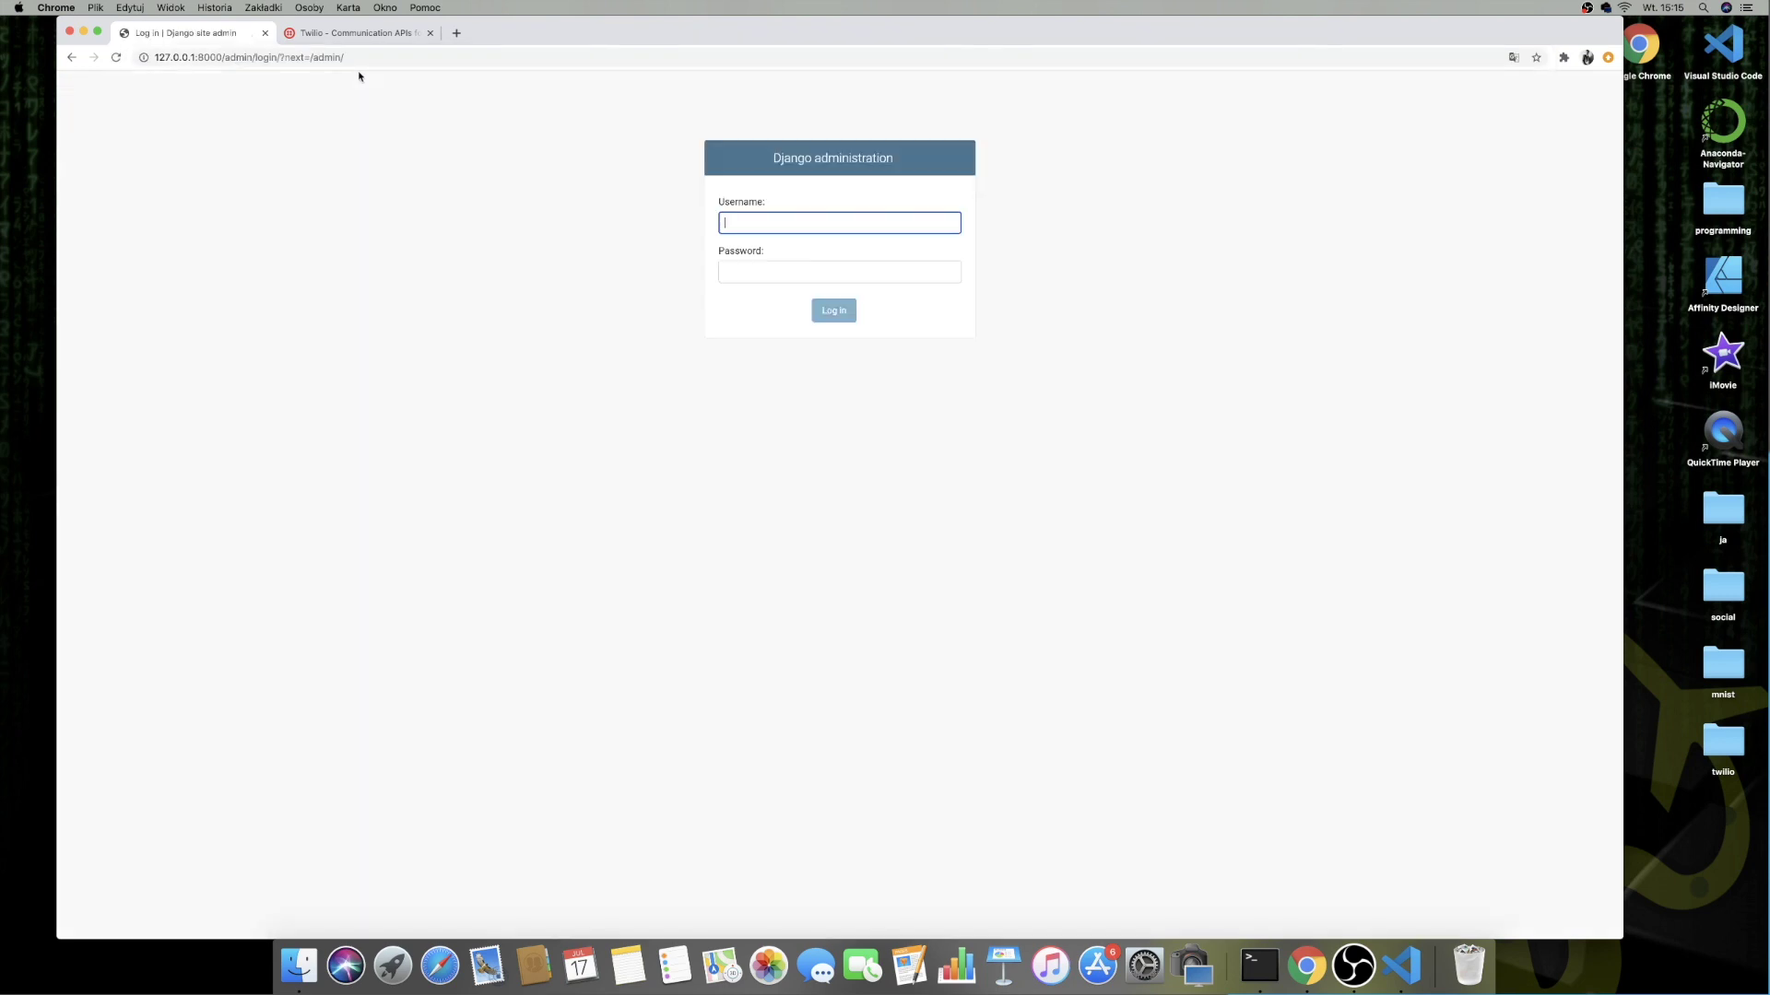
pyautogui.write('luk')
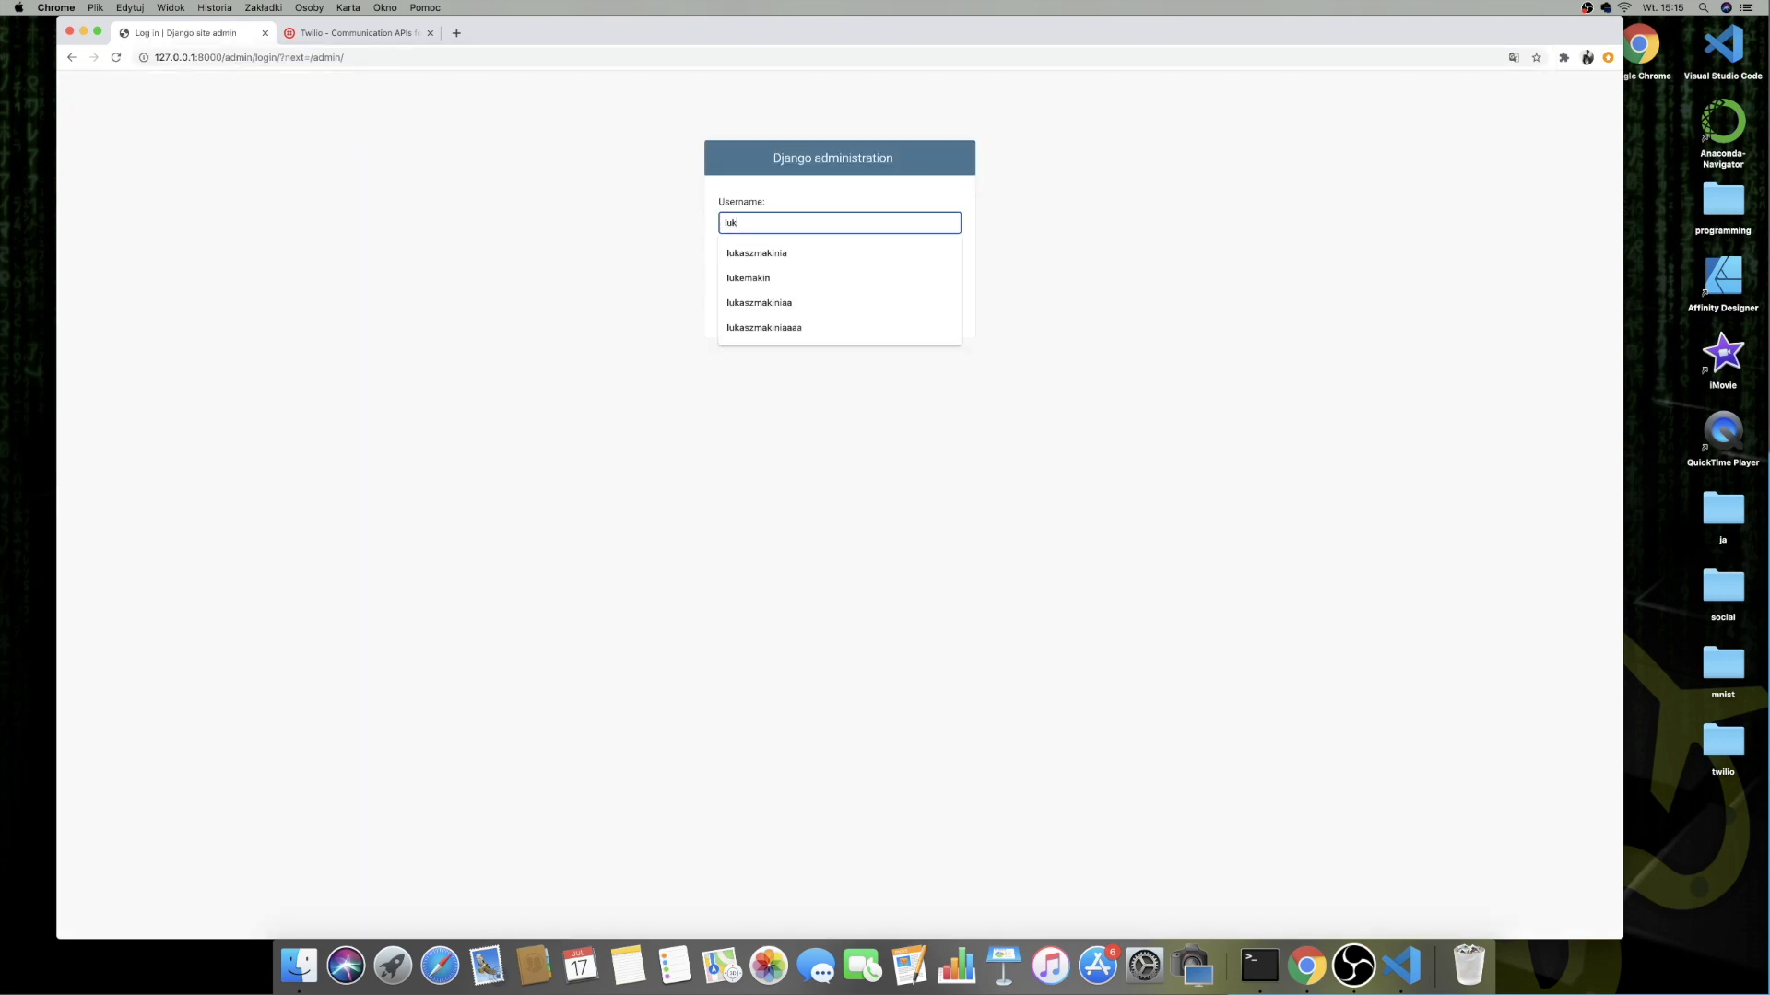
# Step: Log in with the saved credentials and add a Score of 70
pyautogui.press('Down')
pyautogui.press('Return')
pyautogui.press('Tab')
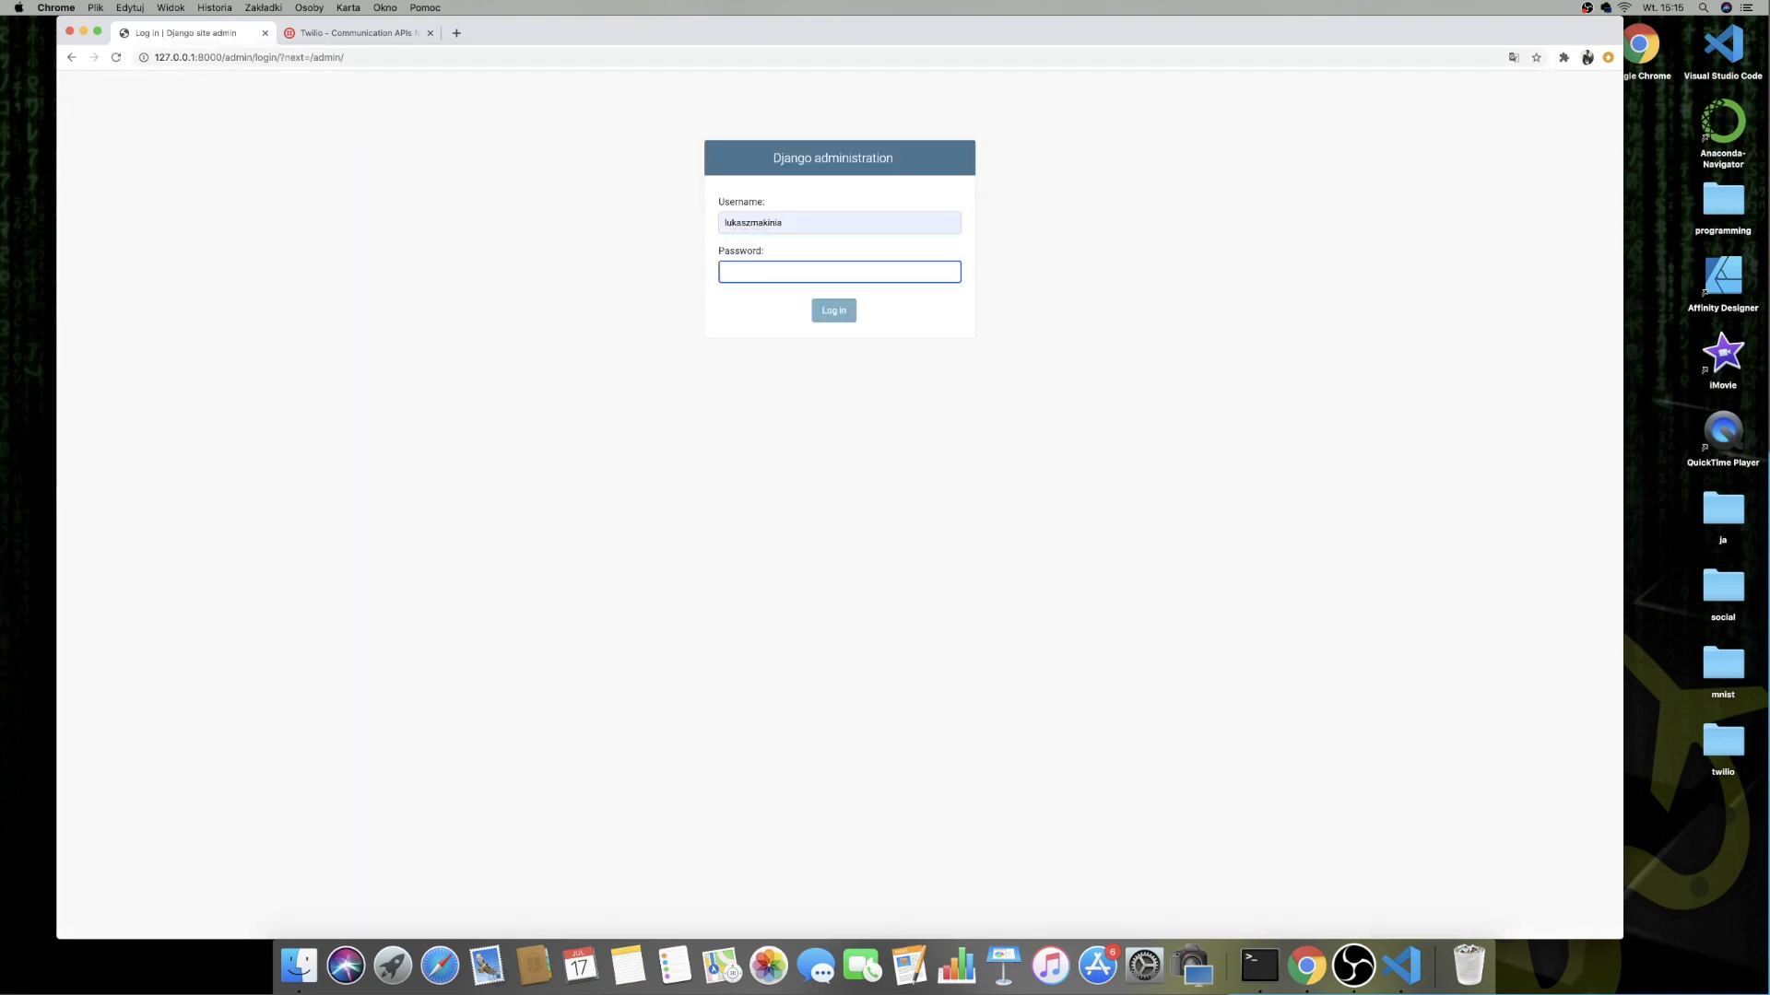
pyautogui.write('a')
pyautogui.press('Return')
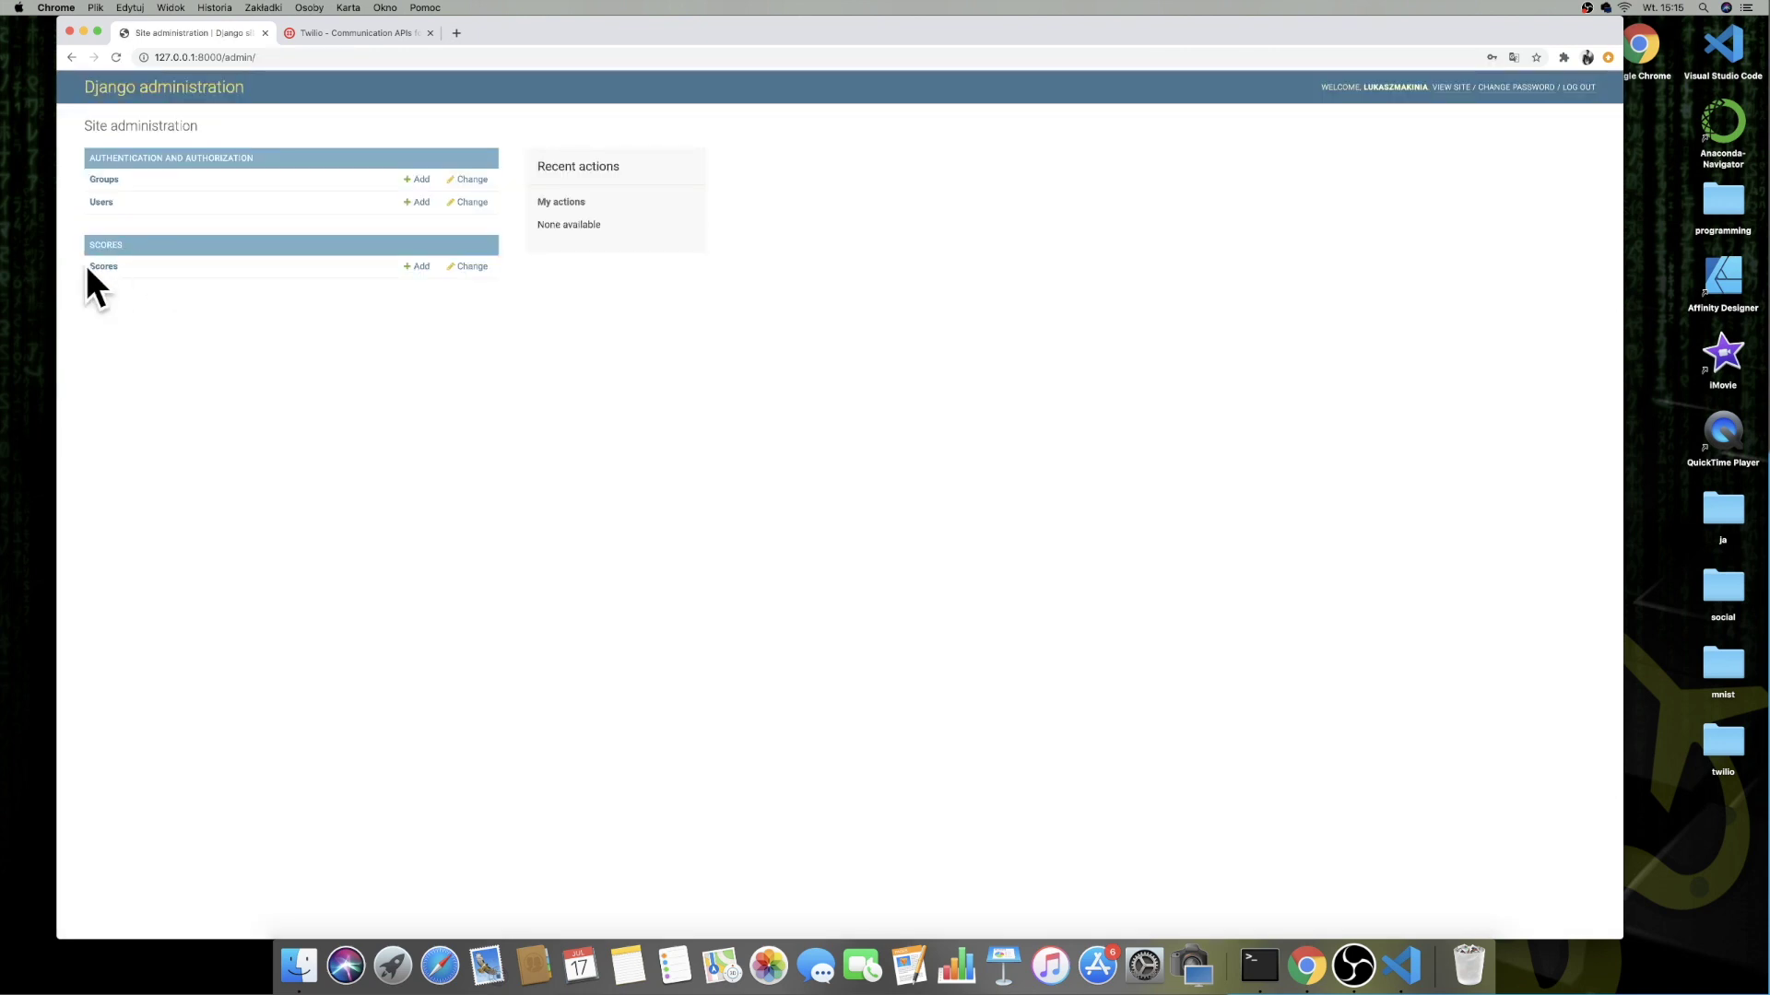
pyautogui.click(419, 267)
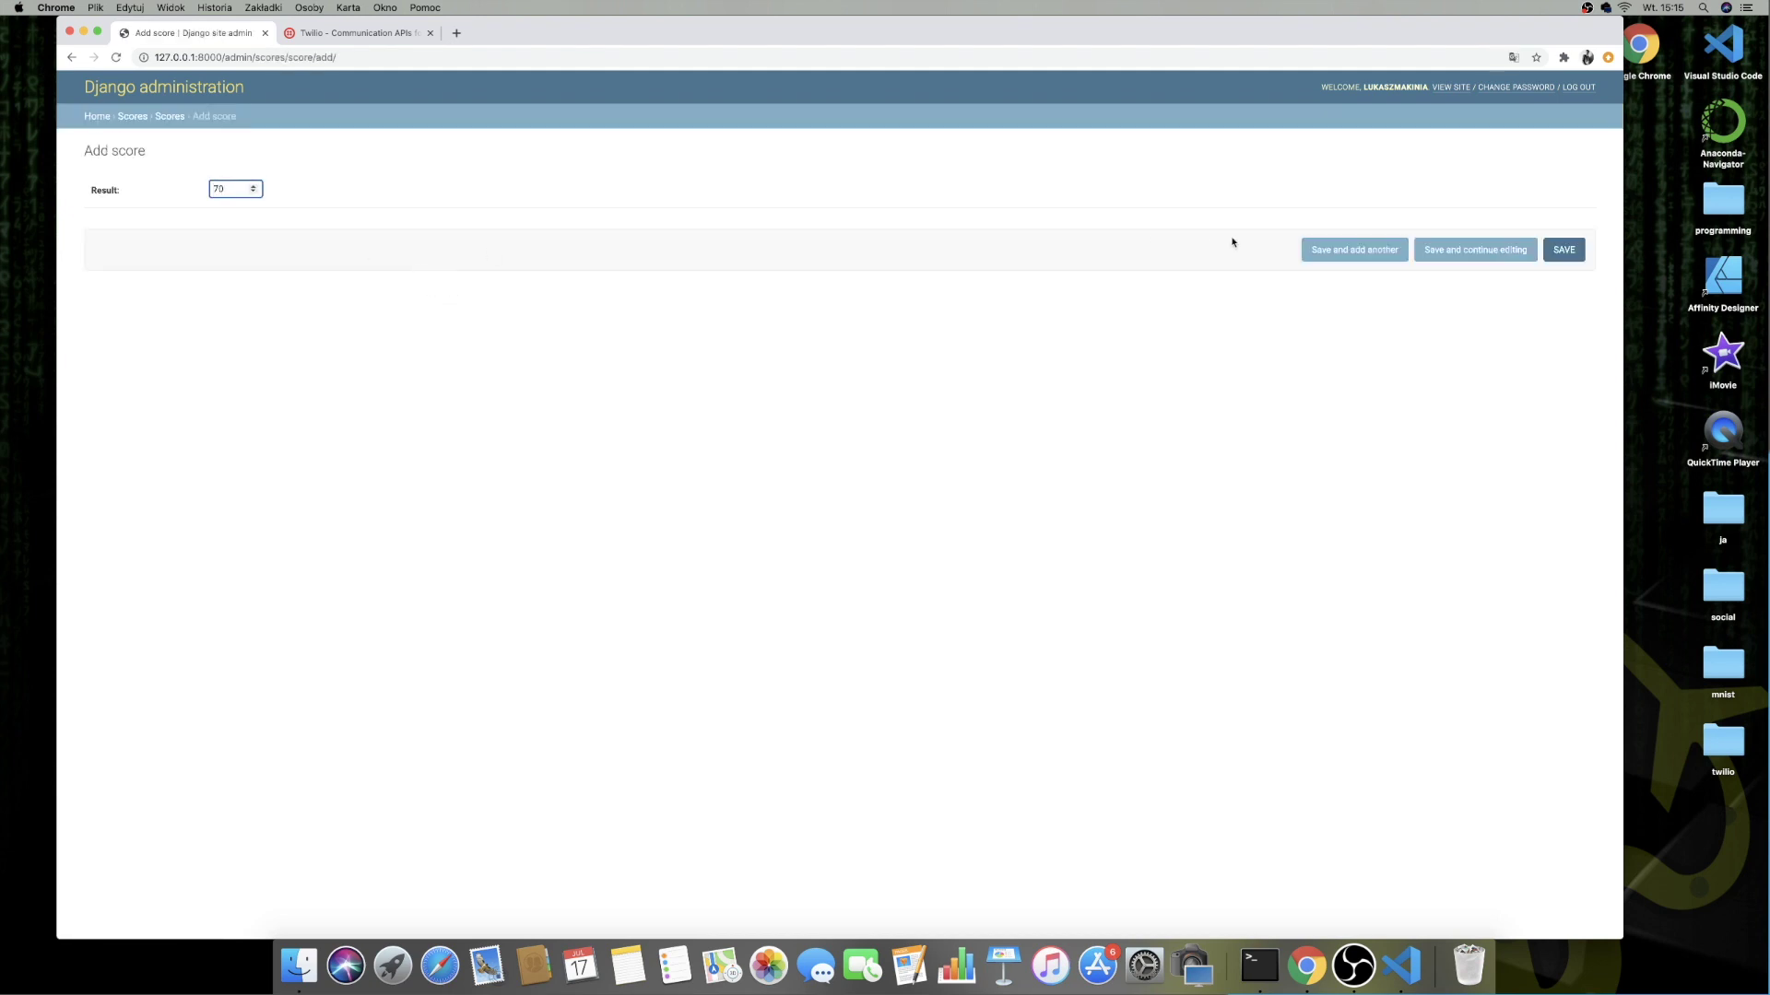
pyautogui.click(1565, 249)
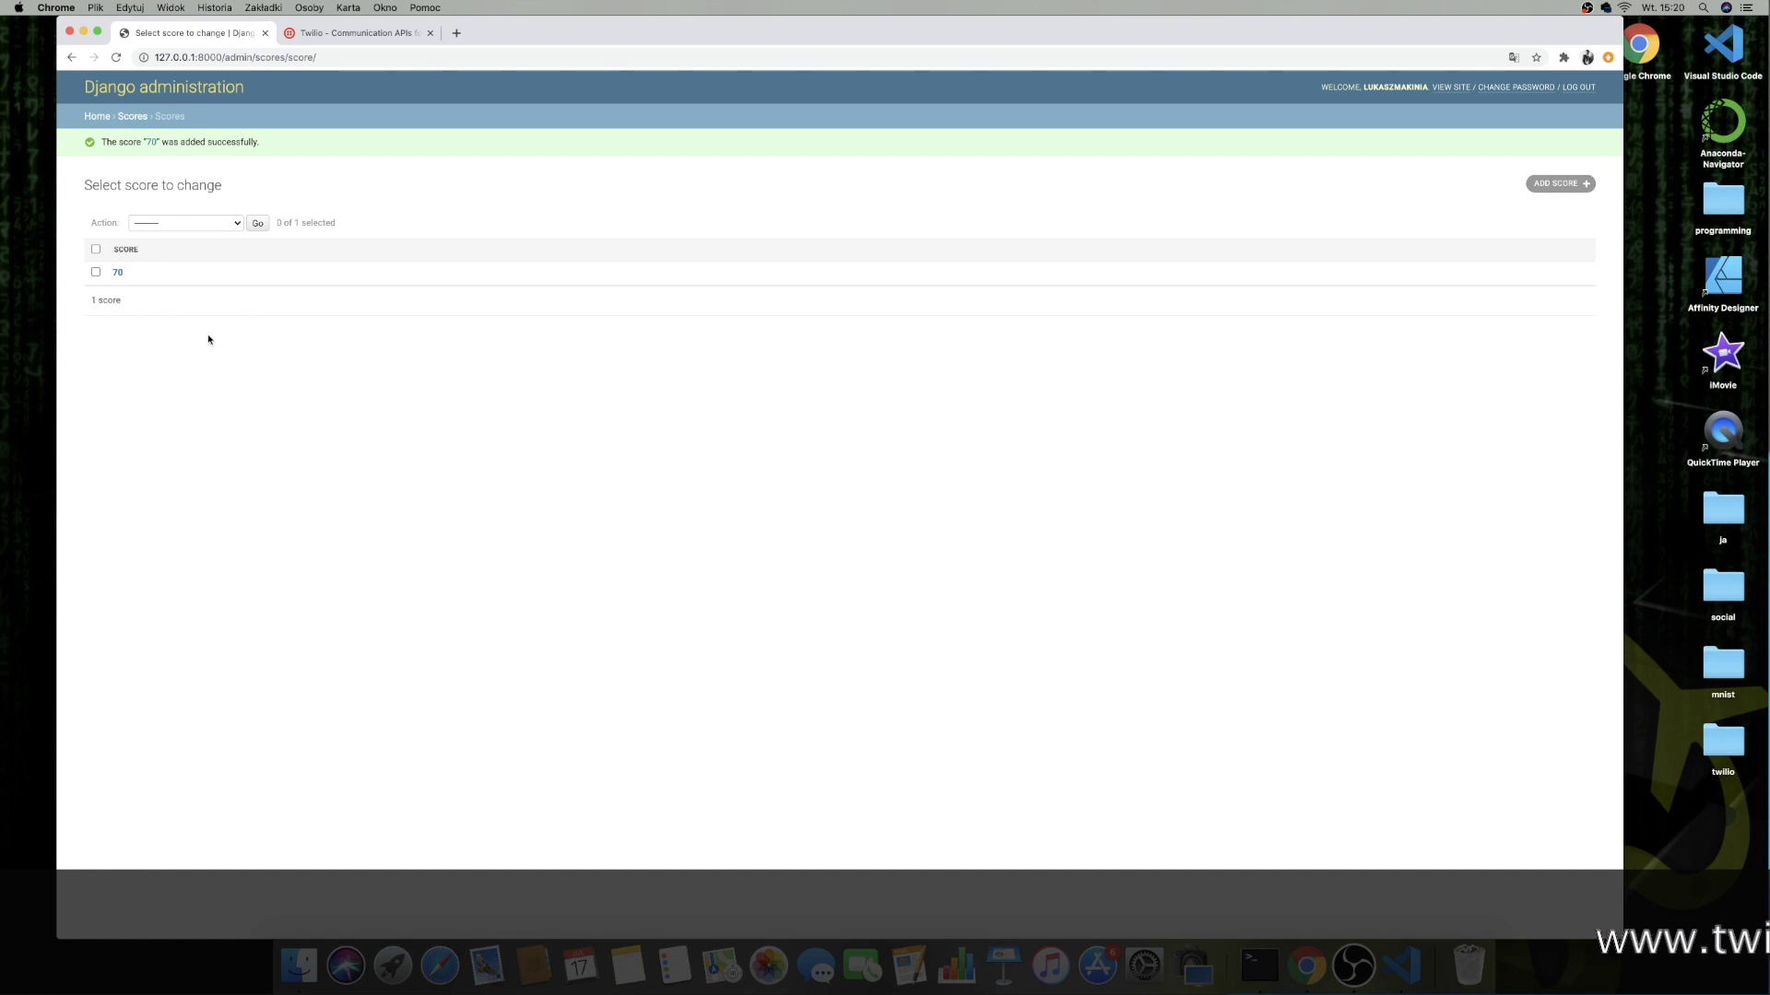
# Step: Go to the Twilio homepage tab and open the Sign up form
pyautogui.click(352, 31)
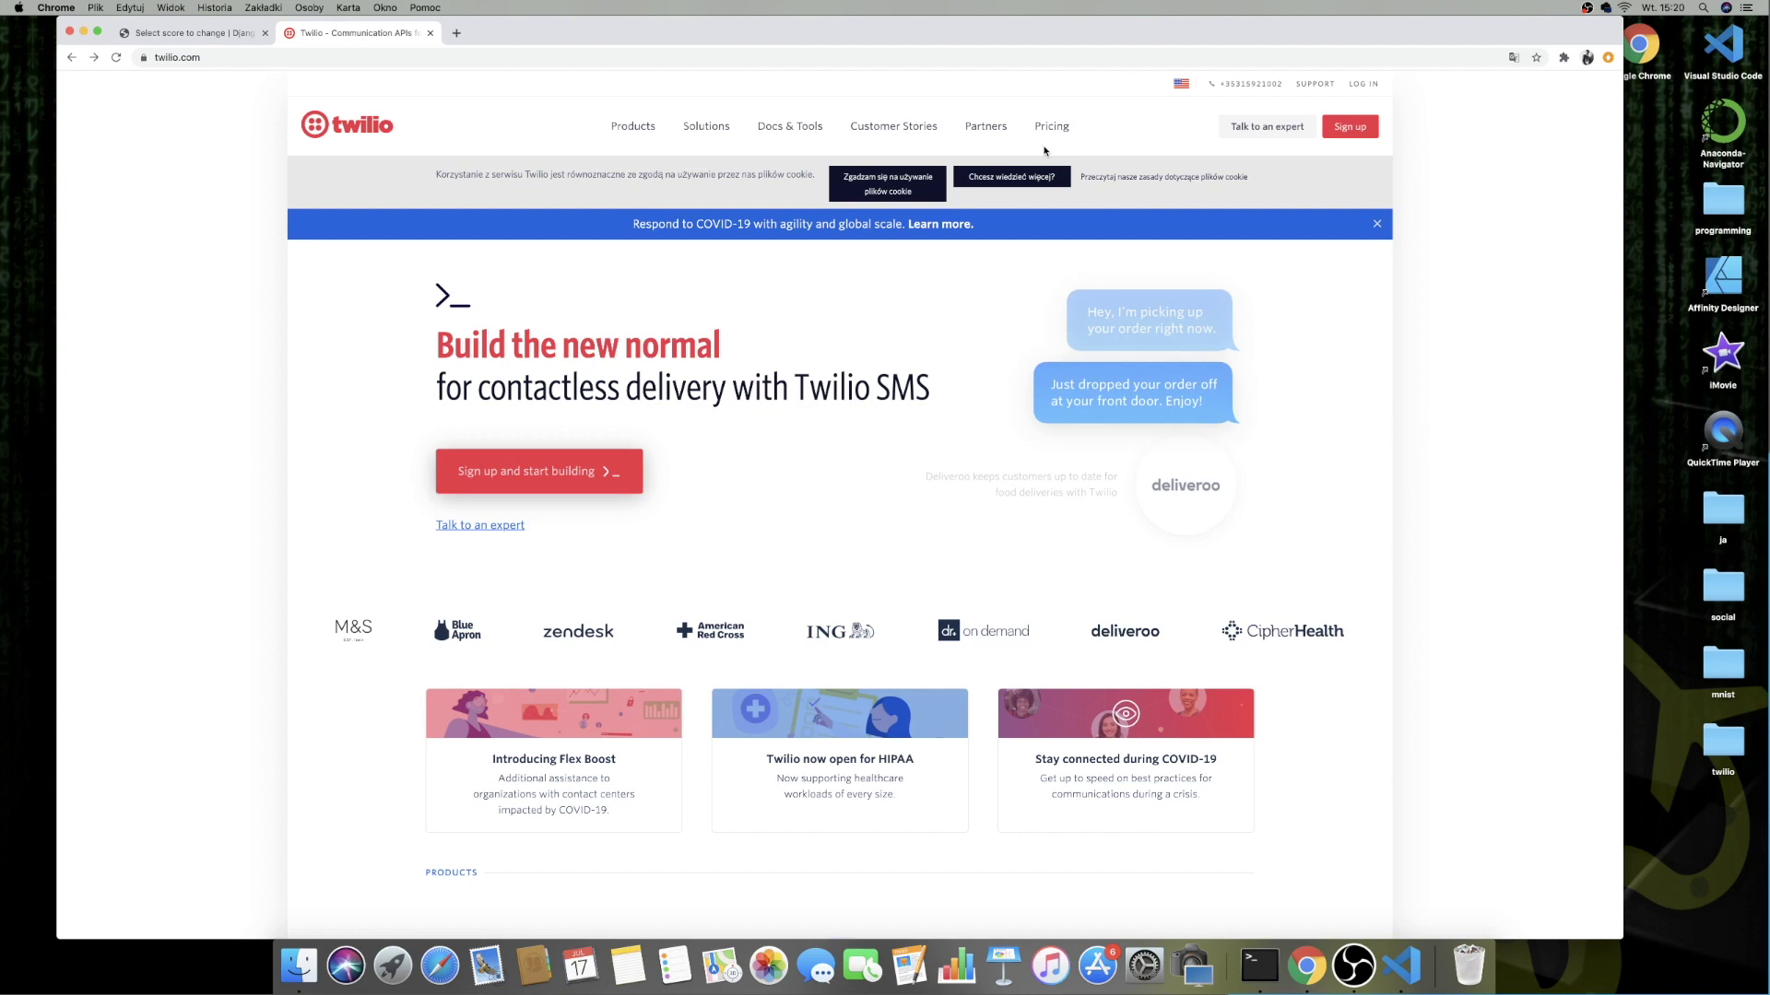
pyautogui.click(1350, 129)
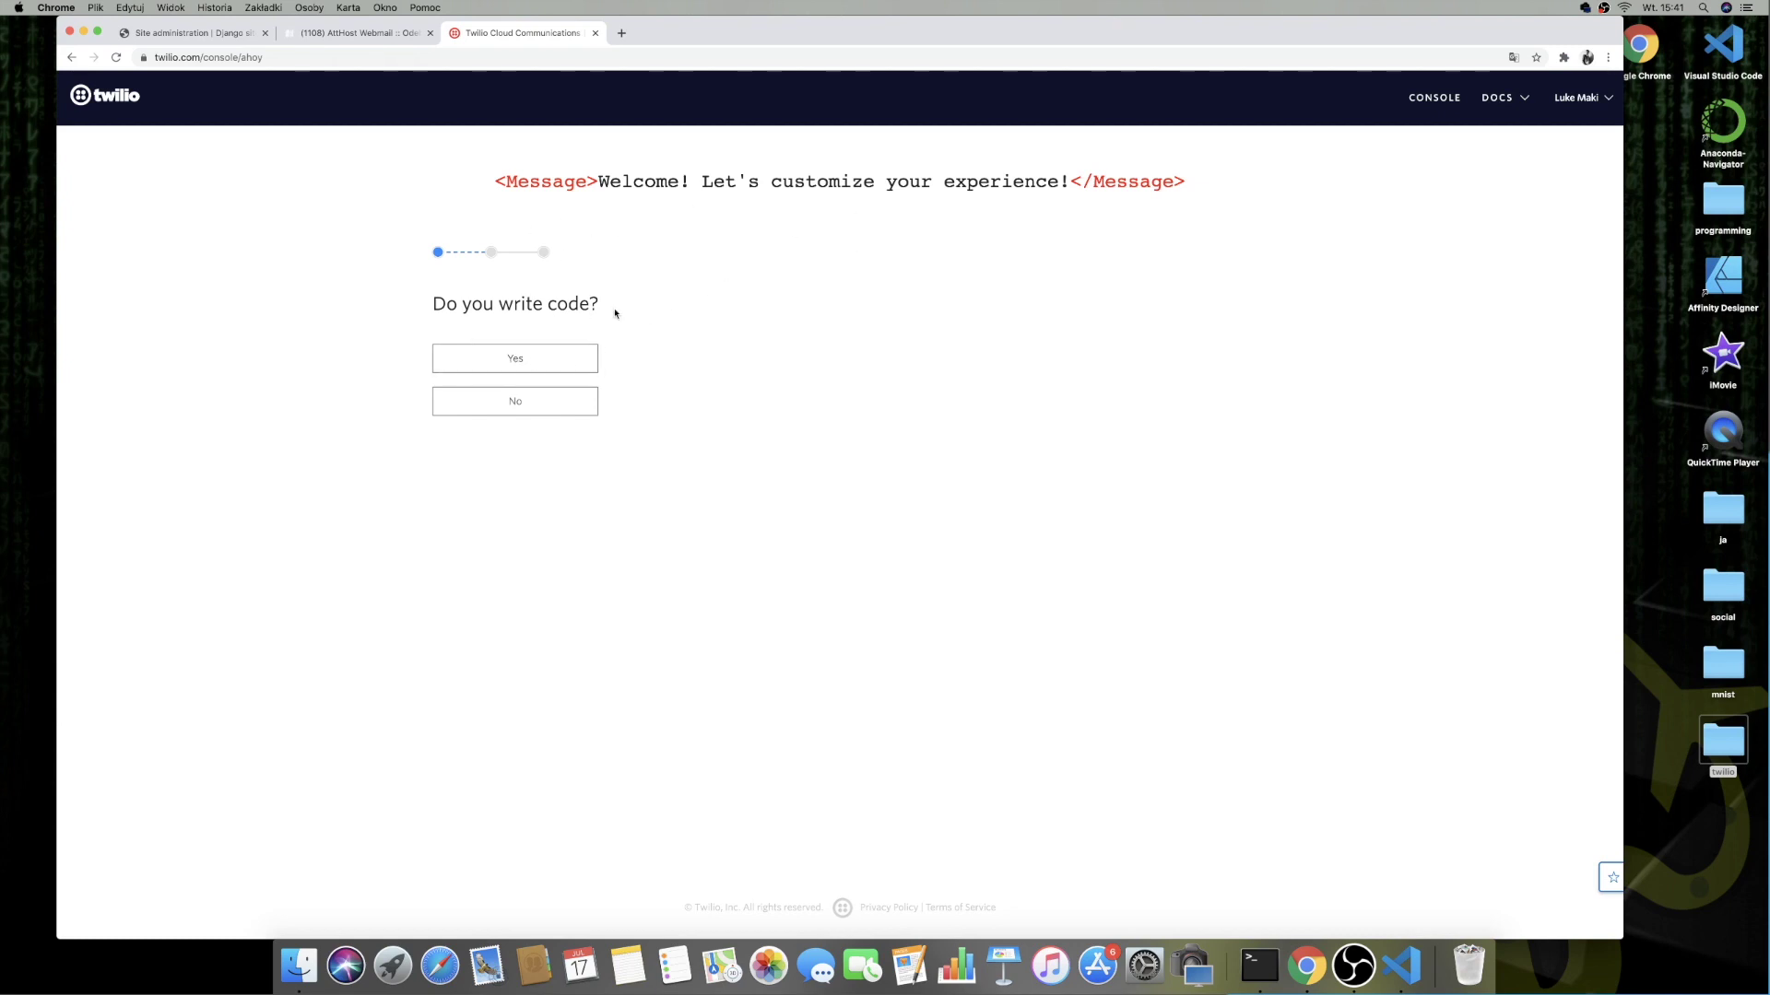
# Step: Answer Yes to writing code, then choose Python, Explore Twilio, and Send or receive a SMS
pyautogui.click(507, 366)
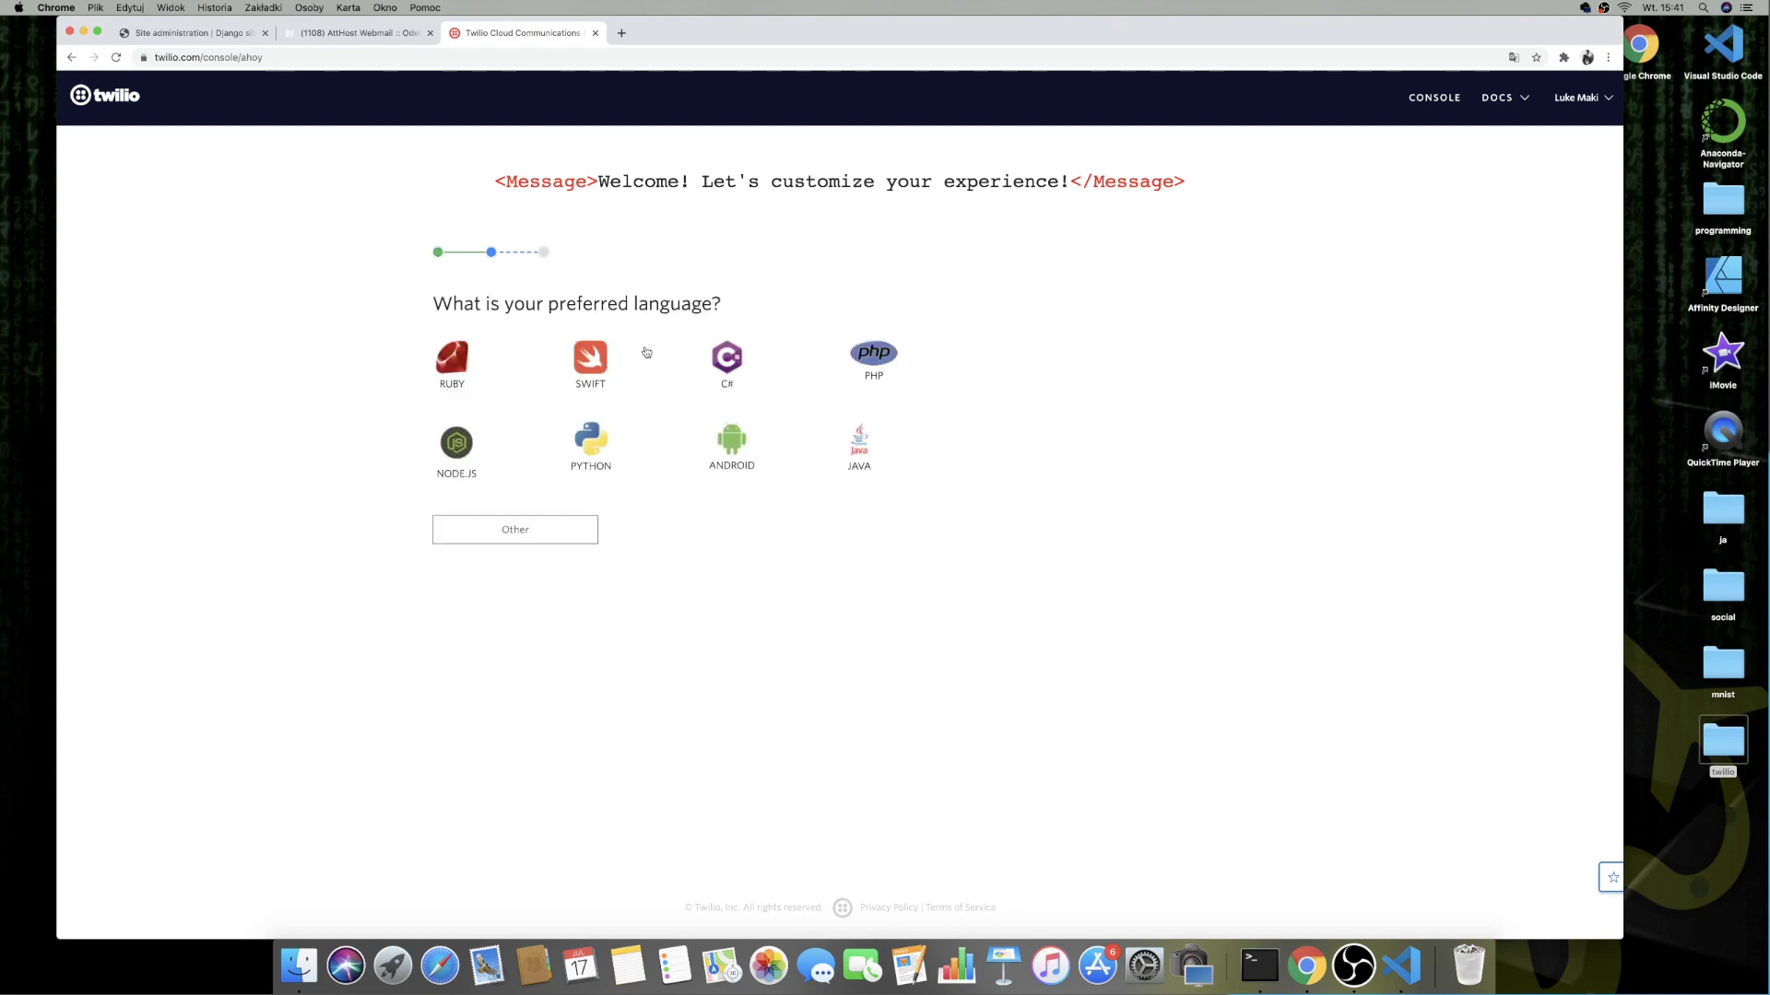
pyautogui.click(590, 442)
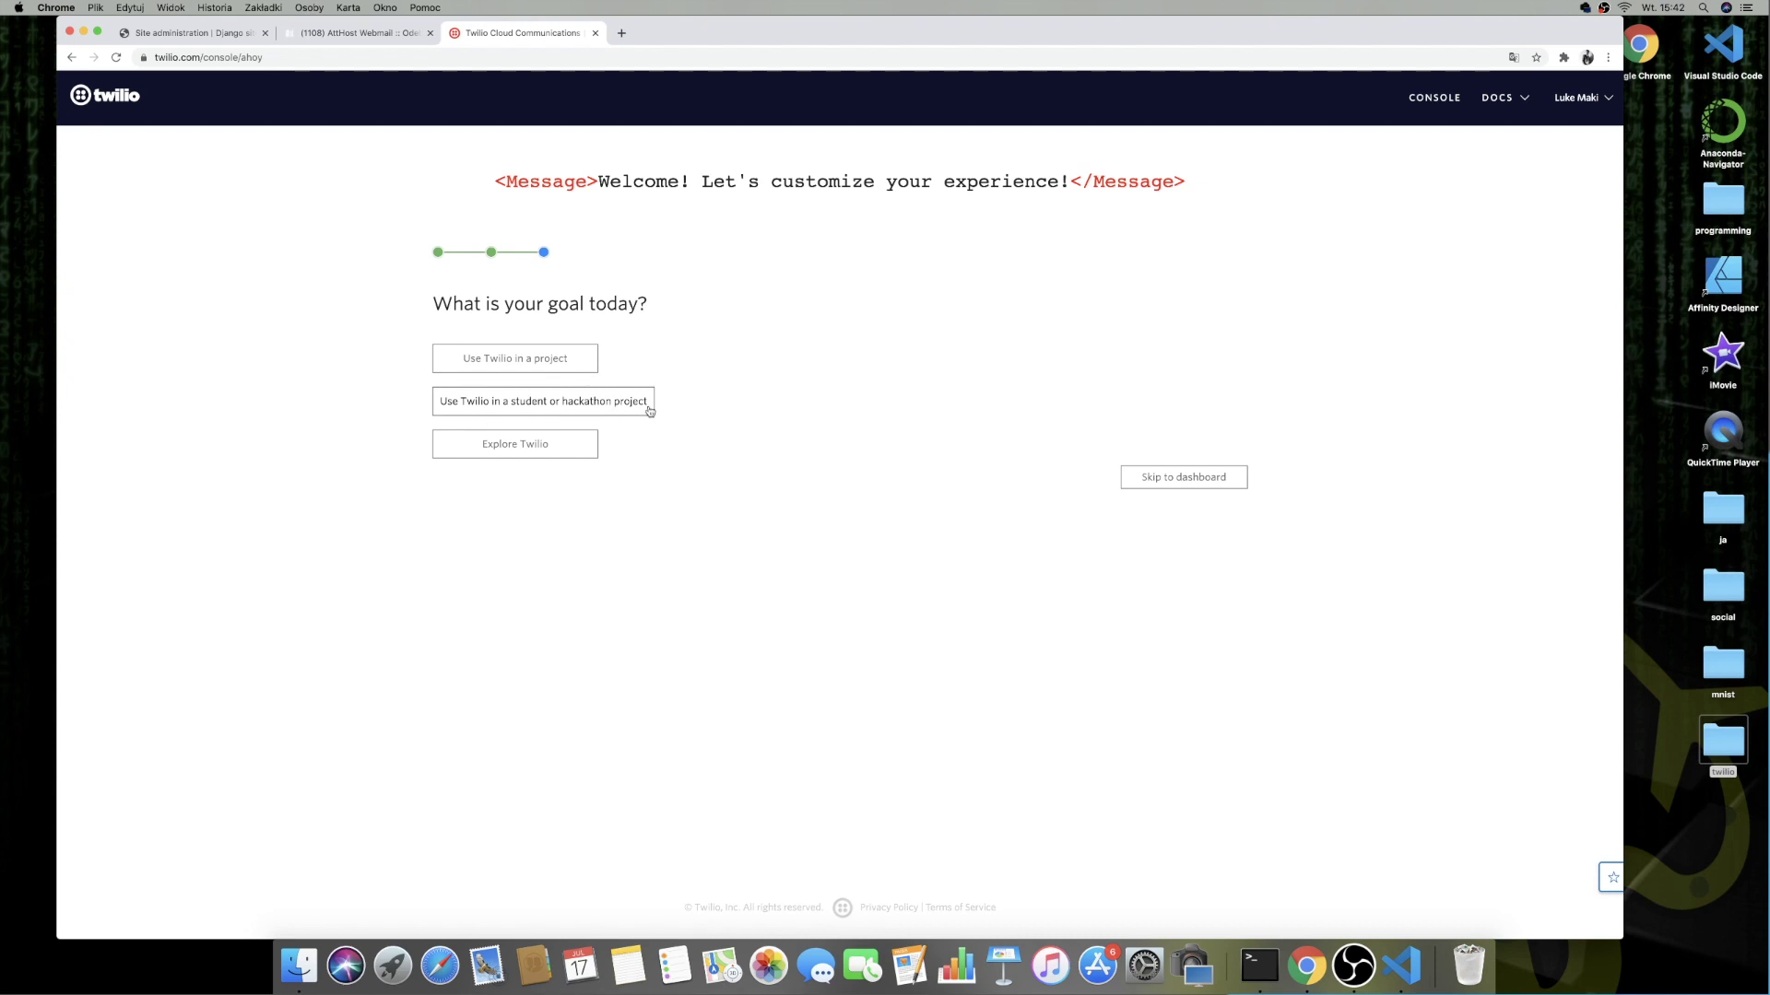
pyautogui.click(529, 445)
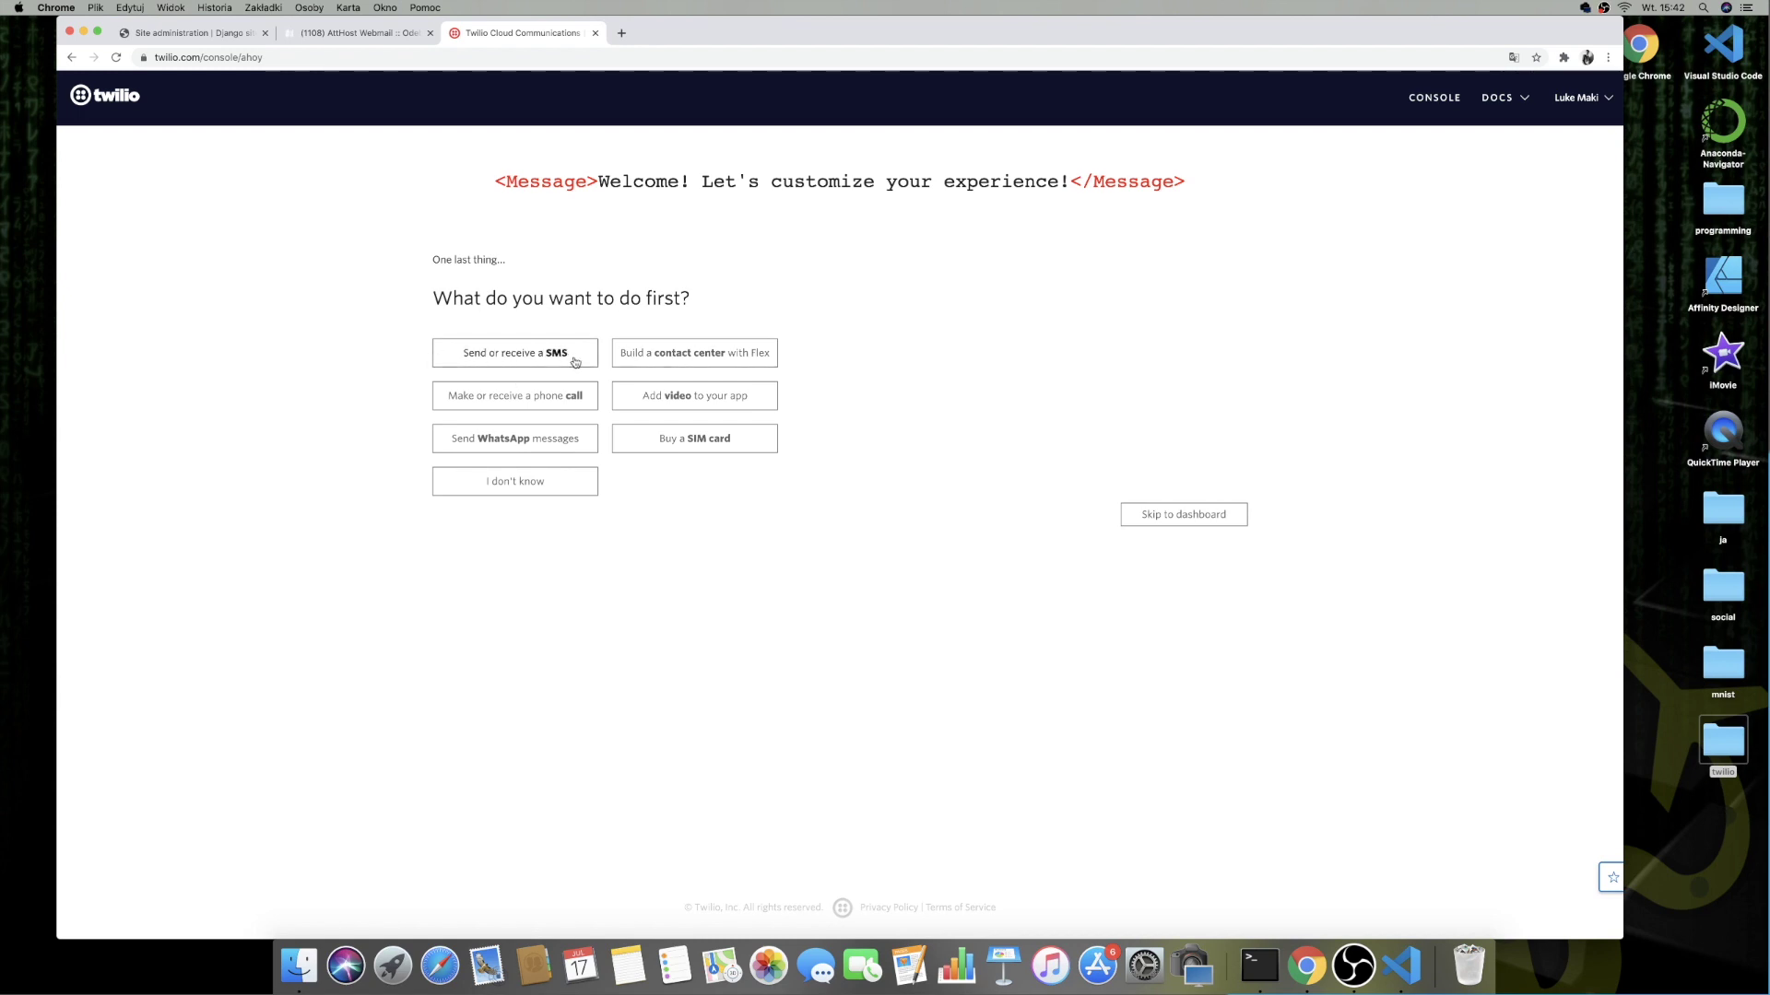
pyautogui.click(541, 358)
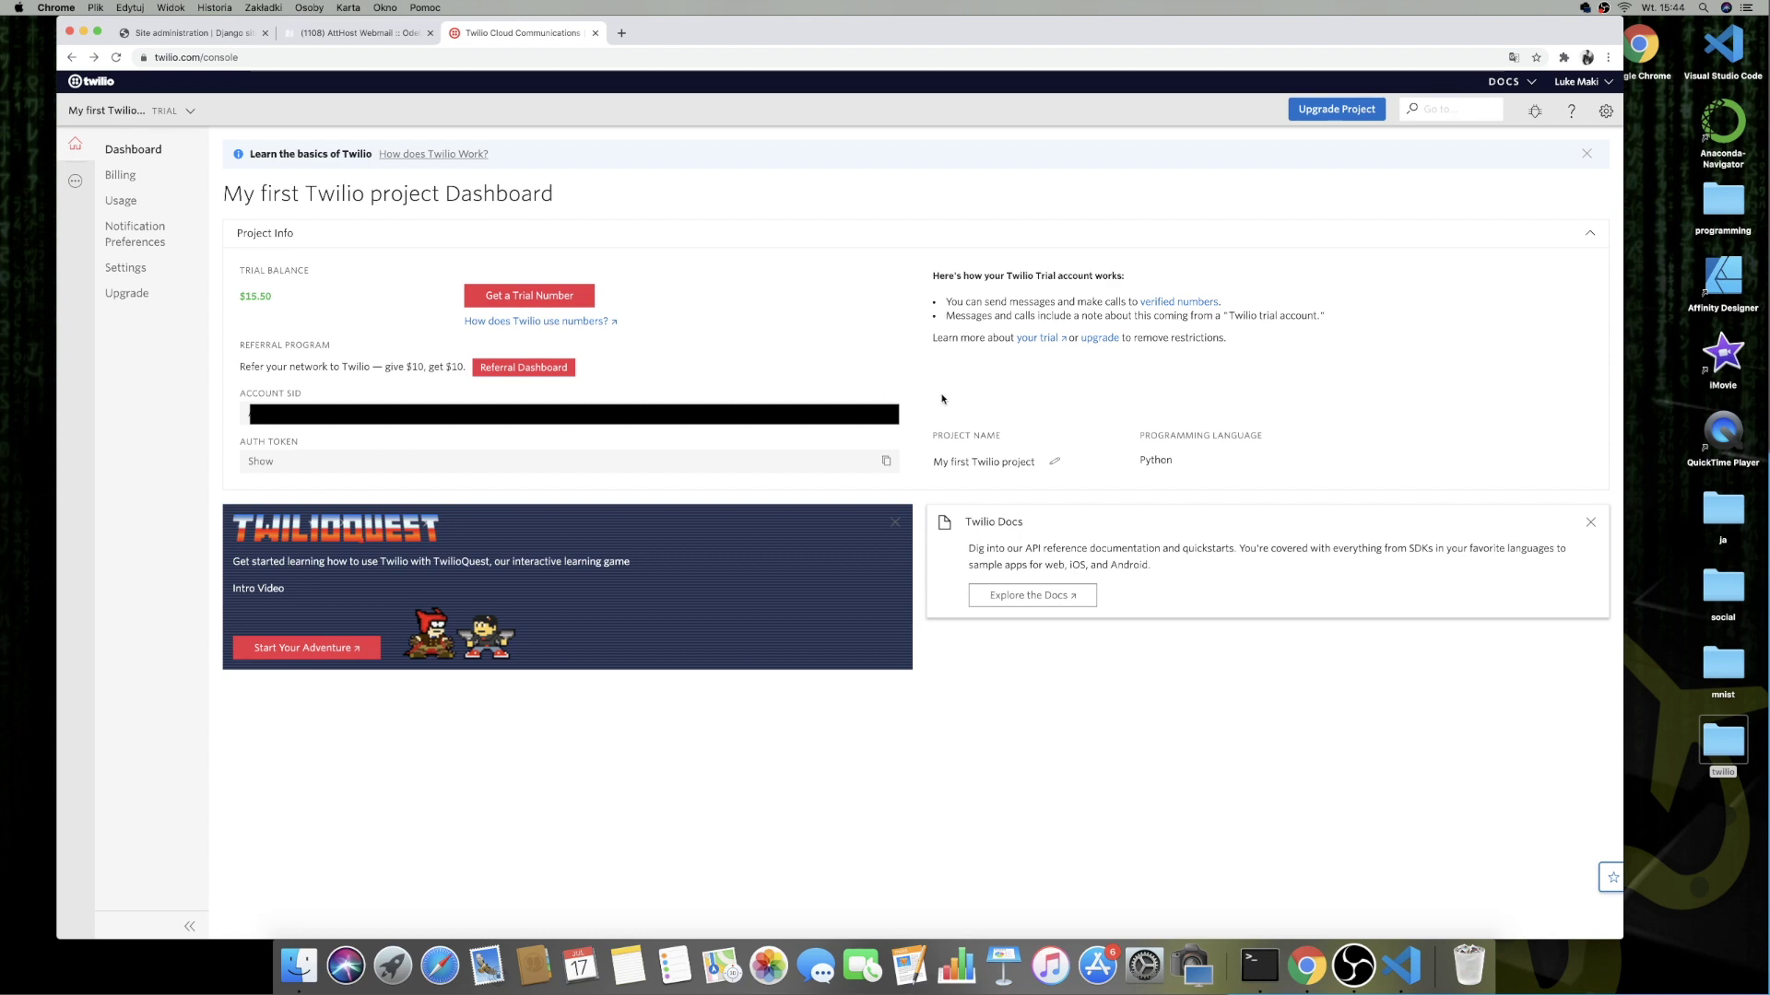
# Step: Open the Explore the Docs link in a new tab and switch to it
pyautogui.rightClick(1037, 596)
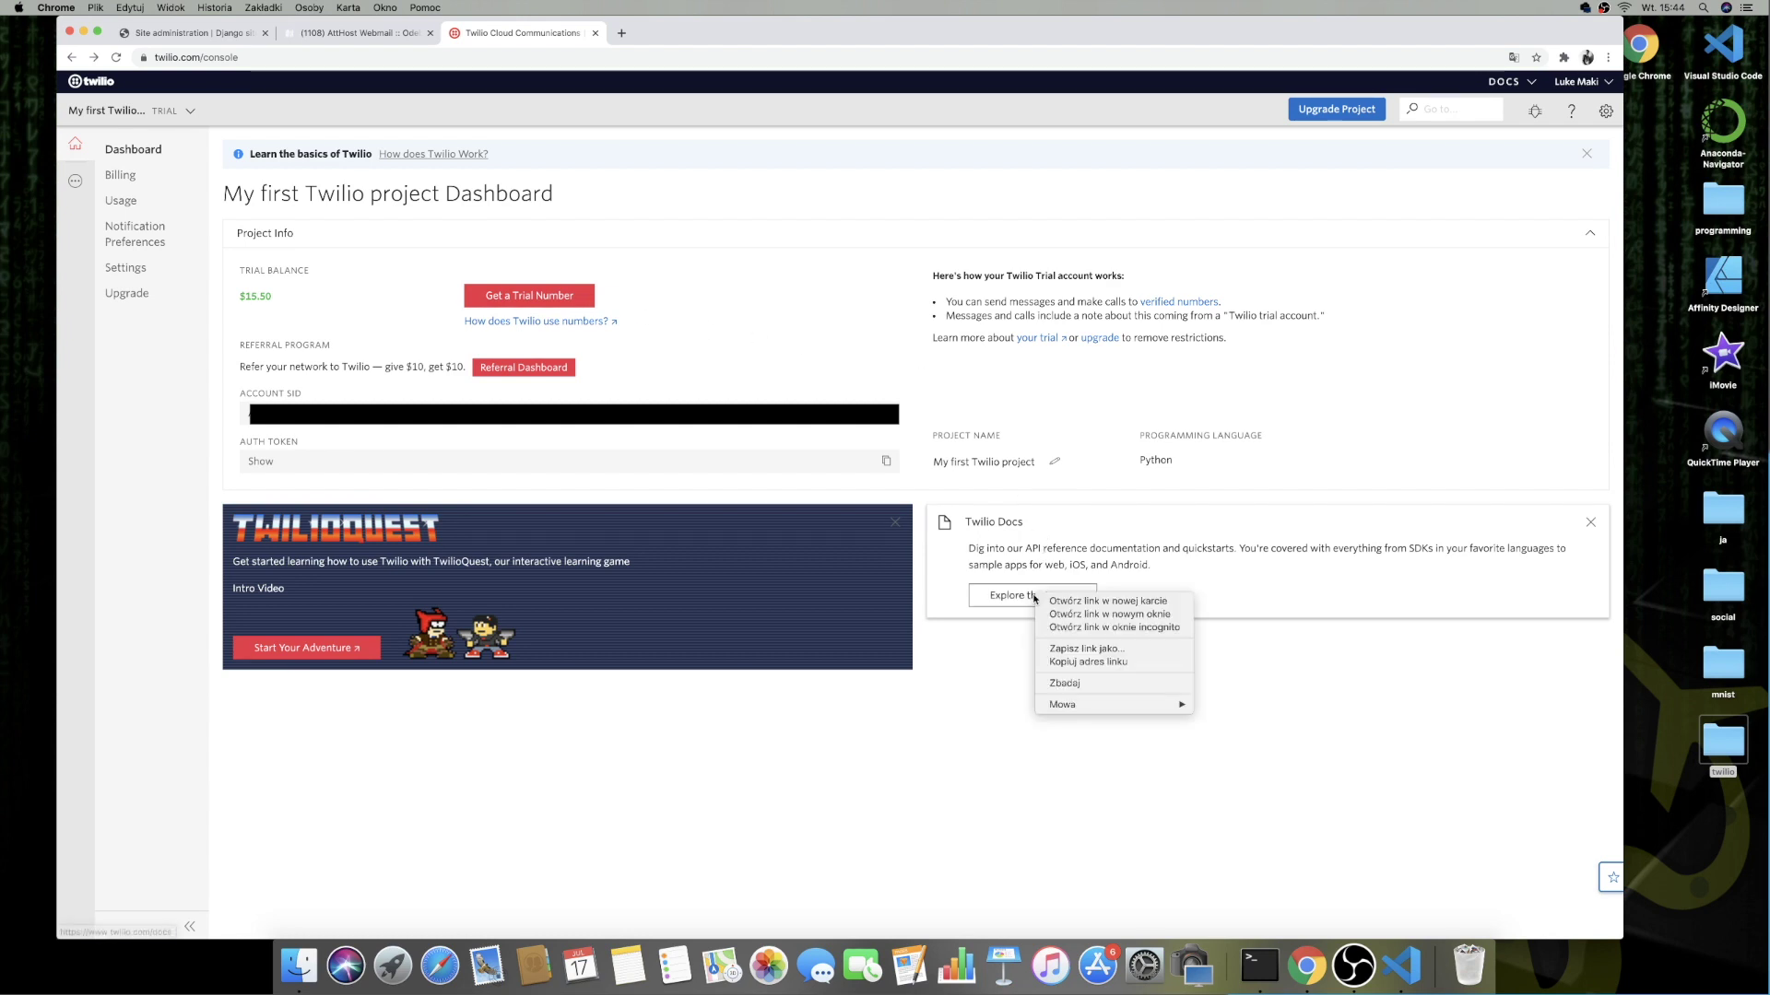
pyautogui.click(1062, 603)
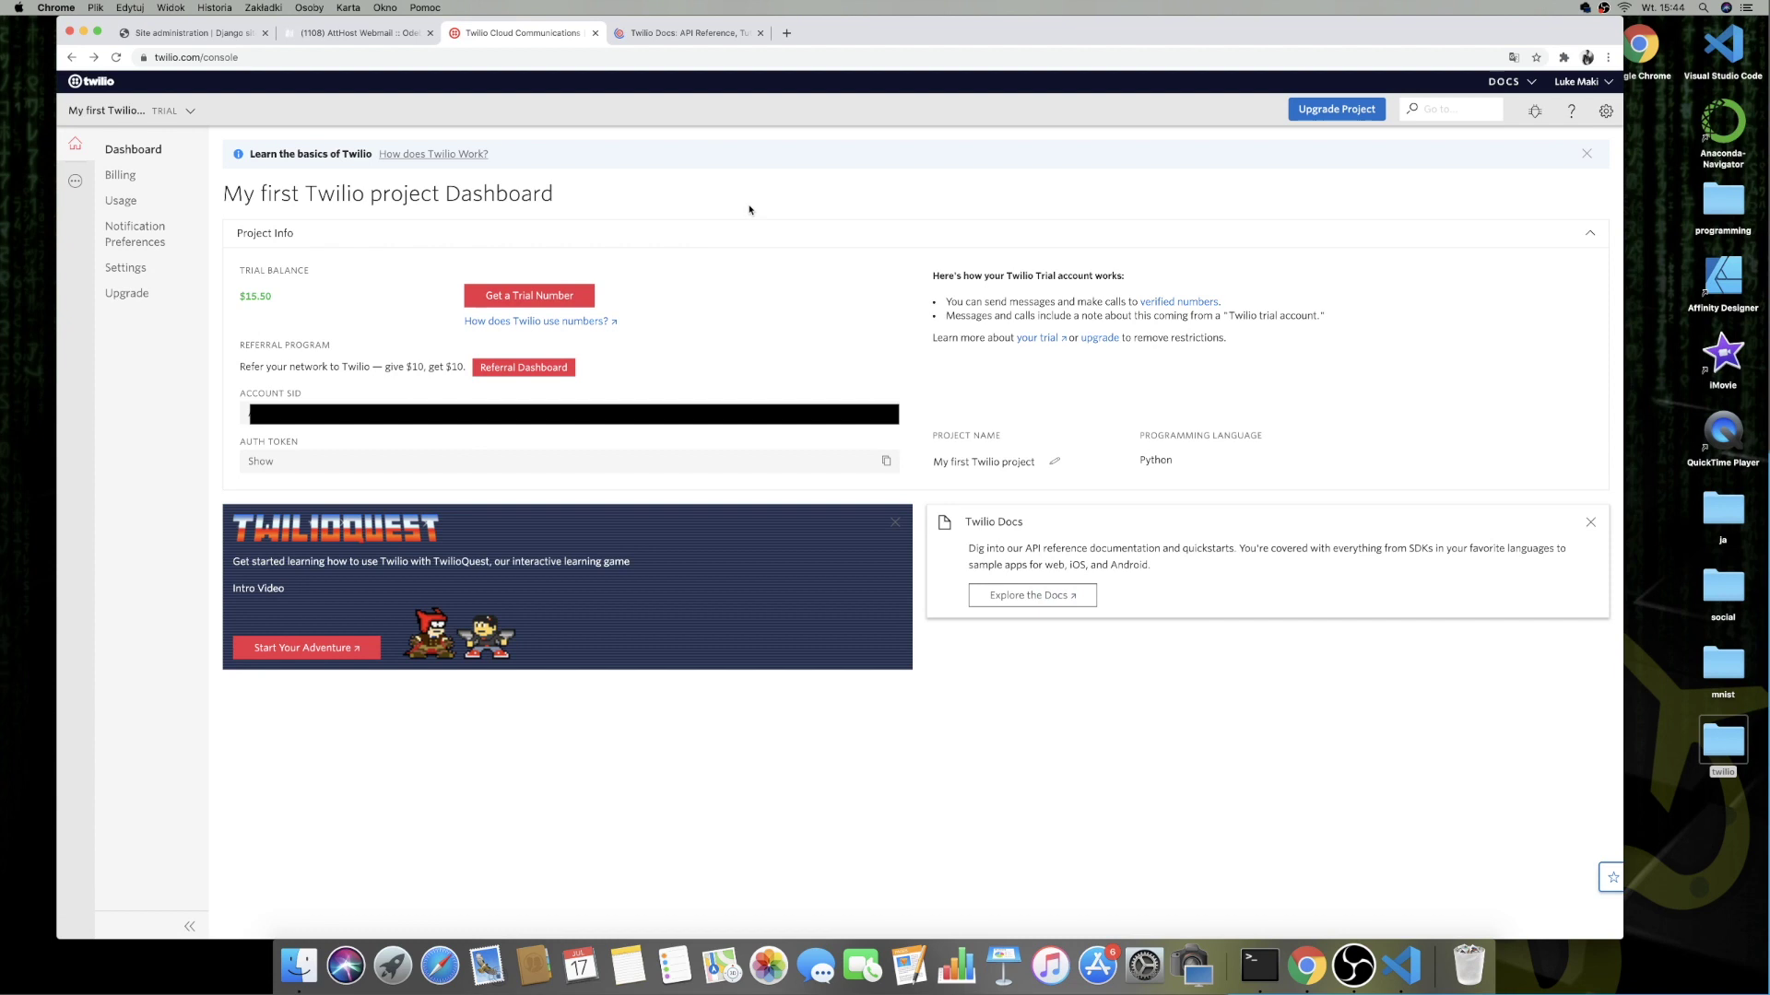
pyautogui.click(664, 35)
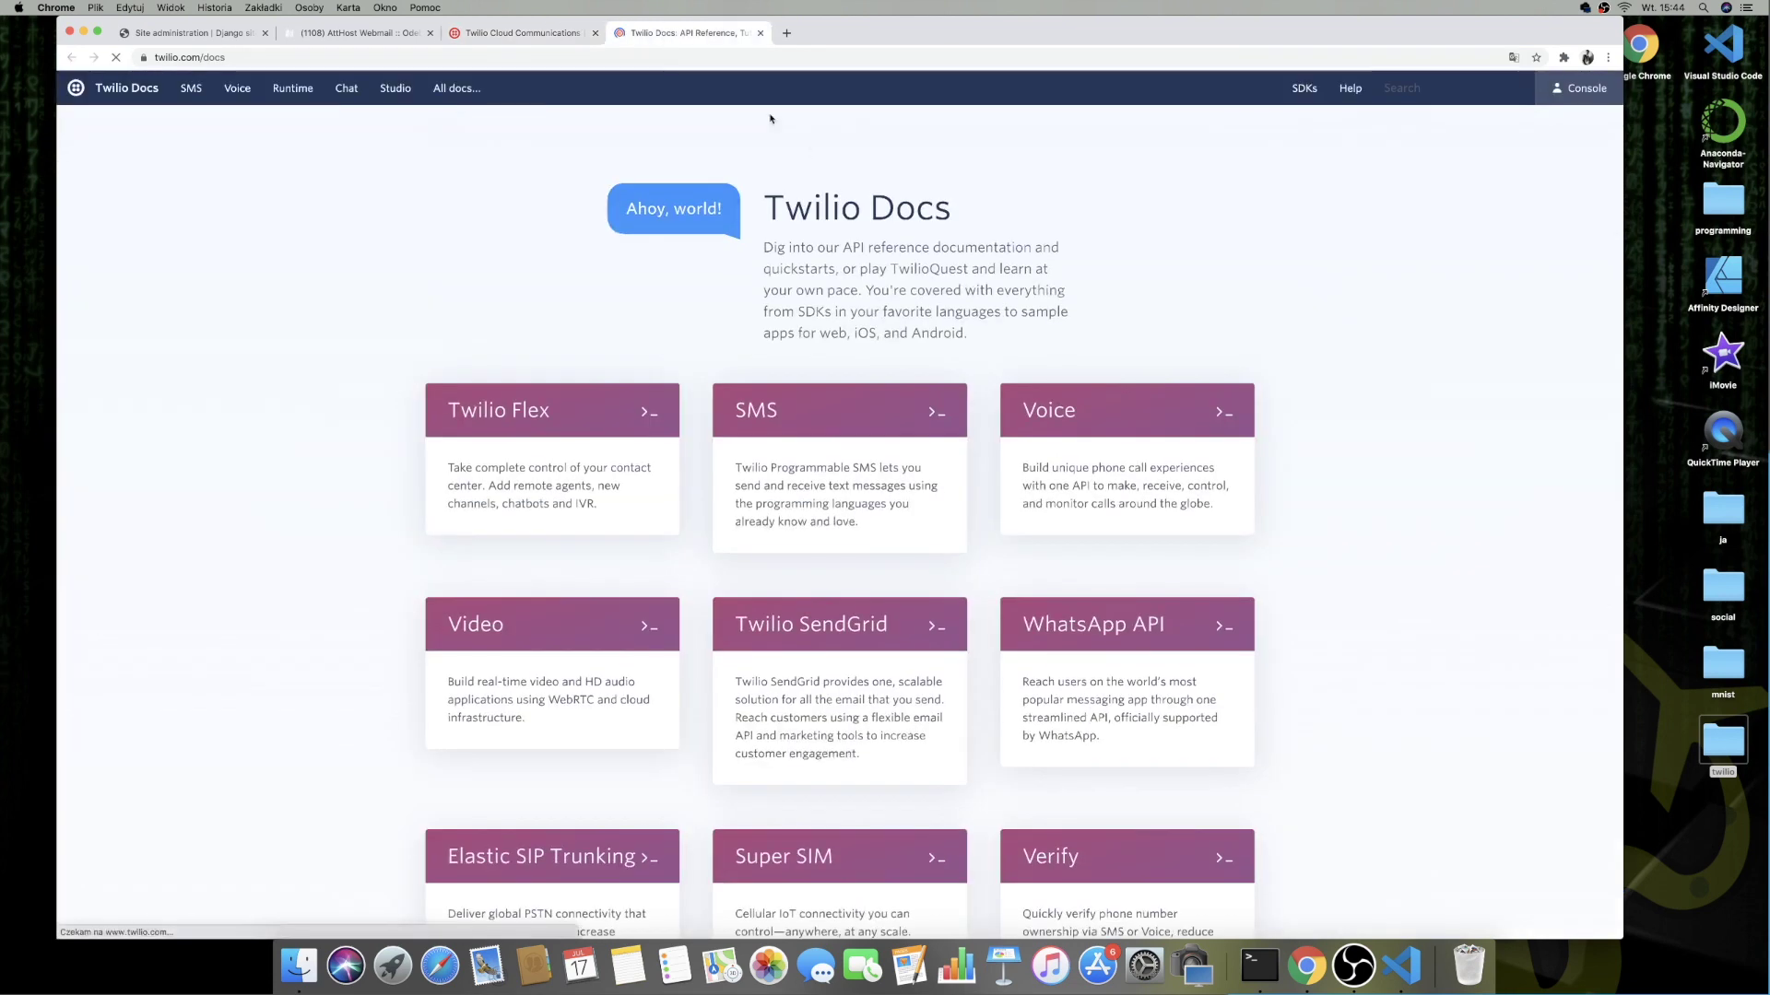
# Step: Find and select the Python send-SMS code sample in Twilio's Sending Messages guide
pyautogui.click(799, 416)
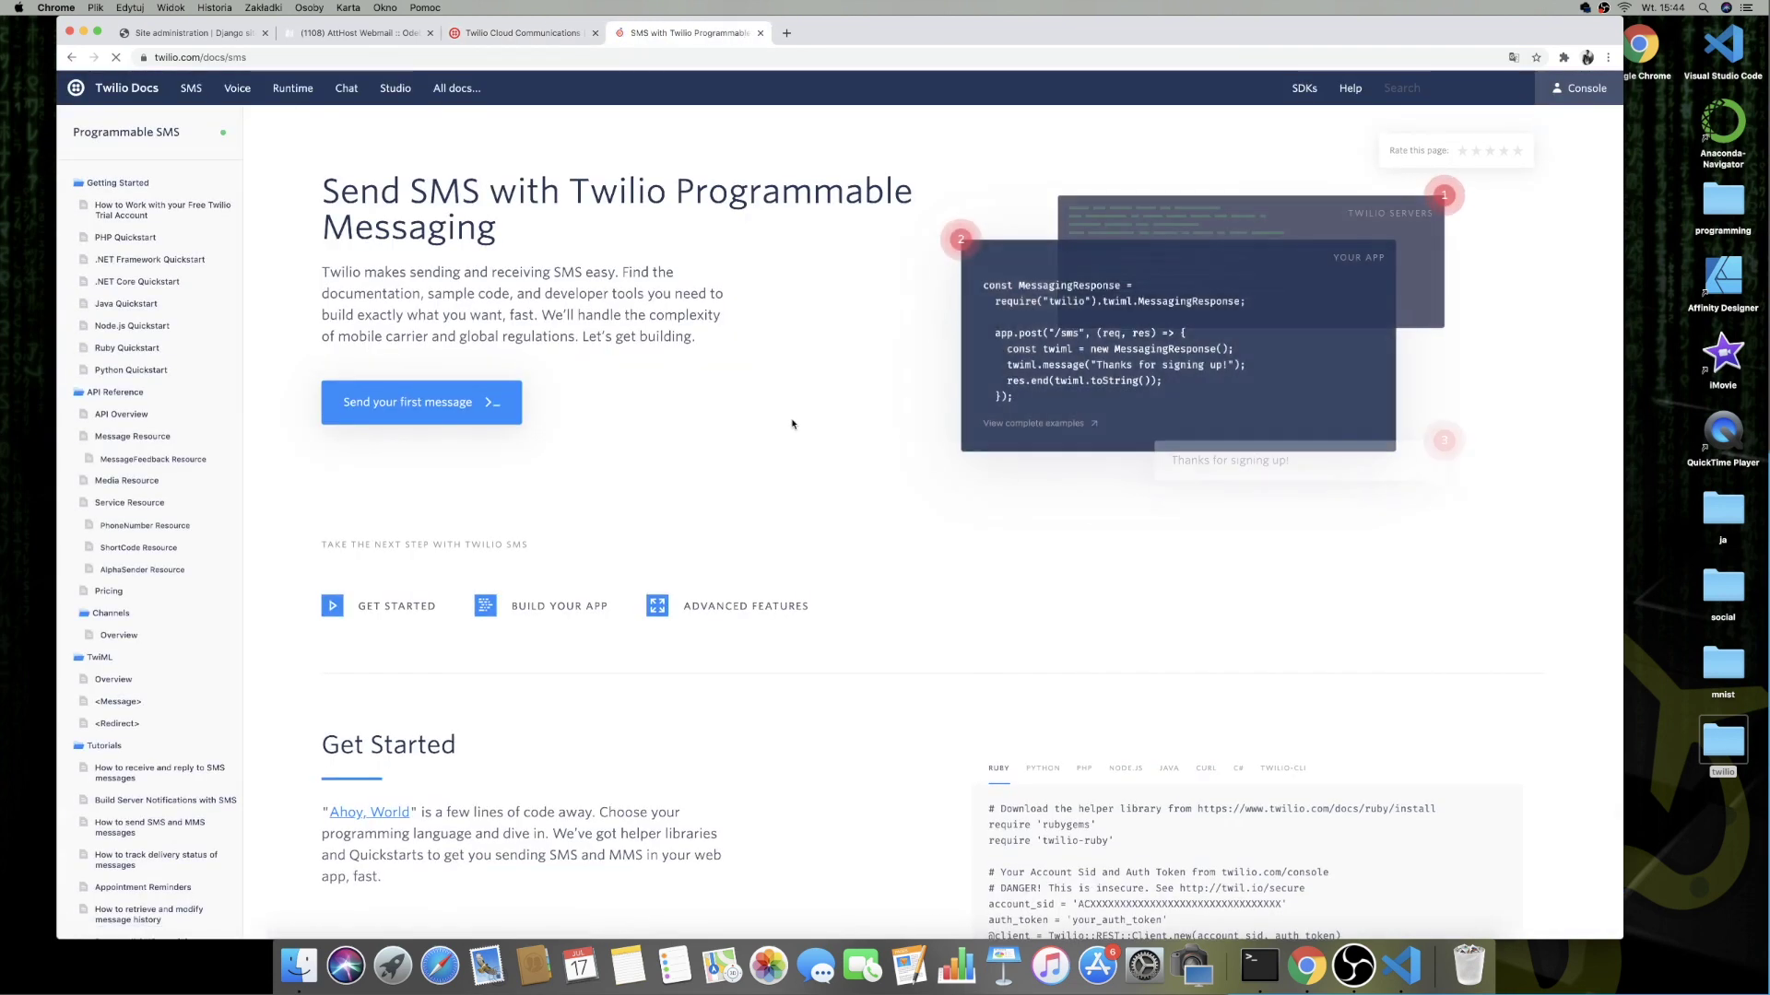
pyautogui.click(419, 403)
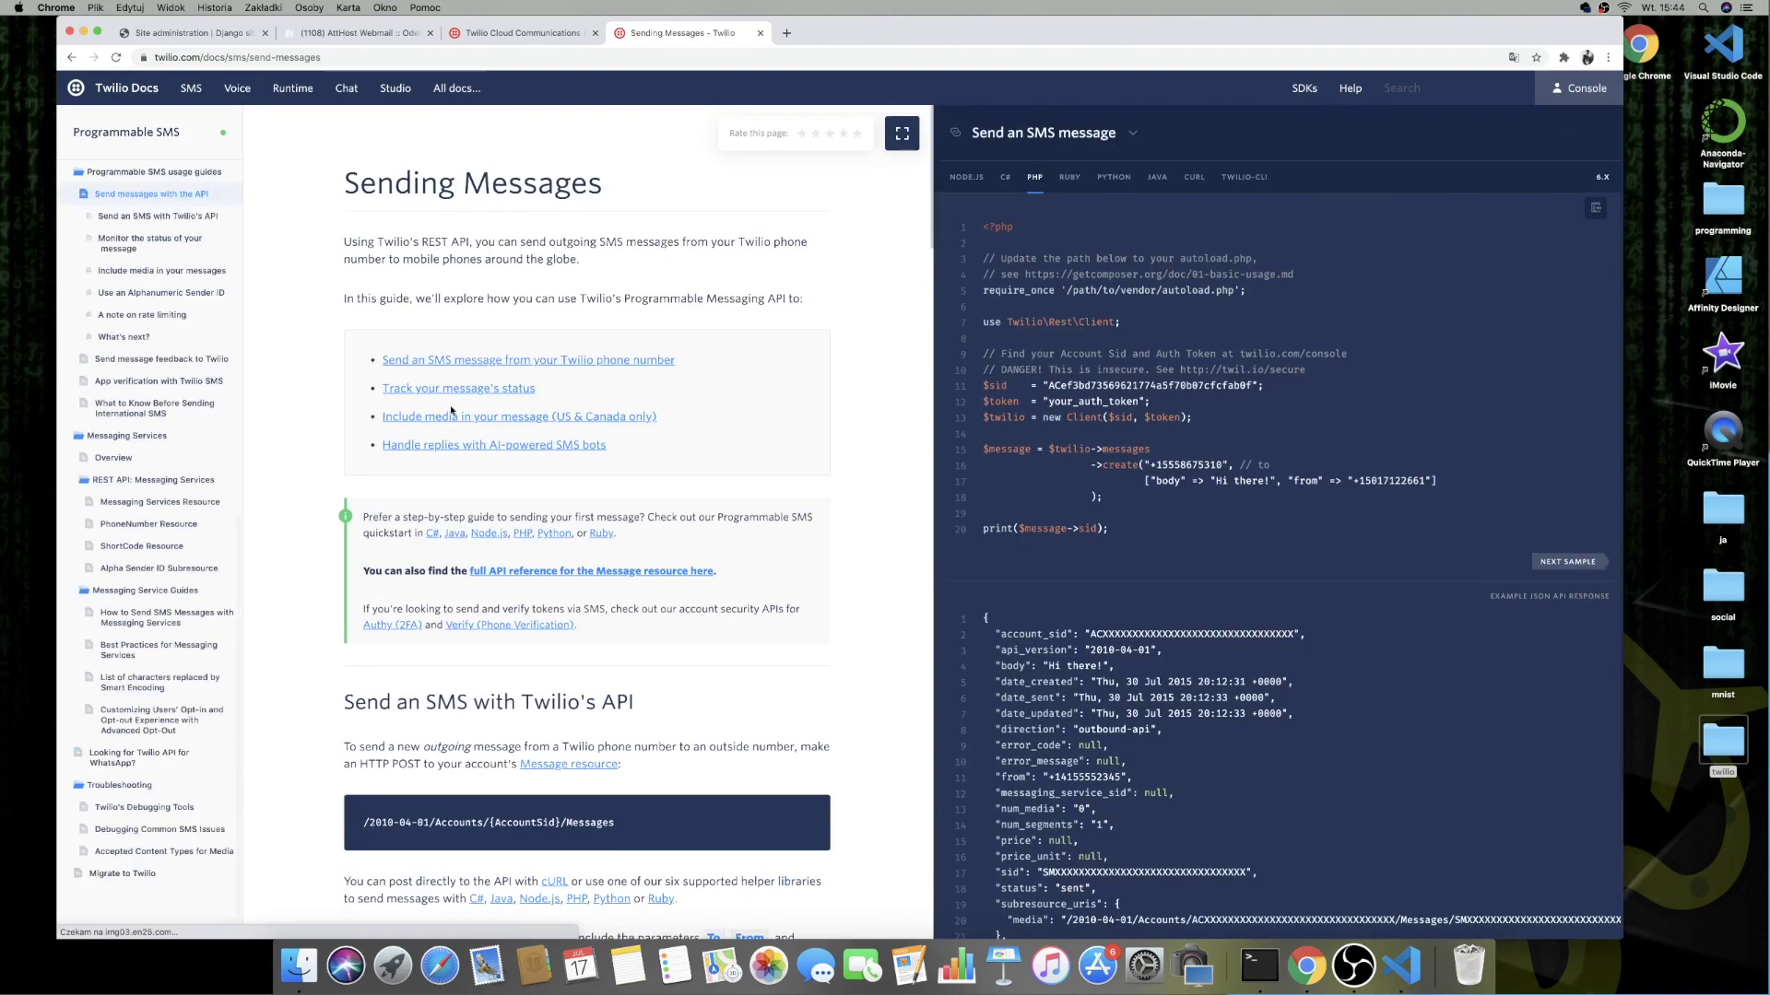
pyautogui.click(1113, 178)
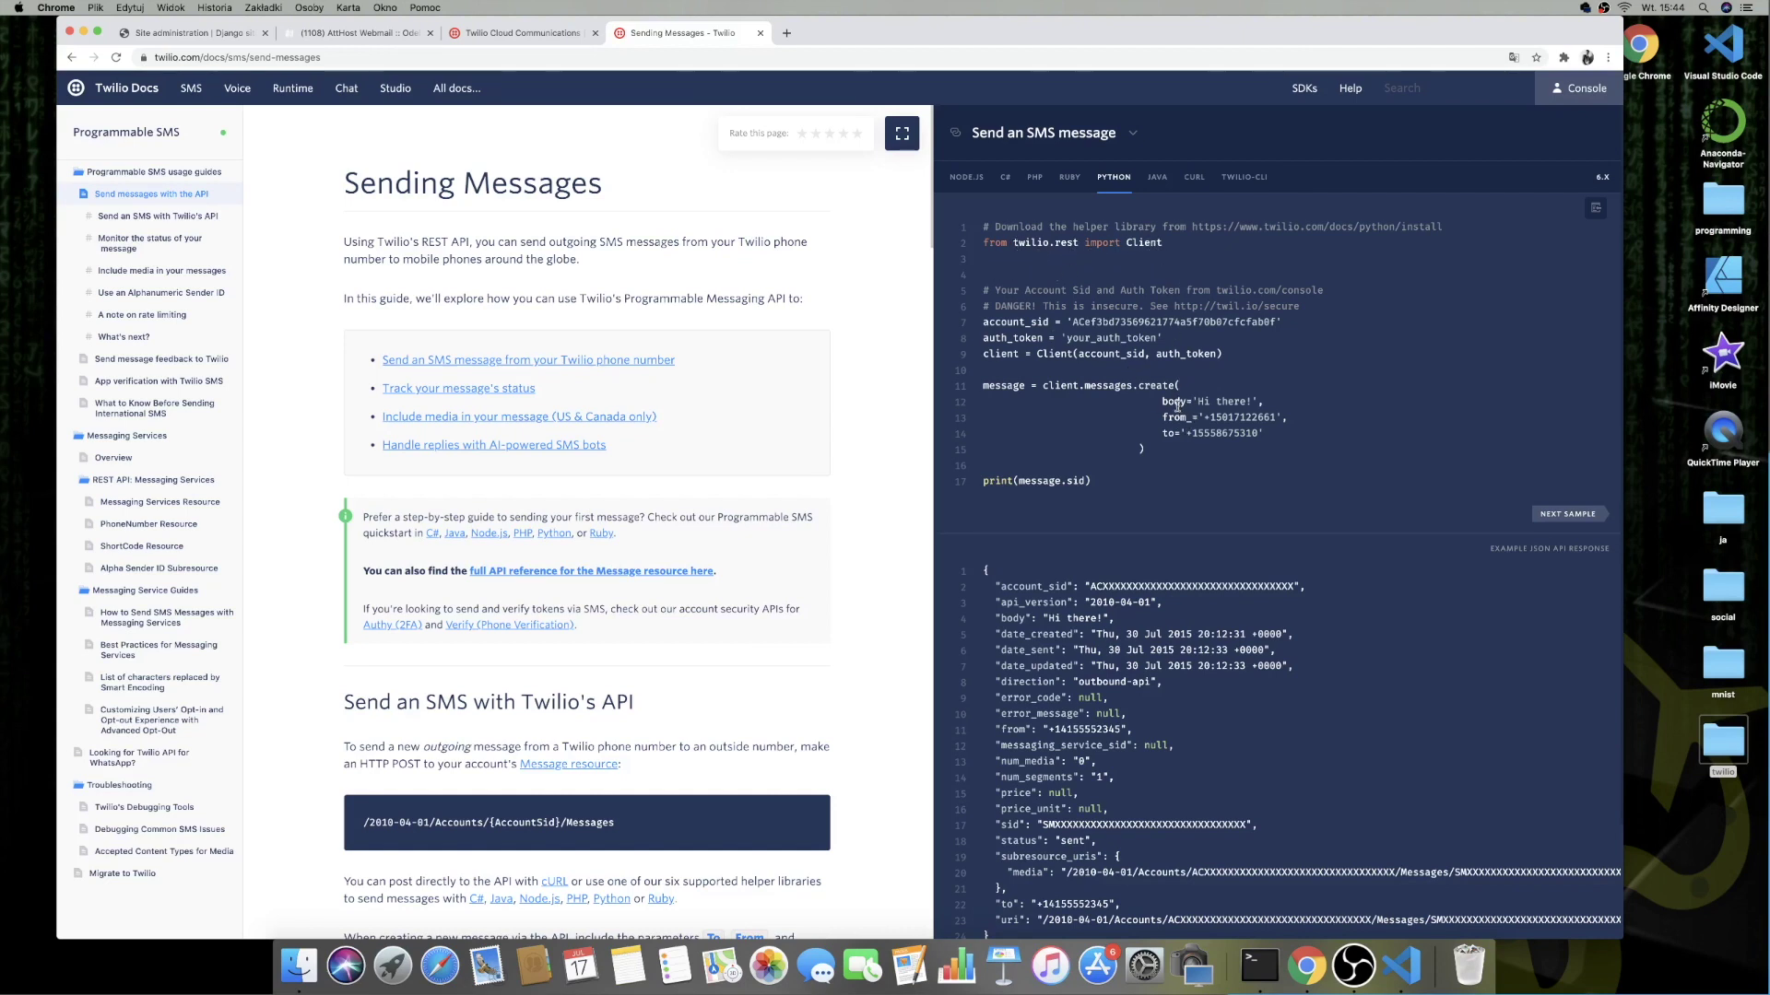
pyautogui.moveTo(1104, 485); pyautogui.dragTo(980, 326)
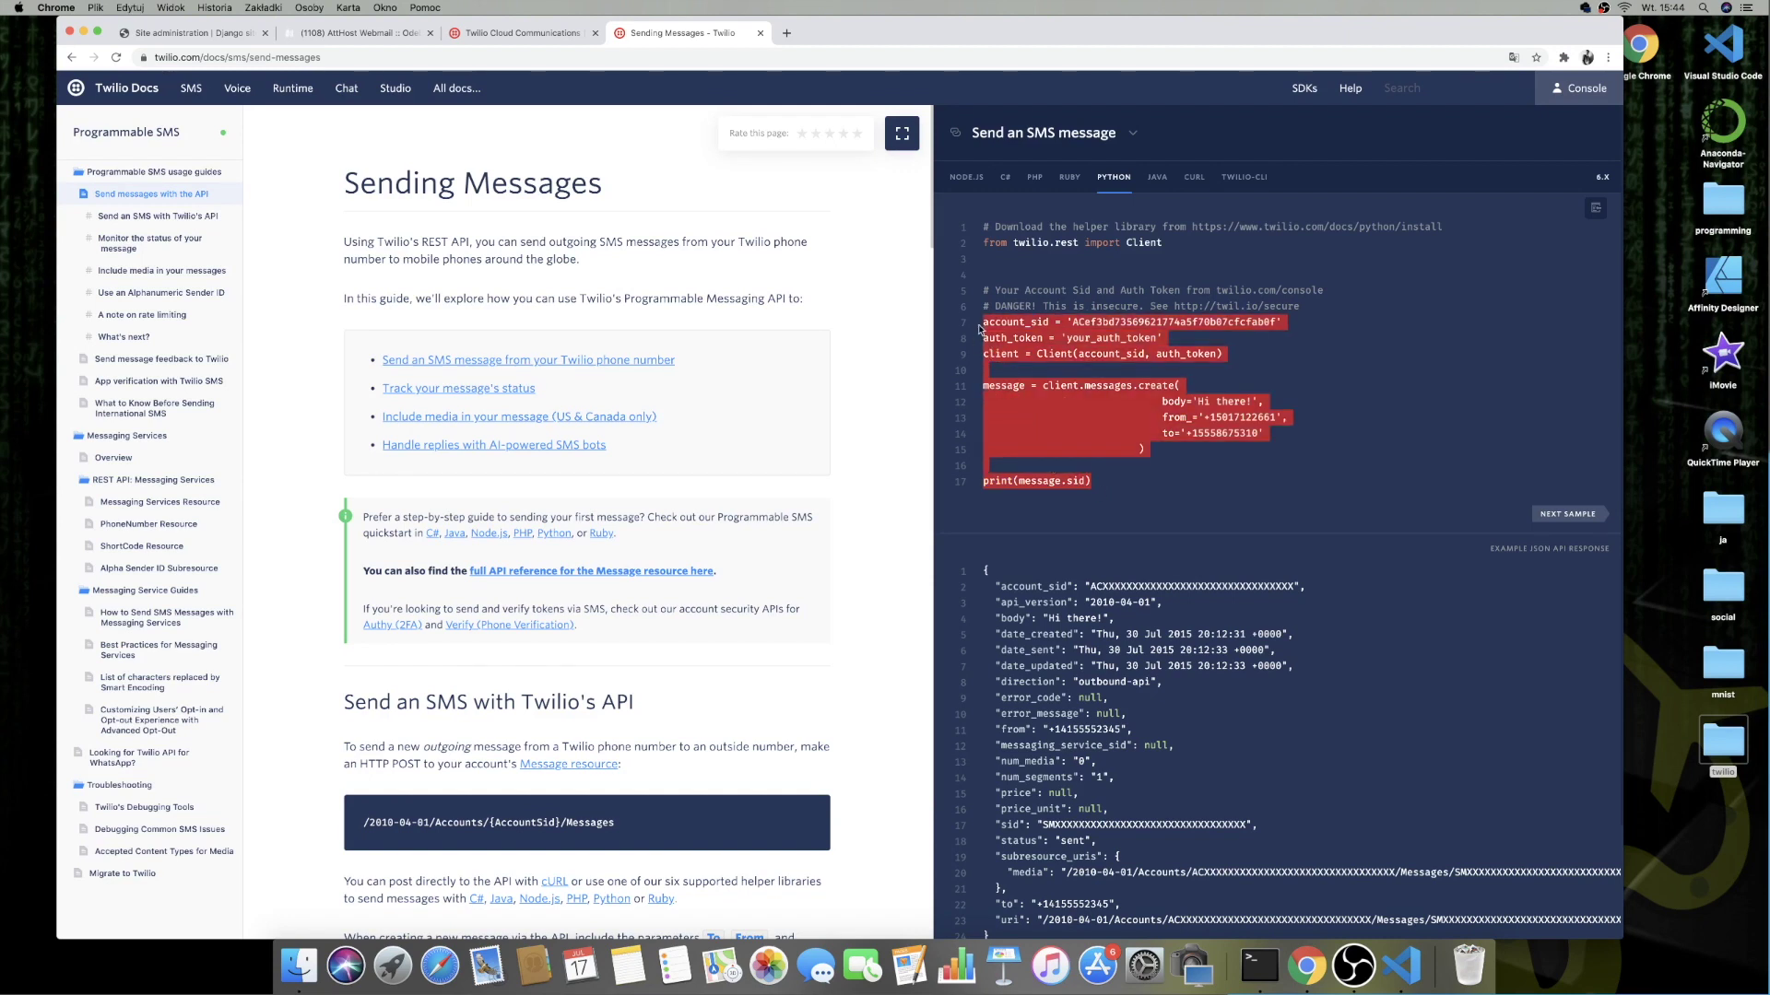
pyautogui.press('super+Tab')
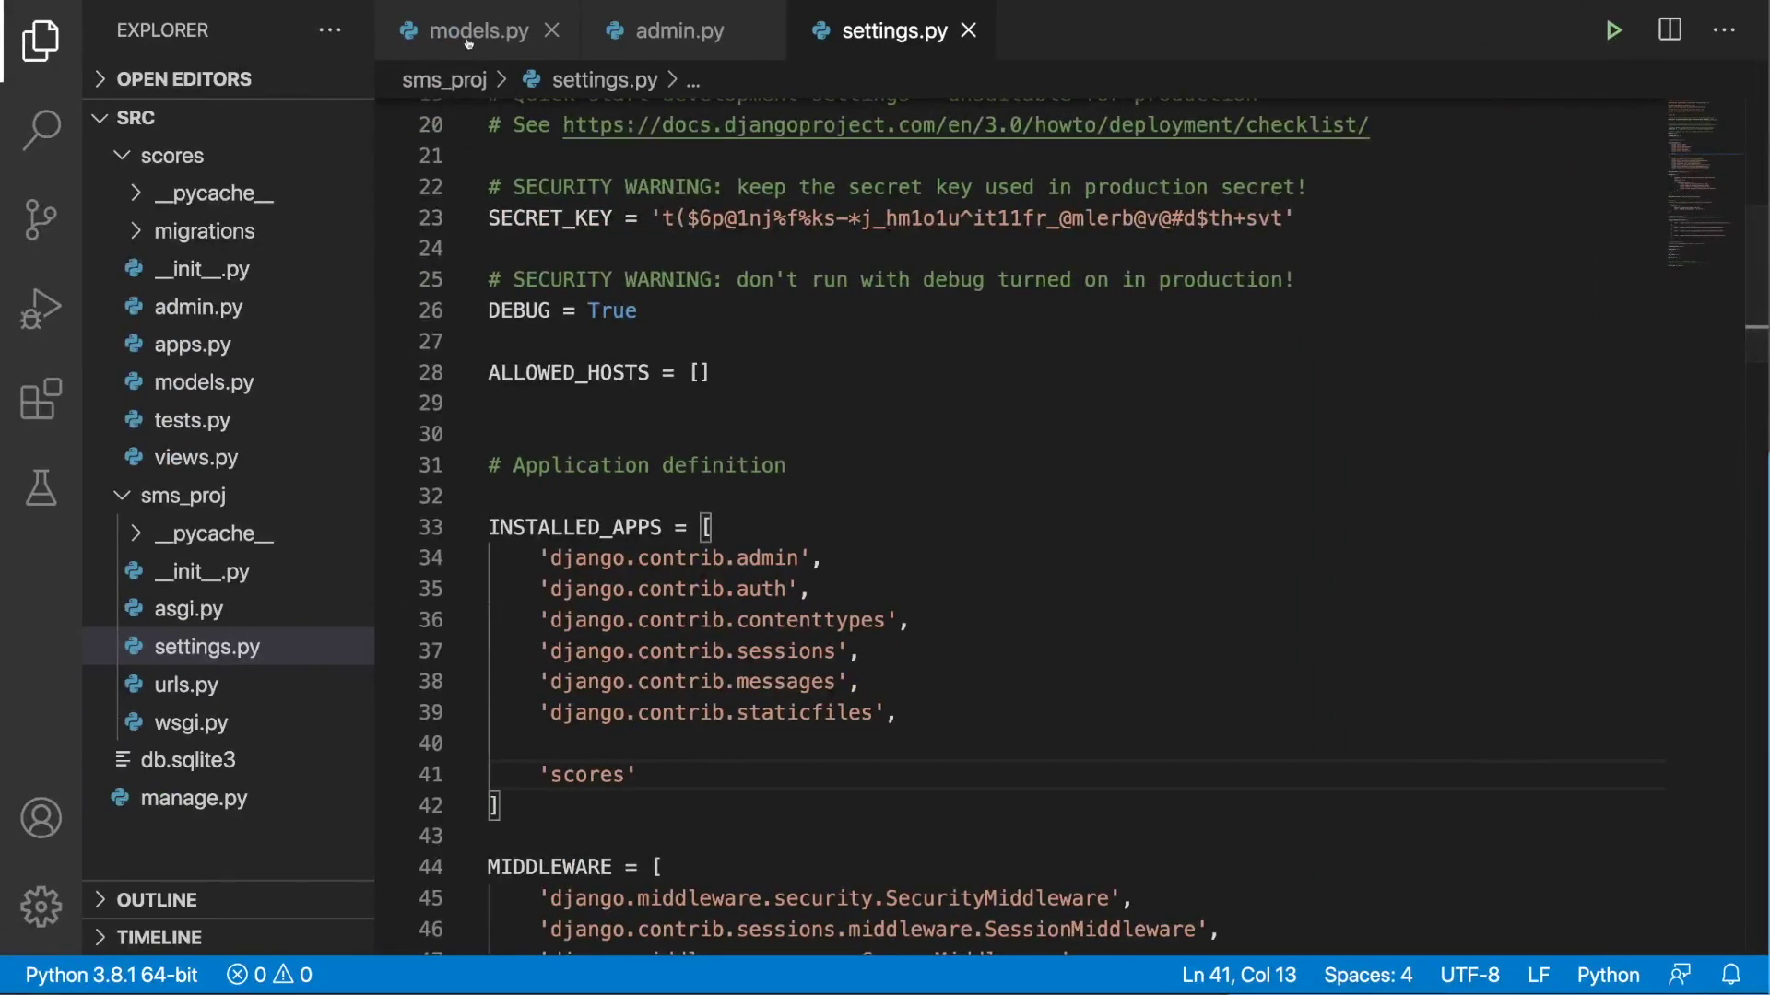
# Step: Give Score a save(self, *args, **kwargs) override returning super().save(*args, **kwargs)
pyautogui.click(477, 31)
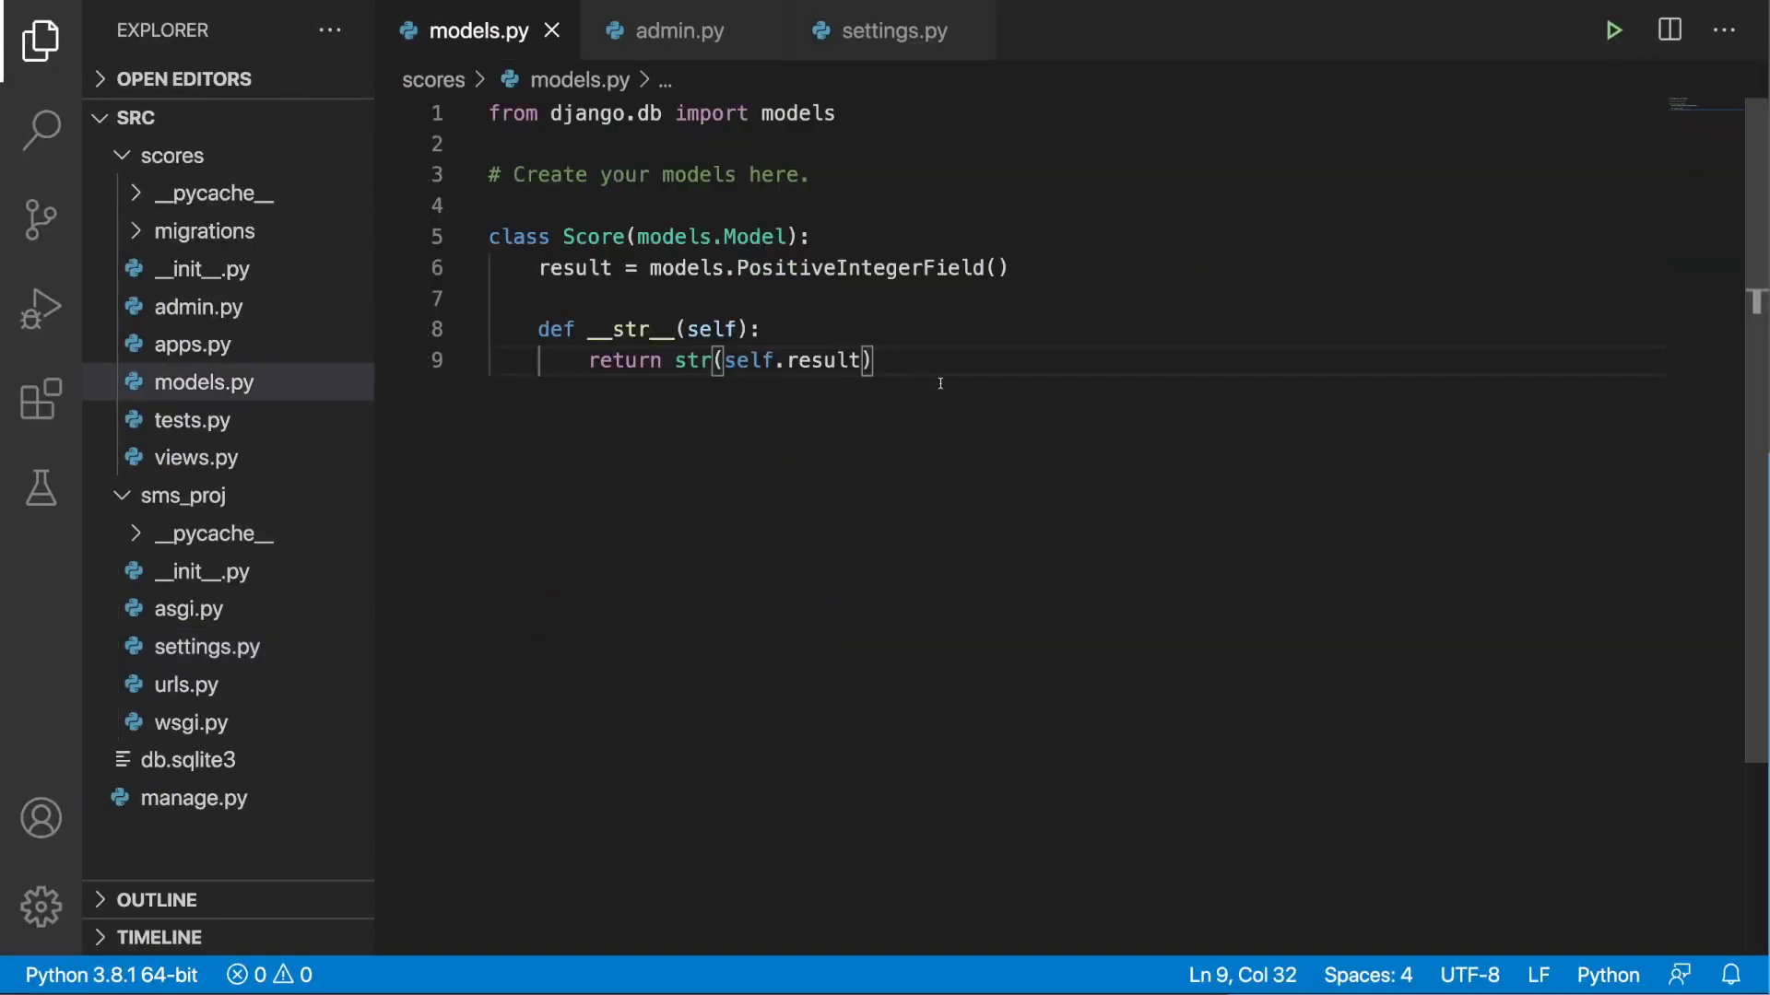
pyautogui.press('Return')
pyautogui.press('Return')
pyautogui.write('def sa')
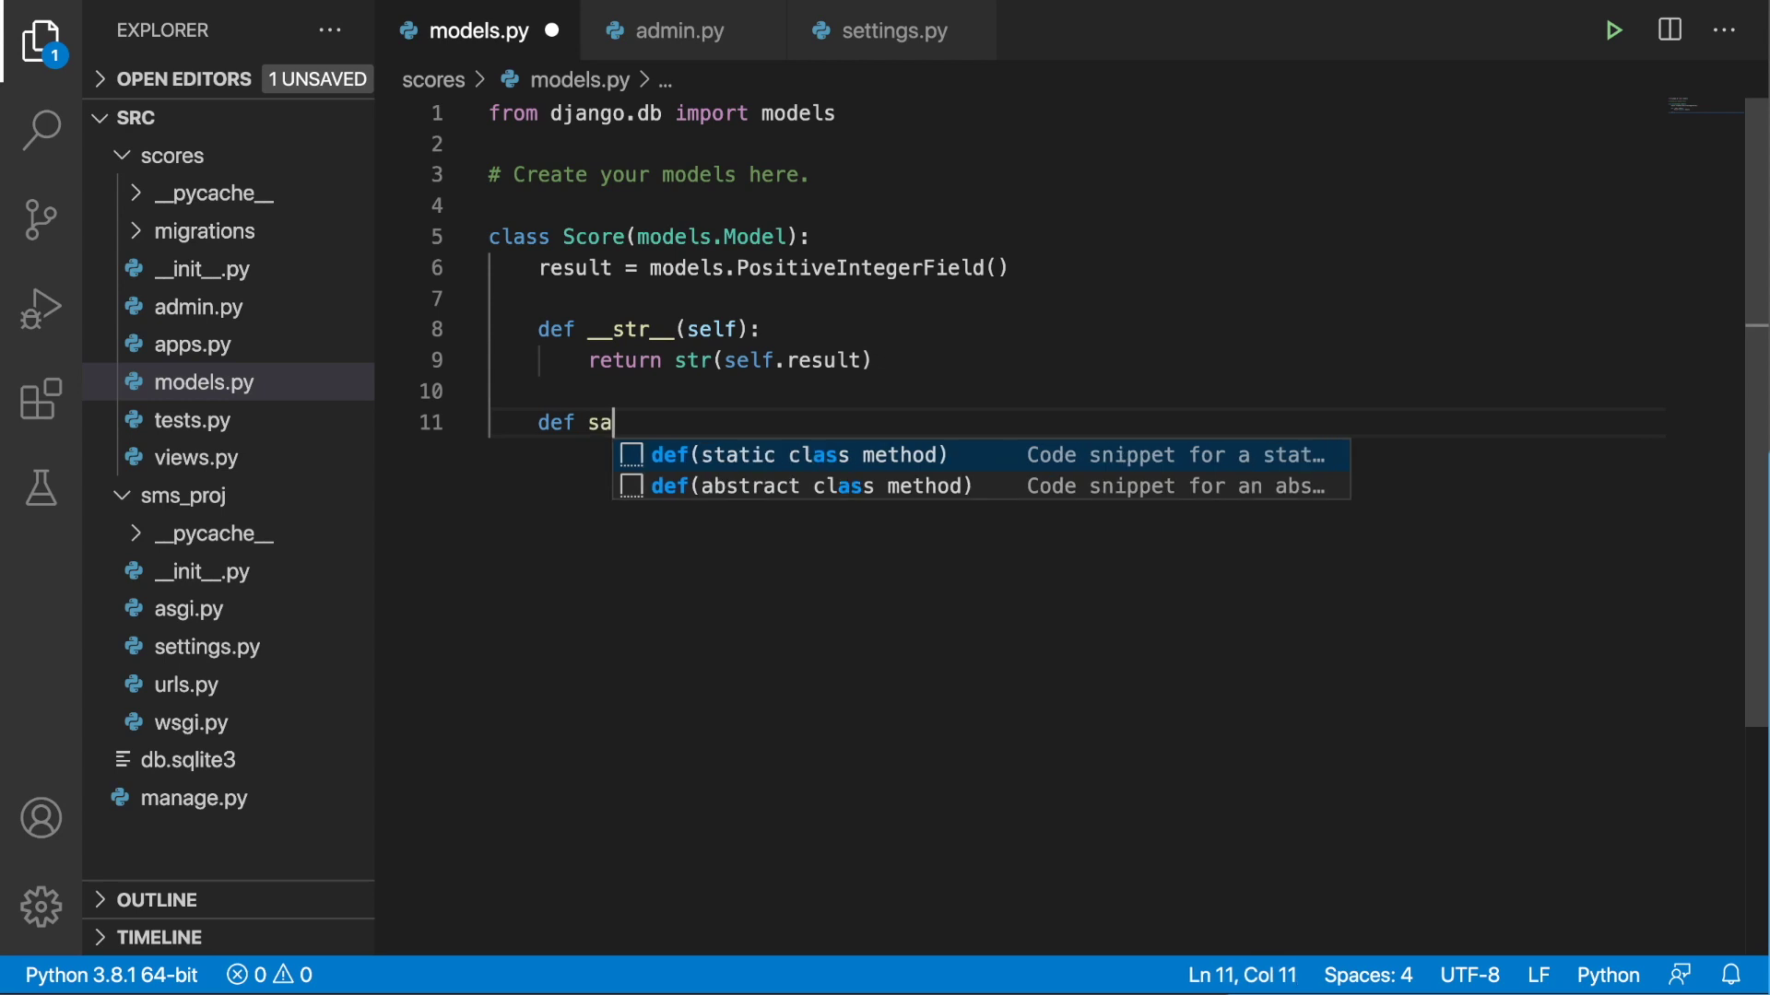
pyautogui.write('ve(self,')
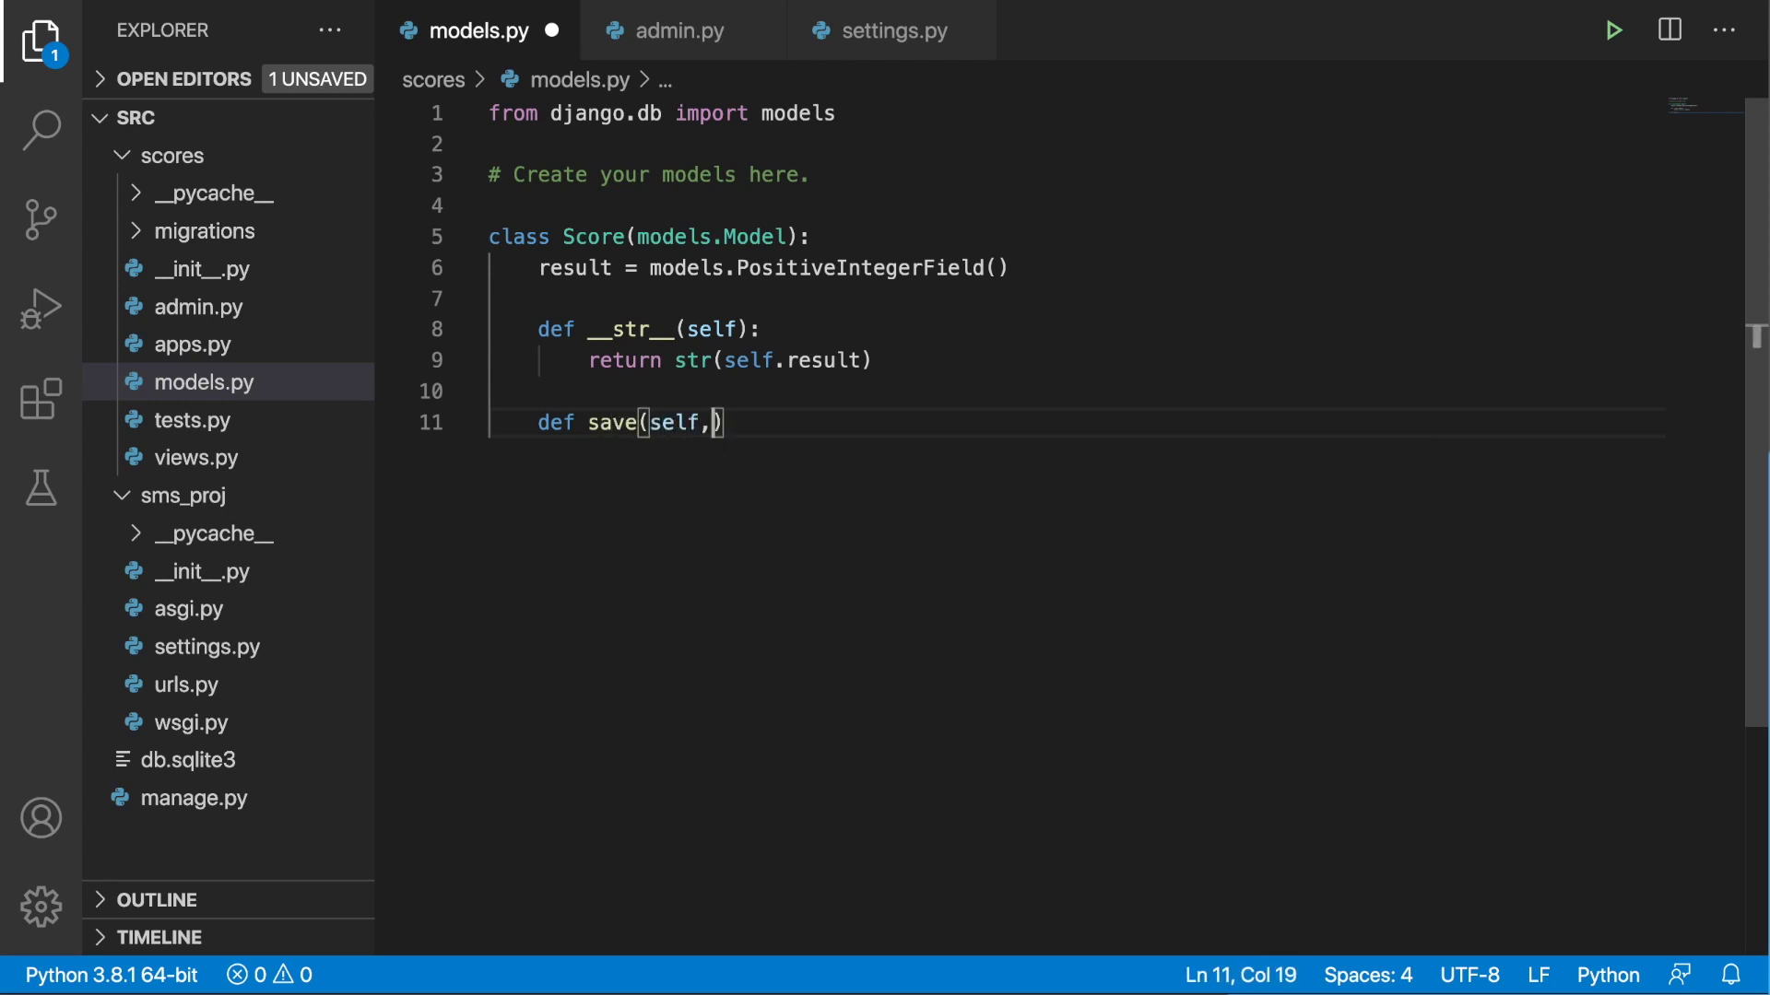
pyautogui.write(' *')
pyautogui.write('args')
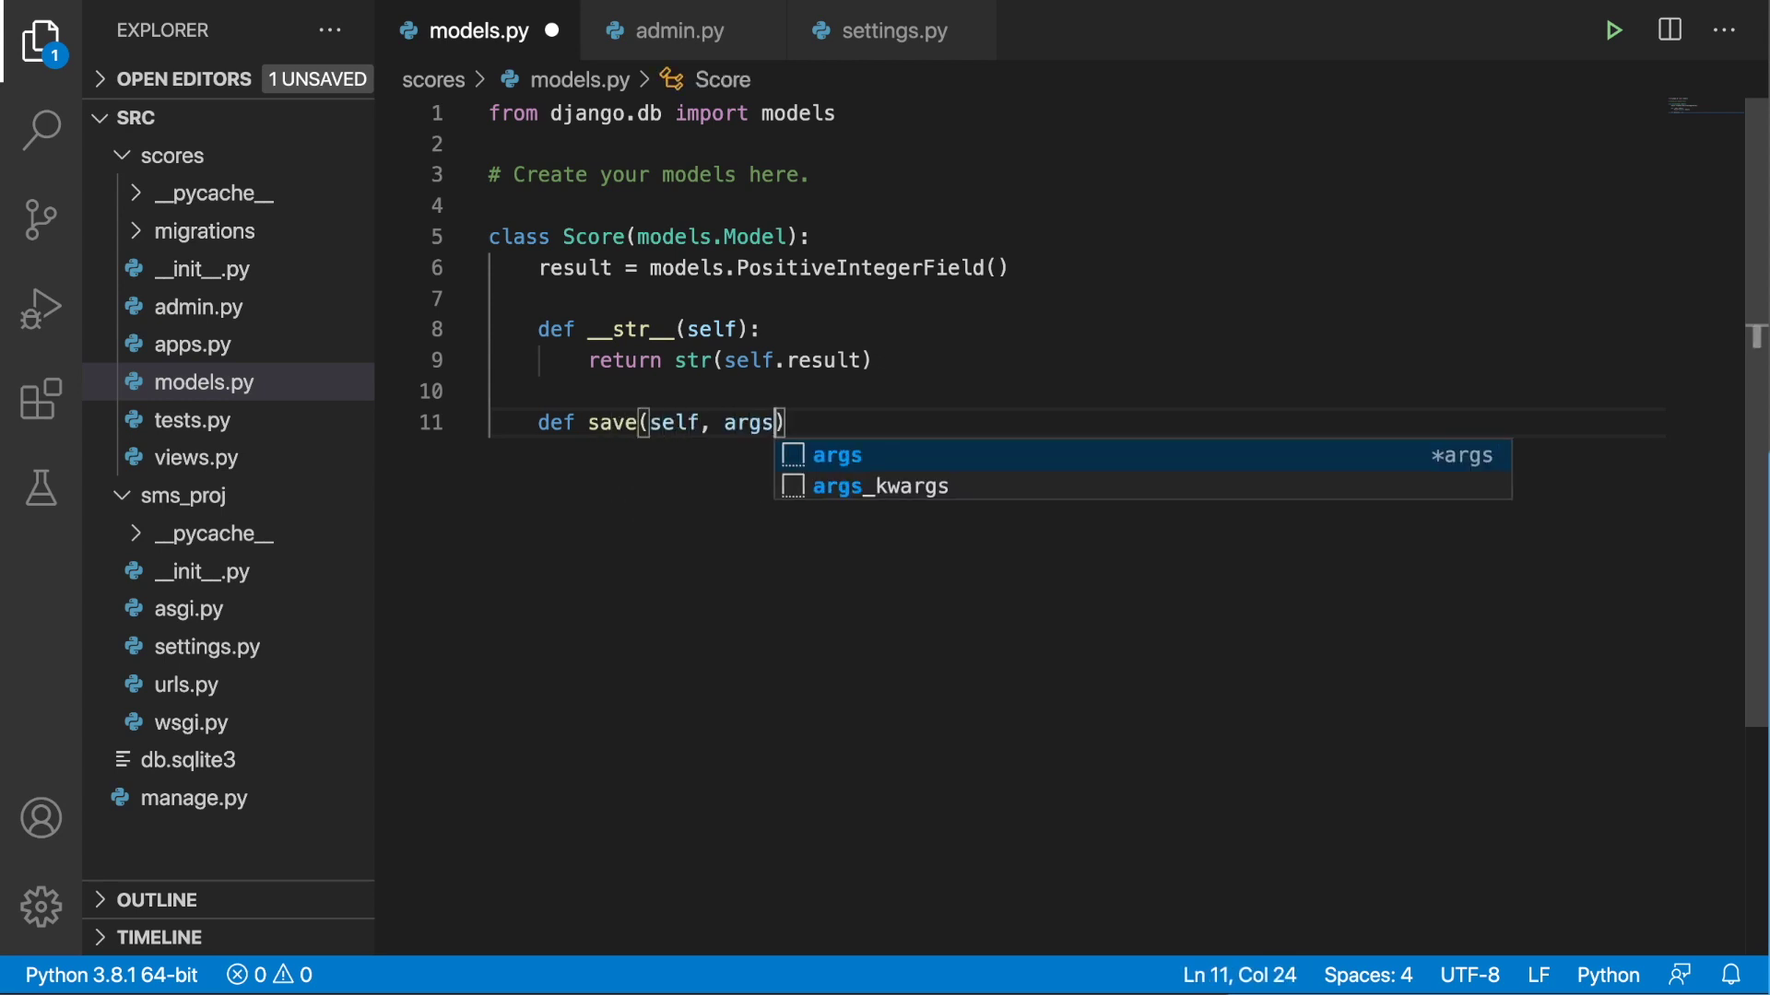
pyautogui.write(', **kwargs')
pyautogui.press('Return')
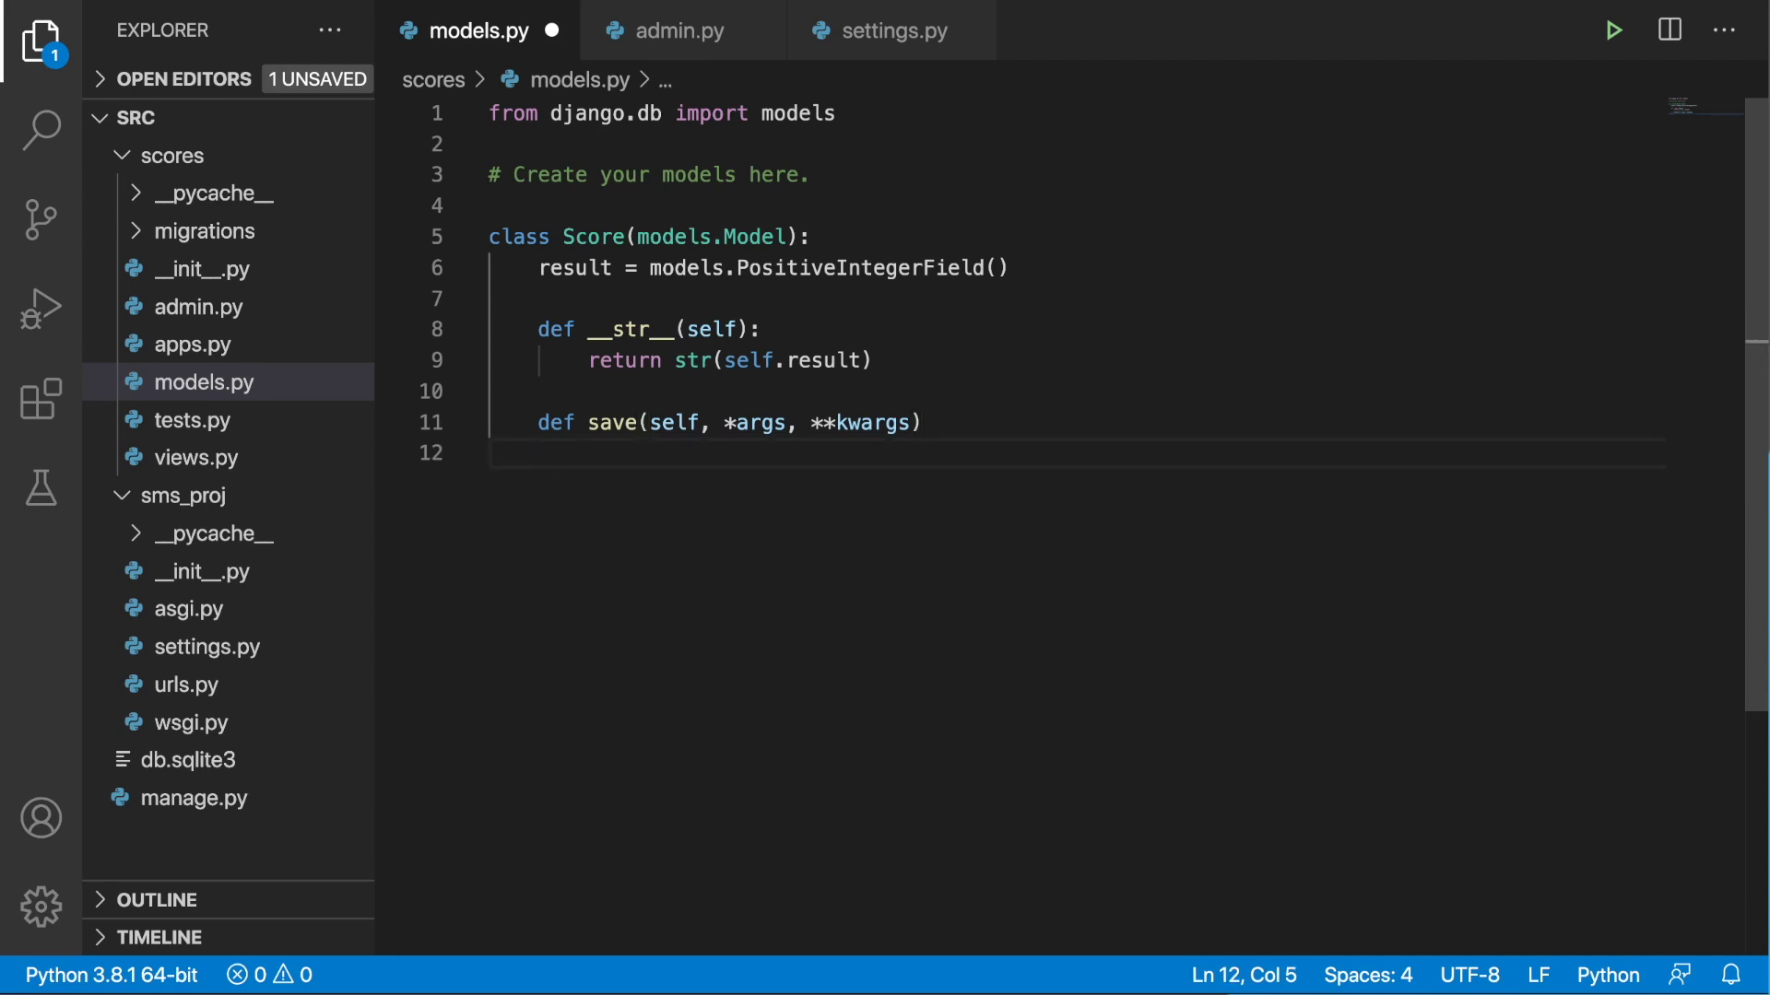
pyautogui.write('return')
pyautogui.press('BackSpace')
pyautogui.press('BackSpace')
pyautogui.press('BackSpace')
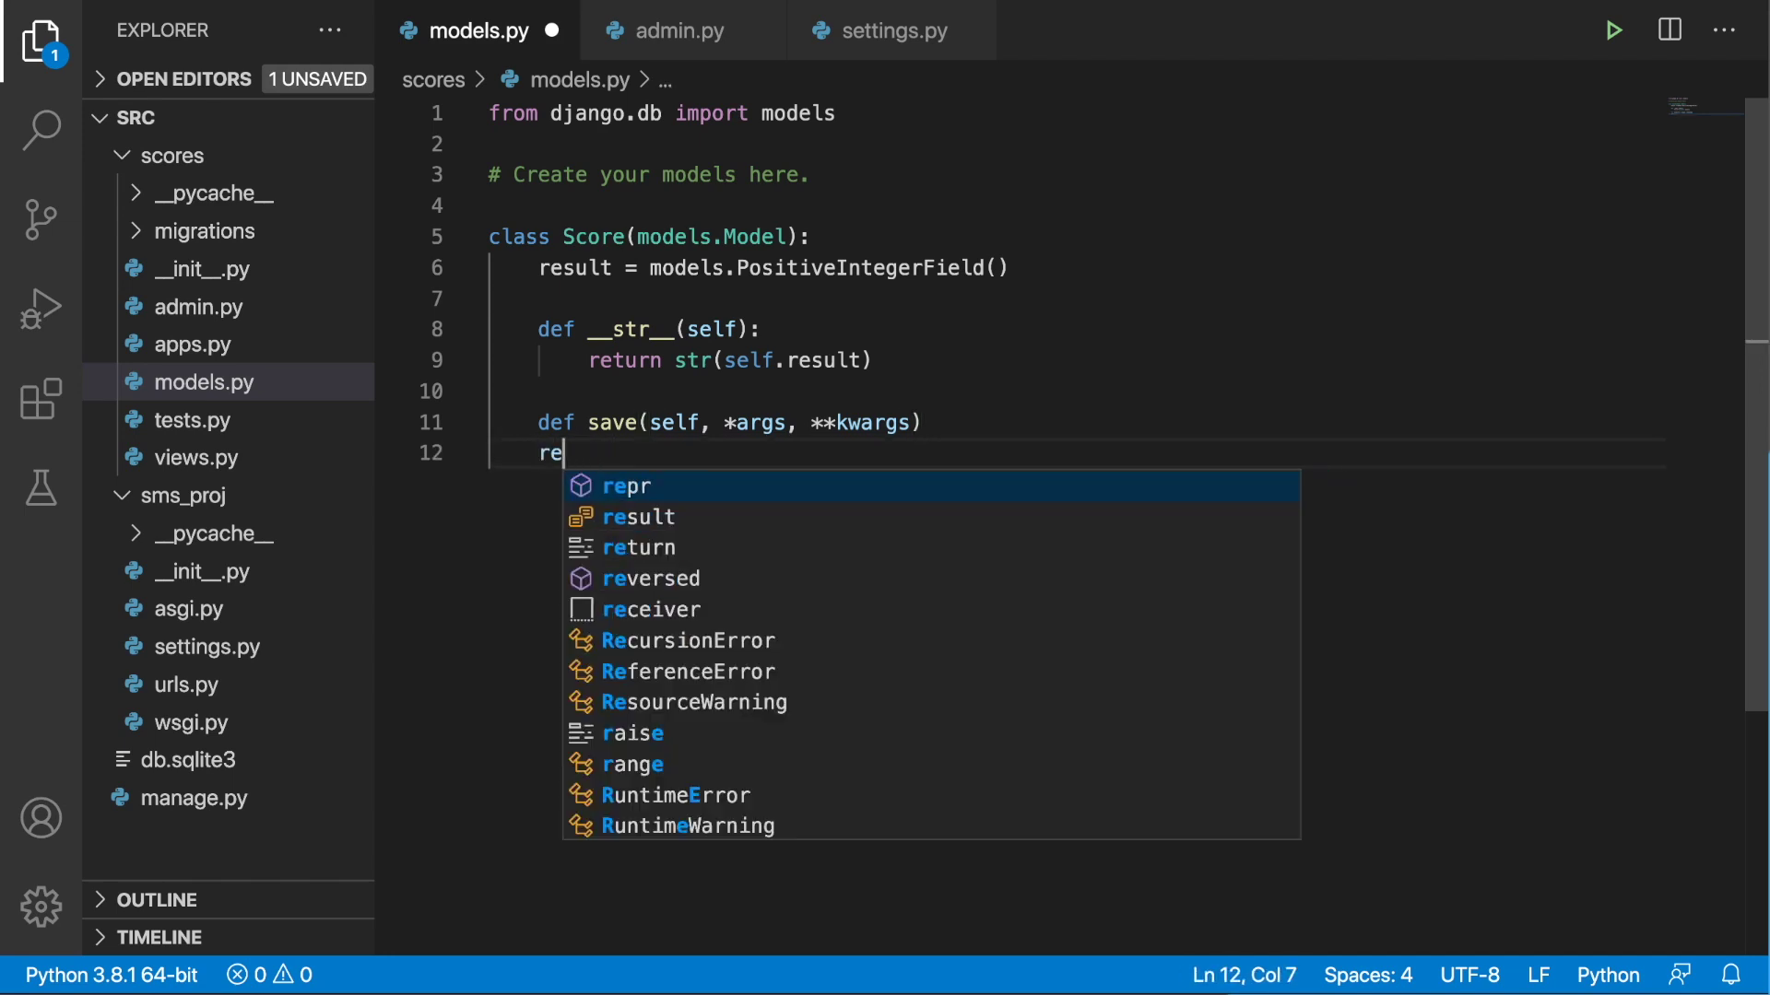
pyautogui.press('BackSpace')
pyautogui.press('BackSpace')
pyautogui.press('BackSpace')
pyautogui.press('BackSpace')
pyautogui.write(':')
pyautogui.press('Return')
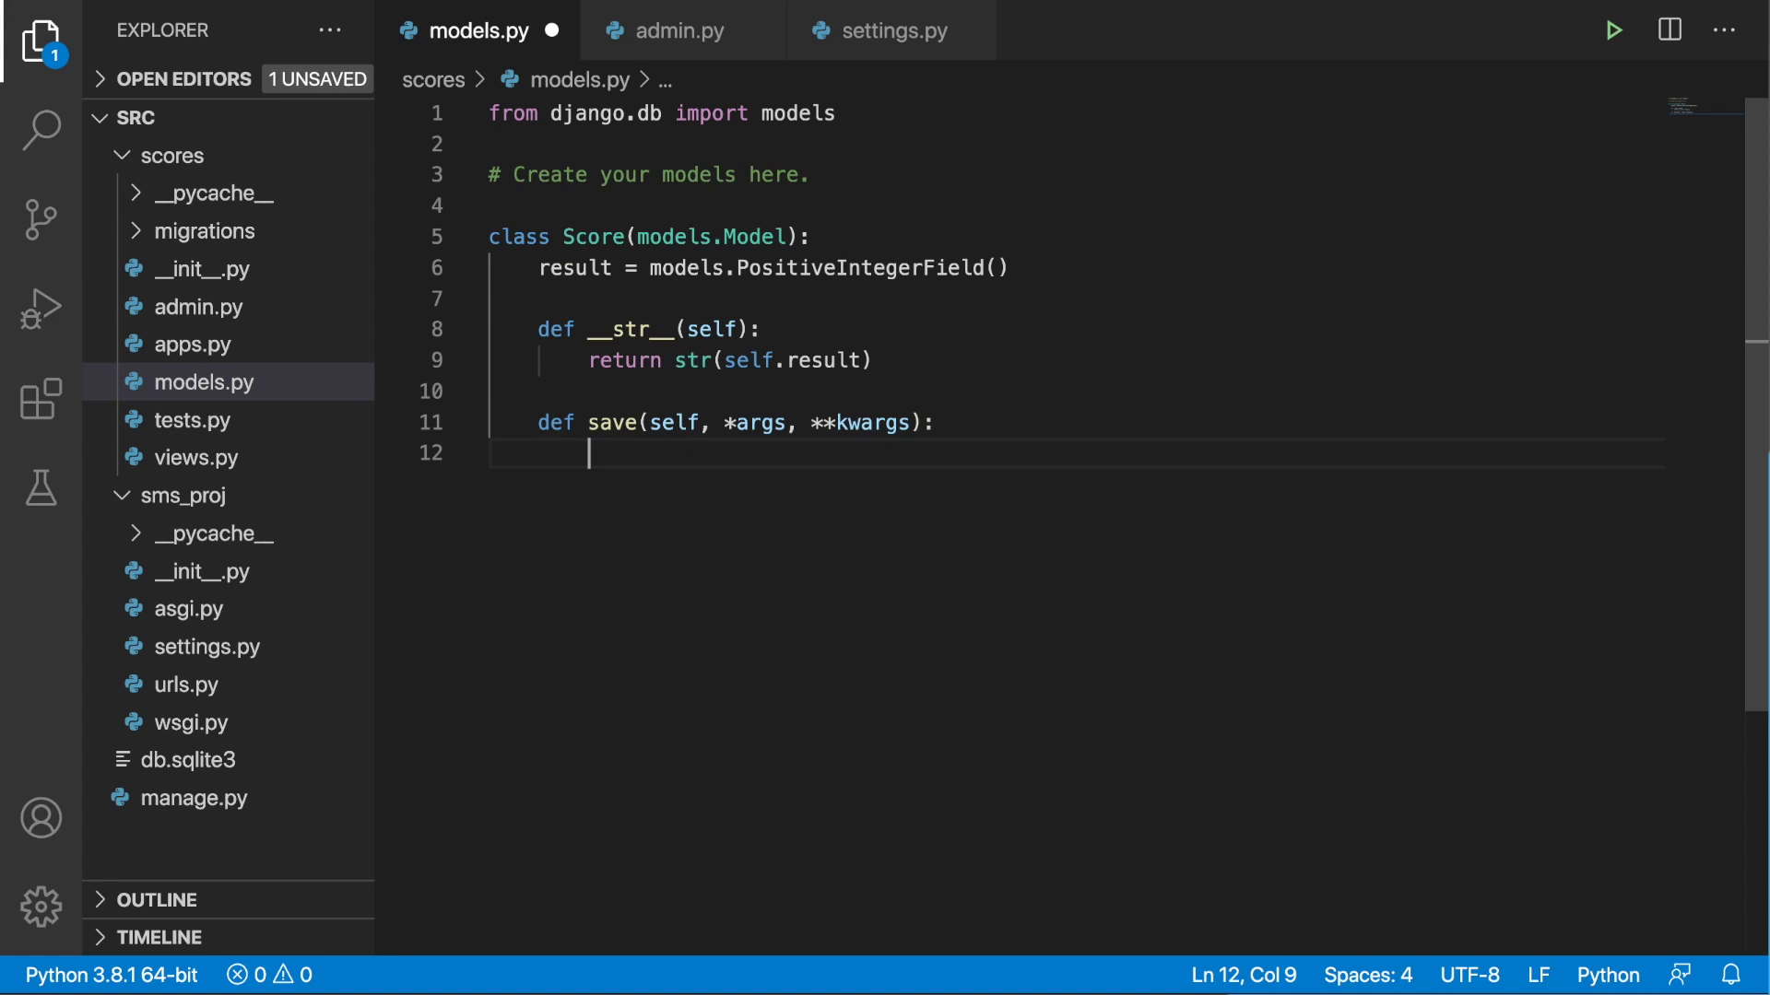
pyautogui.write('return s')
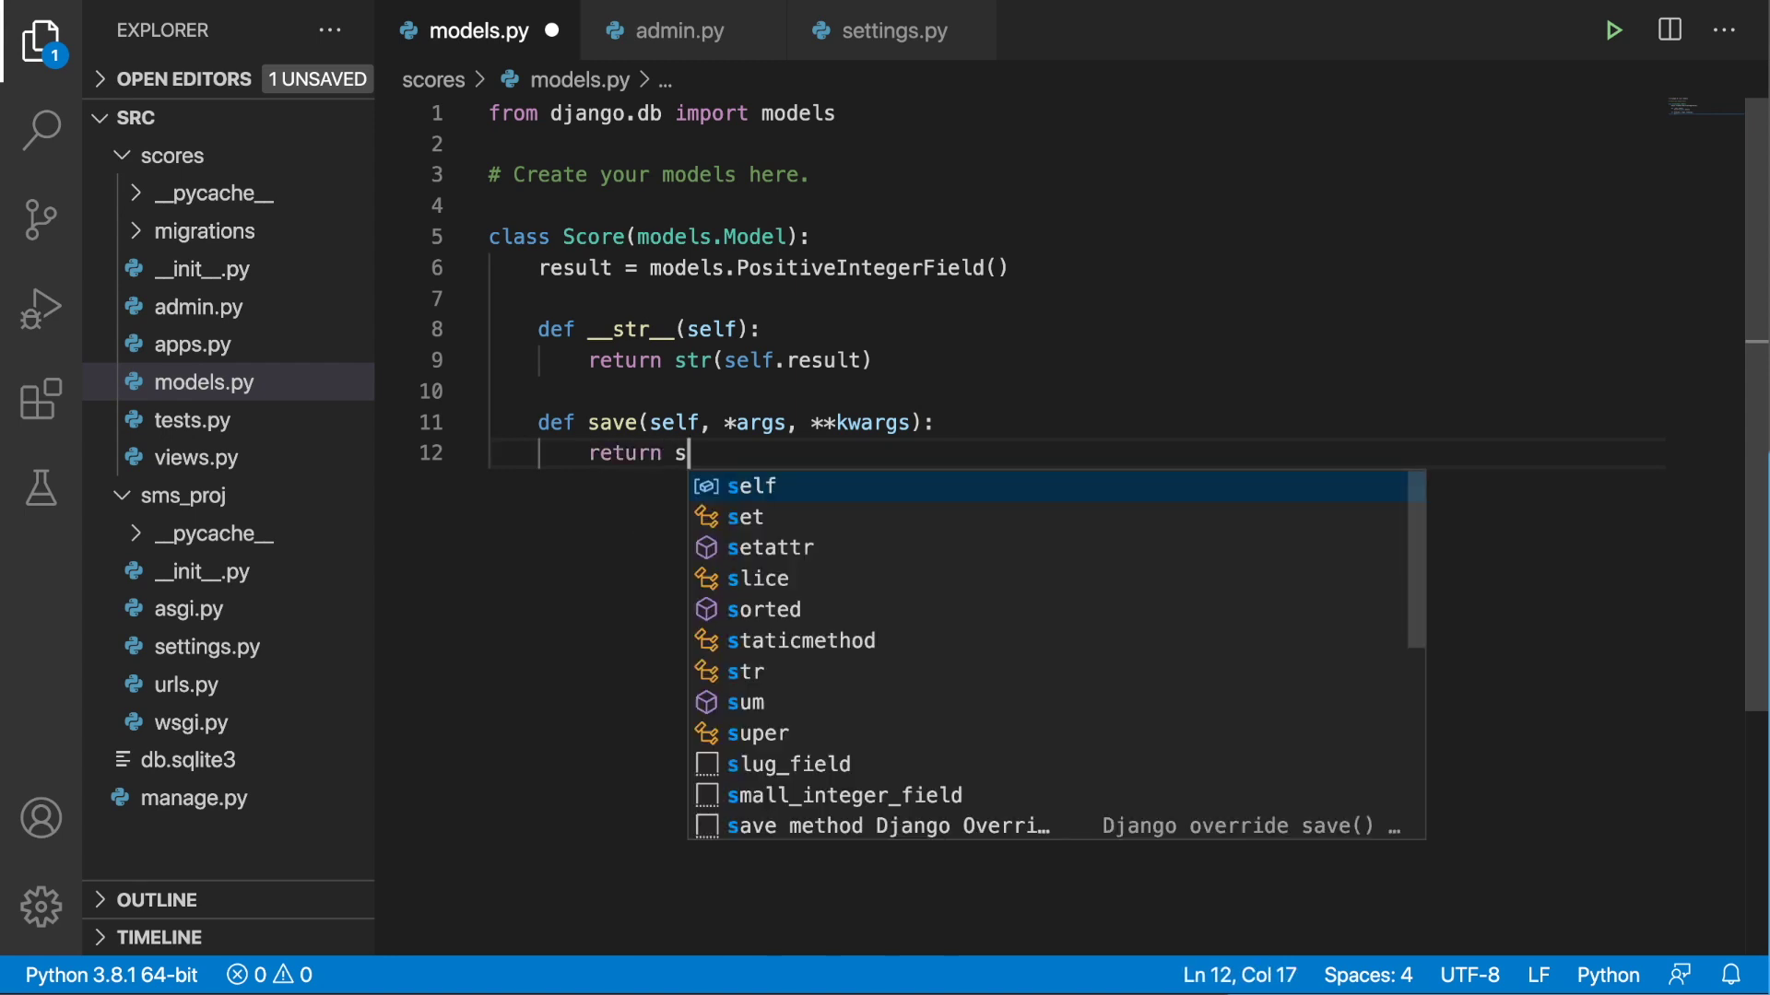
pyautogui.write('uper().sa')
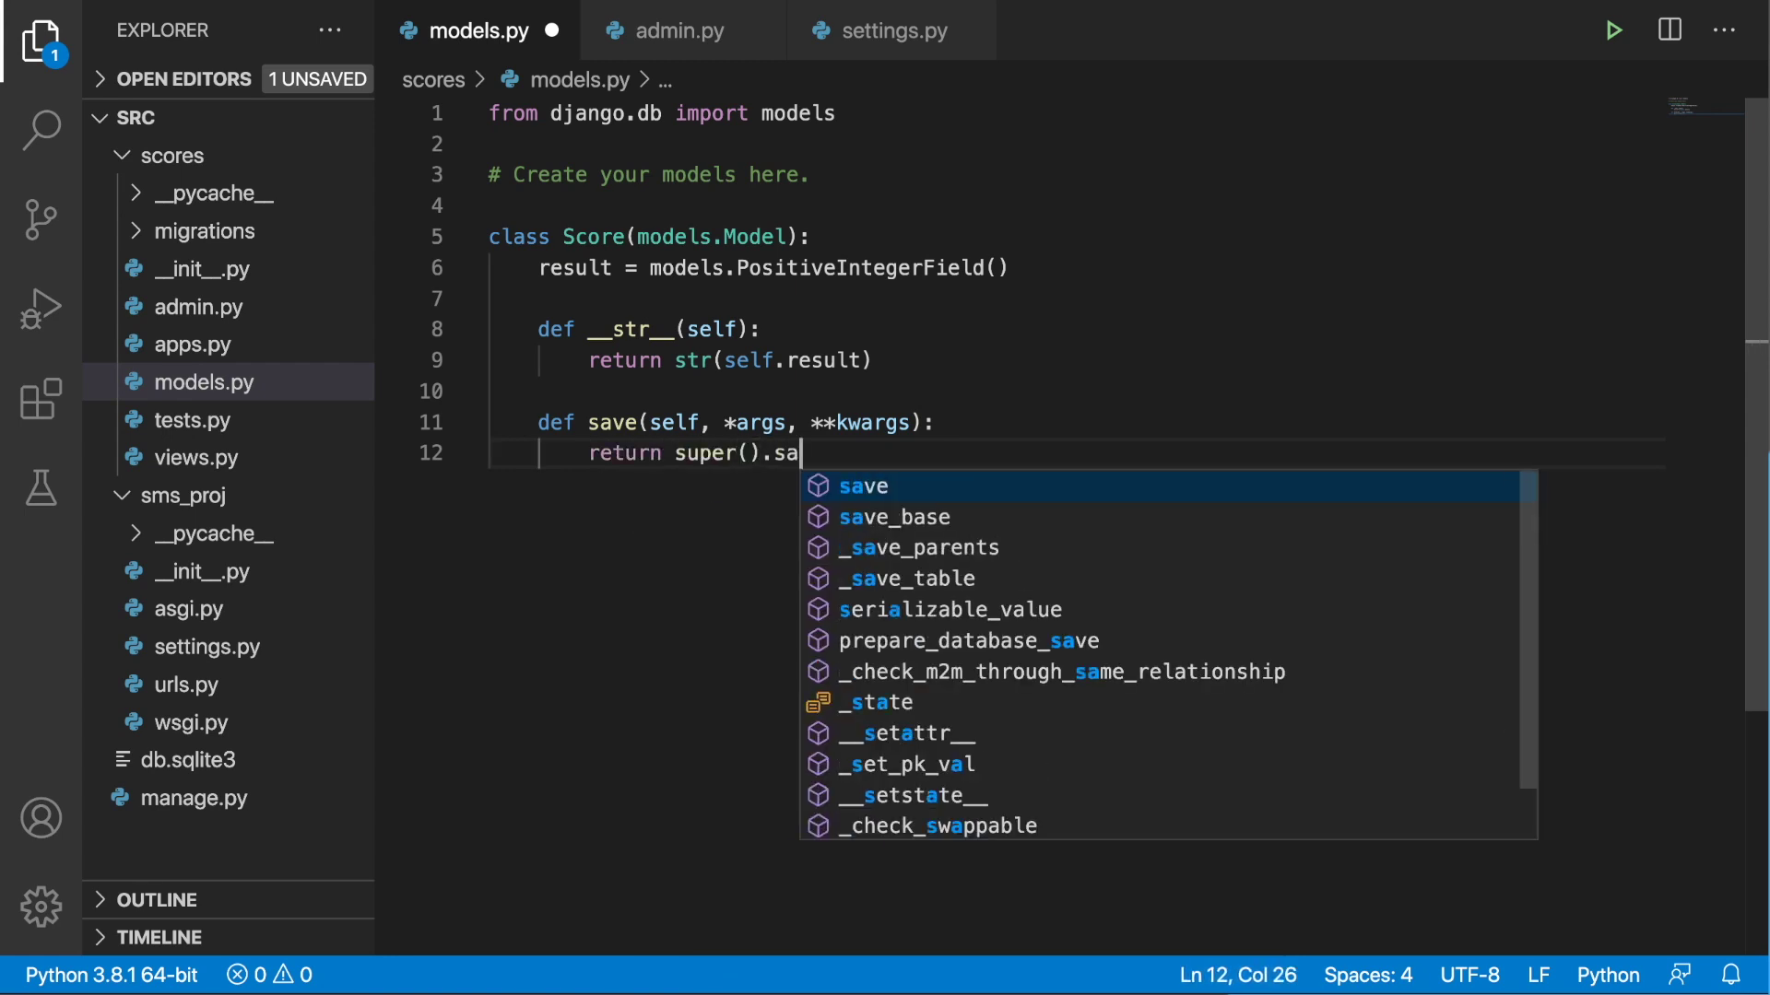
pyautogui.write('ve(q')
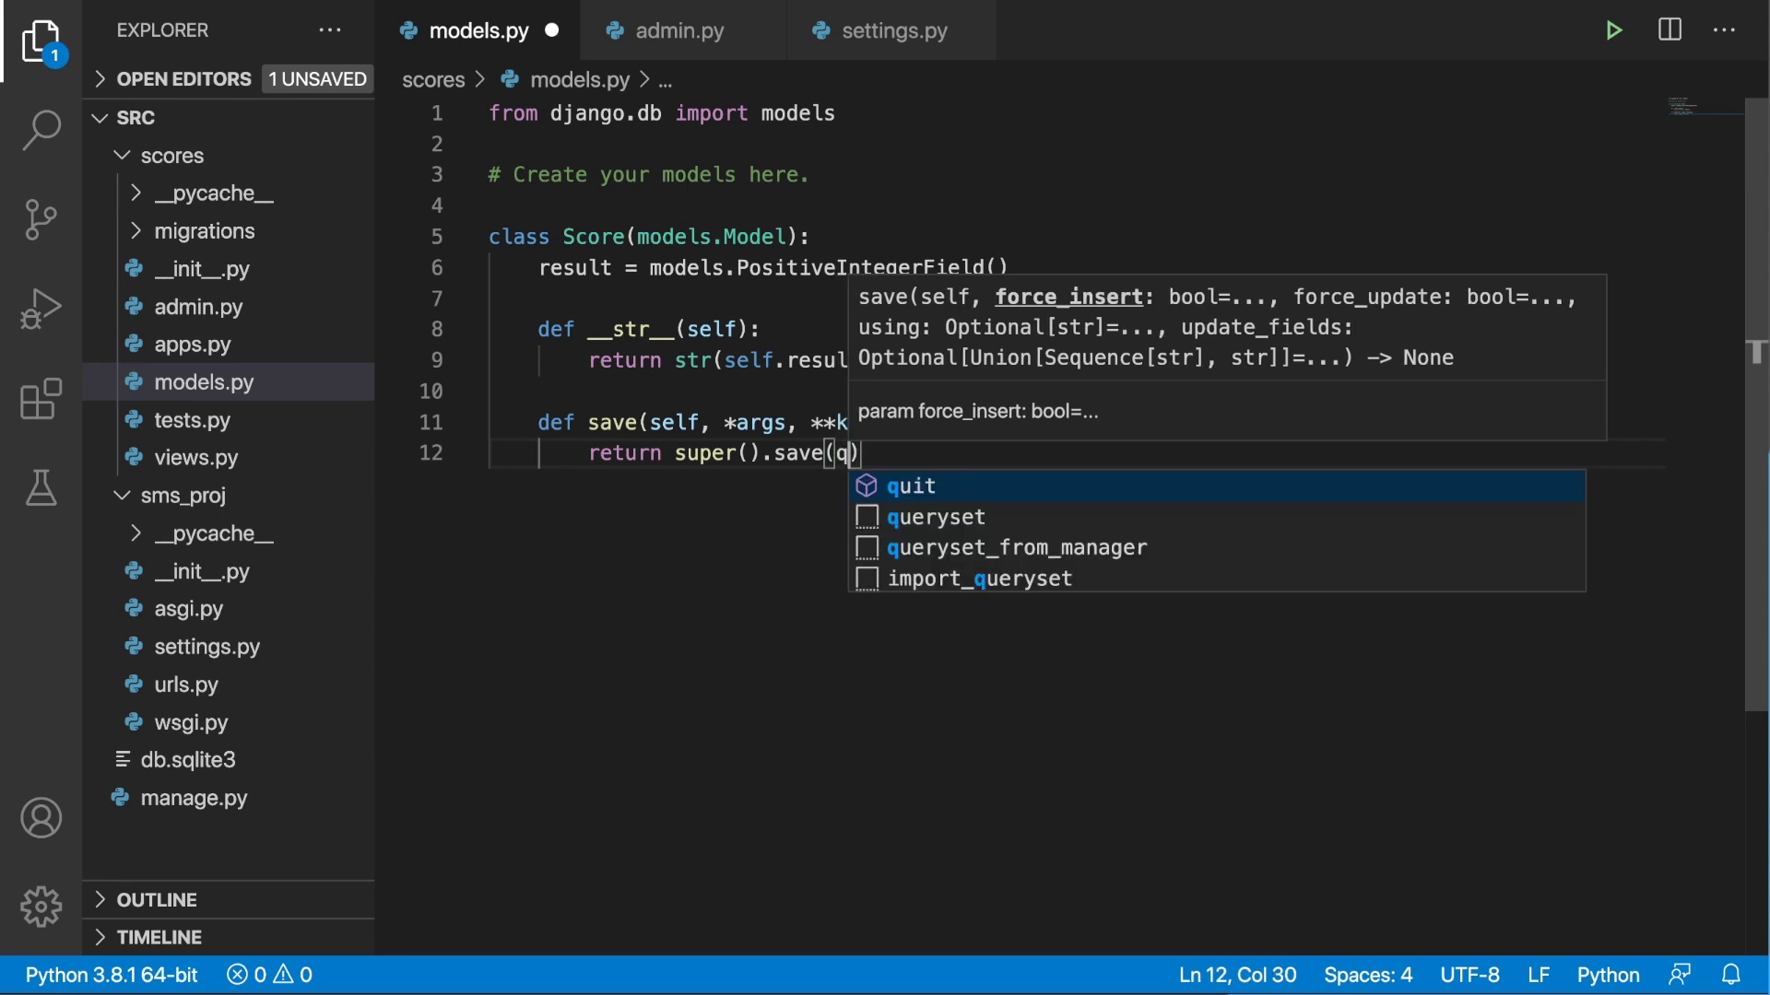
pyautogui.press('BackSpace')
pyautogui.write('ar')
pyautogui.press('Tab')
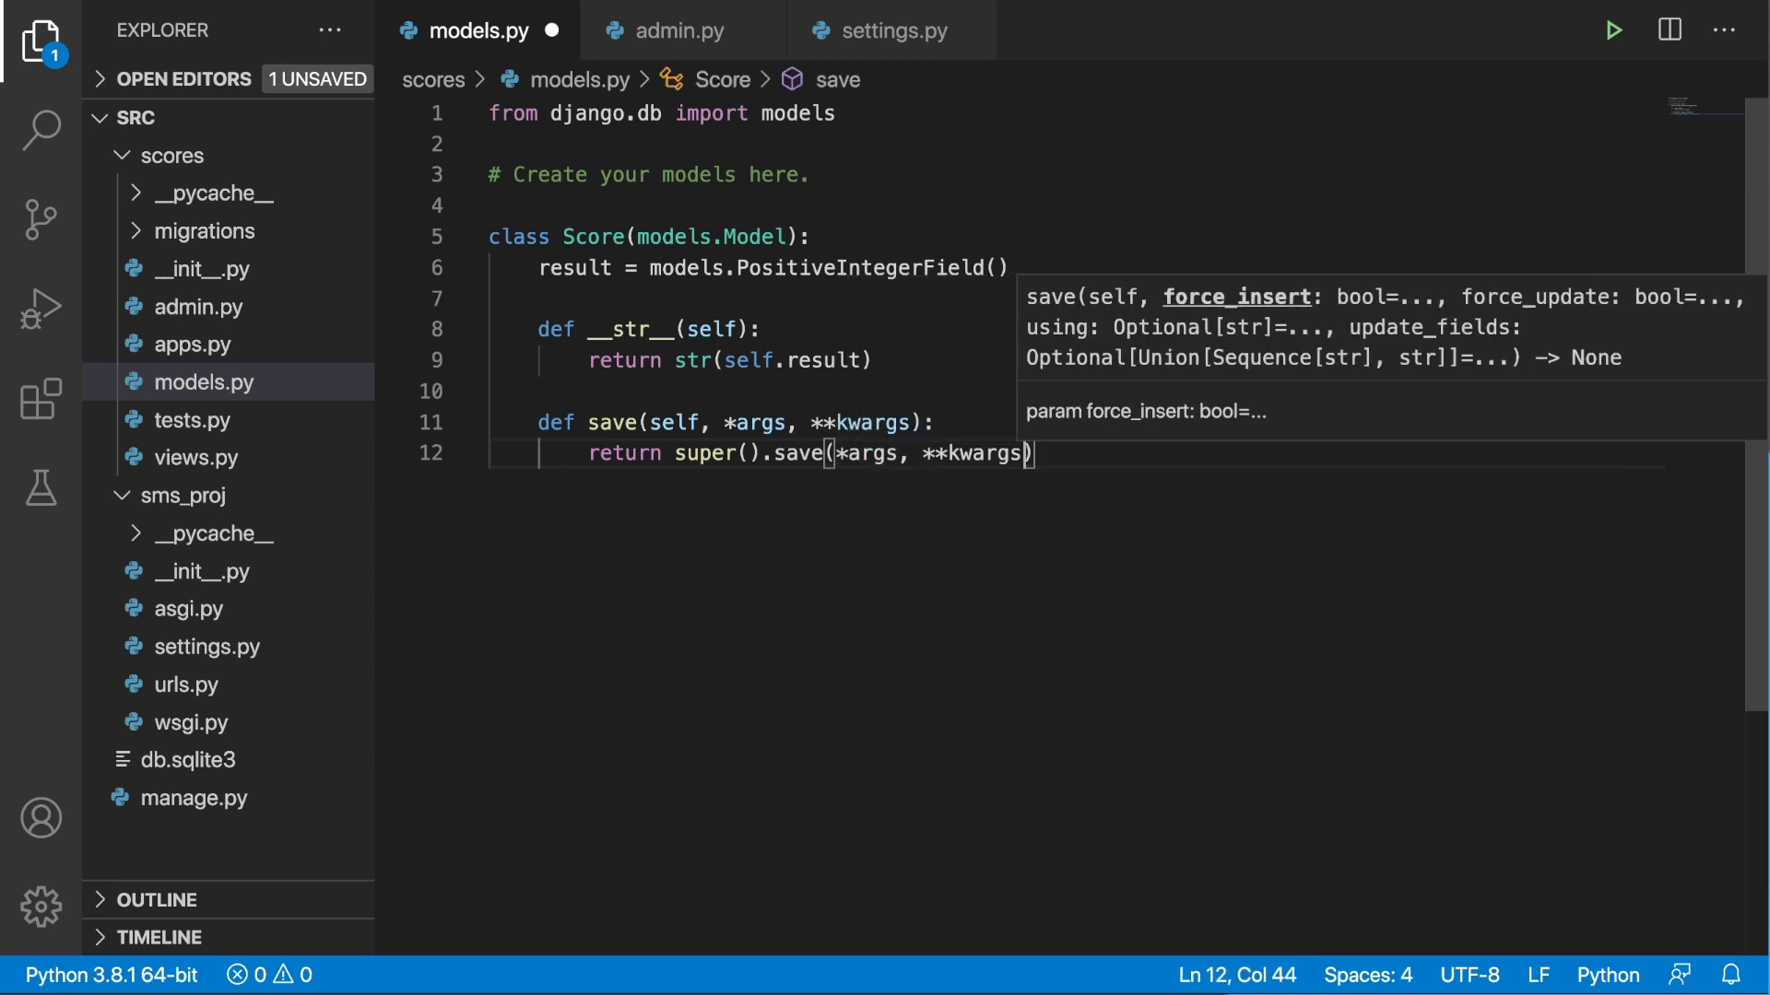
pyautogui.click(987, 422)
pyautogui.press('Return')
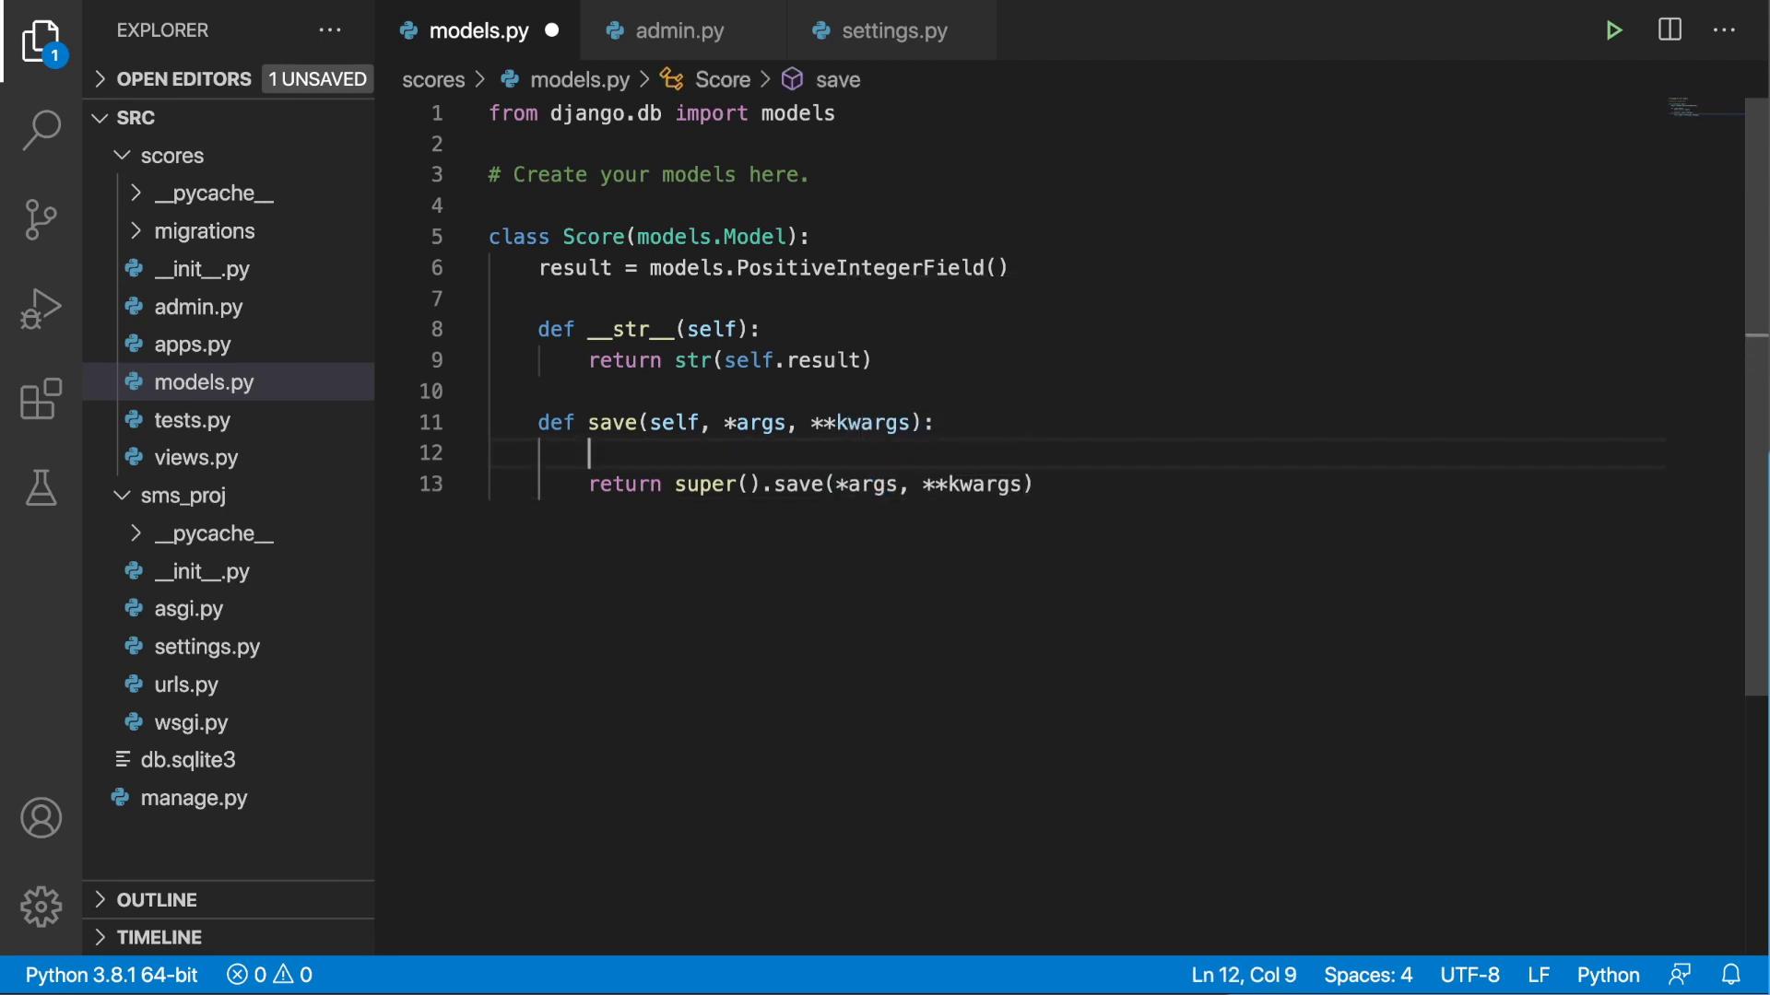
# Step: Paste the Twilio account_sid, auth_token, client and message code into save() and indent it
pyautogui.hotkey('ctrl', 'v')
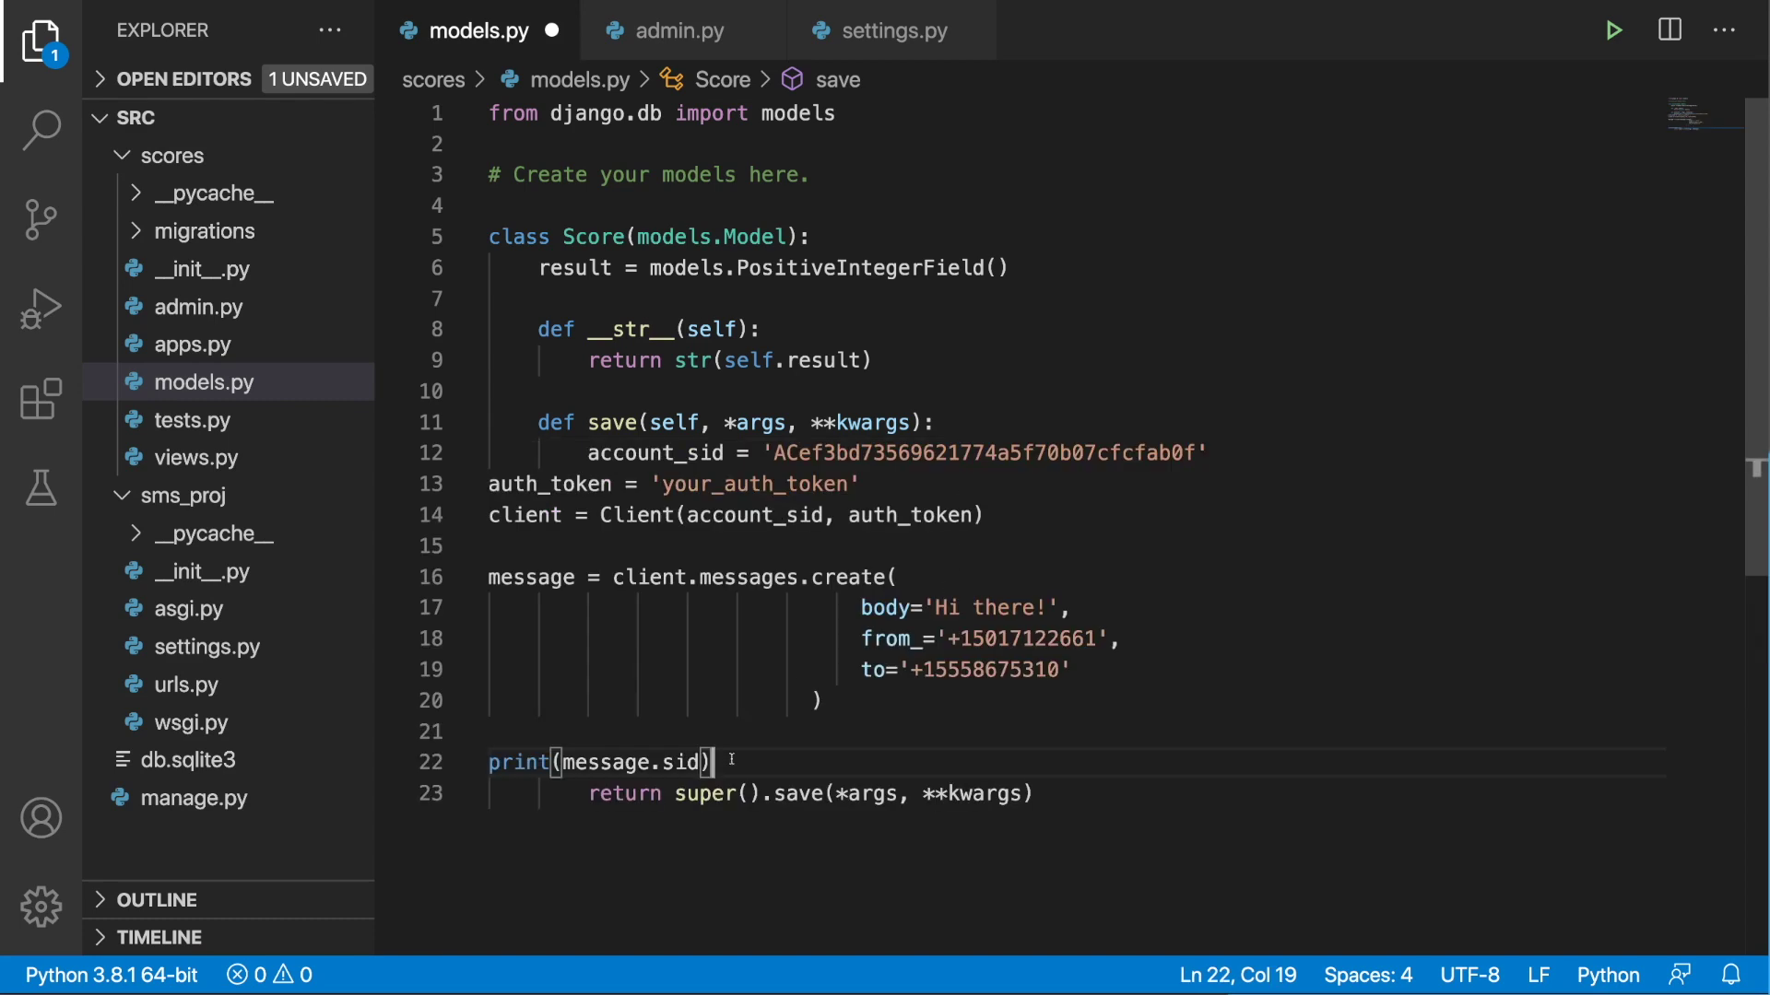
pyautogui.moveTo(714, 761); pyautogui.dragTo(489, 491)
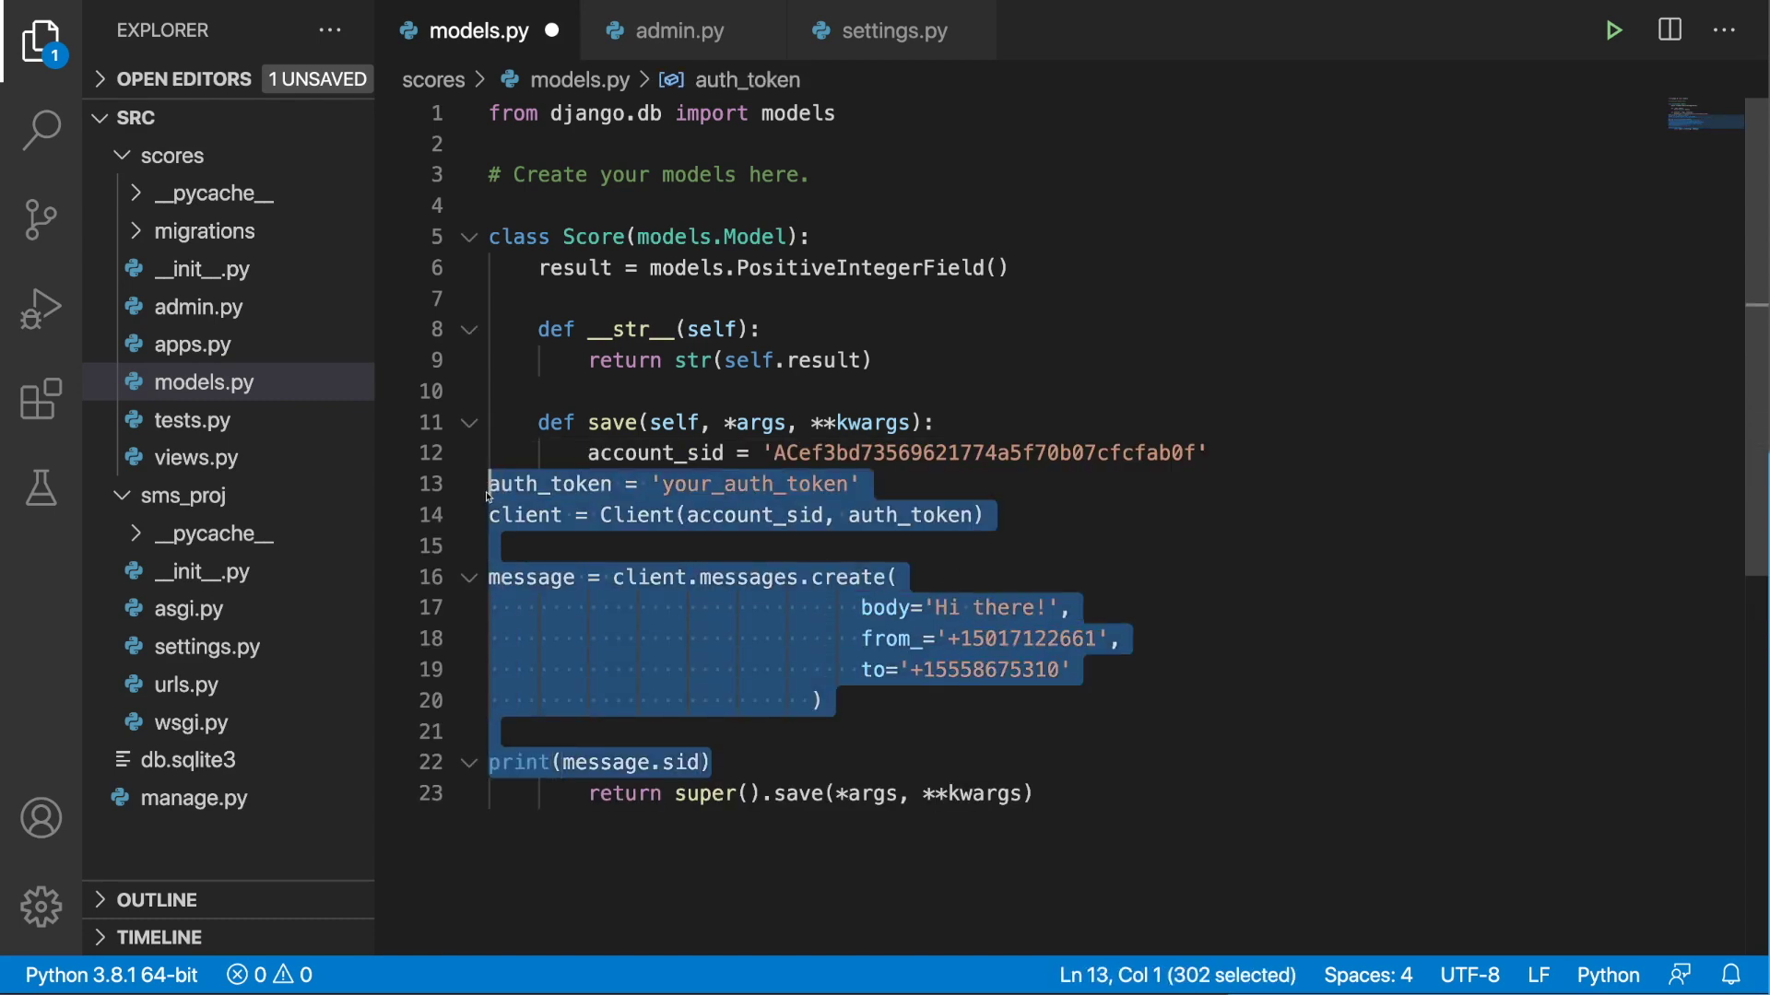
pyautogui.press('Tab')
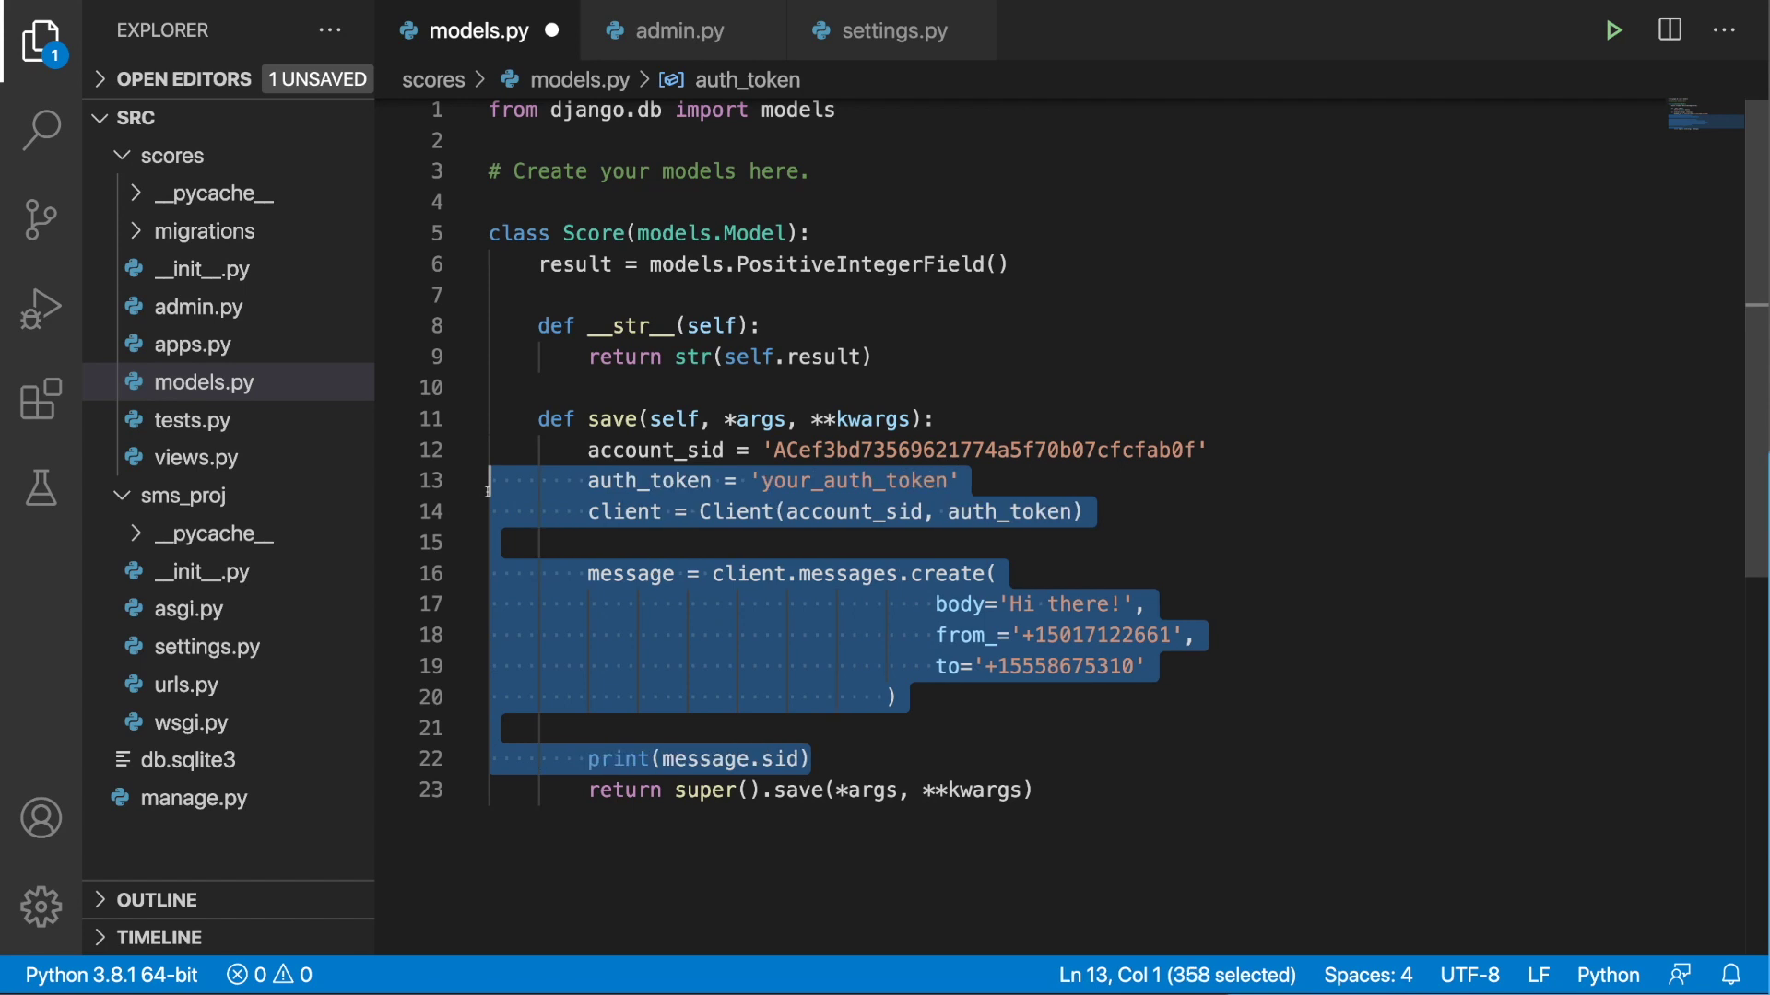
pyautogui.click(1175, 676)
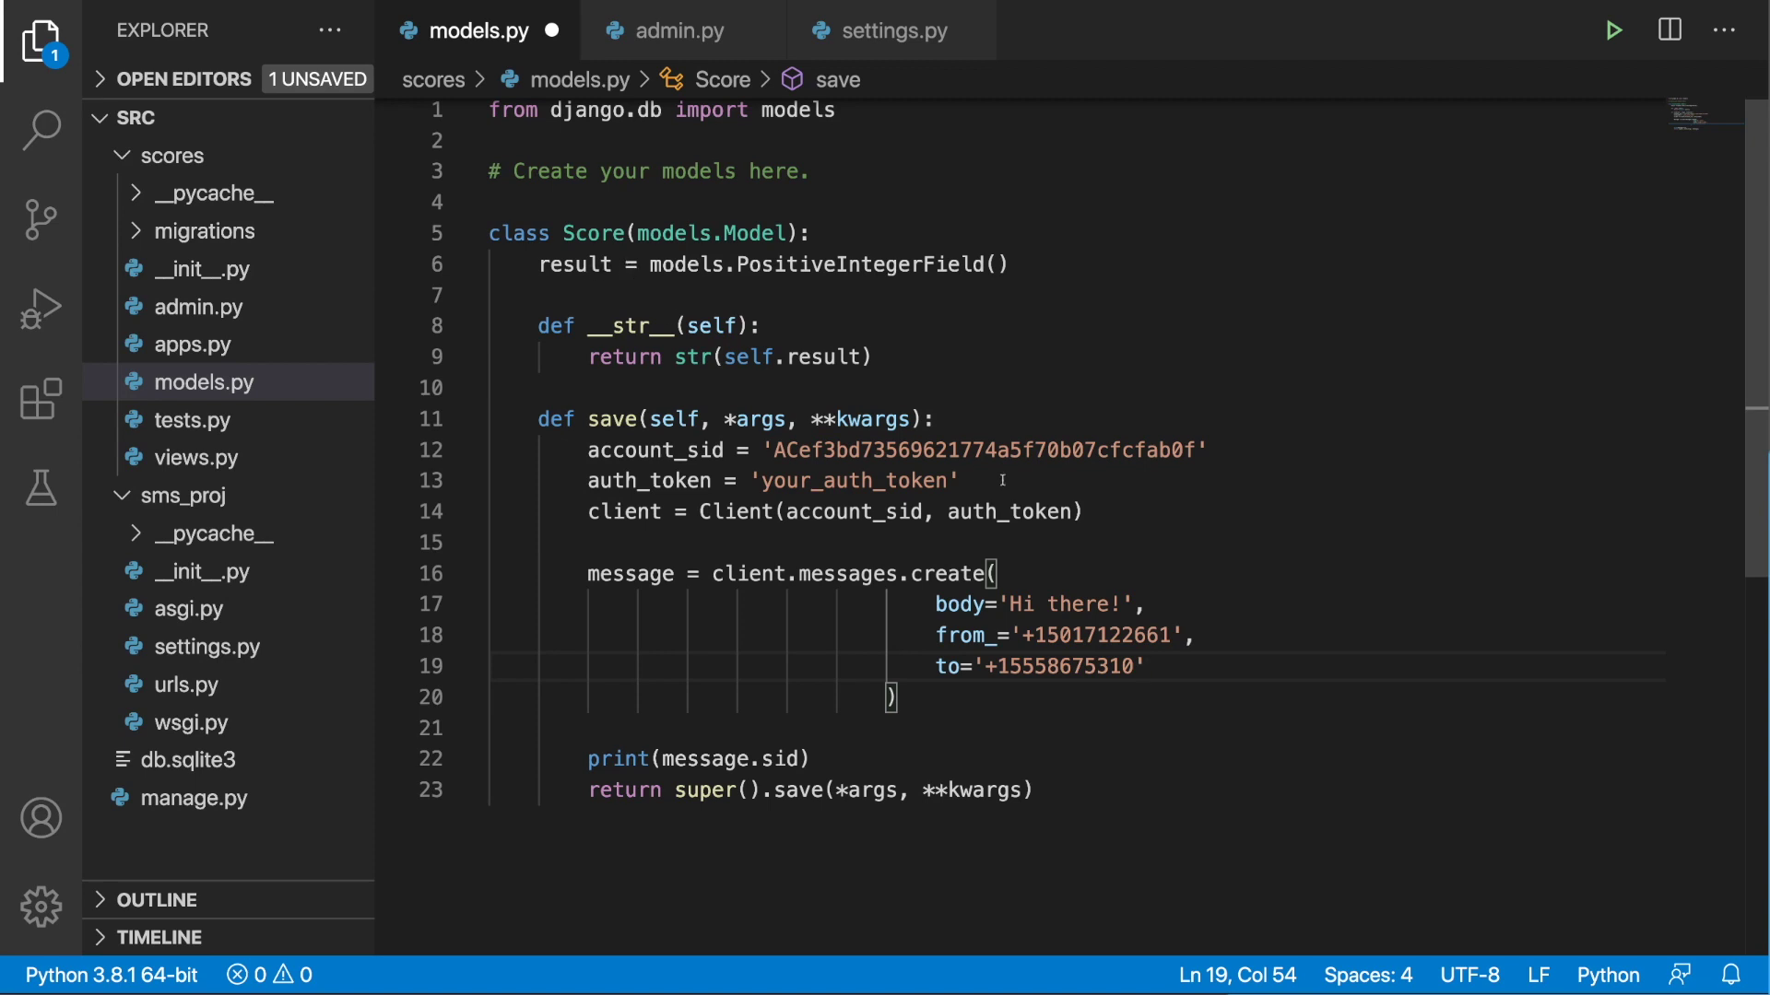
# Step: Indent the Twilio SMS code in save() under a new 'if self.result < 70:' line
pyautogui.click(977, 425)
pyautogui.press('Return')
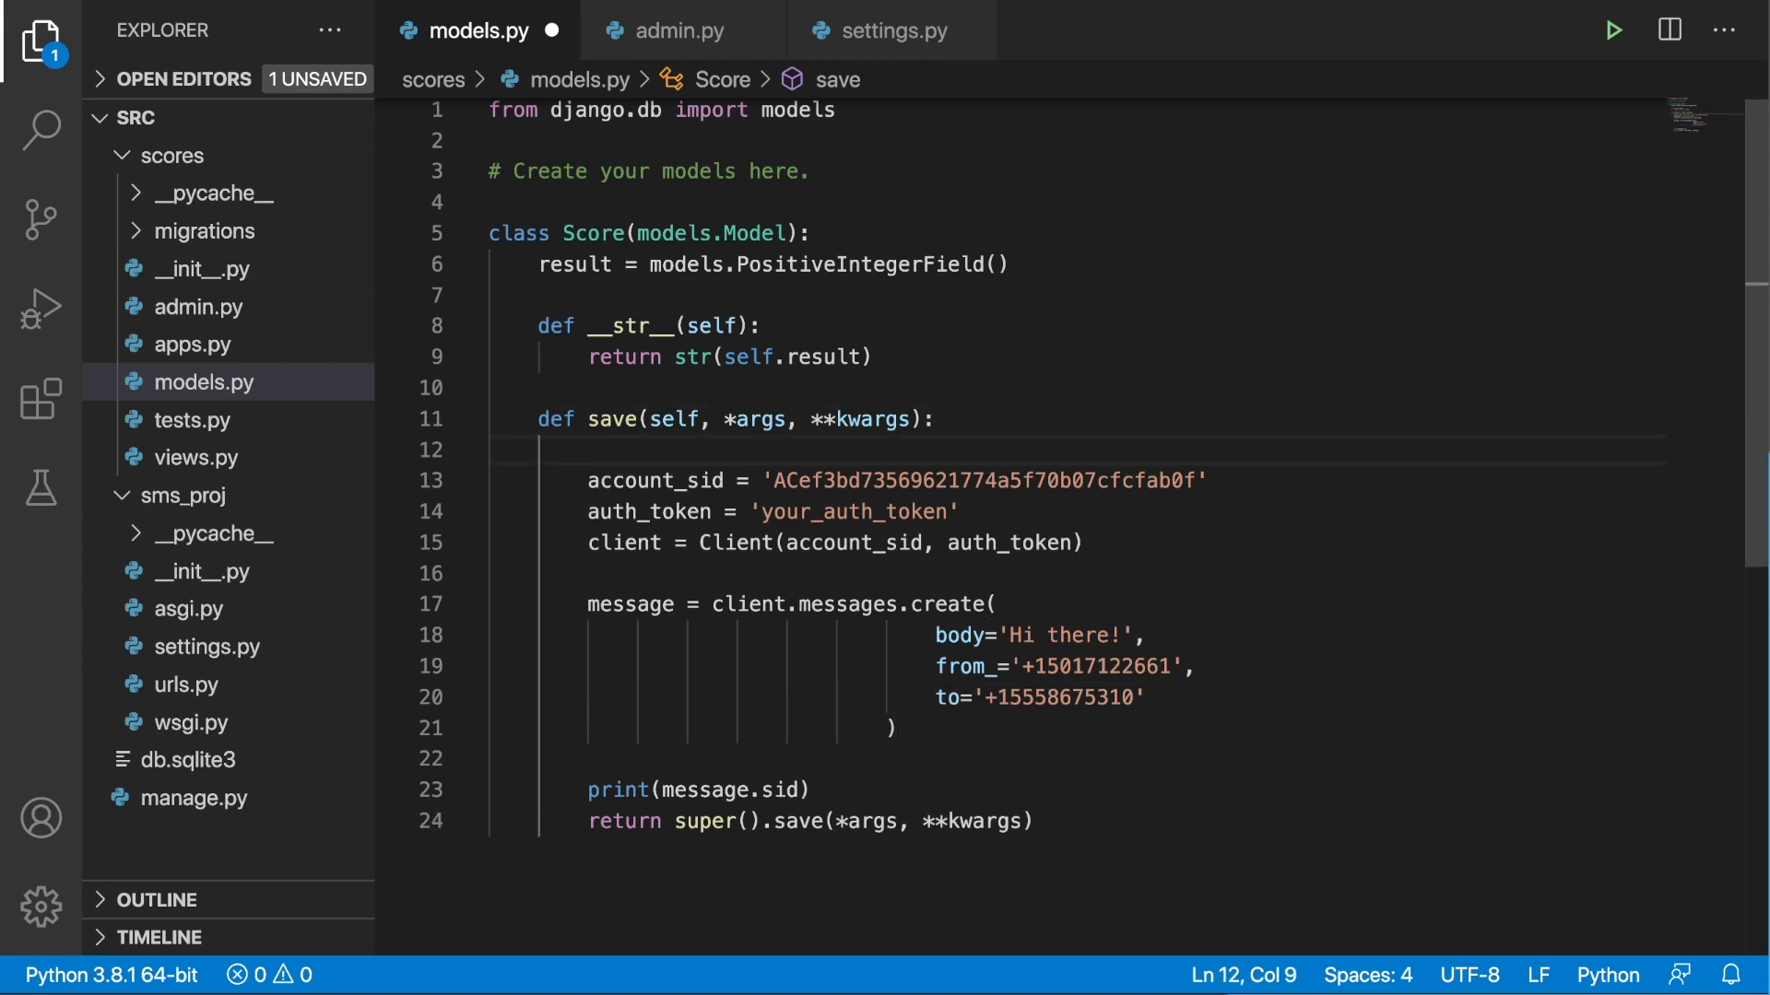
pyautogui.write('if se')
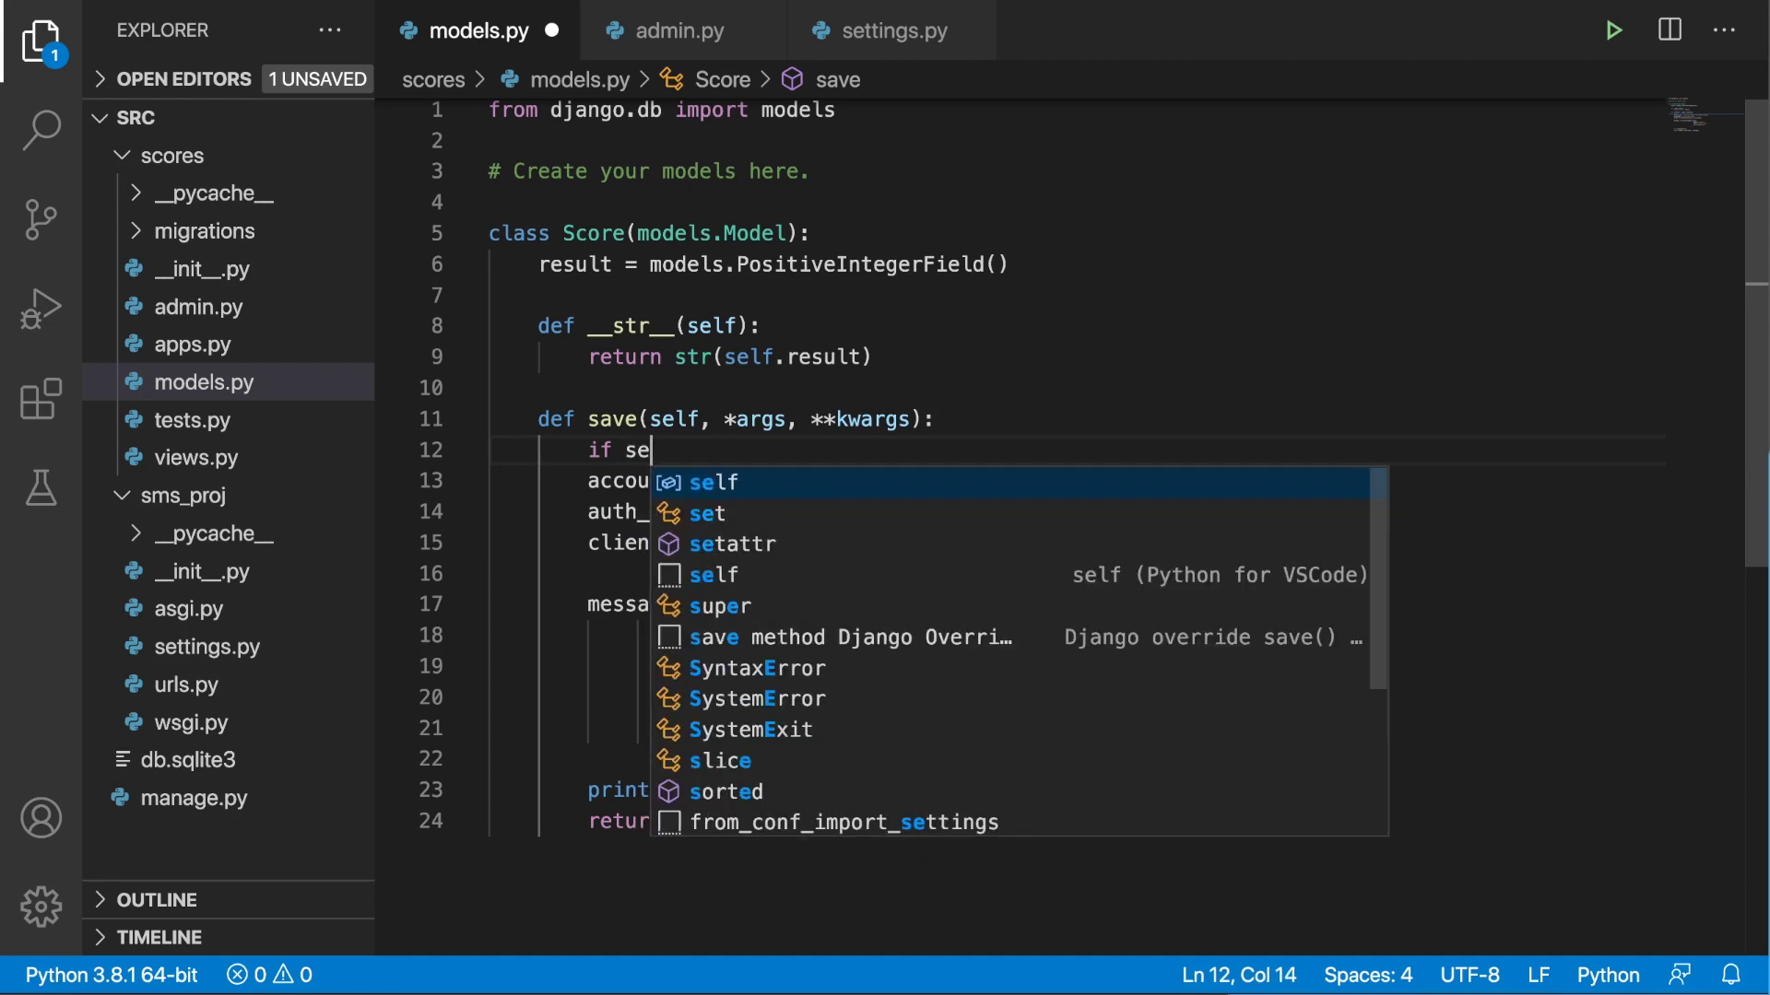
pyautogui.write('lf.result')
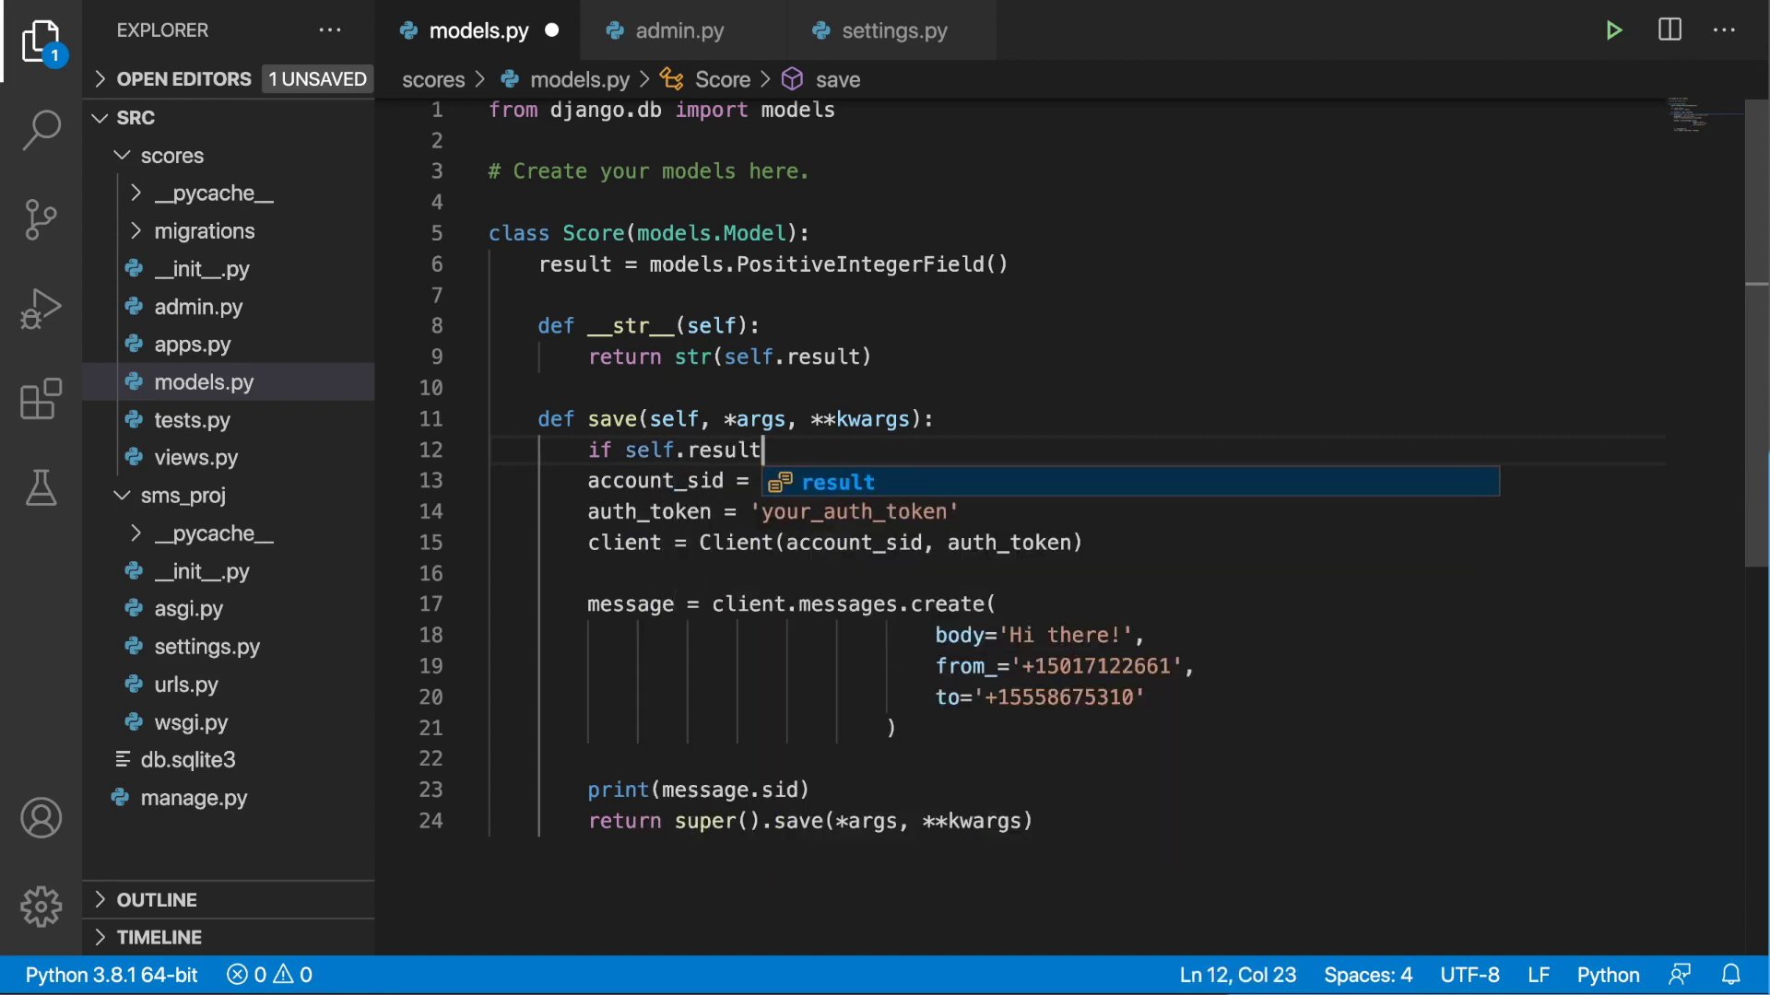
pyautogui.write(' < 7')
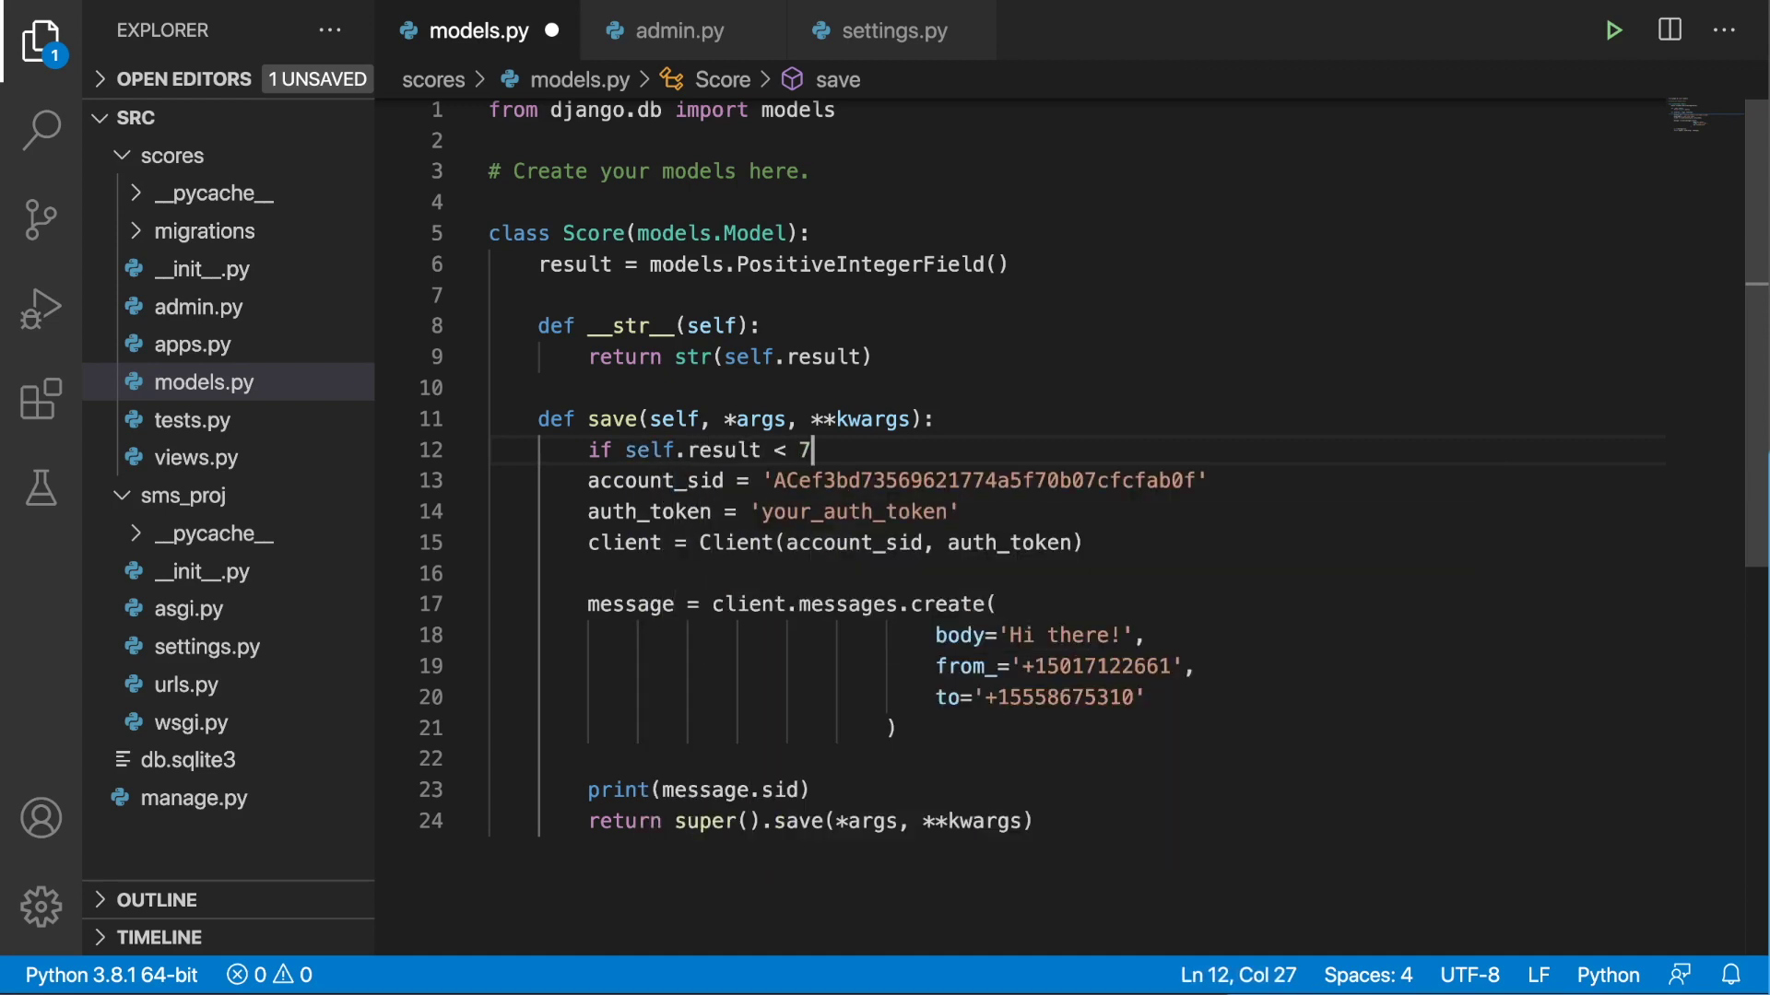
pyautogui.write('0:')
pyautogui.moveTo(814, 789)
pyautogui.mouseDown()
pyautogui.moveTo(560, 481)
pyautogui.moveTo(539, 481)
pyautogui.mouseUp()
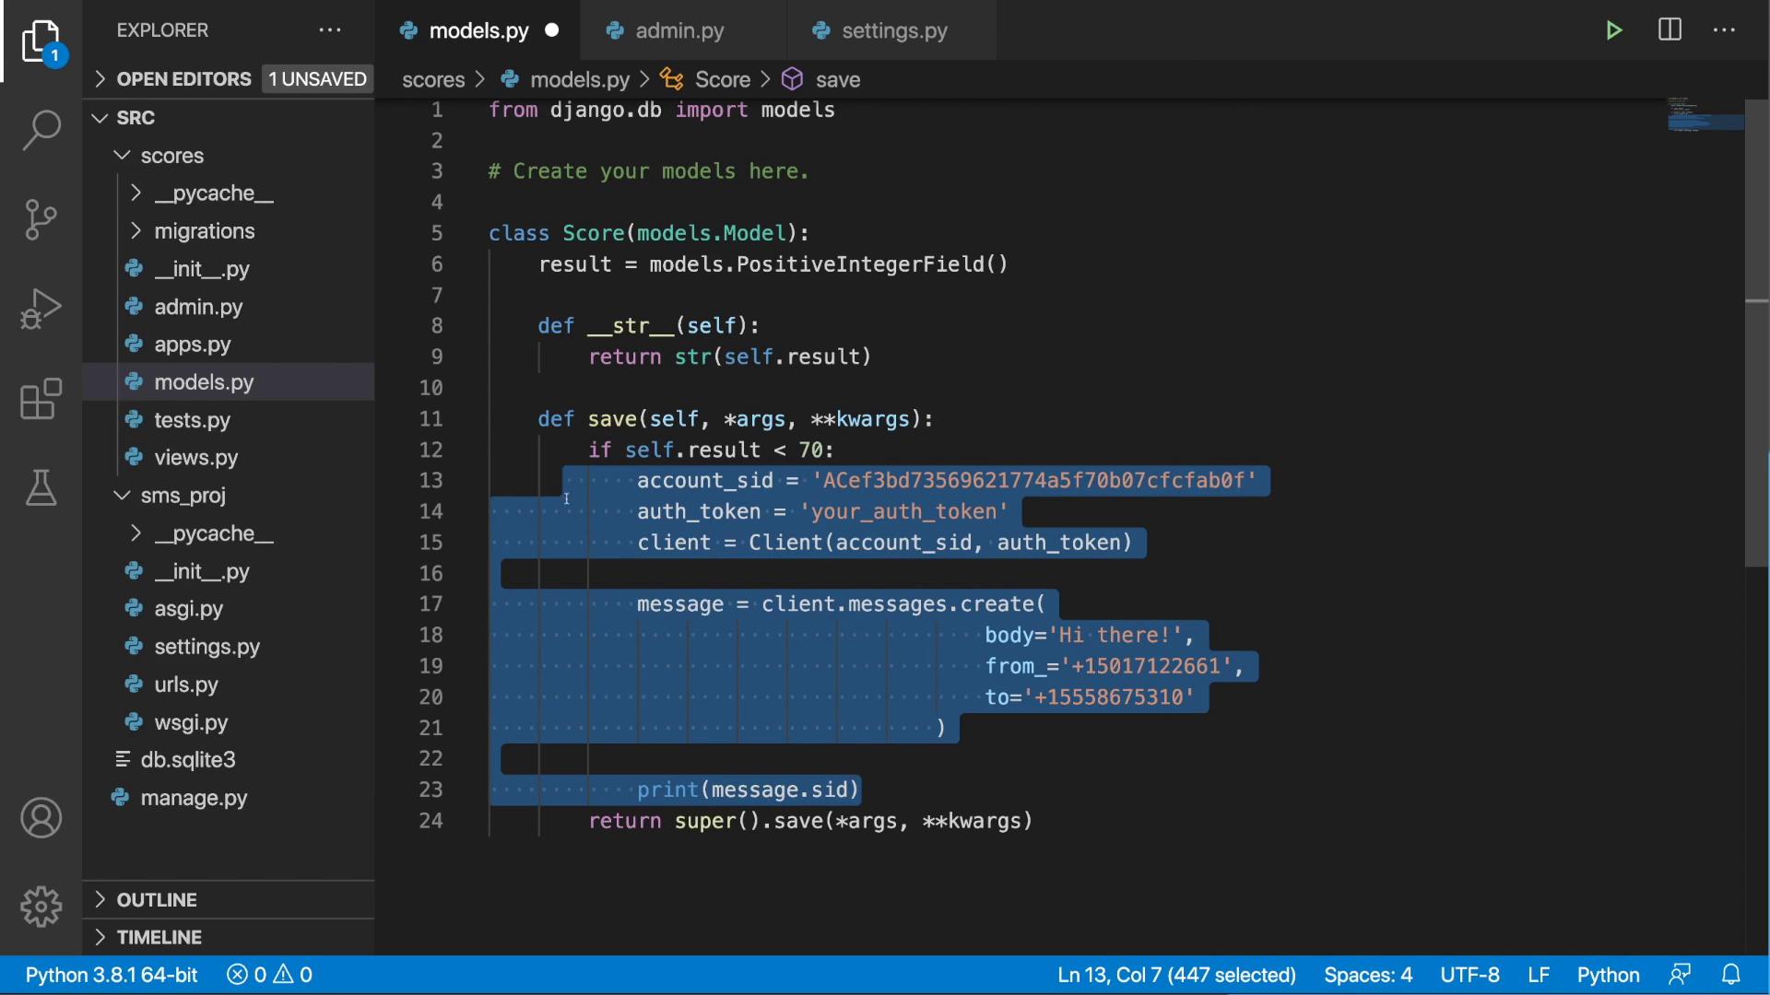
pyautogui.press('Tab')
pyautogui.click(1042, 727)
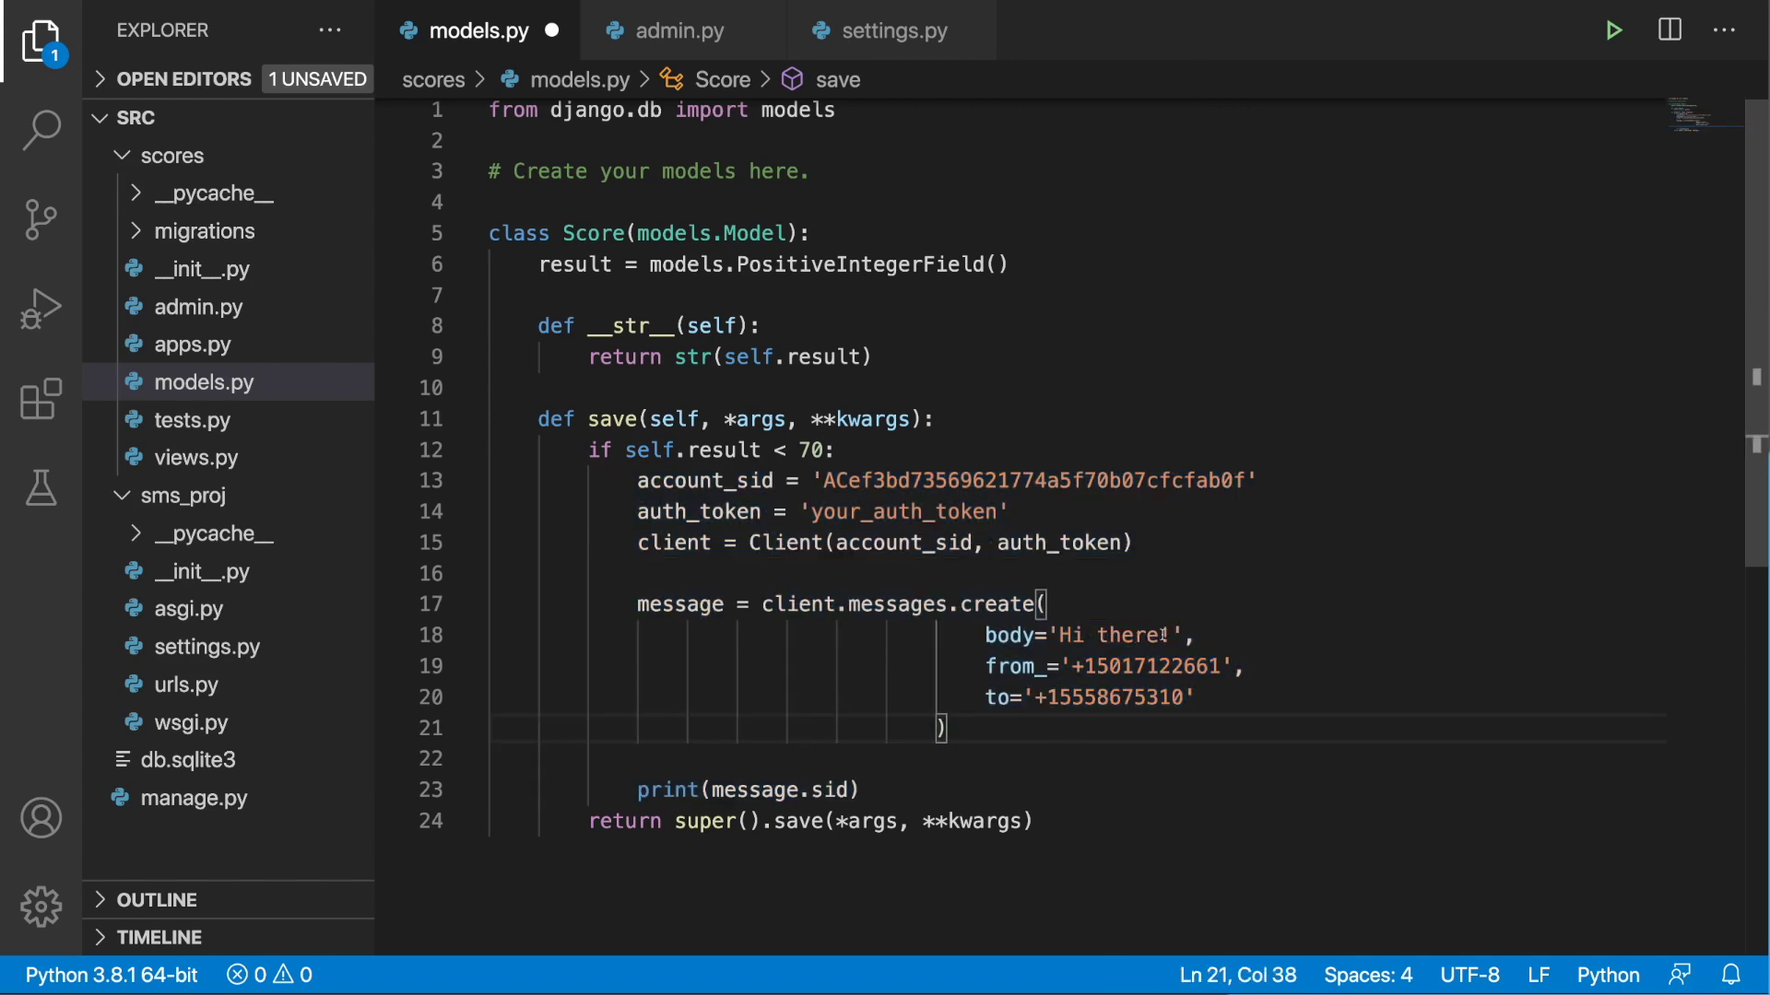
# Step: Replace the 'Hi there!' body with f'The current result is bad - {self.result}'
pyautogui.moveTo(1169, 634); pyautogui.dragTo(1062, 635)
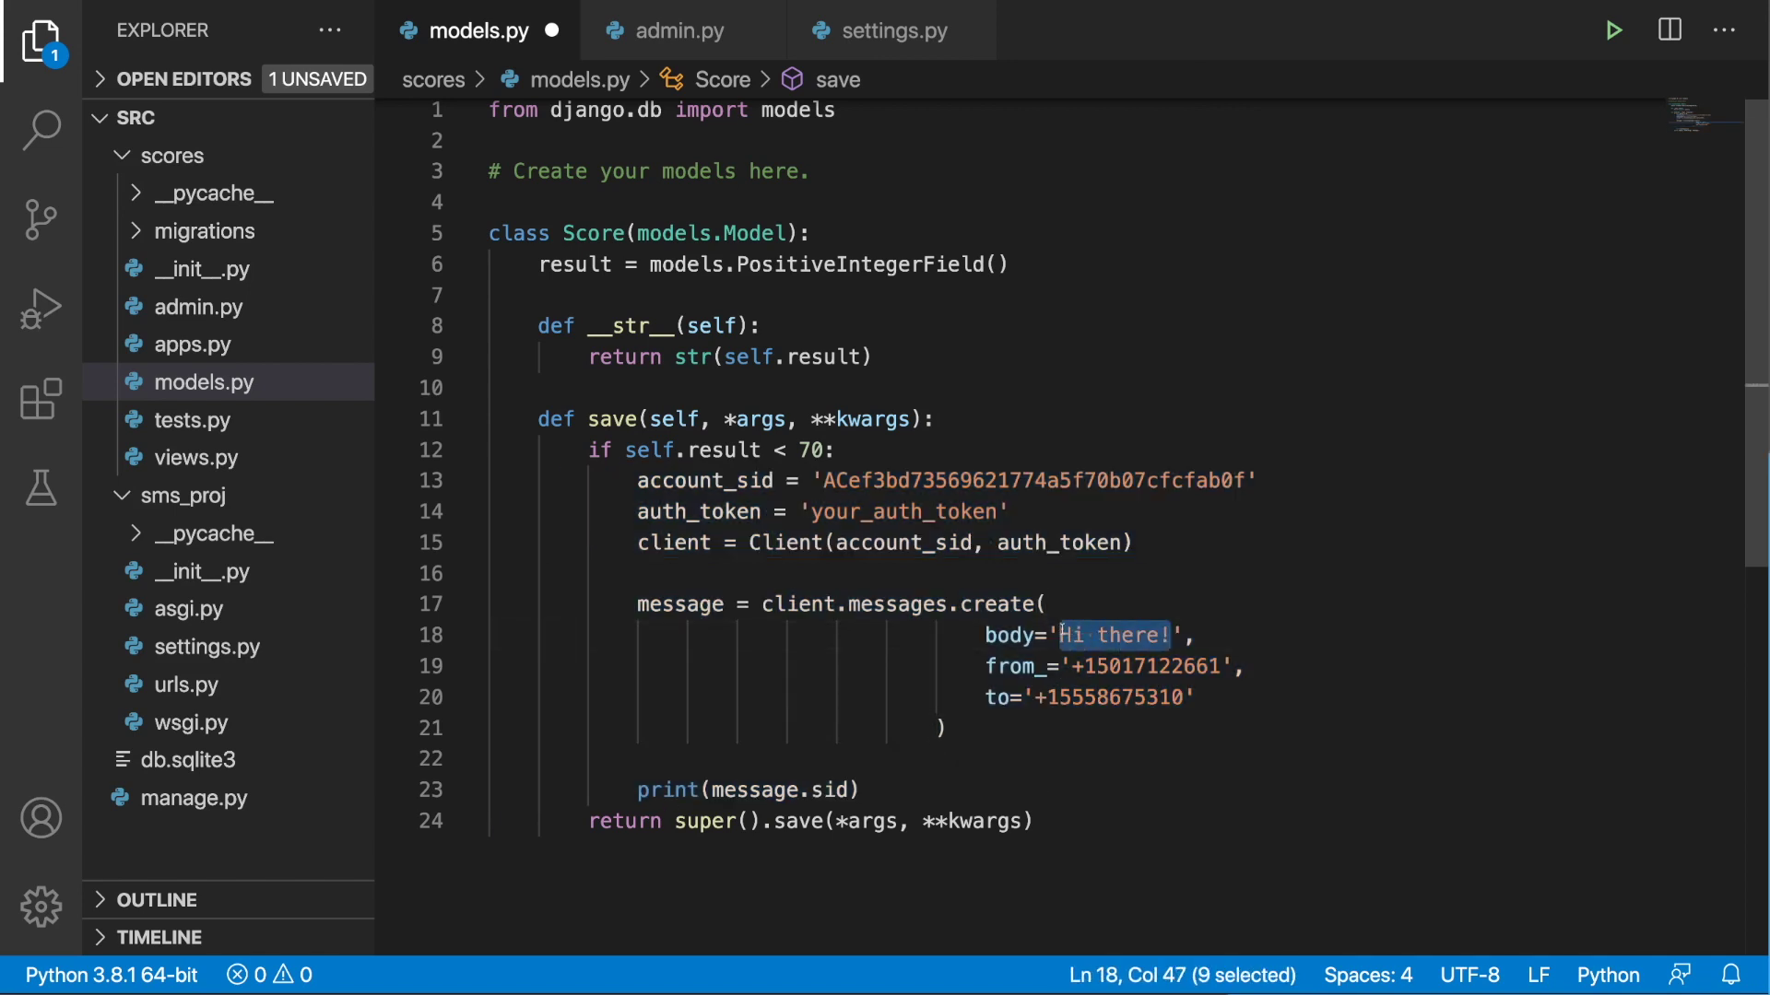
pyautogui.press('BackSpace')
pyautogui.press('Left')
pyautogui.write('f')
pyautogui.press('Right')
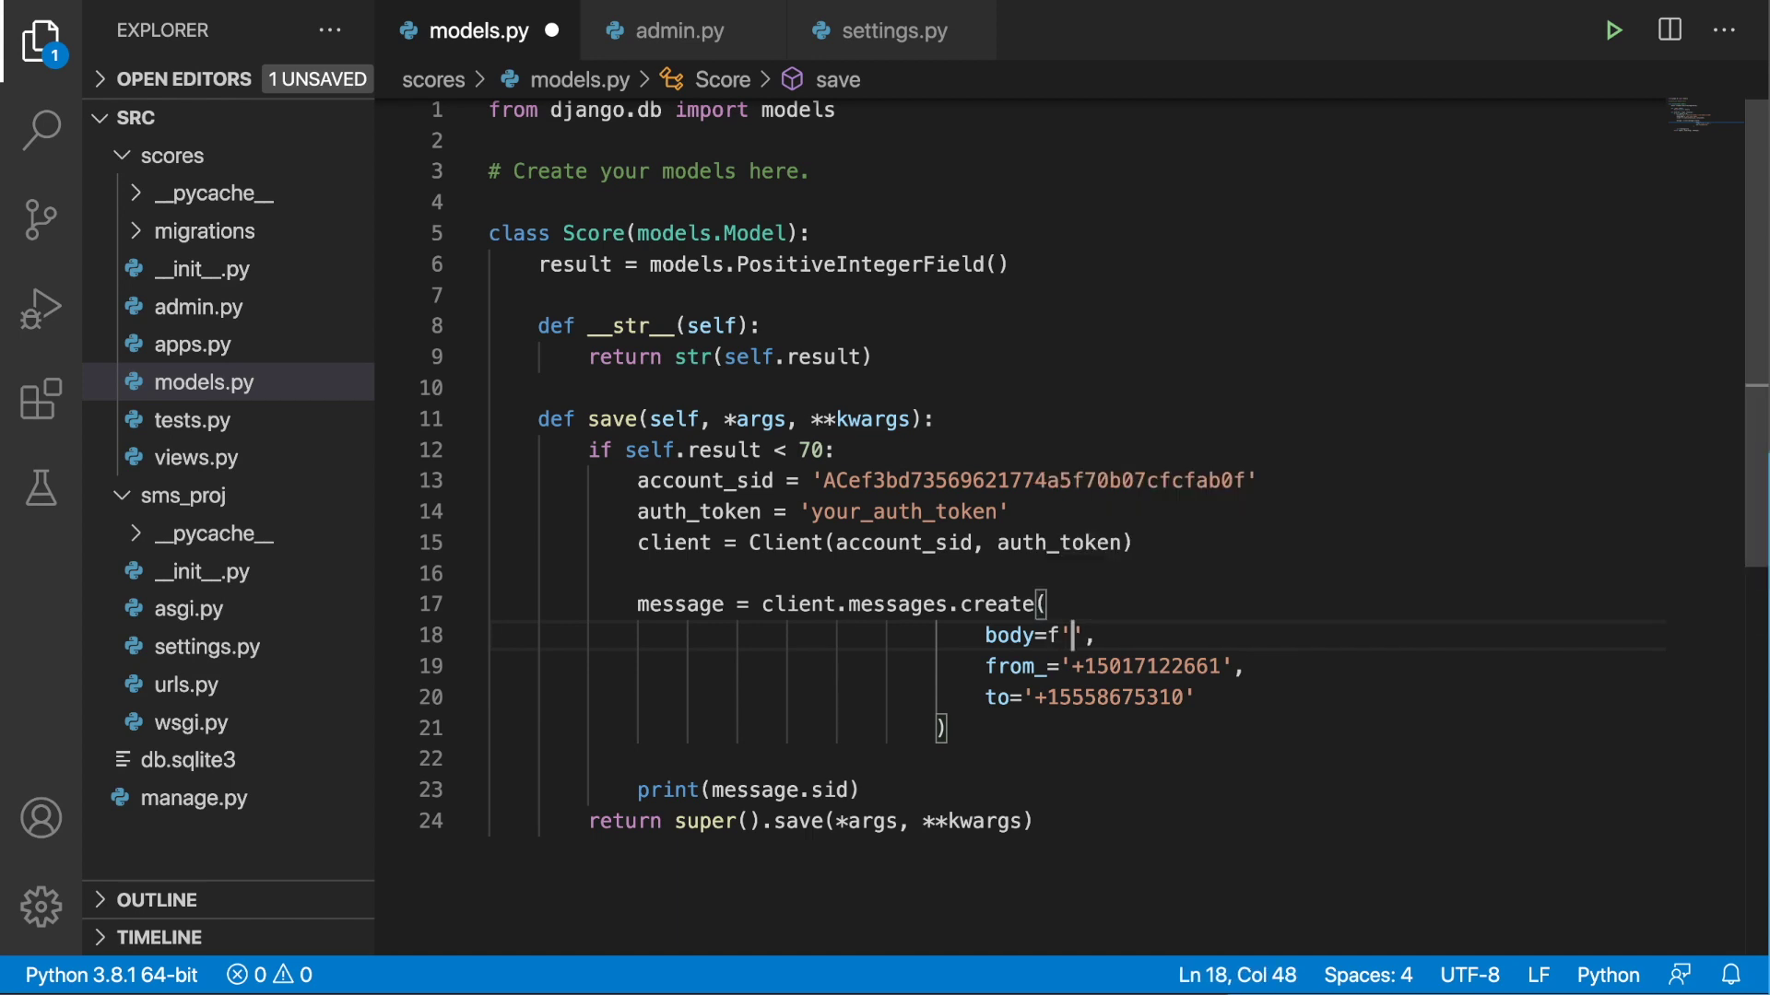
pyautogui.write('The resu')
pyautogui.press('BackSpace')
pyautogui.press('BackSpace')
pyautogui.press('BackSpace')
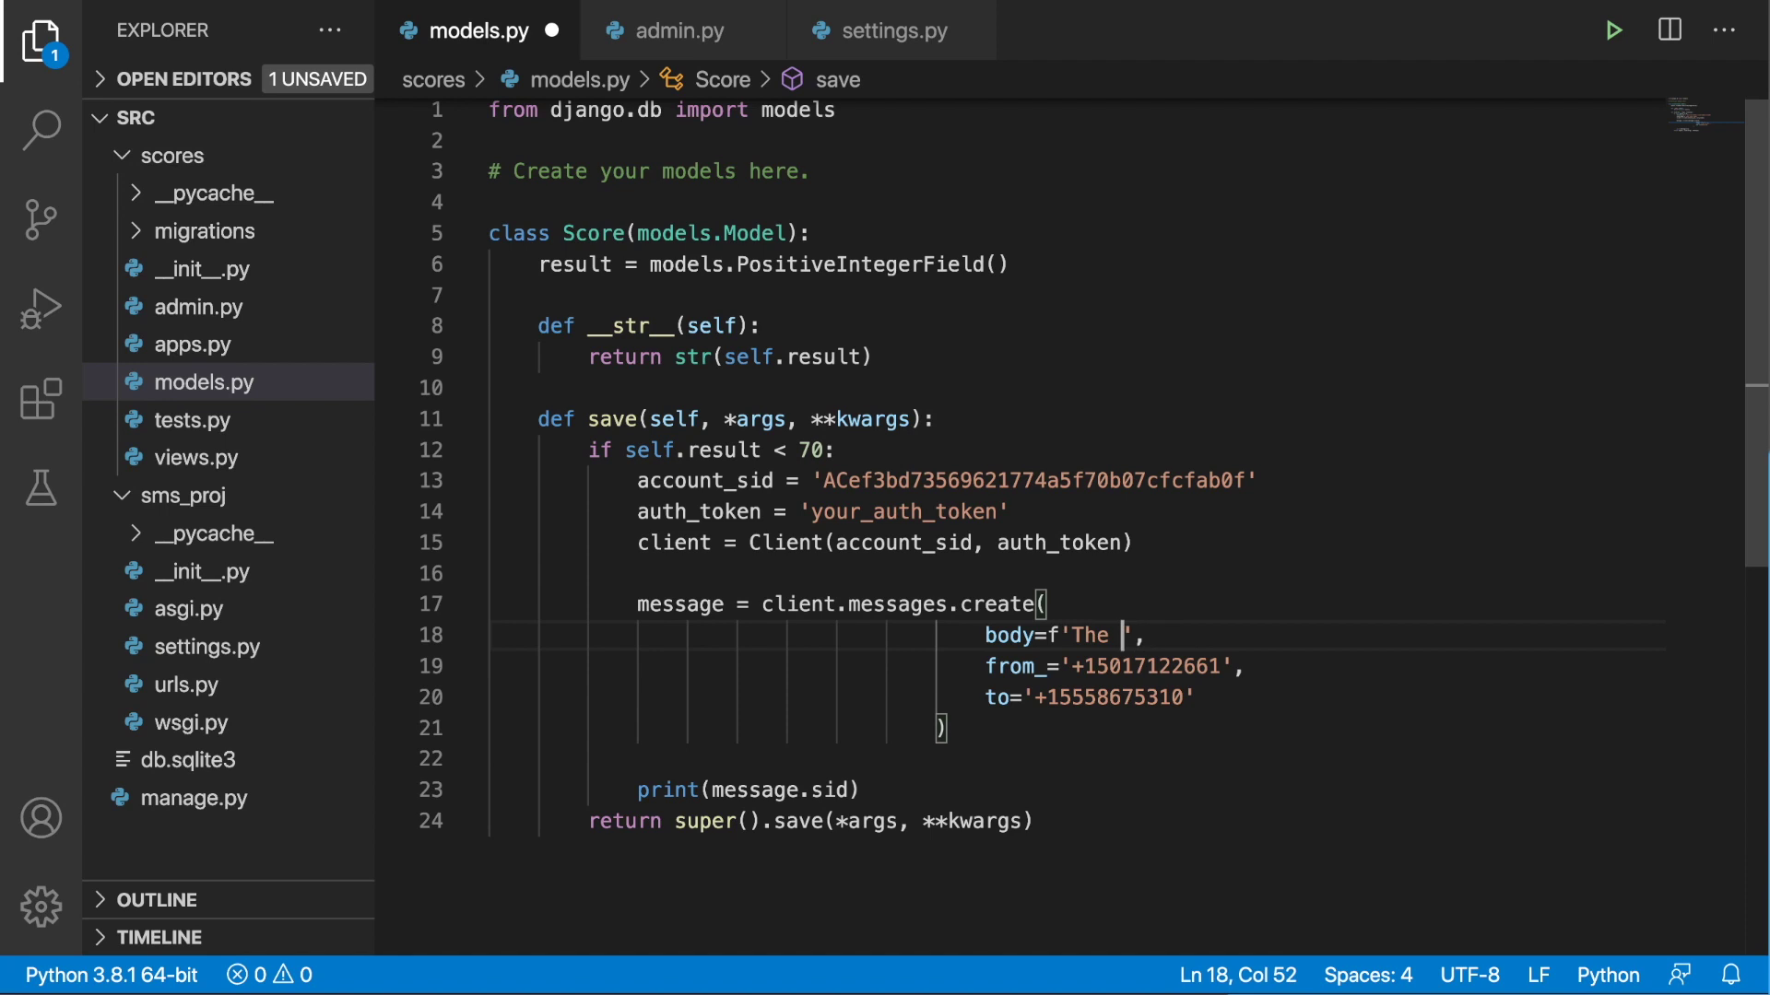
pyautogui.write('current is')
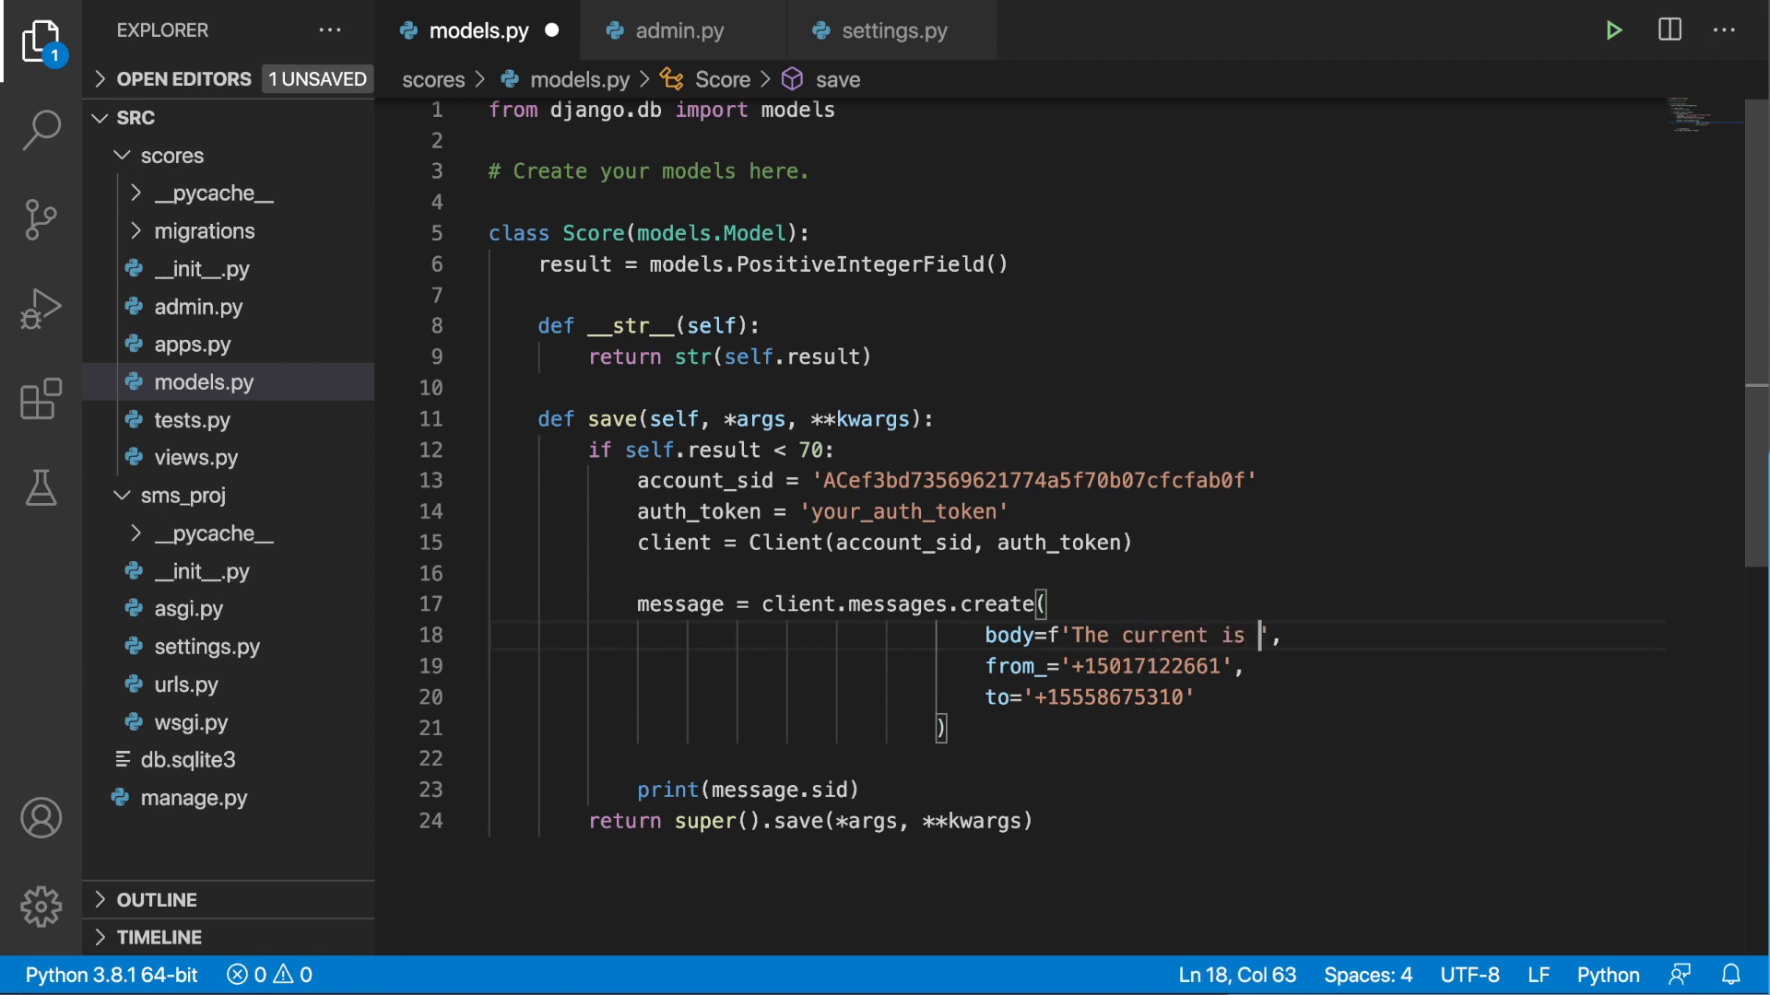
pyautogui.press('BackSpace')
pyautogui.press('BackSpace')
pyautogui.press('BackSpace')
pyautogui.write('re')
pyautogui.write('sult is ')
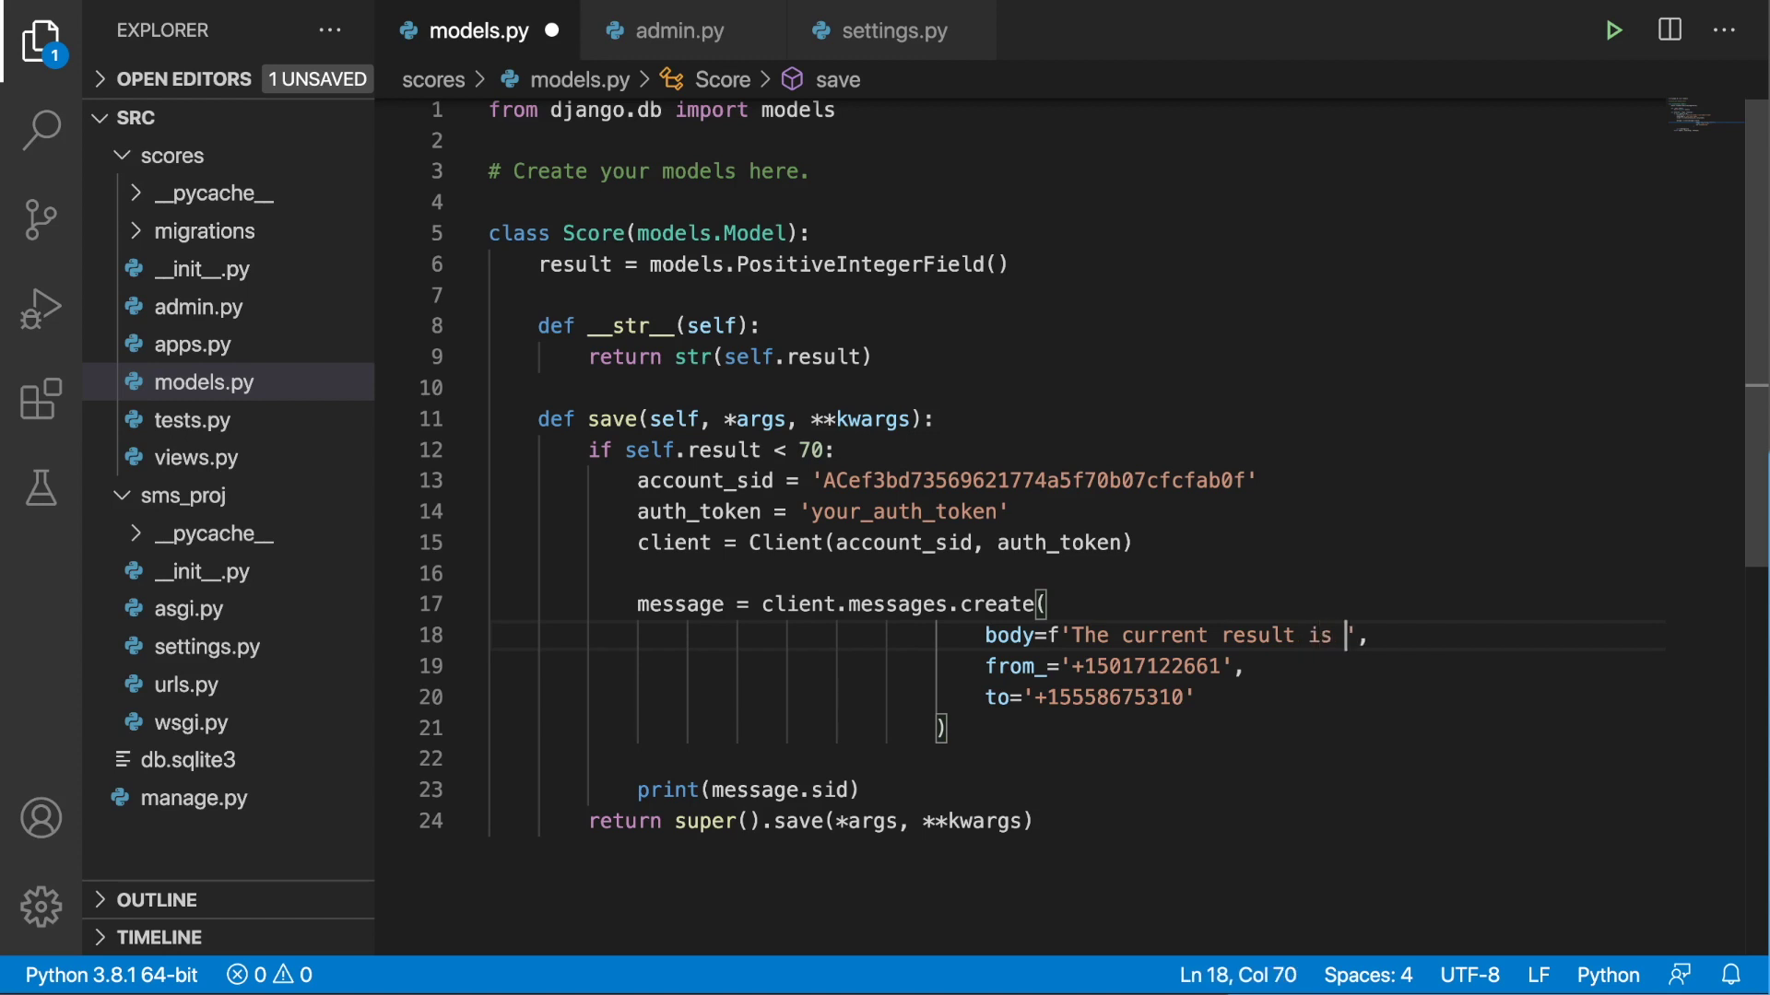
pyautogui.write('bad - ')
pyautogui.write('{se')
pyautogui.write('lf.result')
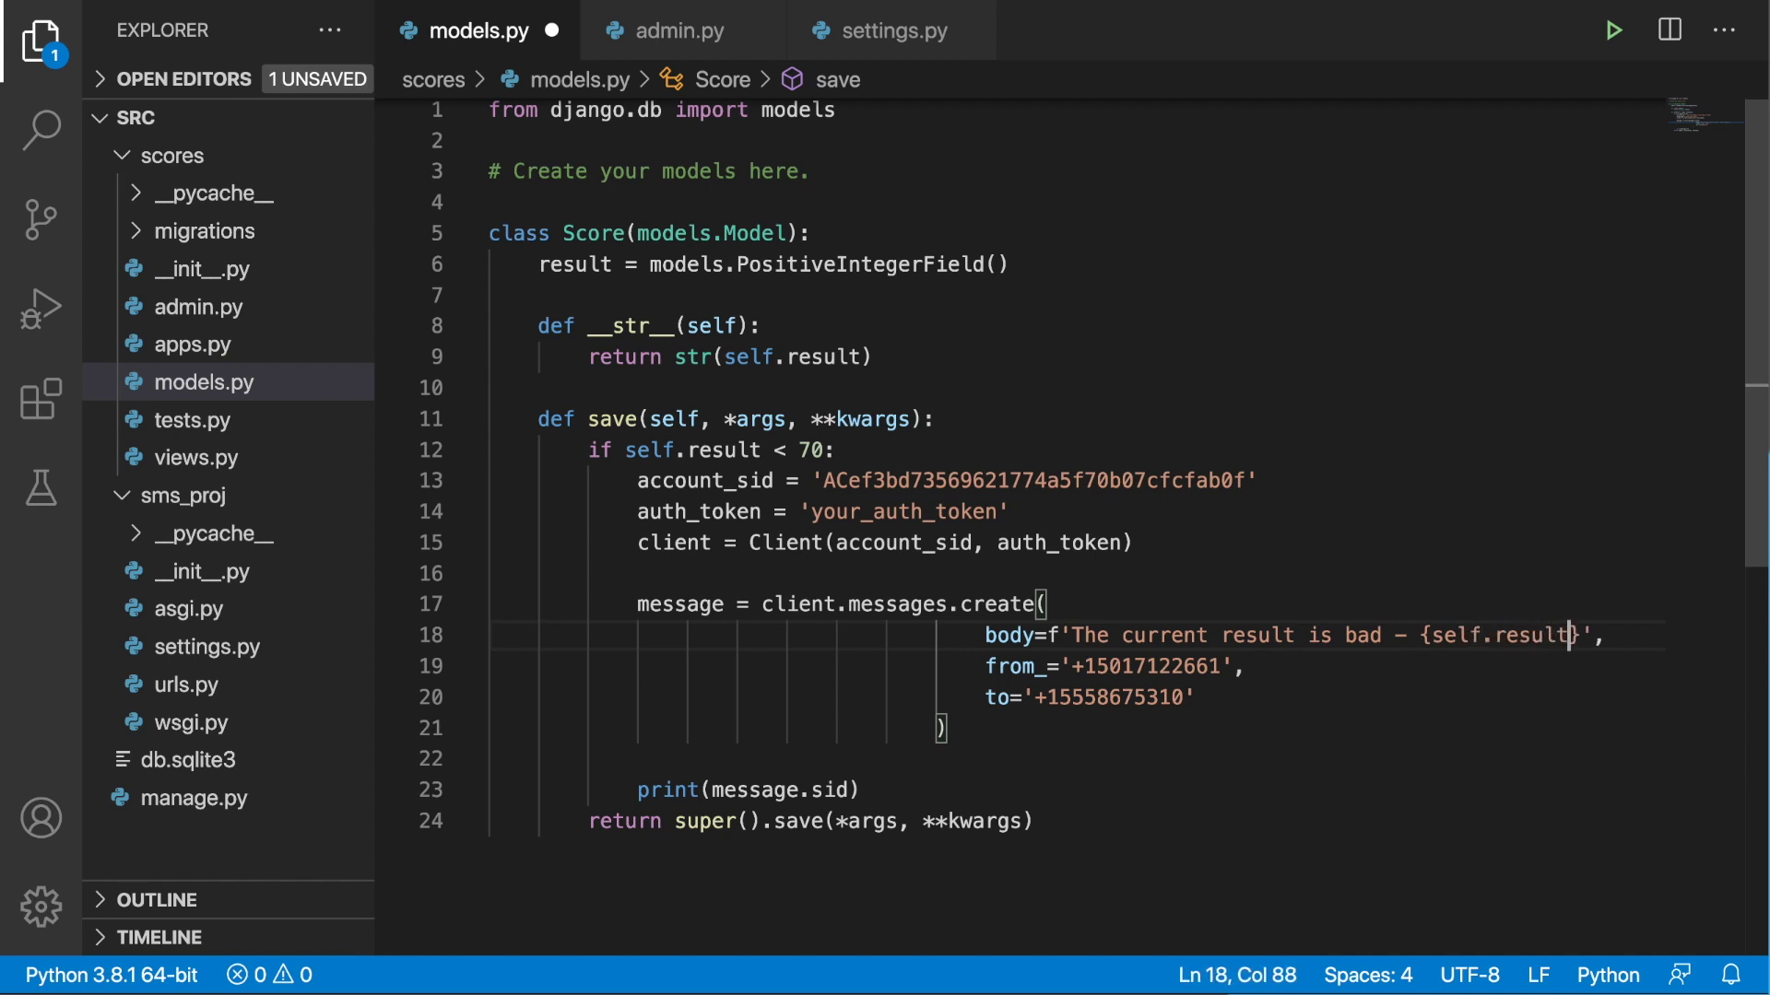
pyautogui.click(1258, 763)
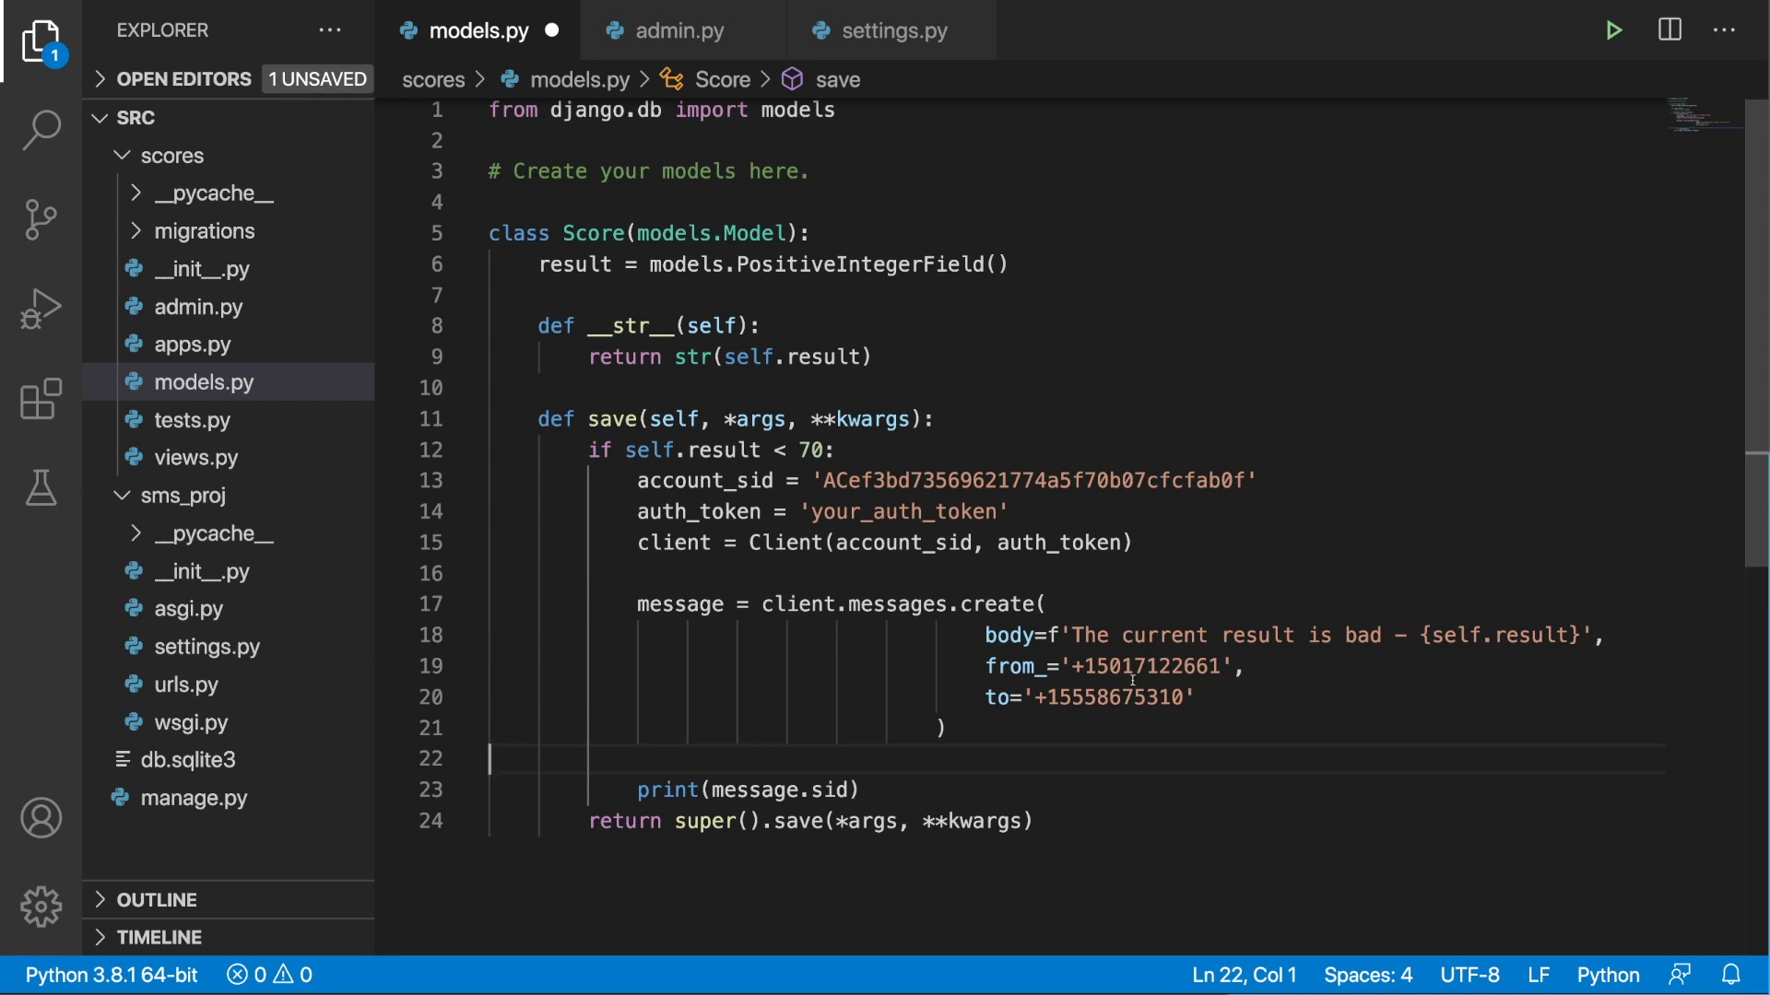
pyautogui.press('super+Tab')
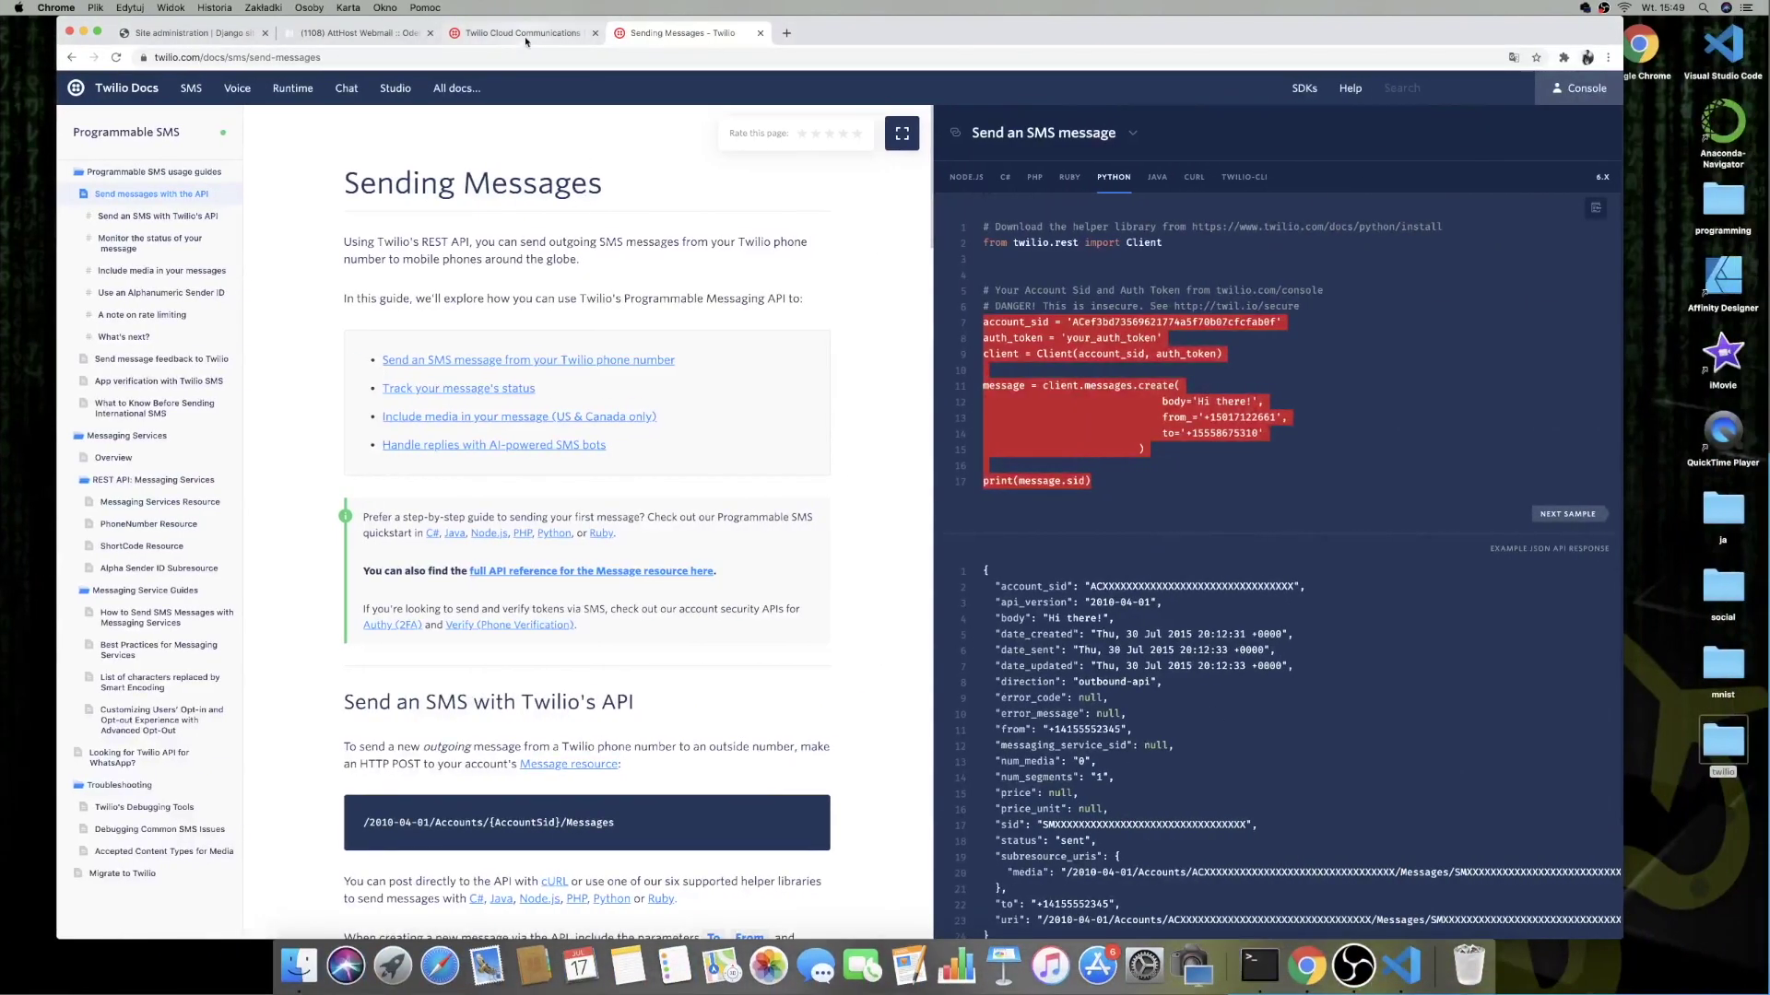
pyautogui.click(526, 32)
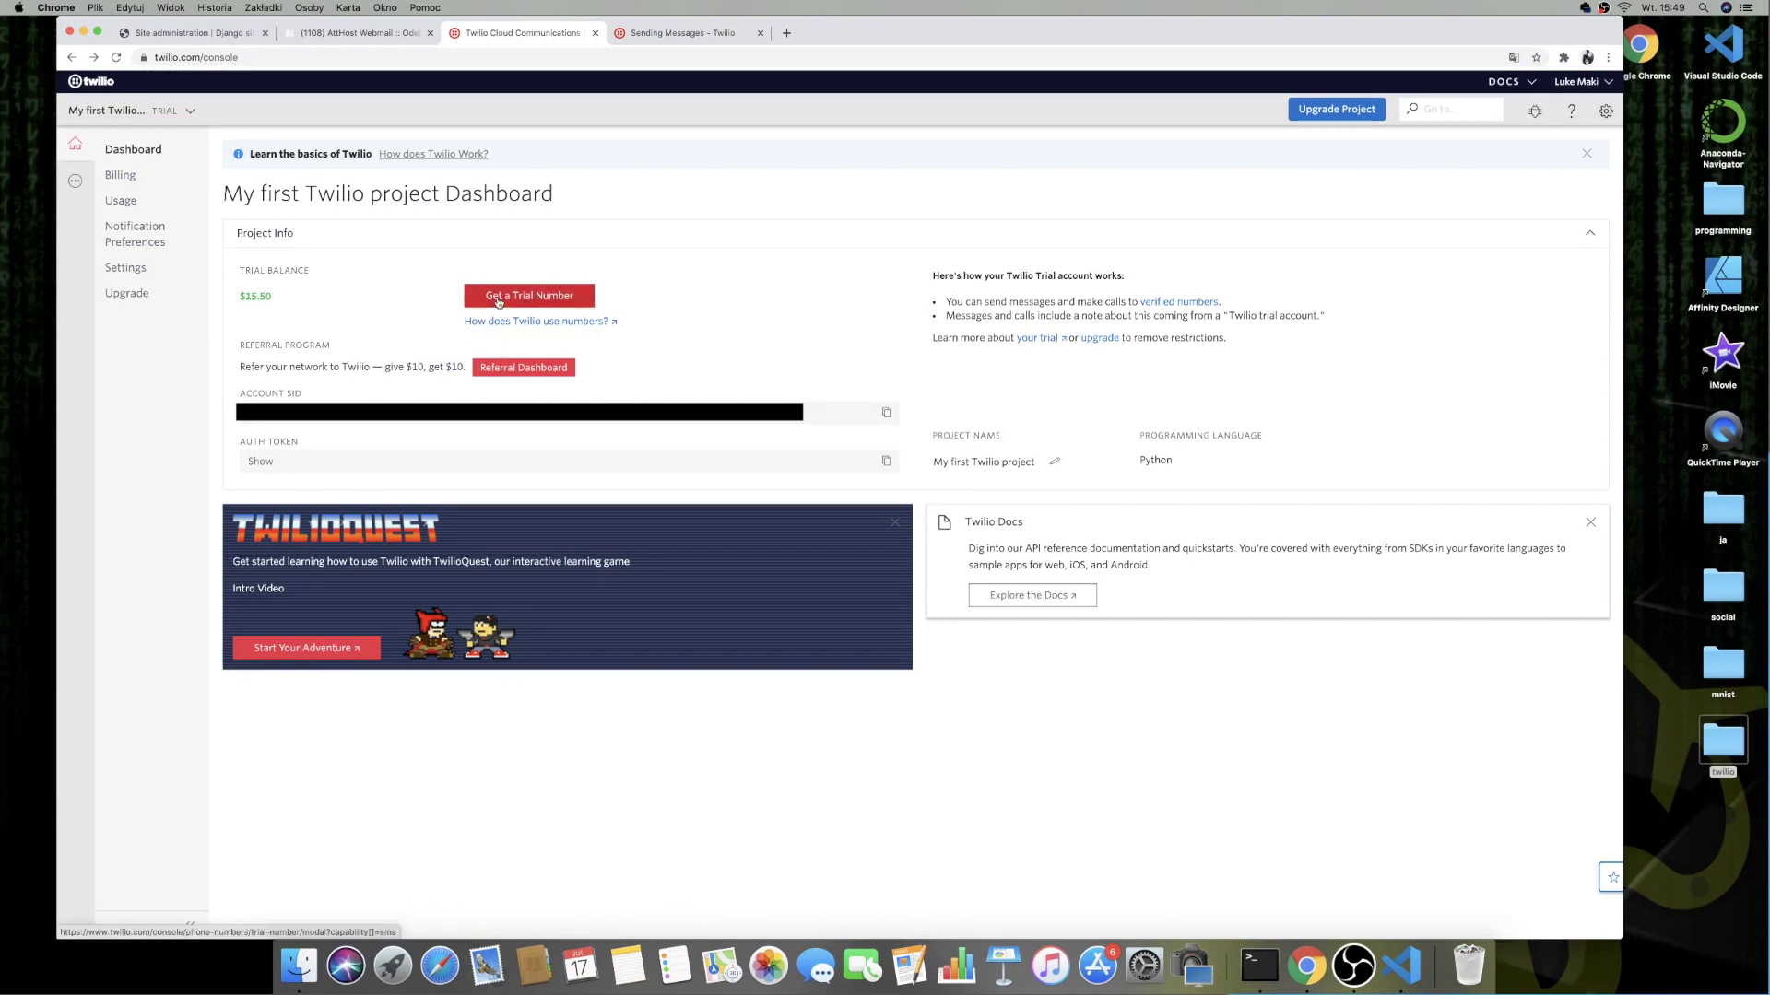
pyautogui.click(528, 295)
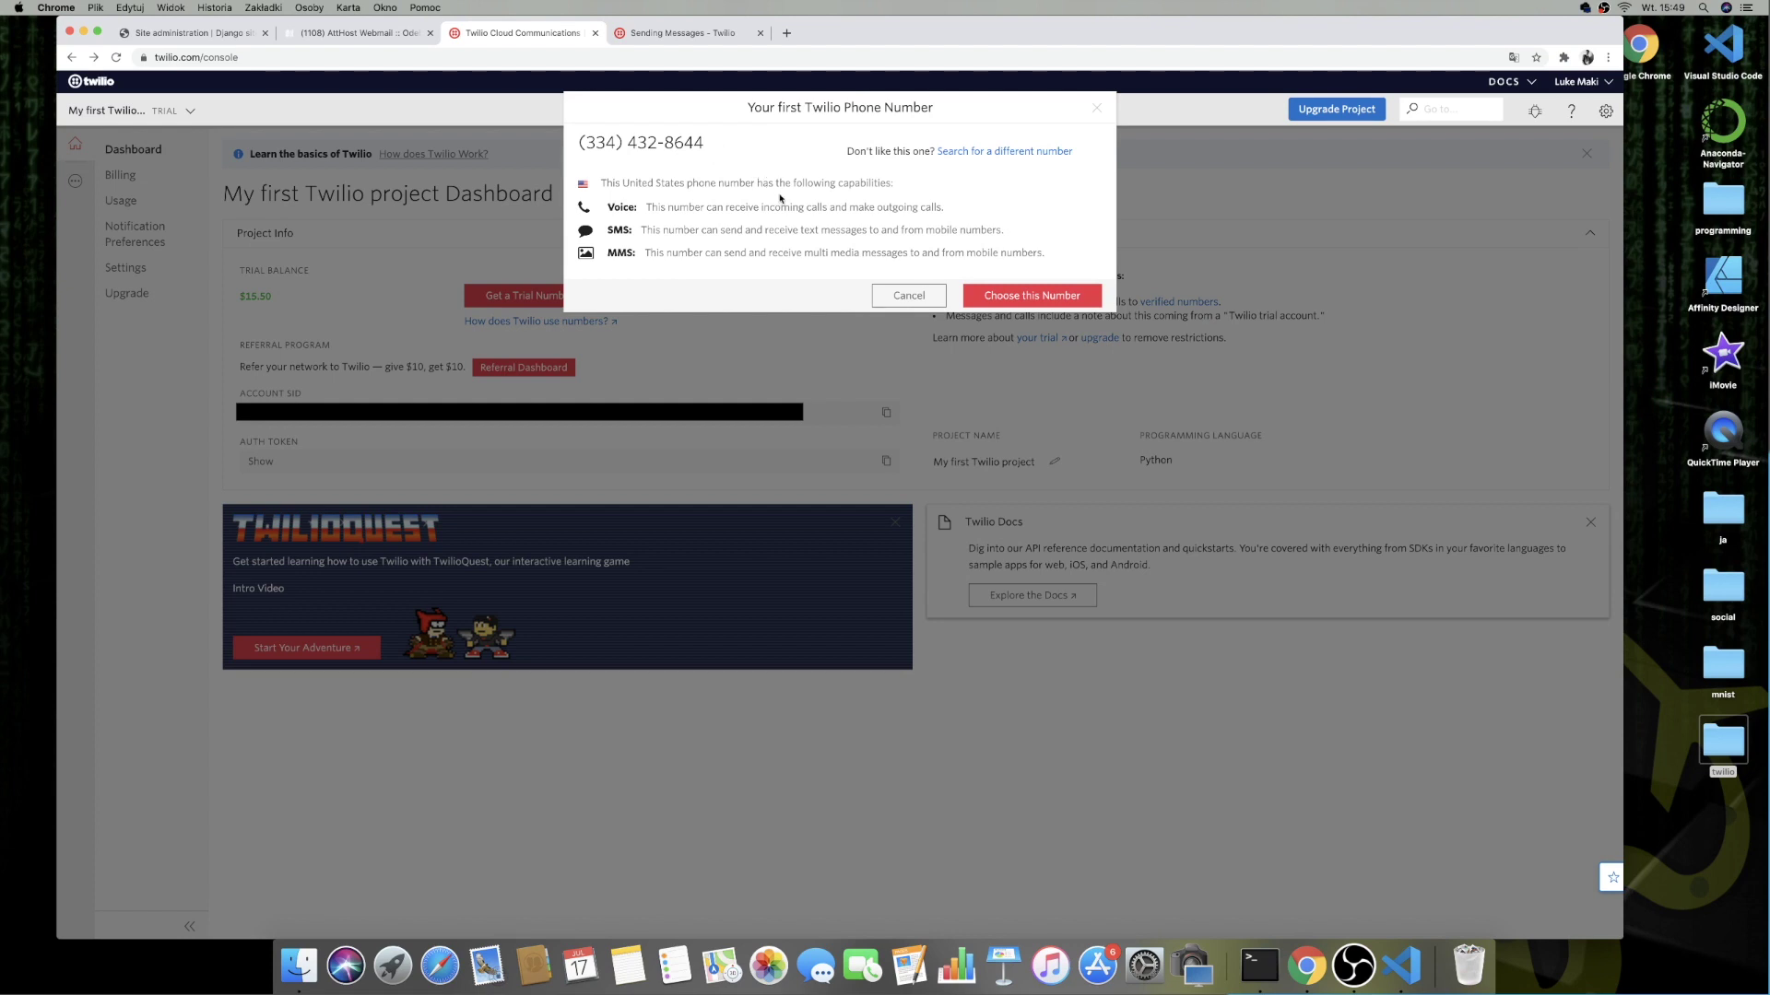
pyautogui.click(1023, 294)
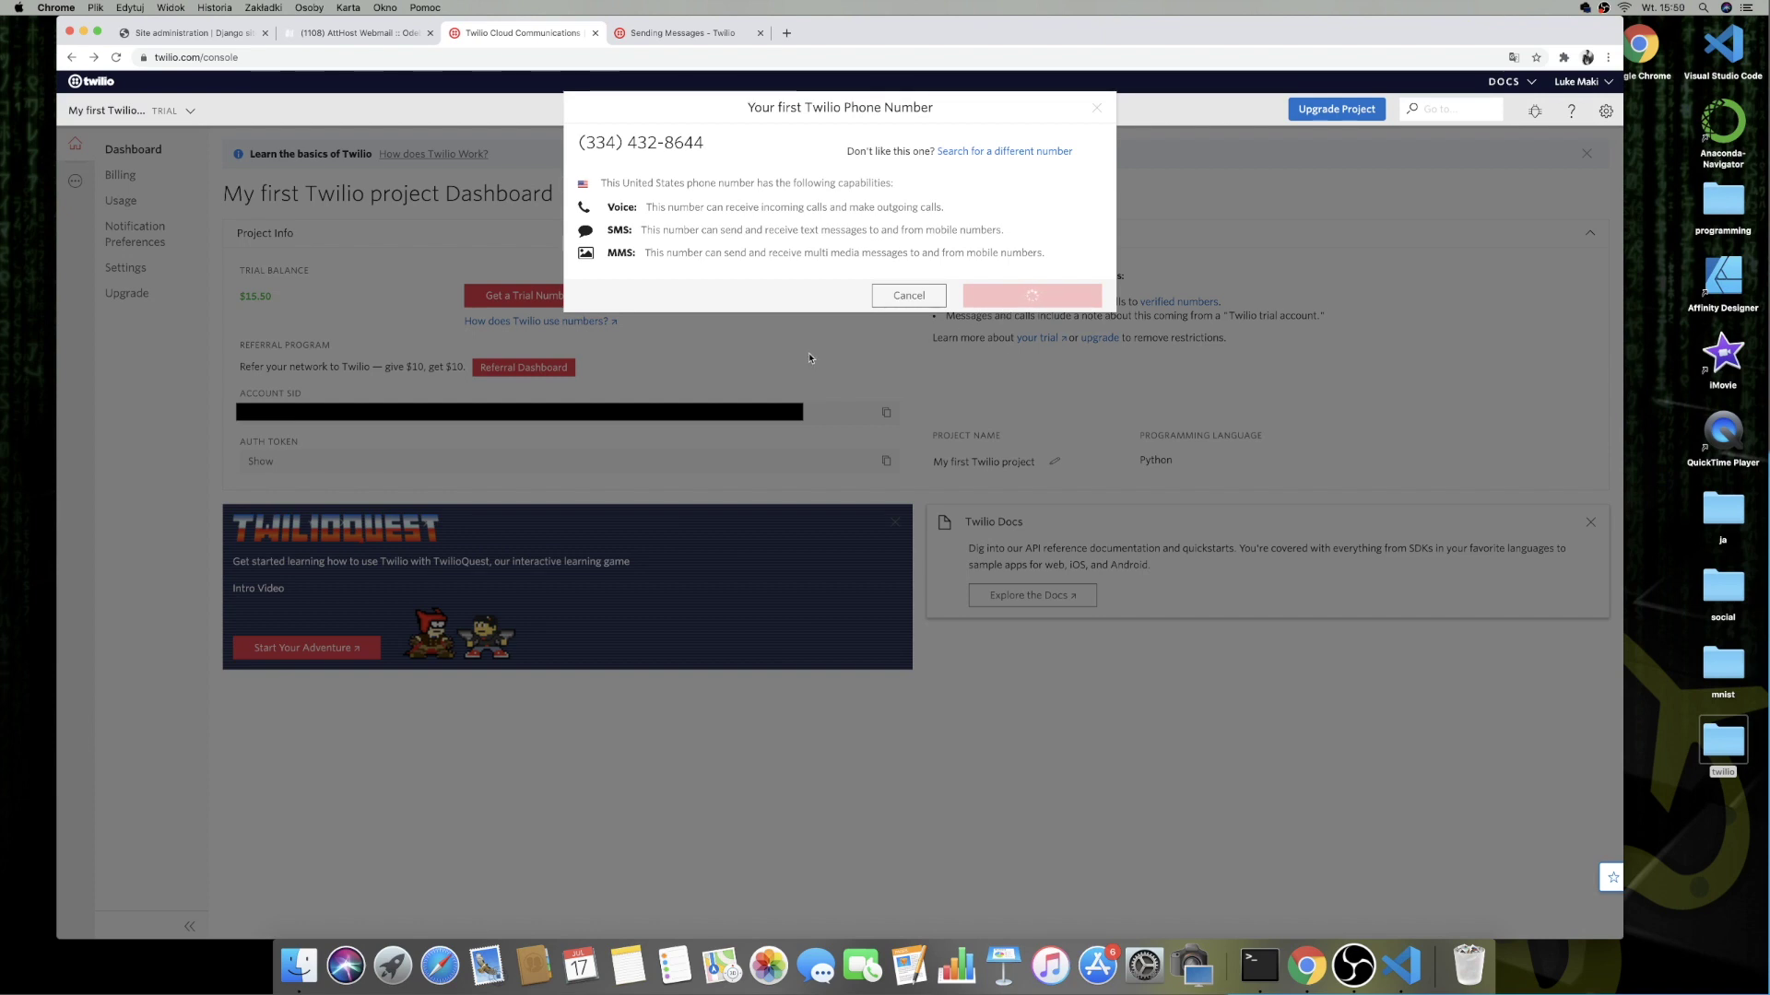
pyautogui.moveTo(964, 155); pyautogui.dragTo(880, 155)
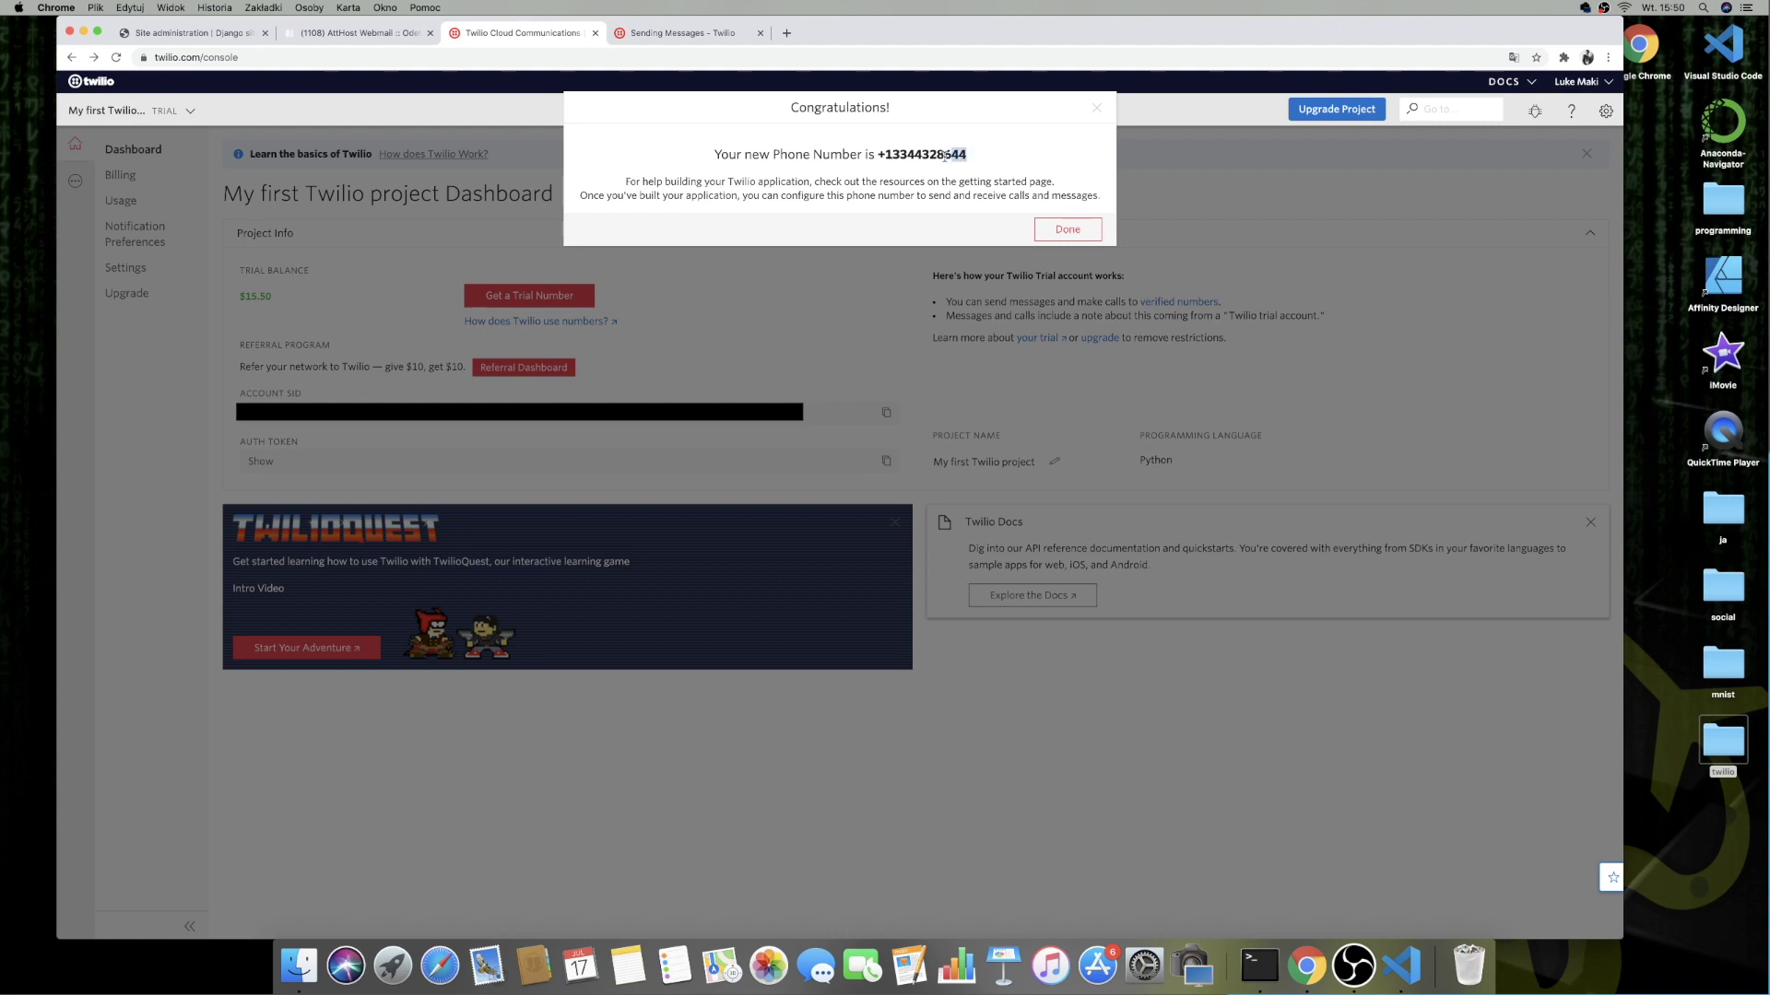
pyautogui.press('super+c')
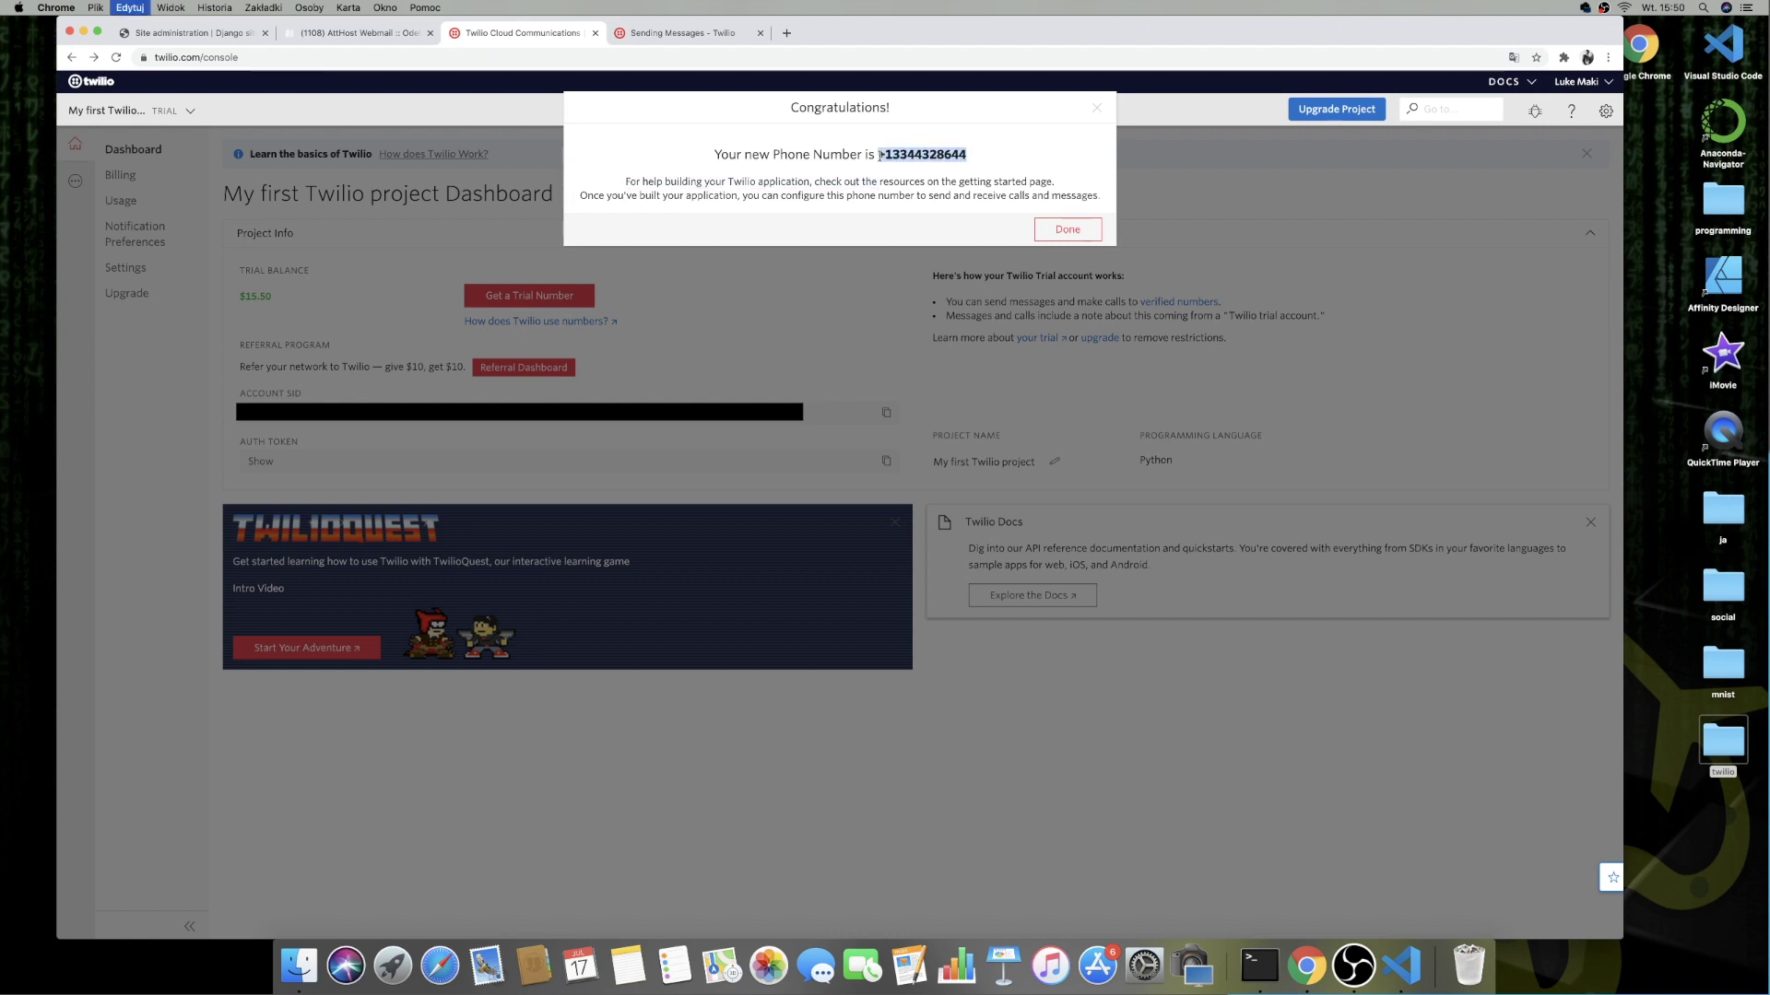
pyautogui.press('super+Tab')
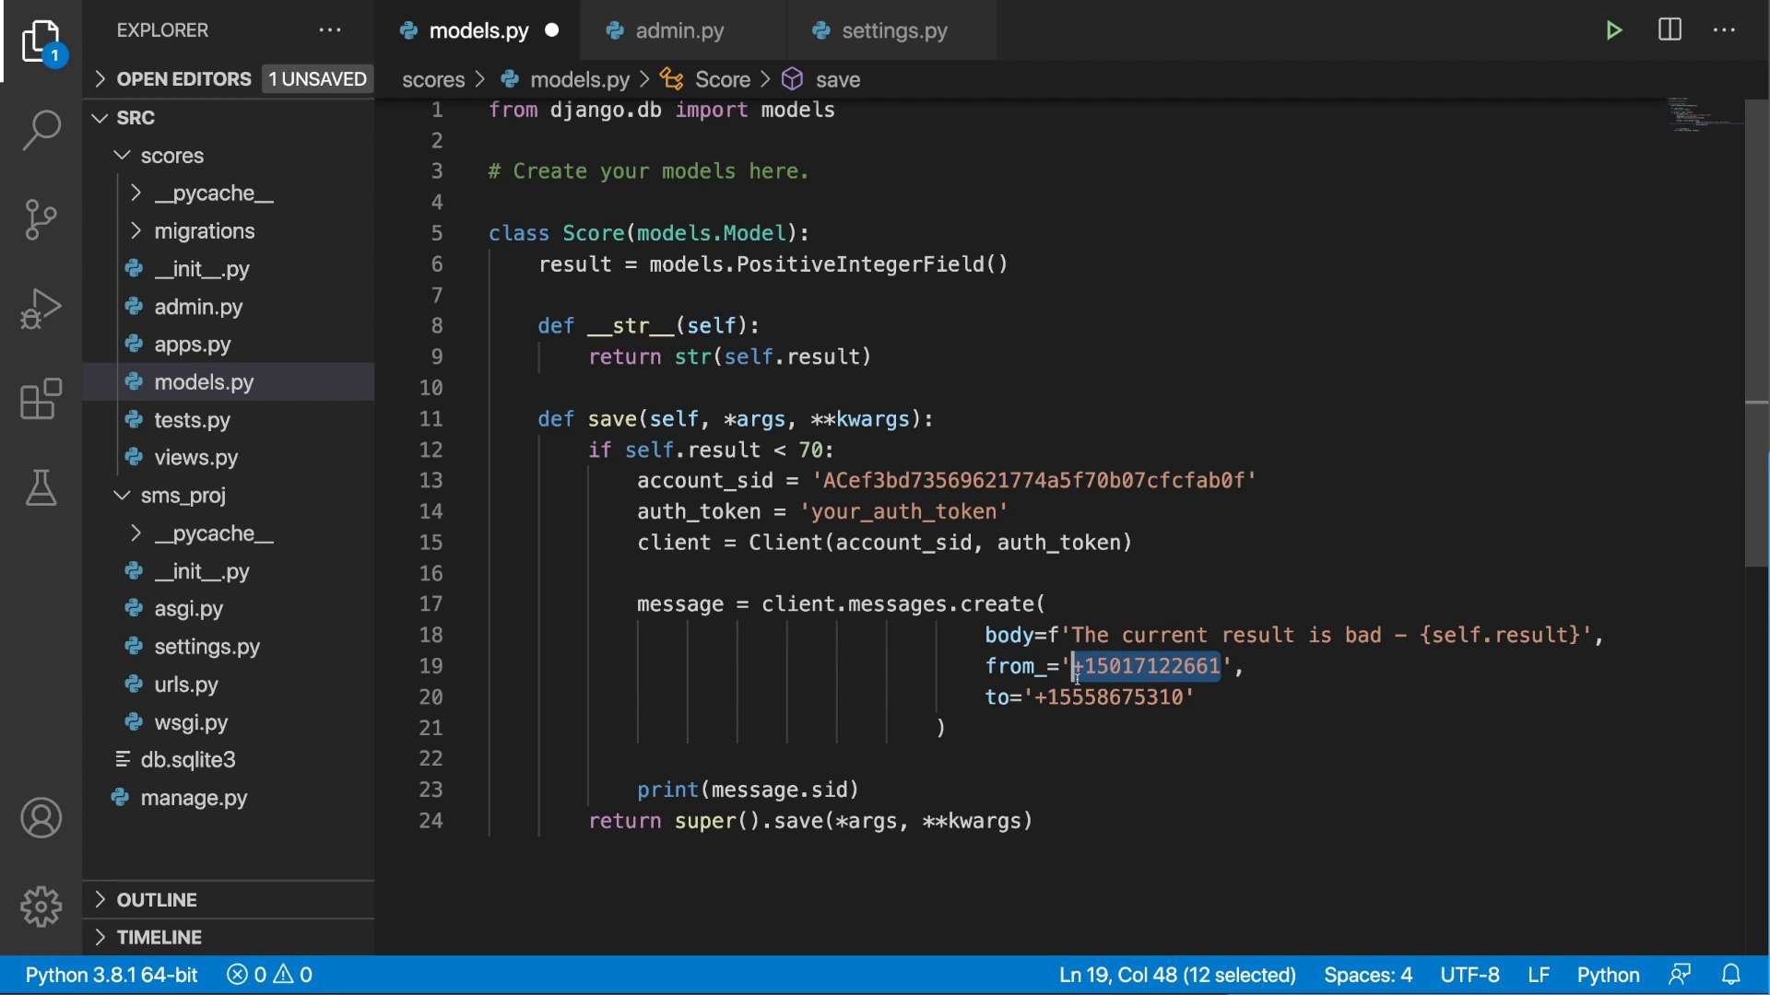
pyautogui.press('super+v')
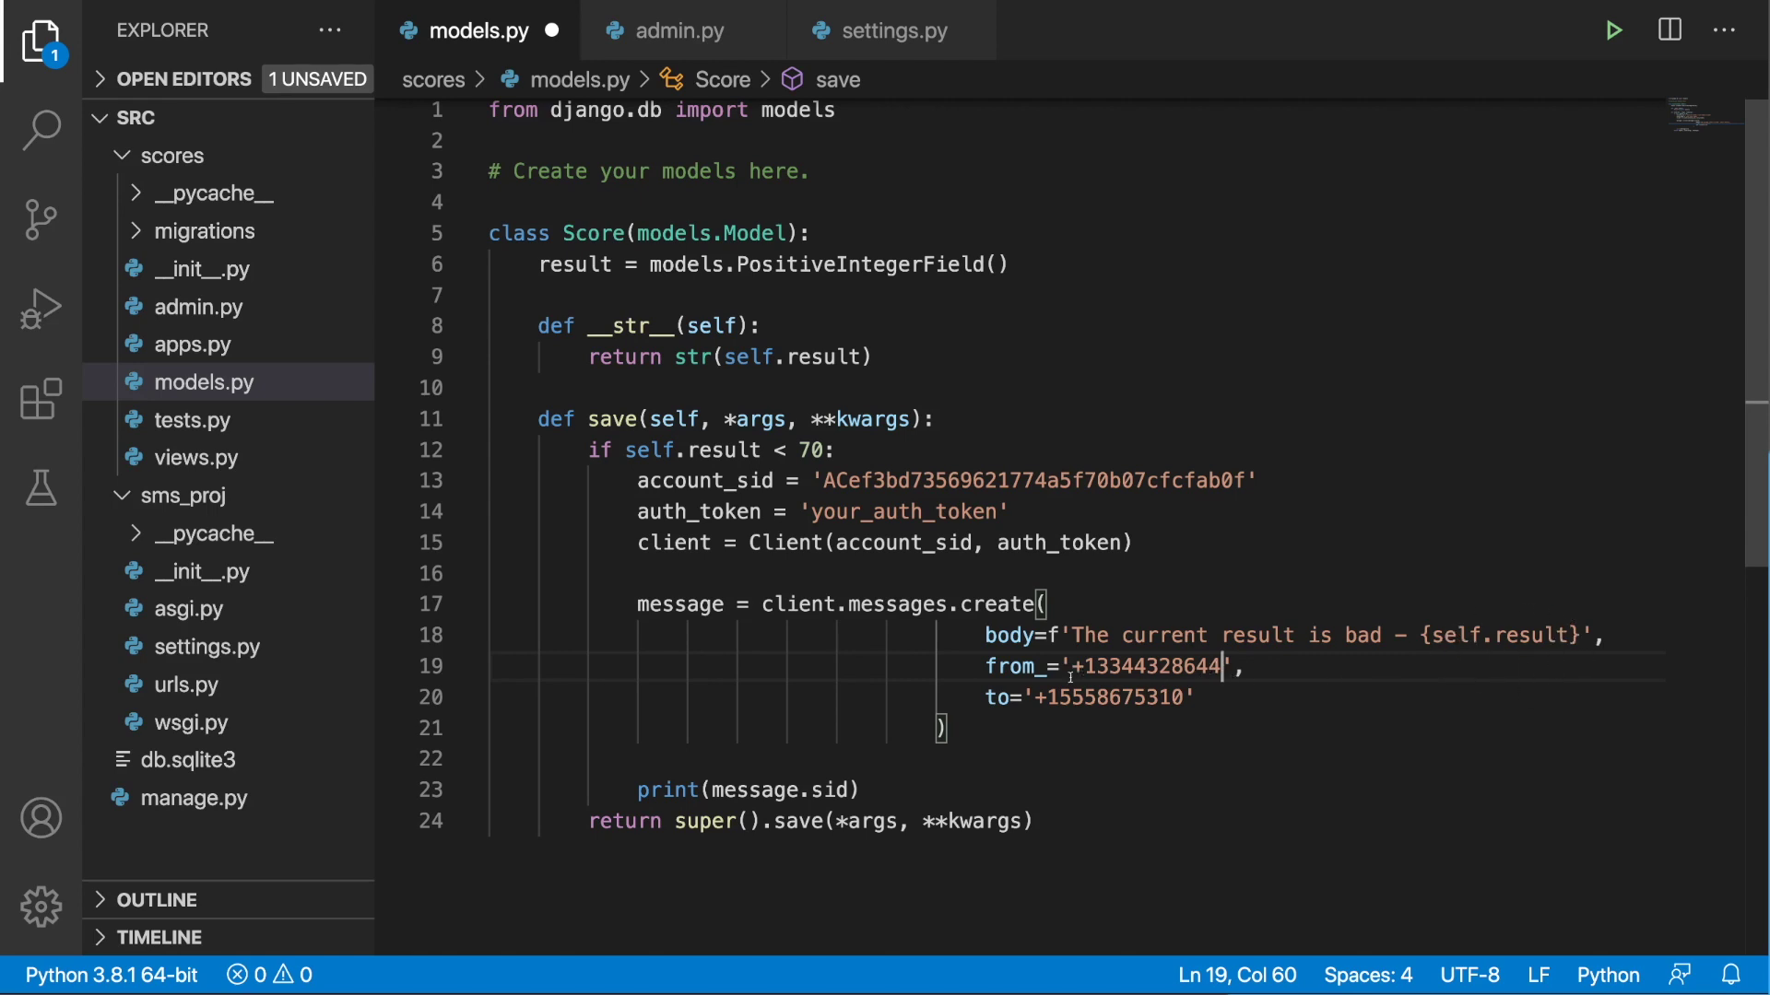
pyautogui.click(1186, 697)
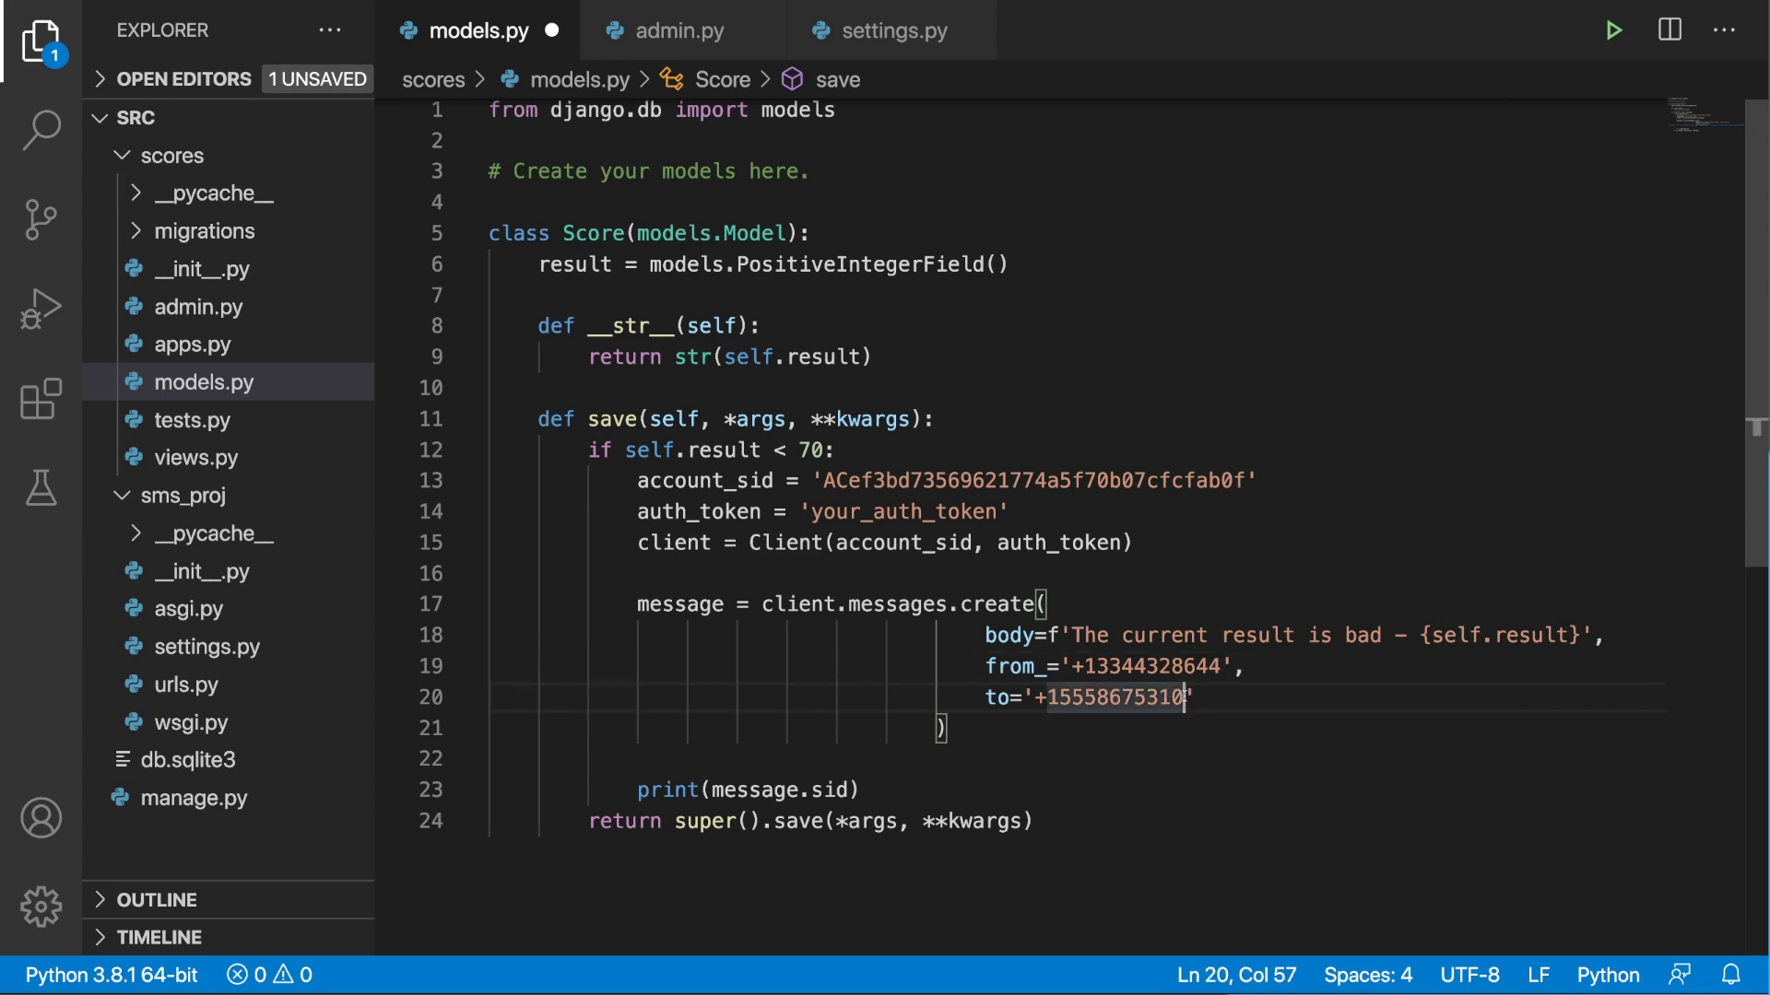
pyautogui.moveTo(1188, 698); pyautogui.dragTo(1048, 697)
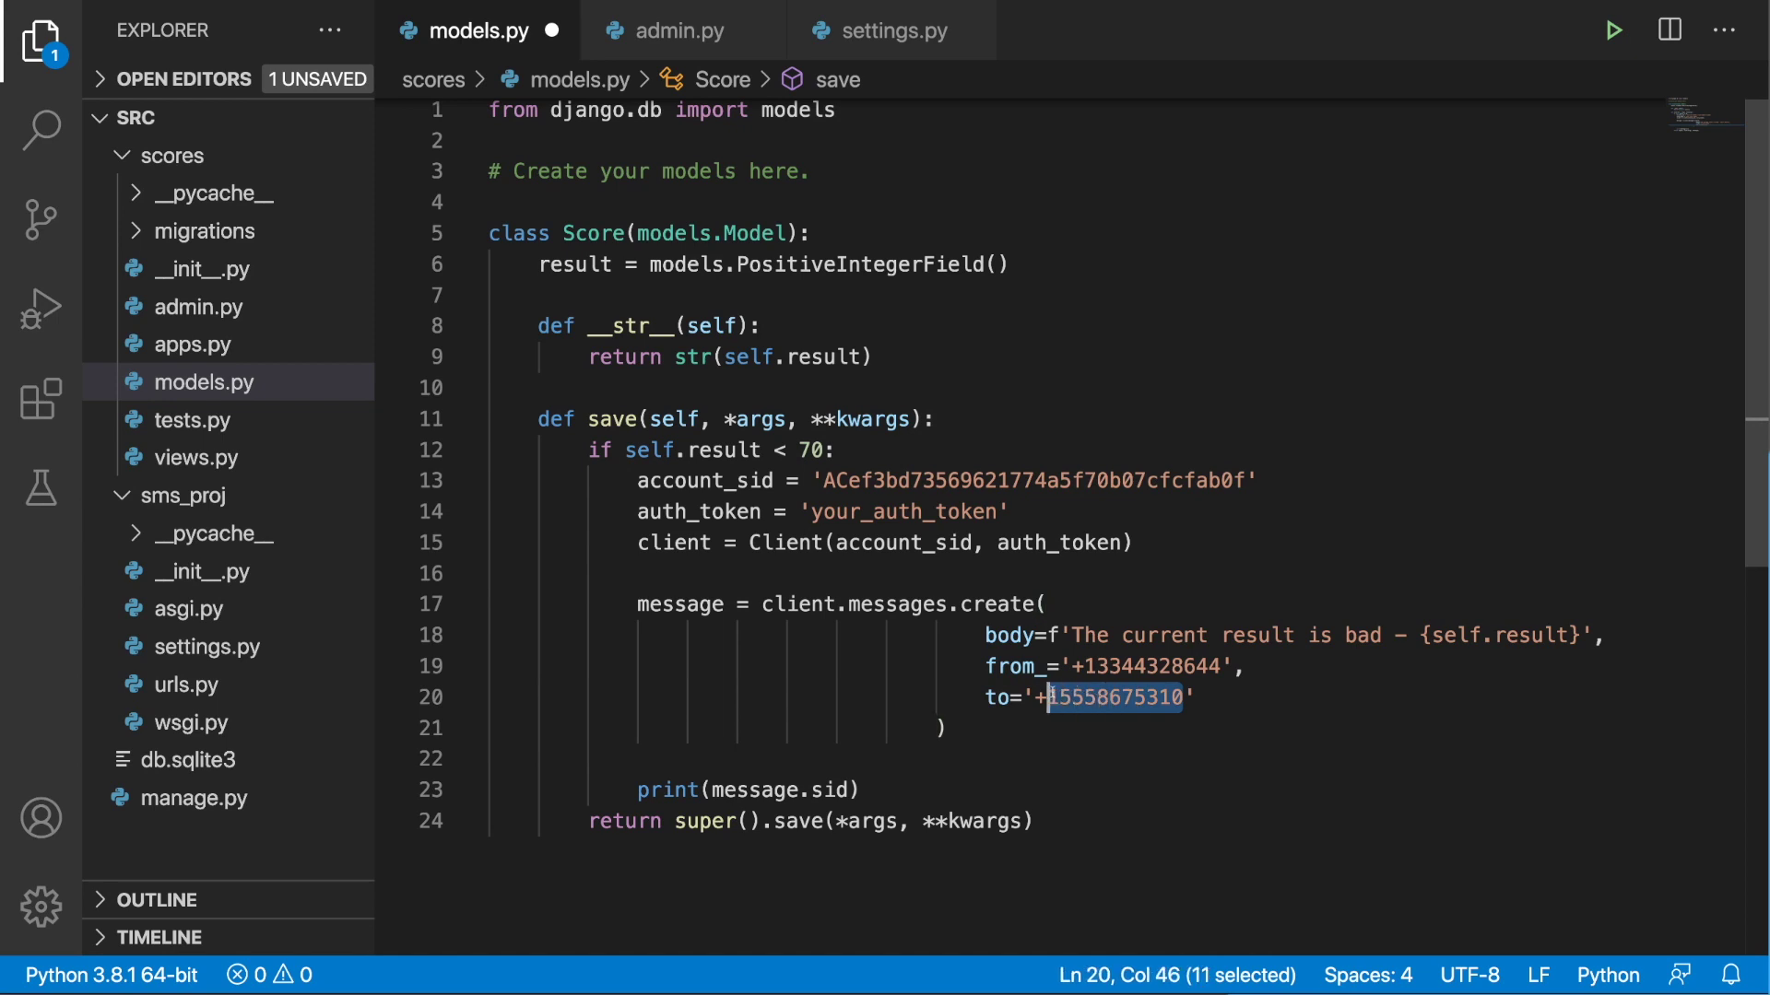
pyautogui.write('48')
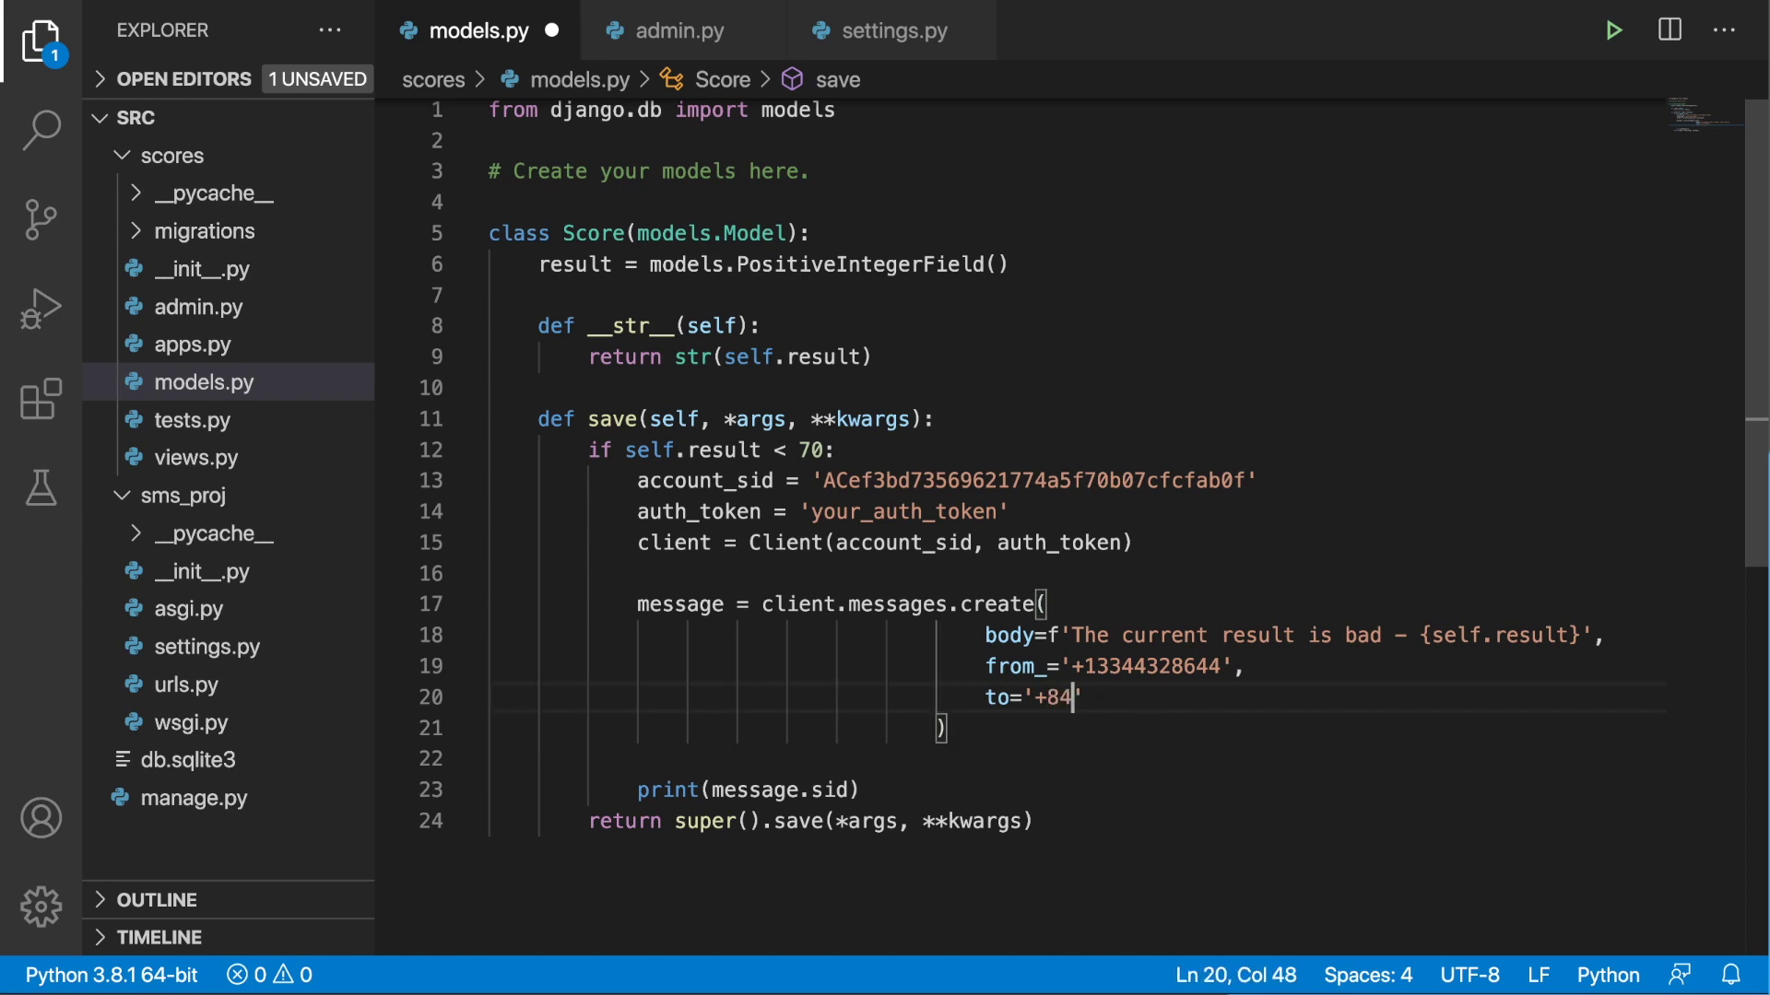
pyautogui.press('BackSpace')
pyautogui.press('BackSpace')
pyautogui.write('4')
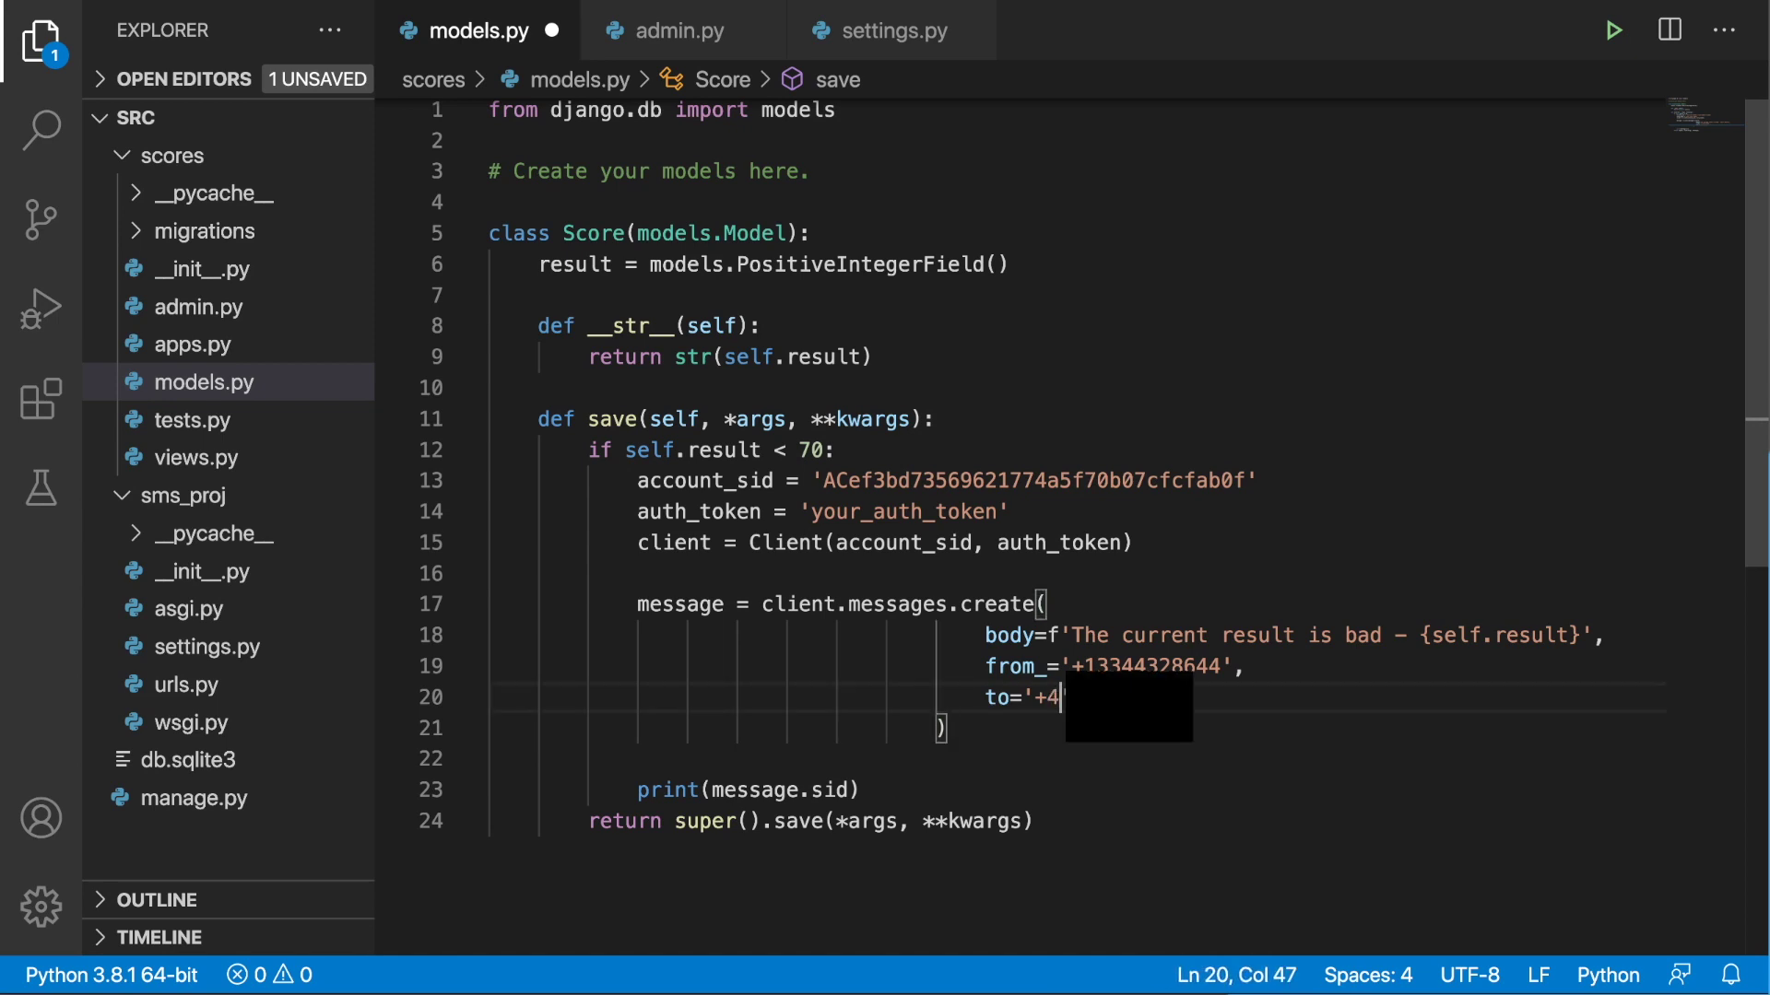
pyautogui.write('8')
pyautogui.write('1234')
pyautogui.write("'")
pyautogui.press('BackSpace')
pyautogui.press('BackSpace')
pyautogui.press('BackSpace')
pyautogui.press('BackSpace')
pyautogui.hotkey('ctrl', 's')
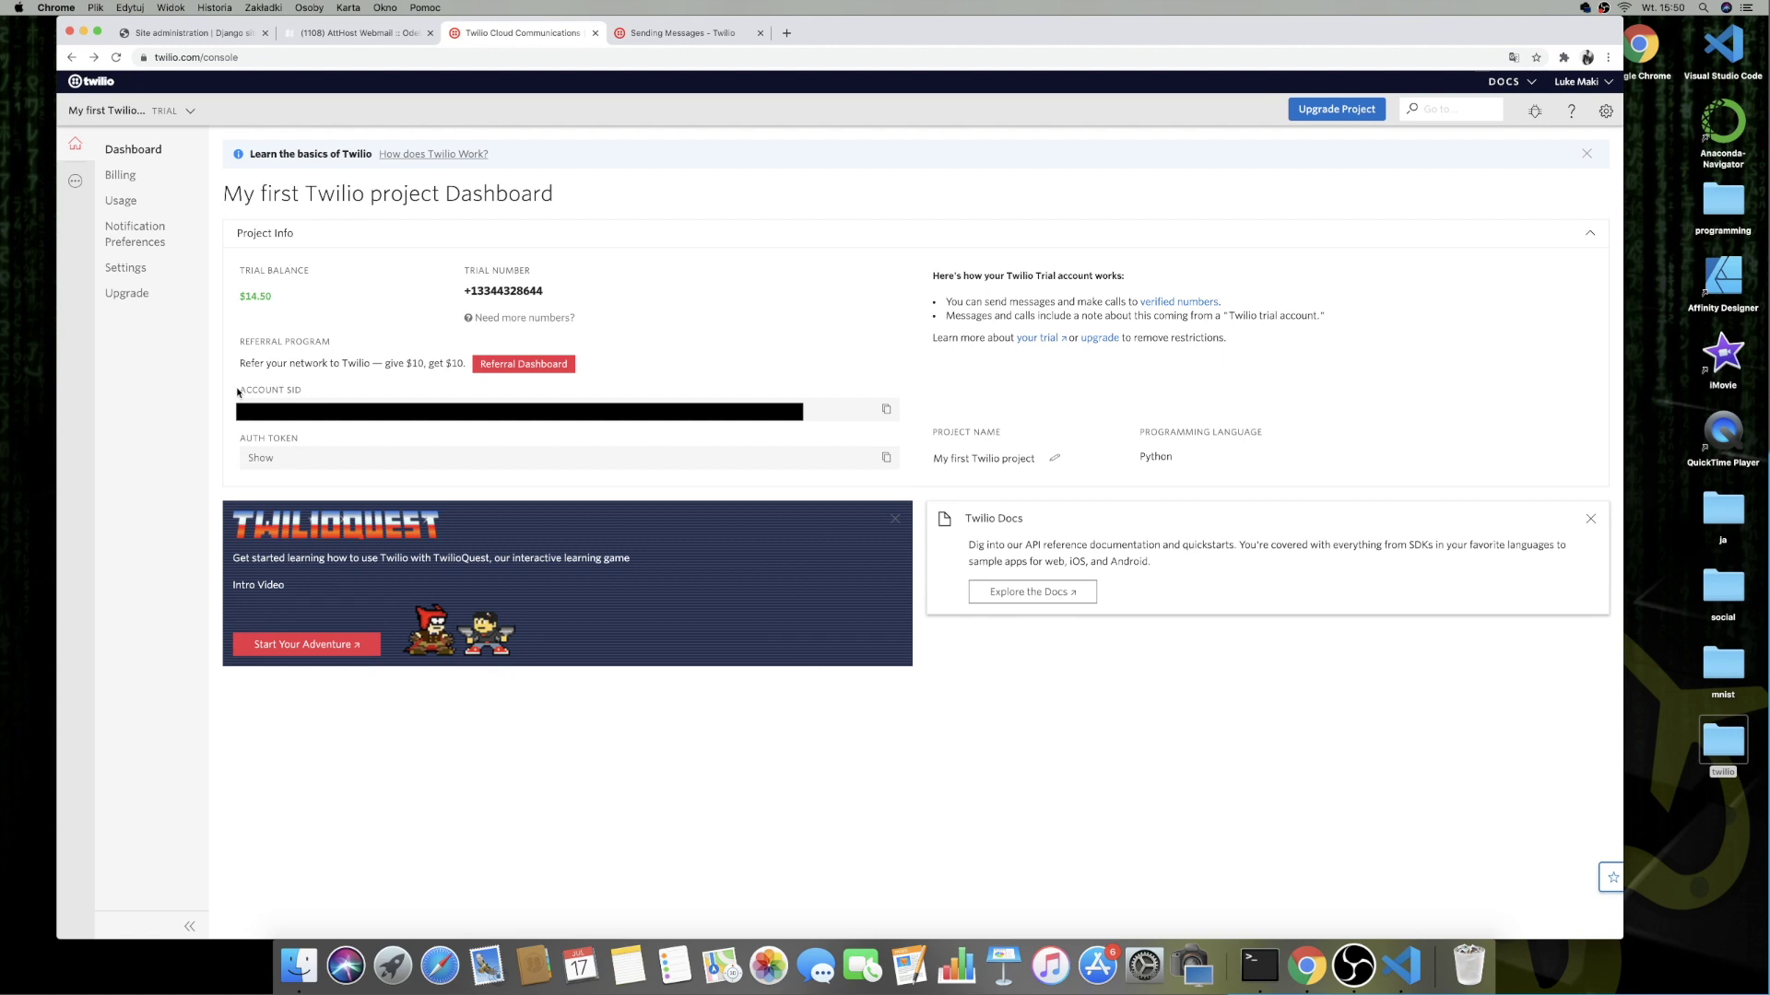
# Step: Copy the Account SID into models.py, then select the twilio.rest Client import line in the docs
pyautogui.moveTo(240, 388)
pyautogui.mouseDown()
pyautogui.moveTo(301, 392)
pyautogui.moveTo(299, 439)
pyautogui.mouseUp()
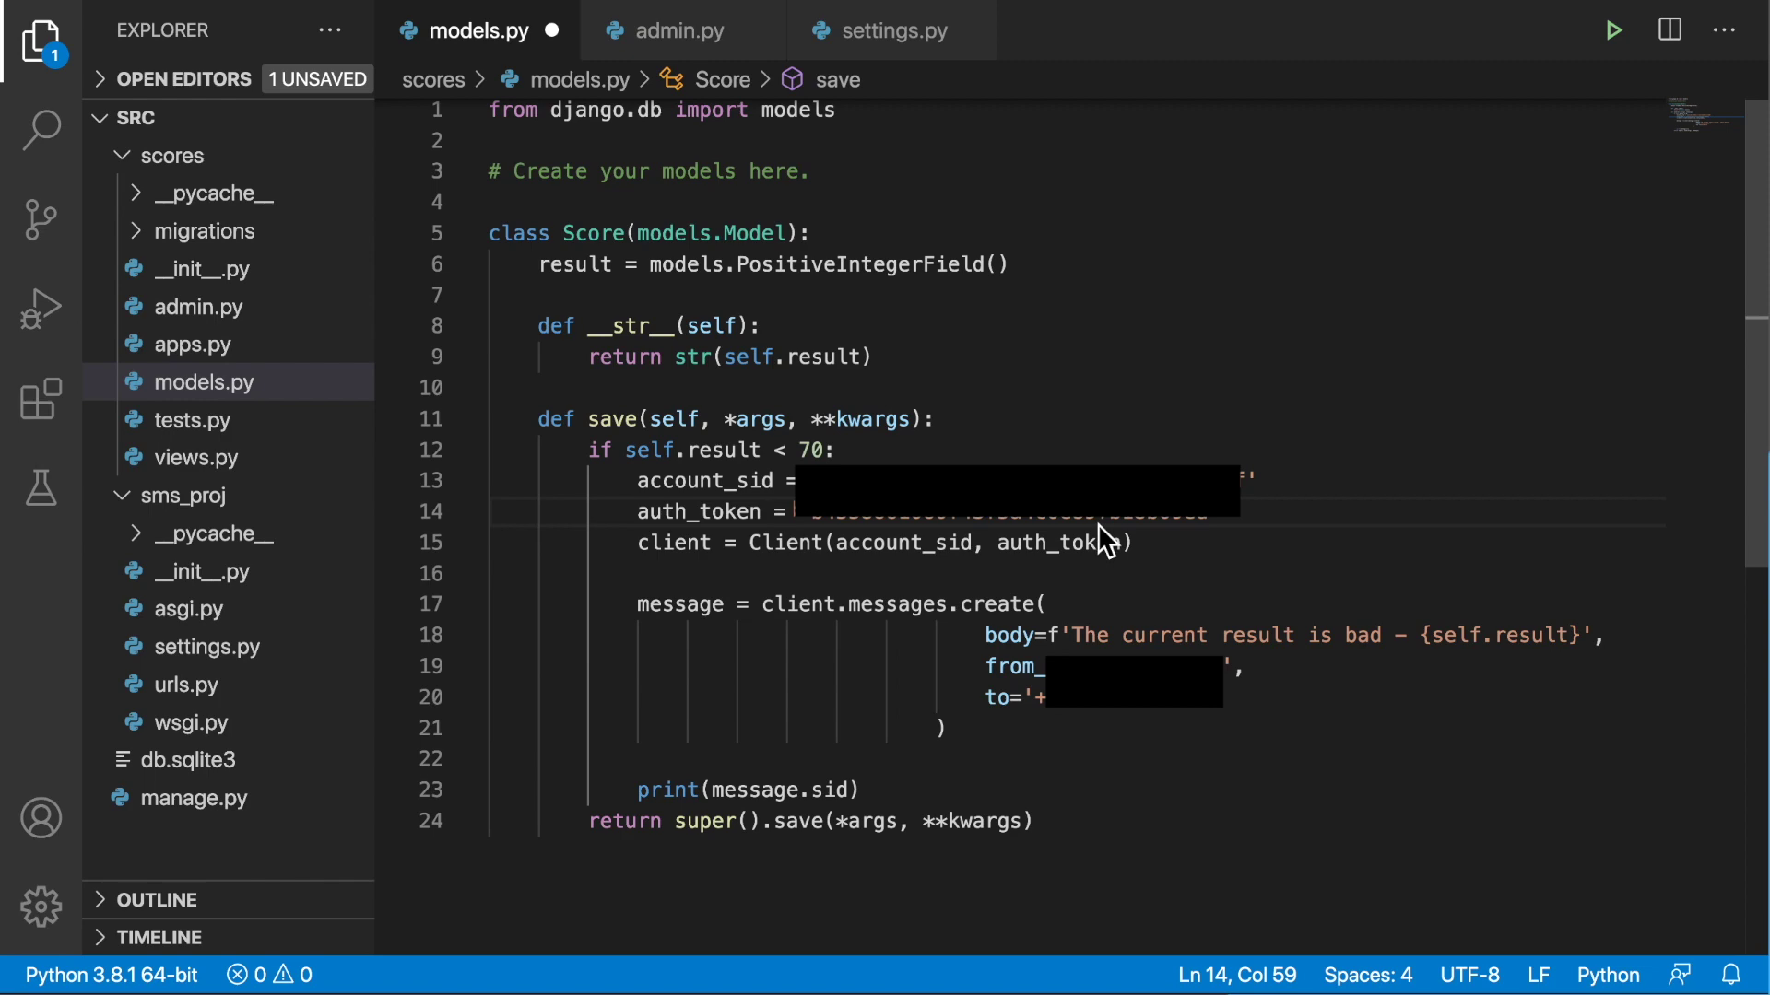
pyautogui.press('super+Tab')
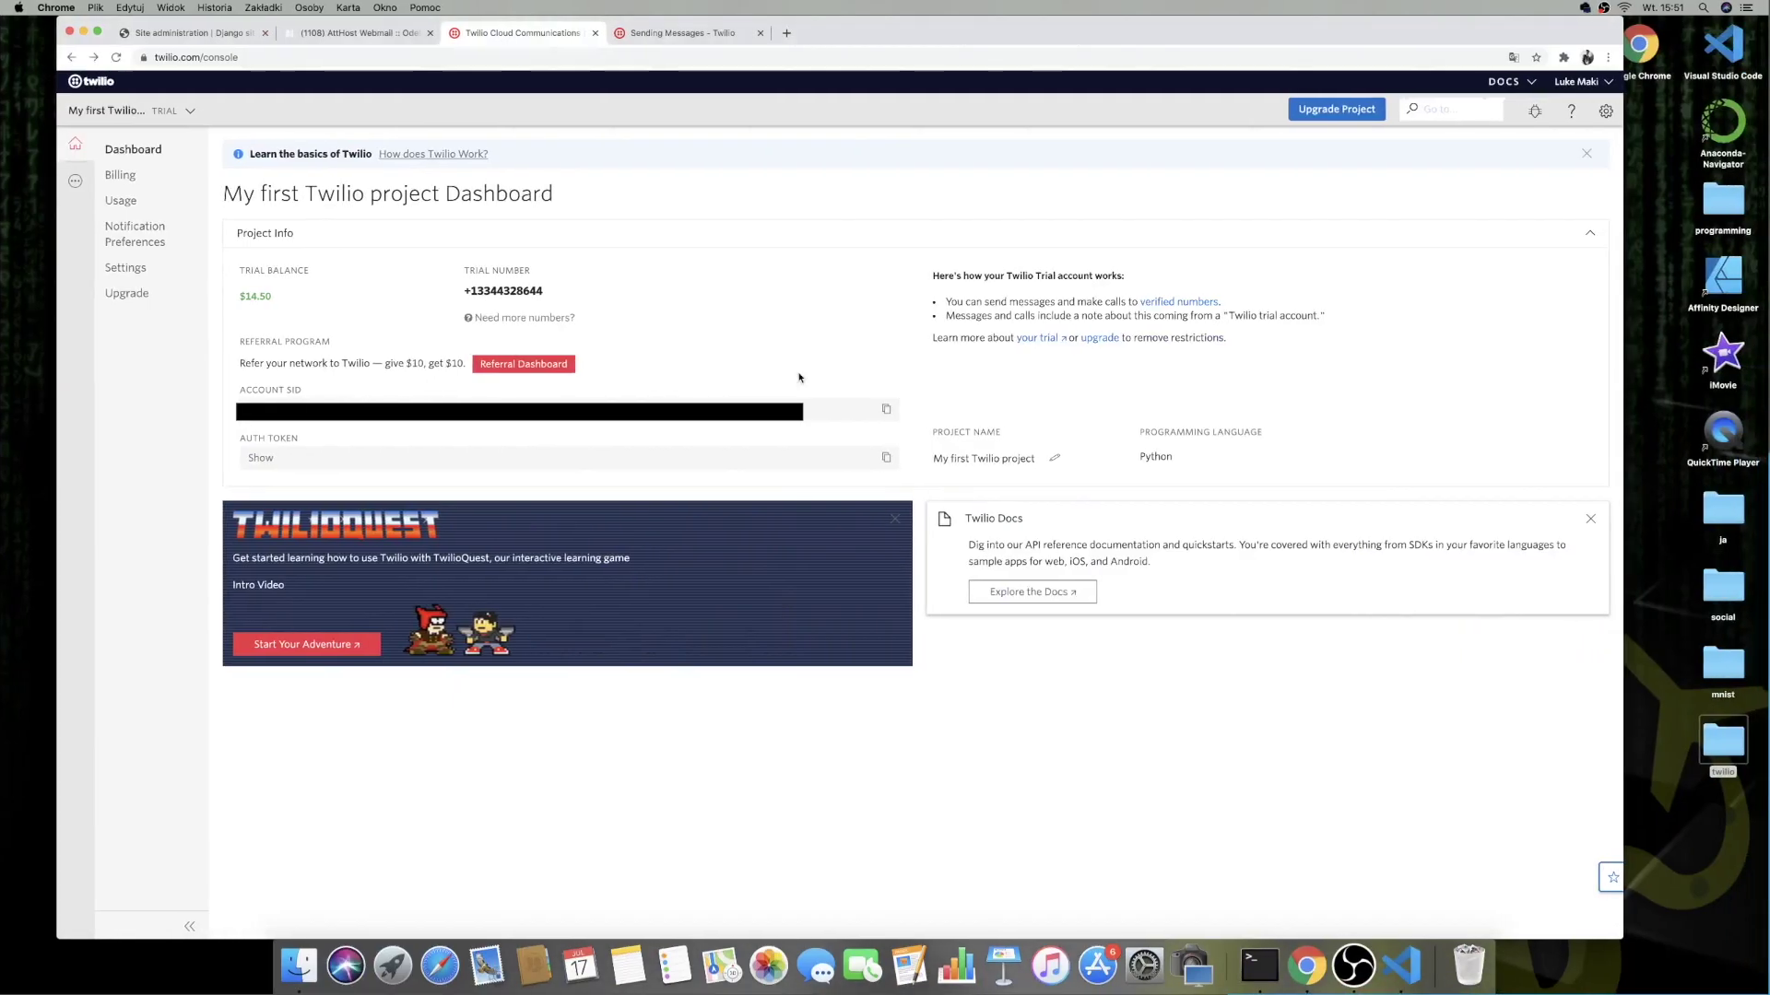
pyautogui.click(668, 33)
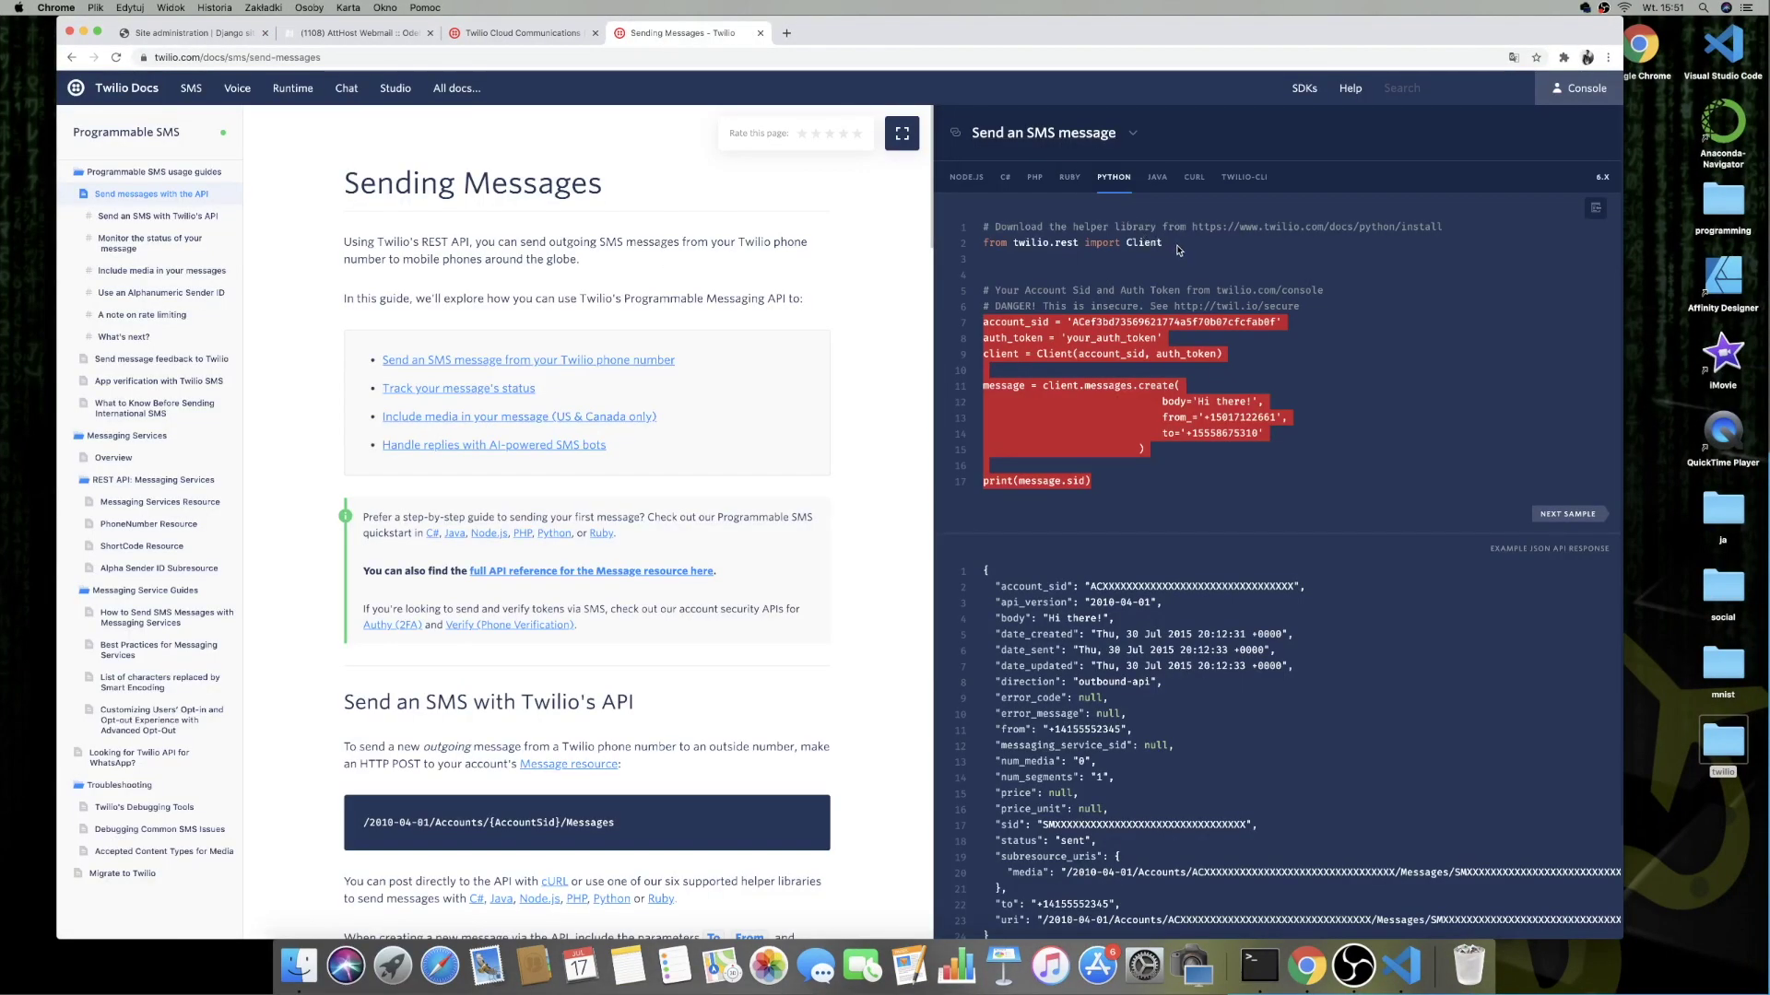
pyautogui.moveTo(1164, 244); pyautogui.dragTo(959, 245)
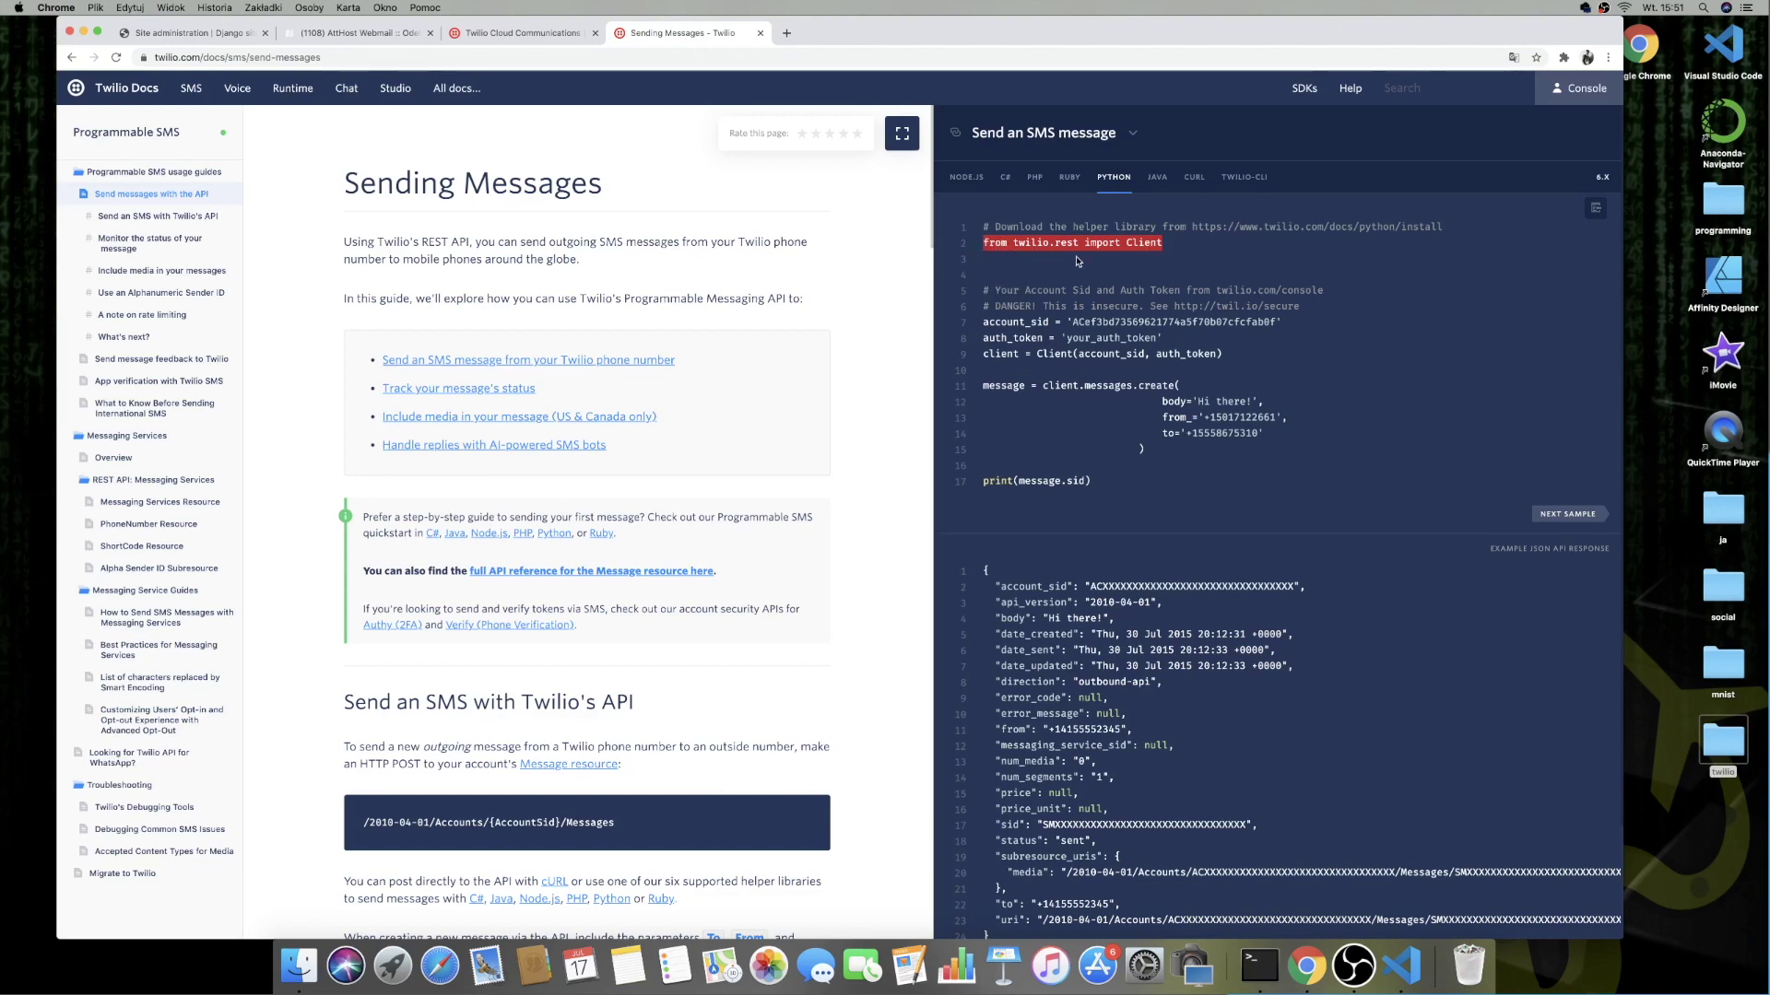
# Step: Add the 'from twilio.rest import Client' import to models.py and save
pyautogui.hotkey('ctrl', 'c')
pyautogui.press('super+Tab')
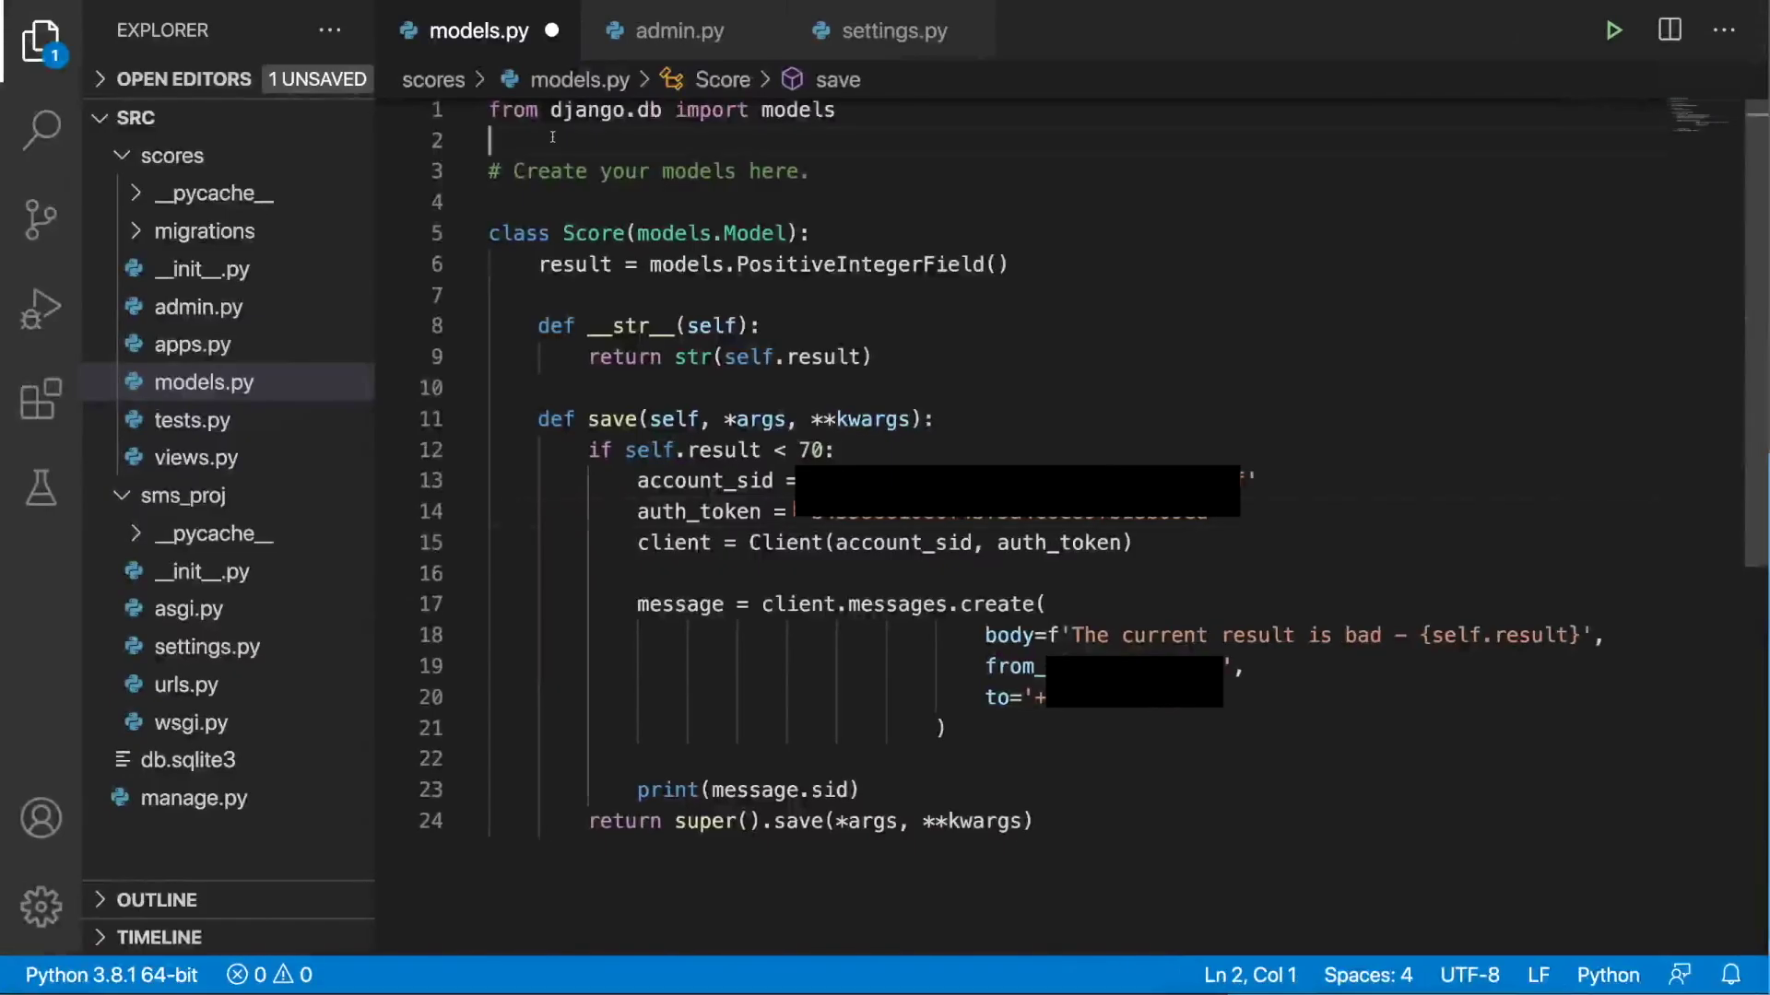
pyautogui.hotkey('ctrl', 'v')
pyautogui.press('Return')
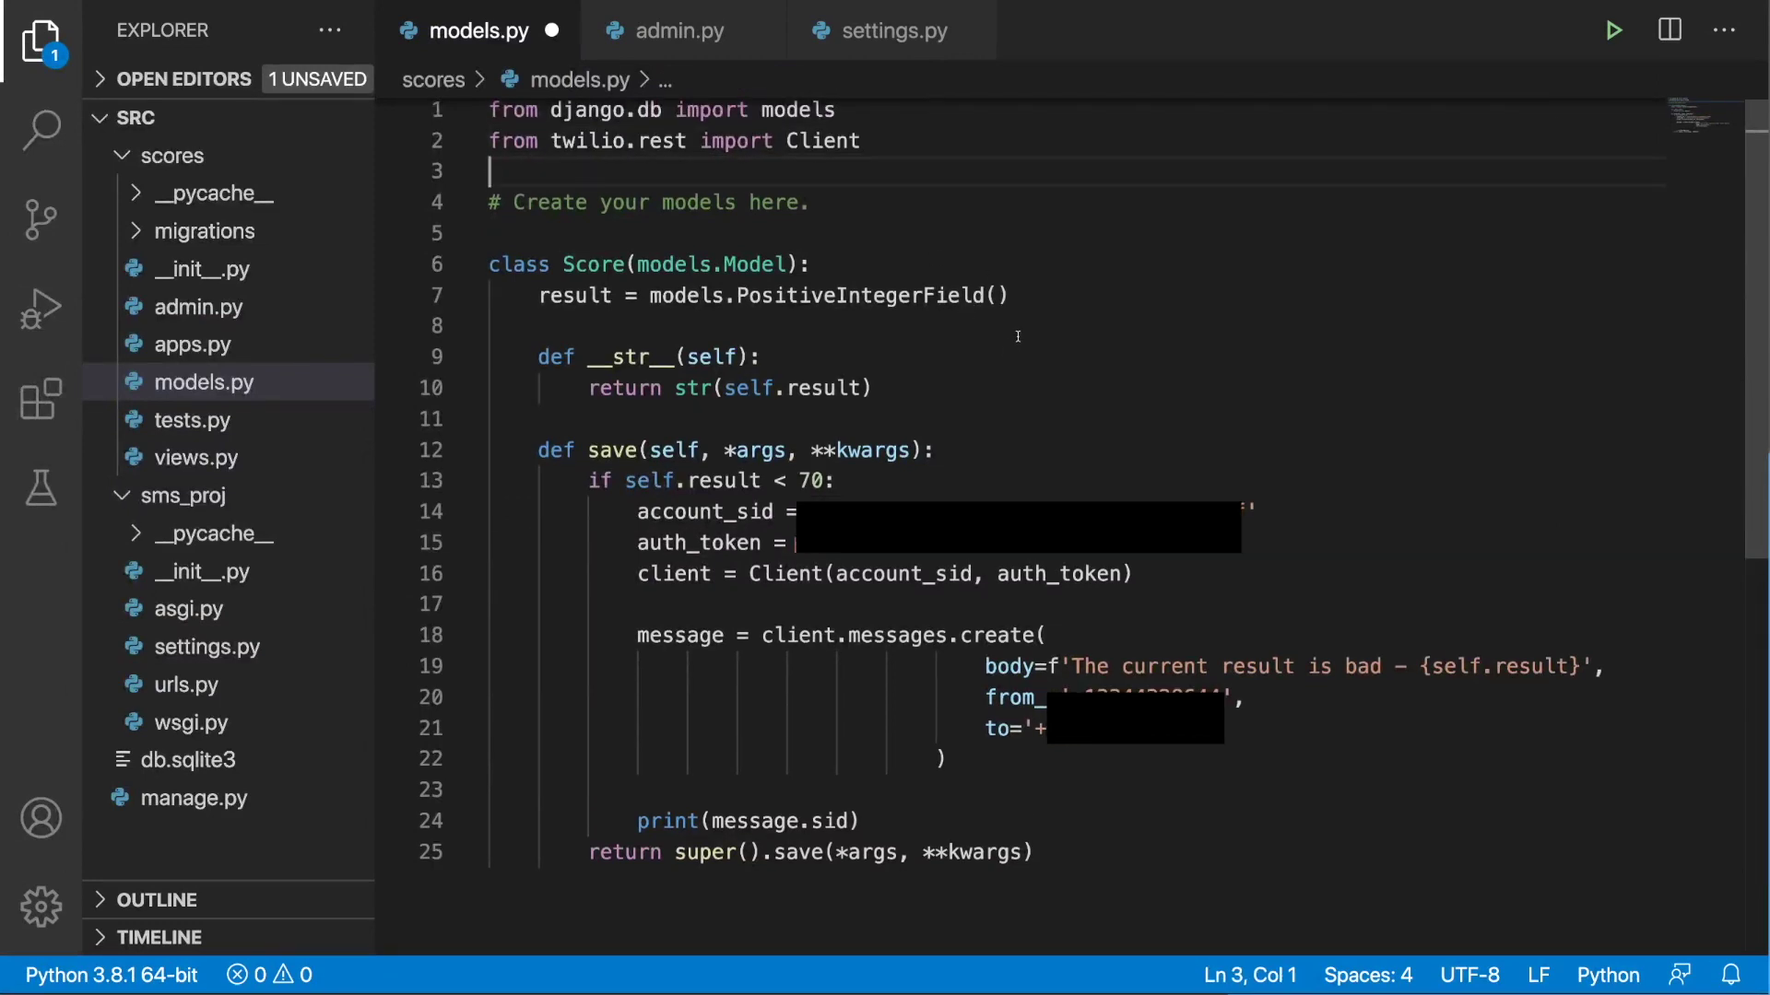
pyautogui.hotkey('ctrl', 's')
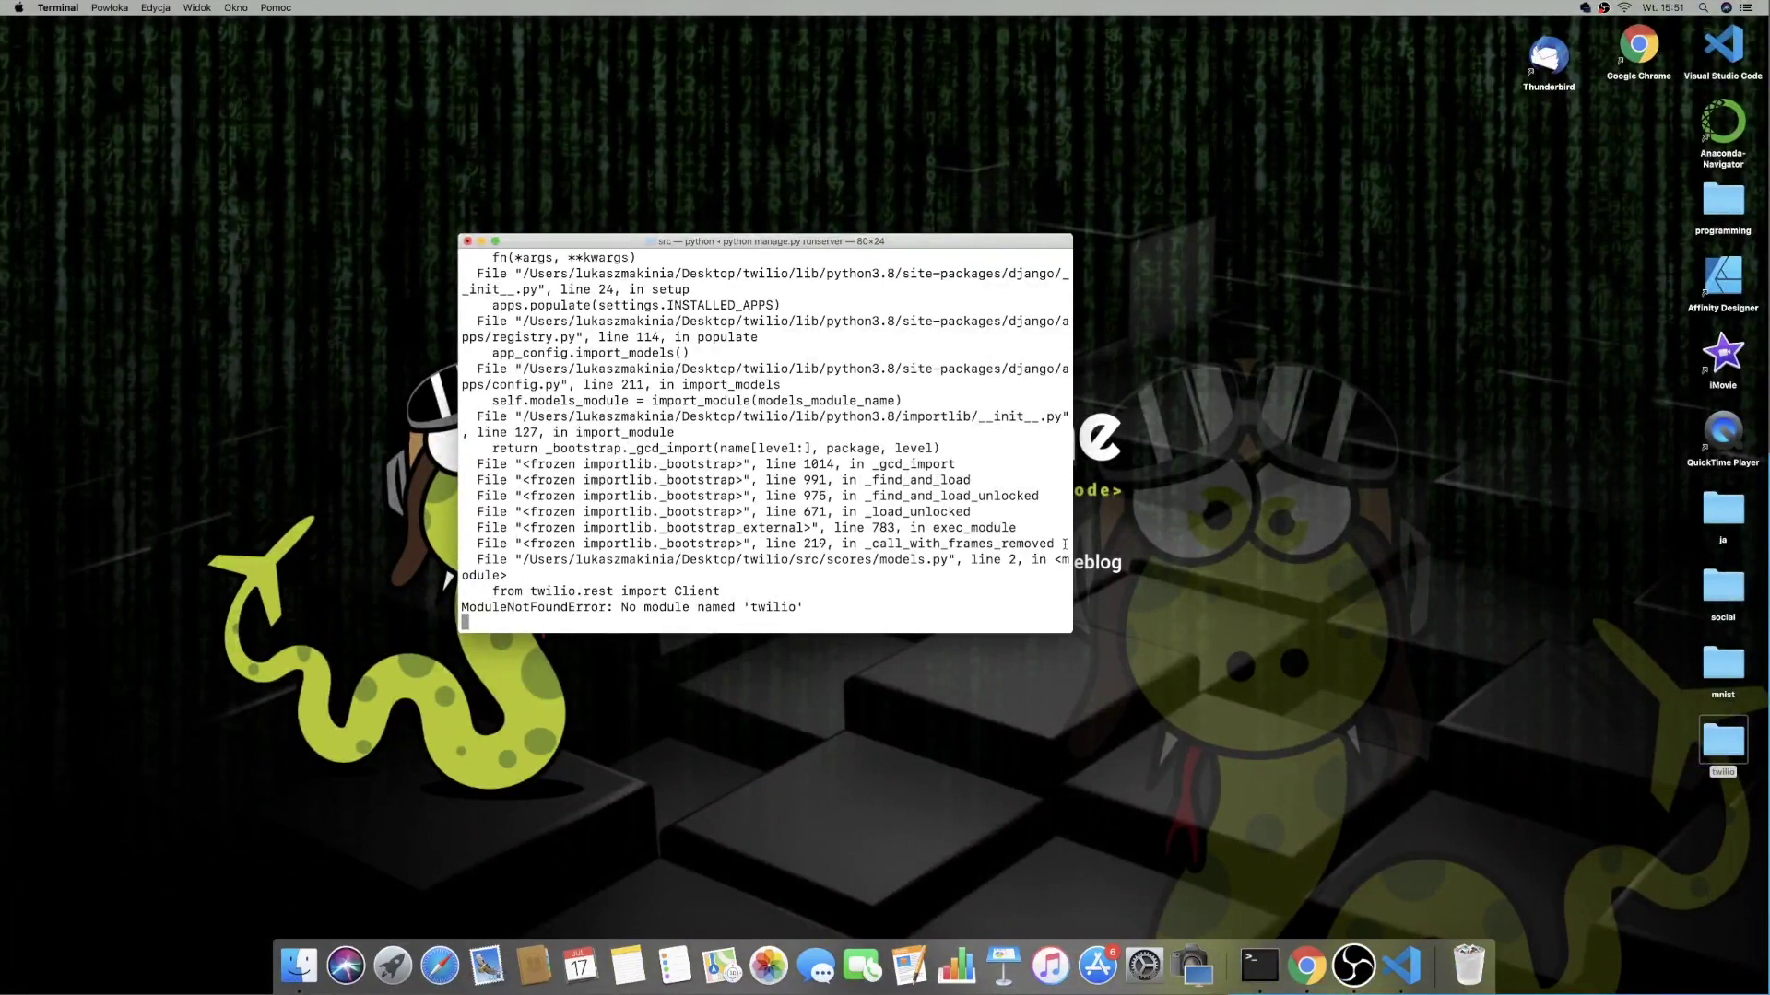
# Step: Stop the server, pip install twilio, and restart with python manage.py runserver
pyautogui.hotkey('ctrl', 'c')
pyautogui.write('pi')
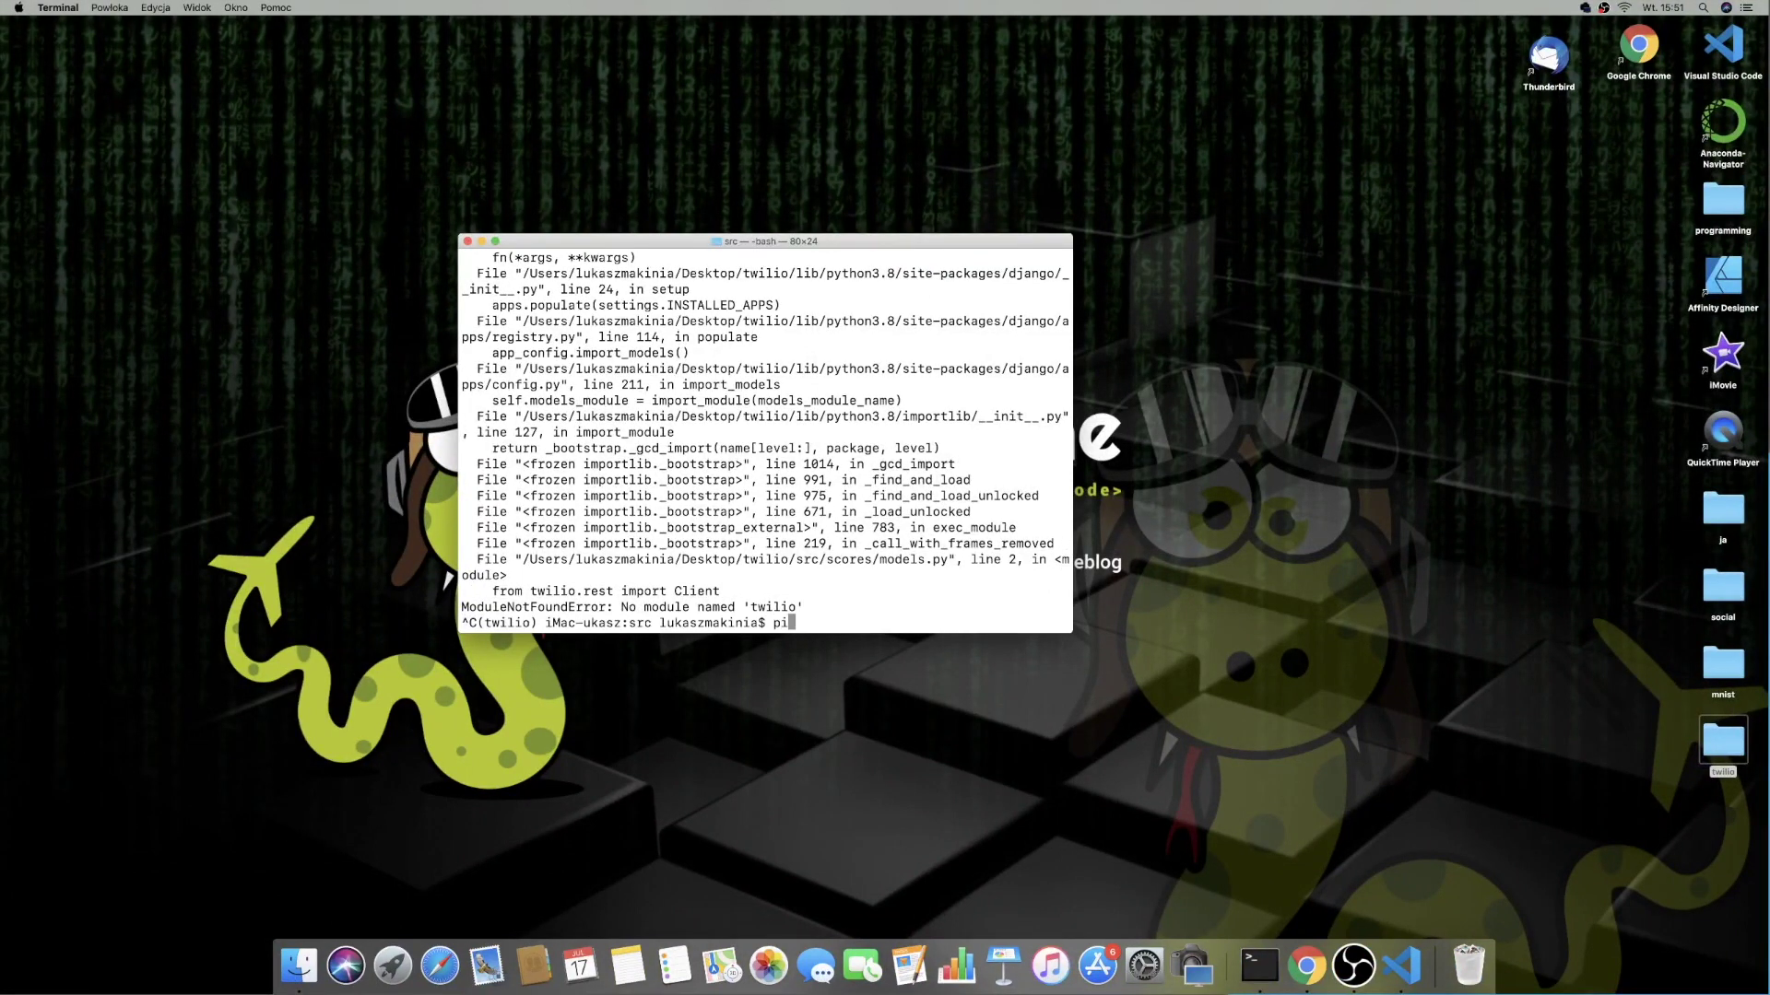
pyautogui.write('p install twilio')
pyautogui.press('Return')
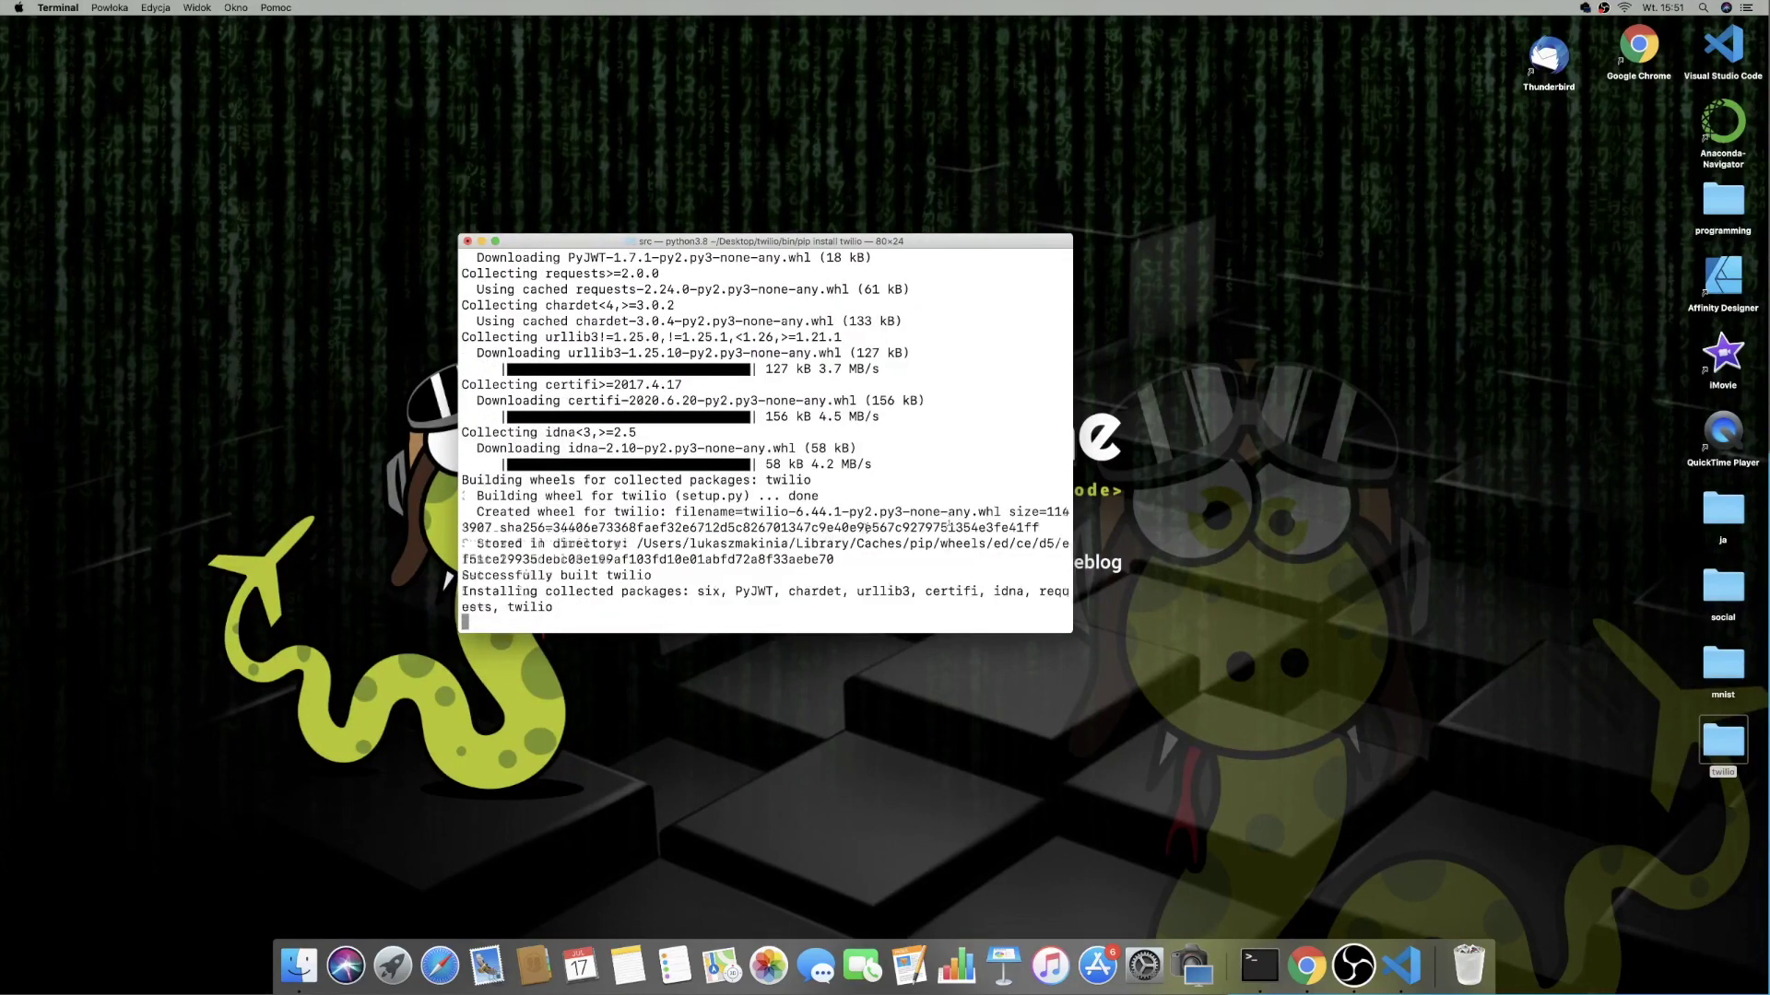
pyautogui.write('py')
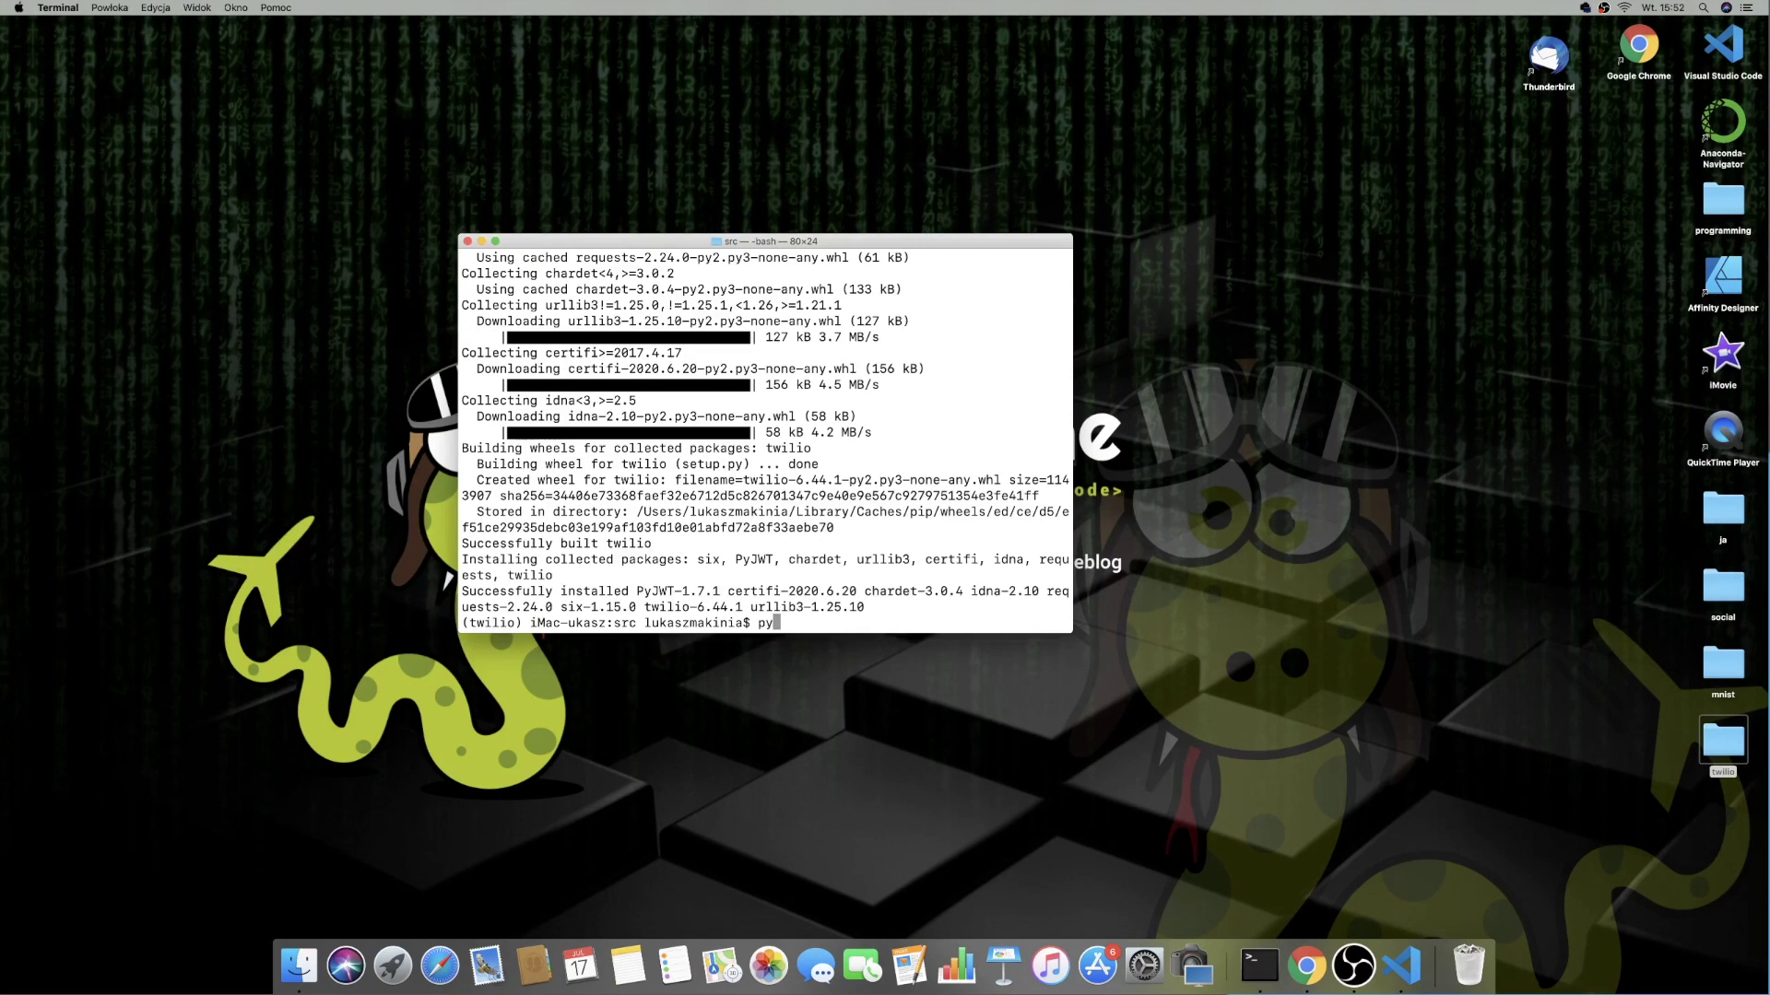
pyautogui.write('thon manage.py runser')
pyautogui.write('ver')
pyautogui.press('Return')
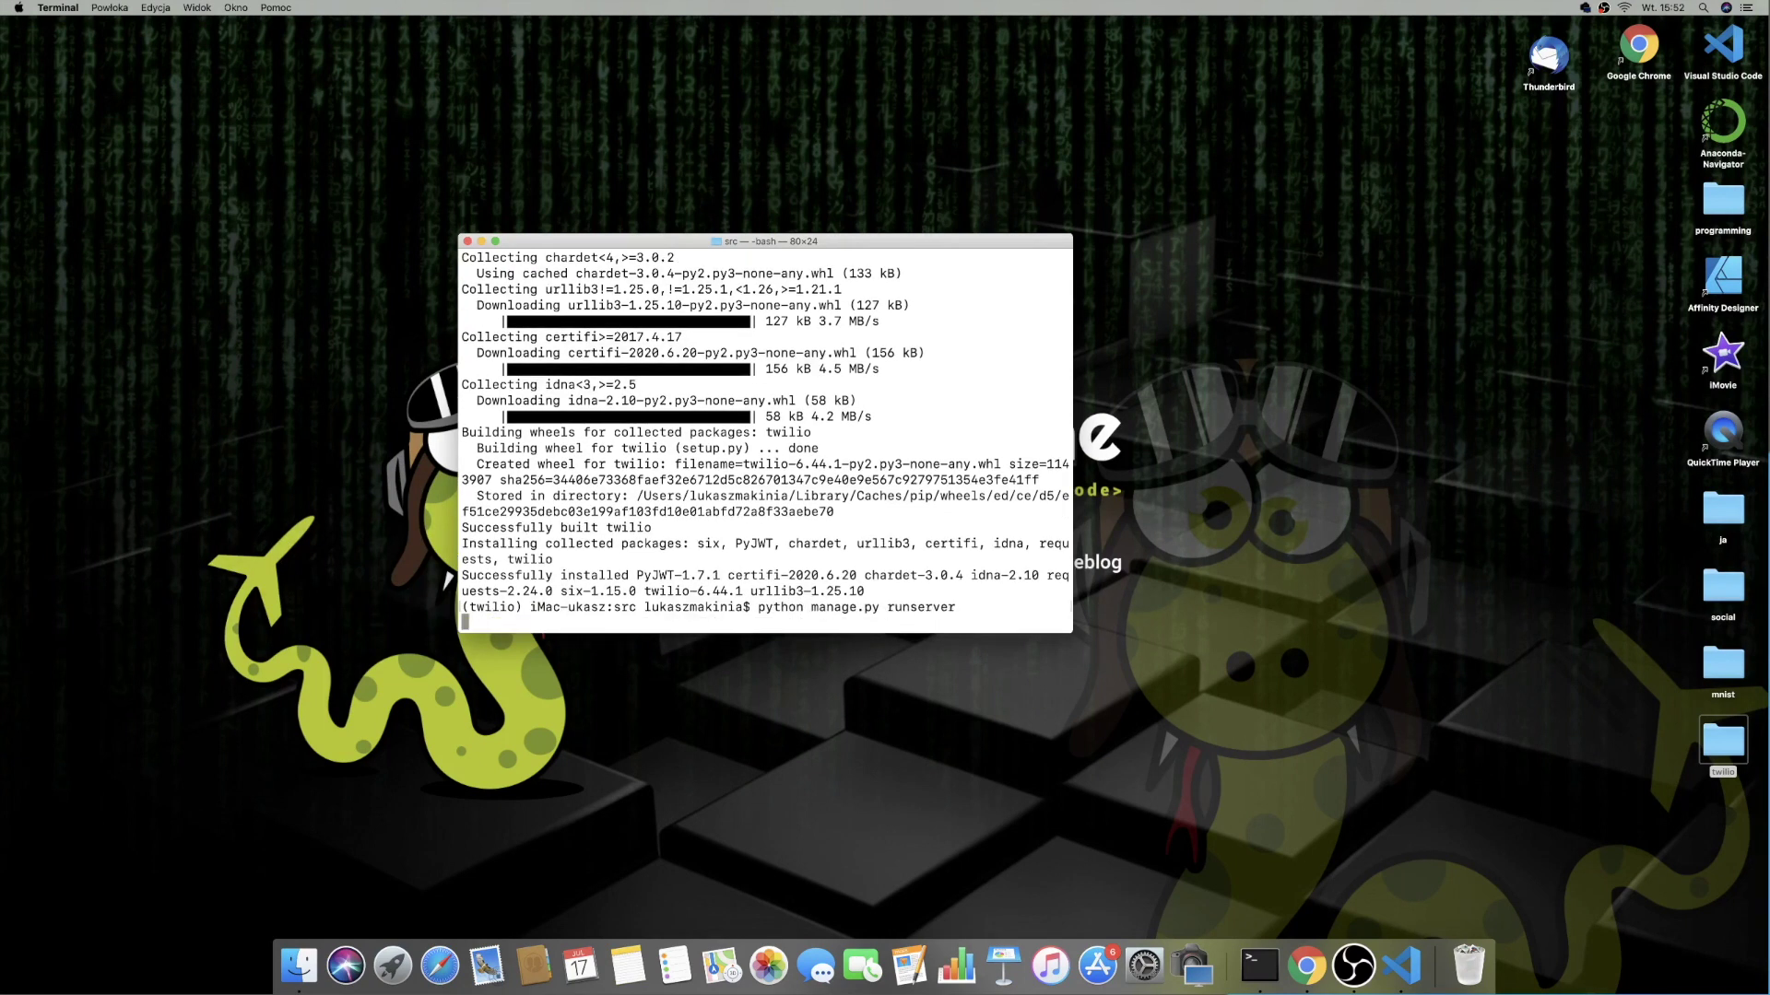
pyautogui.press('super+Tab')
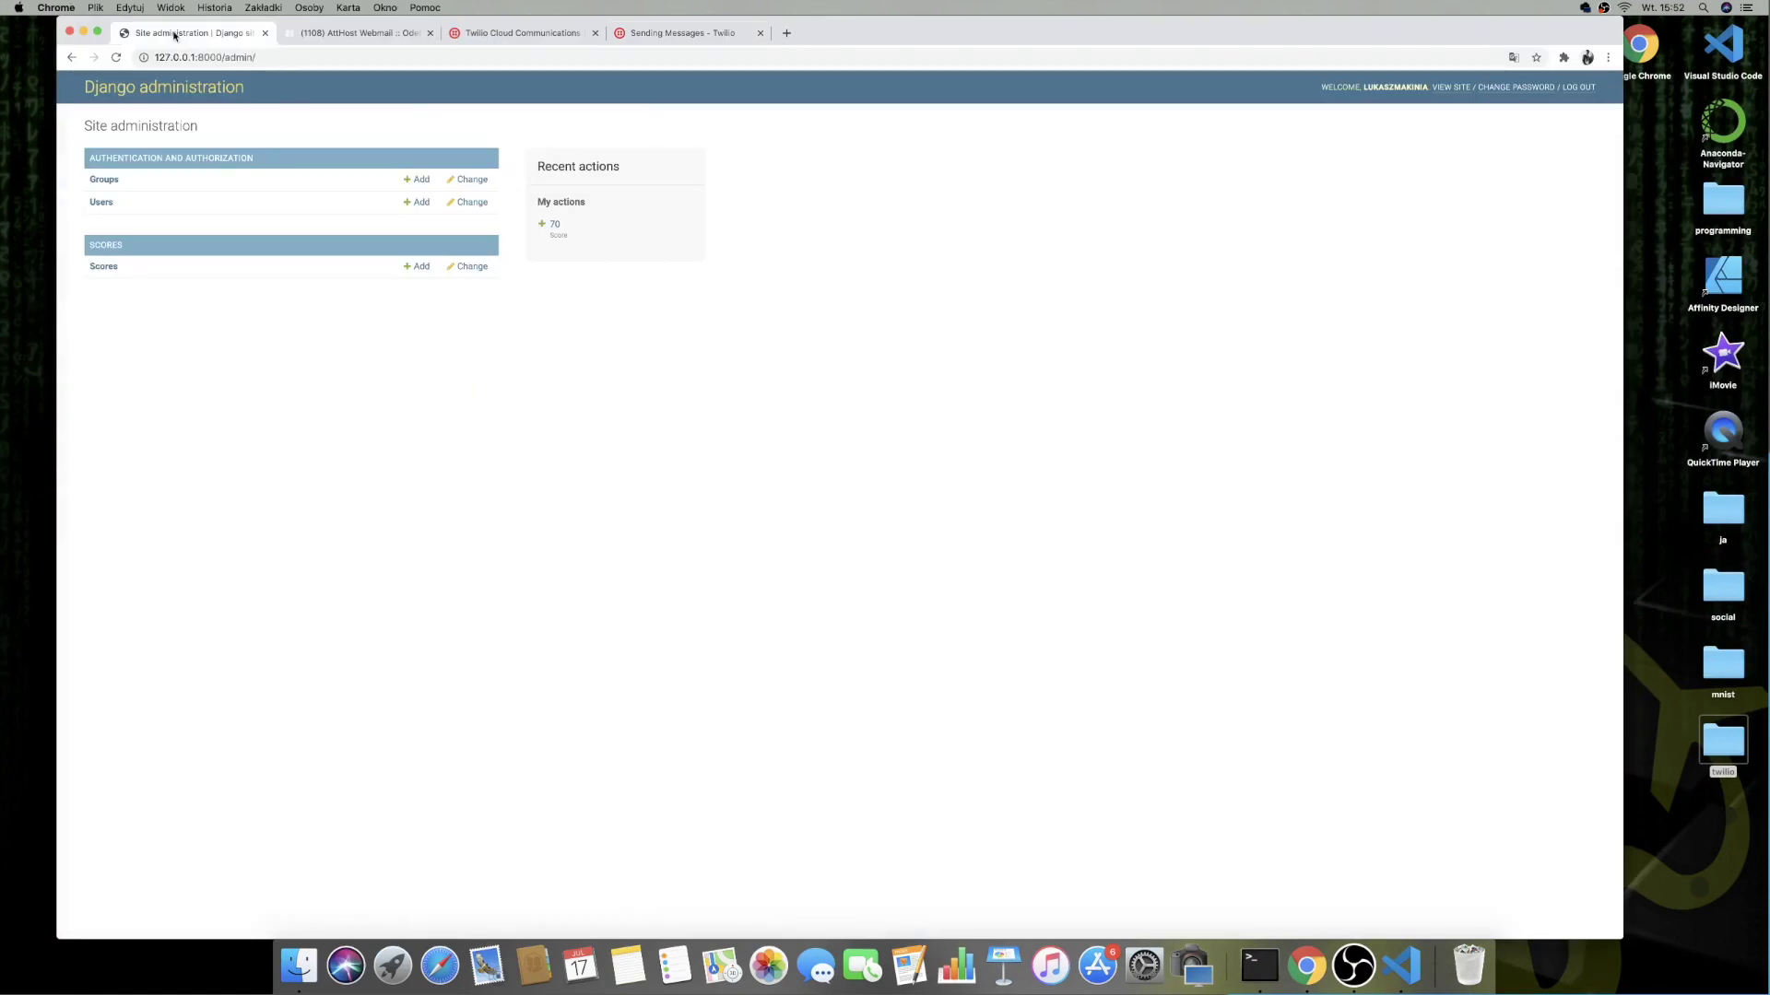
# Step: Add a score with Result 65 from the Scores list in Django admin and save it
pyautogui.click(102, 267)
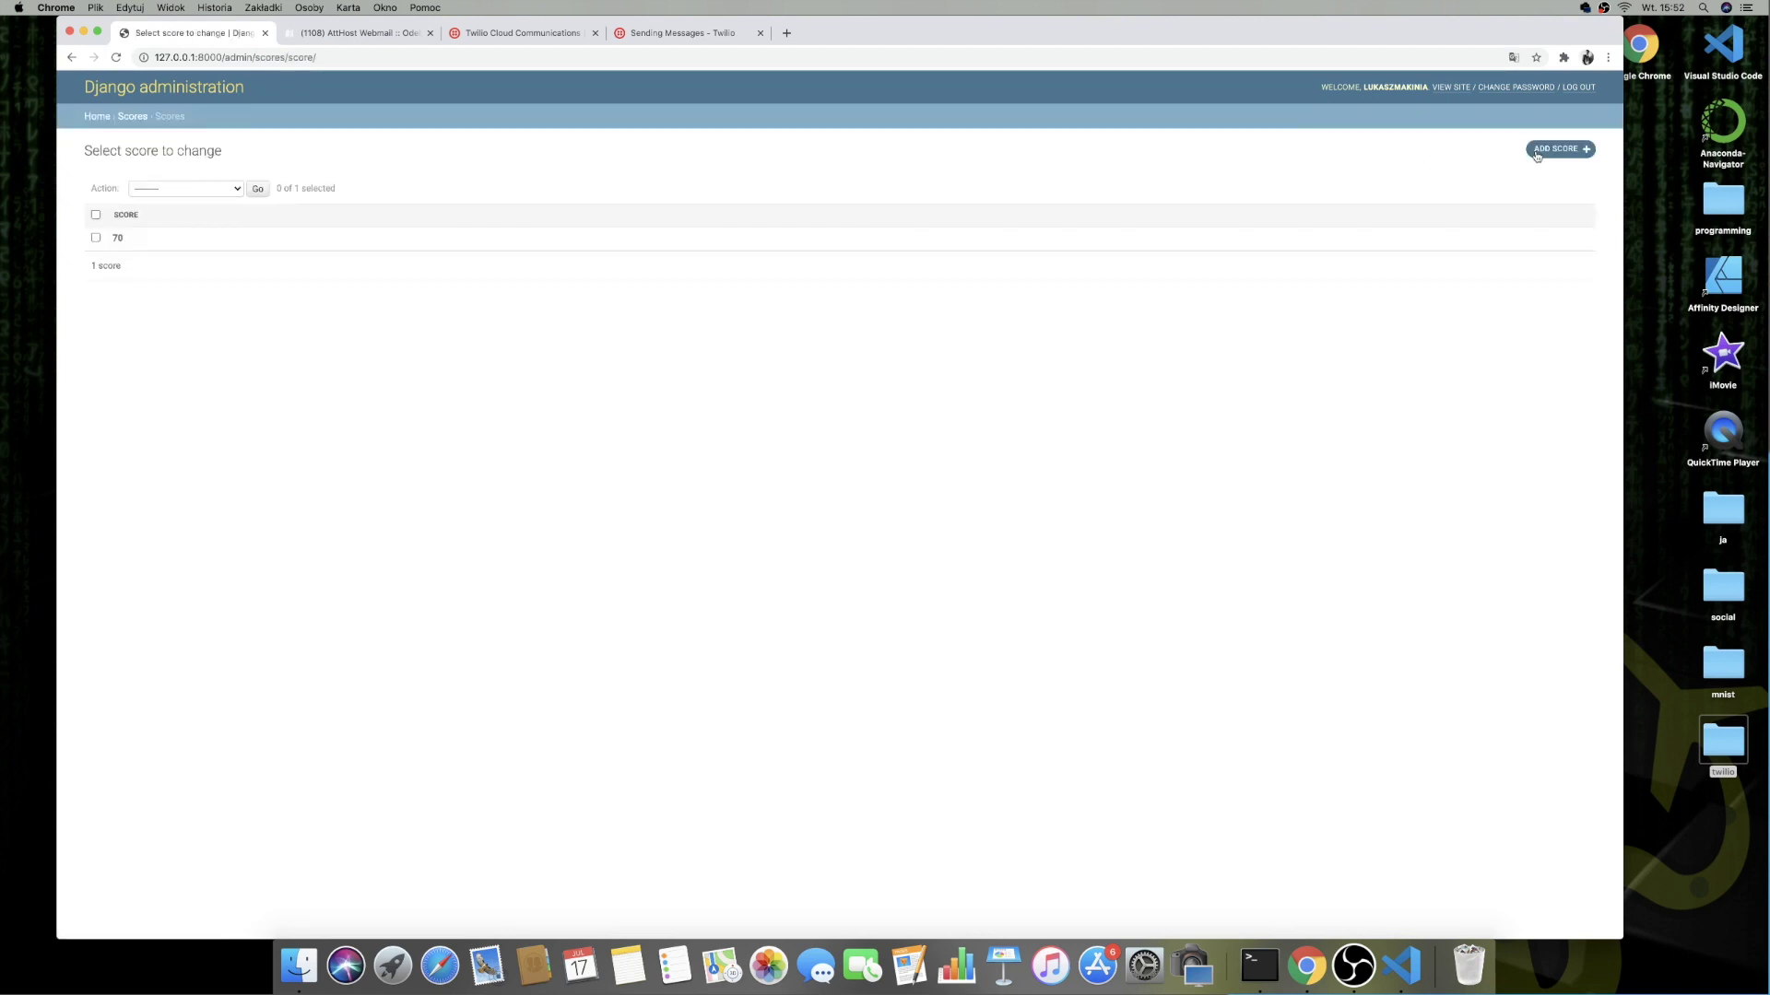
pyautogui.click(1559, 149)
pyautogui.write('65')
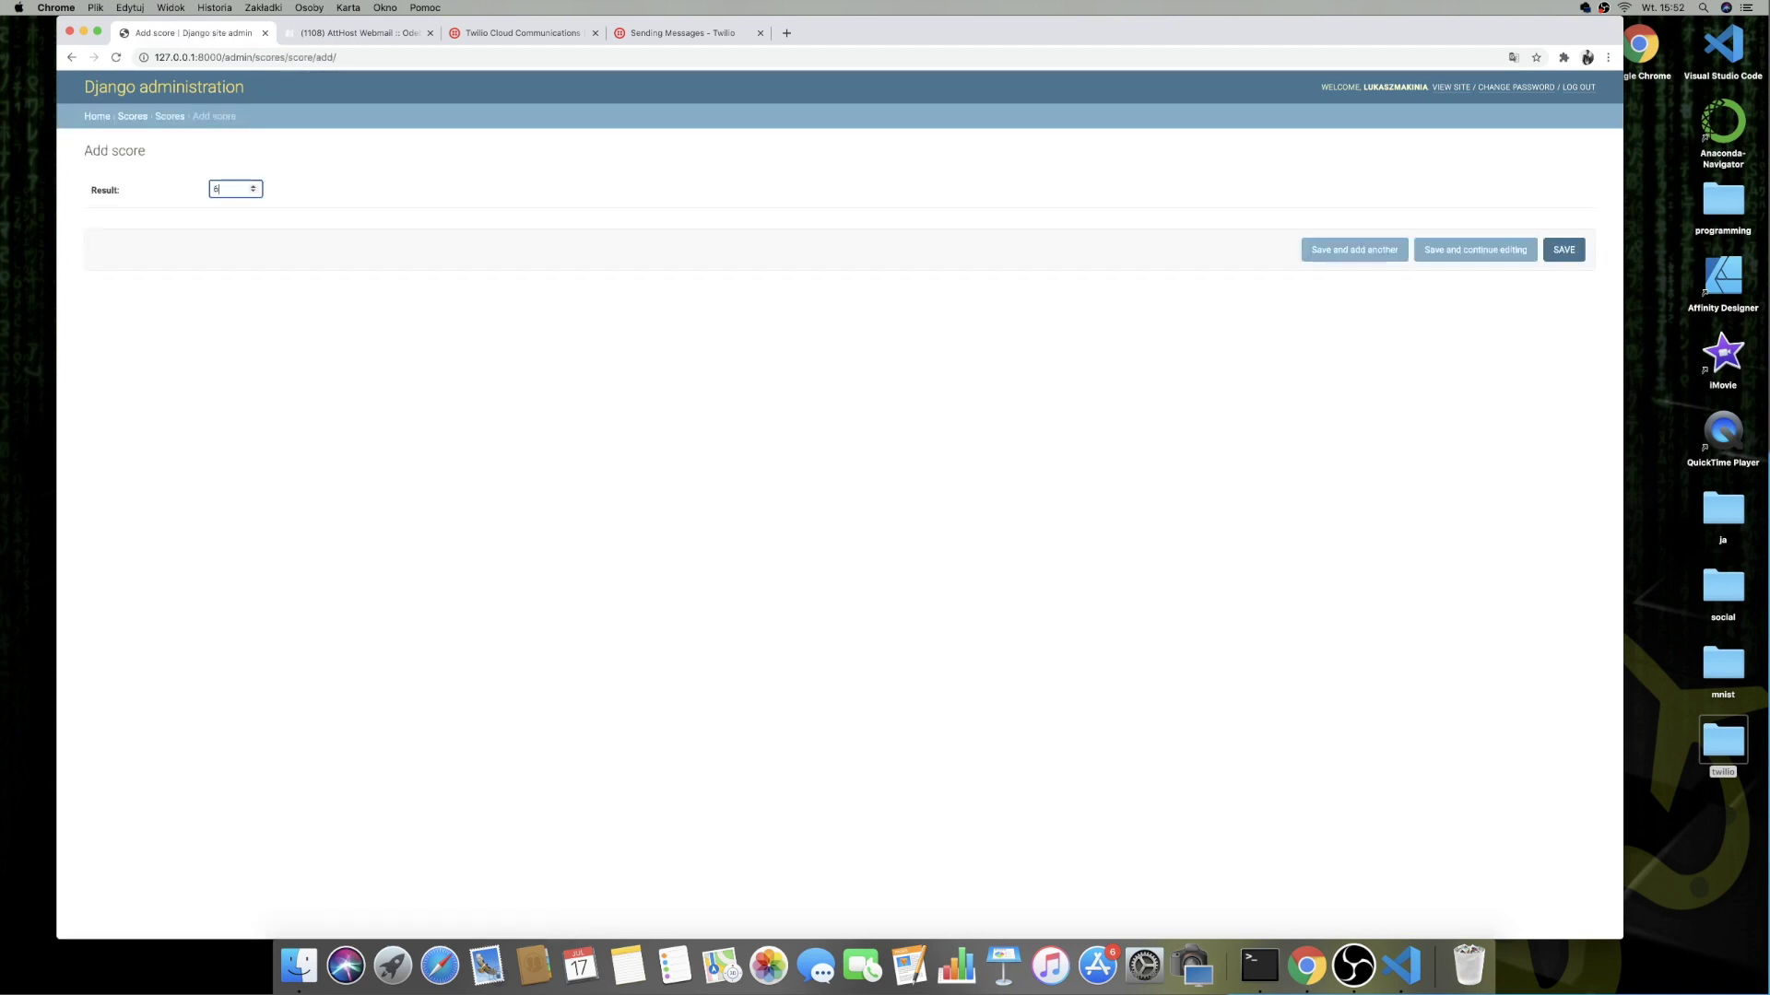
pyautogui.click(1564, 249)
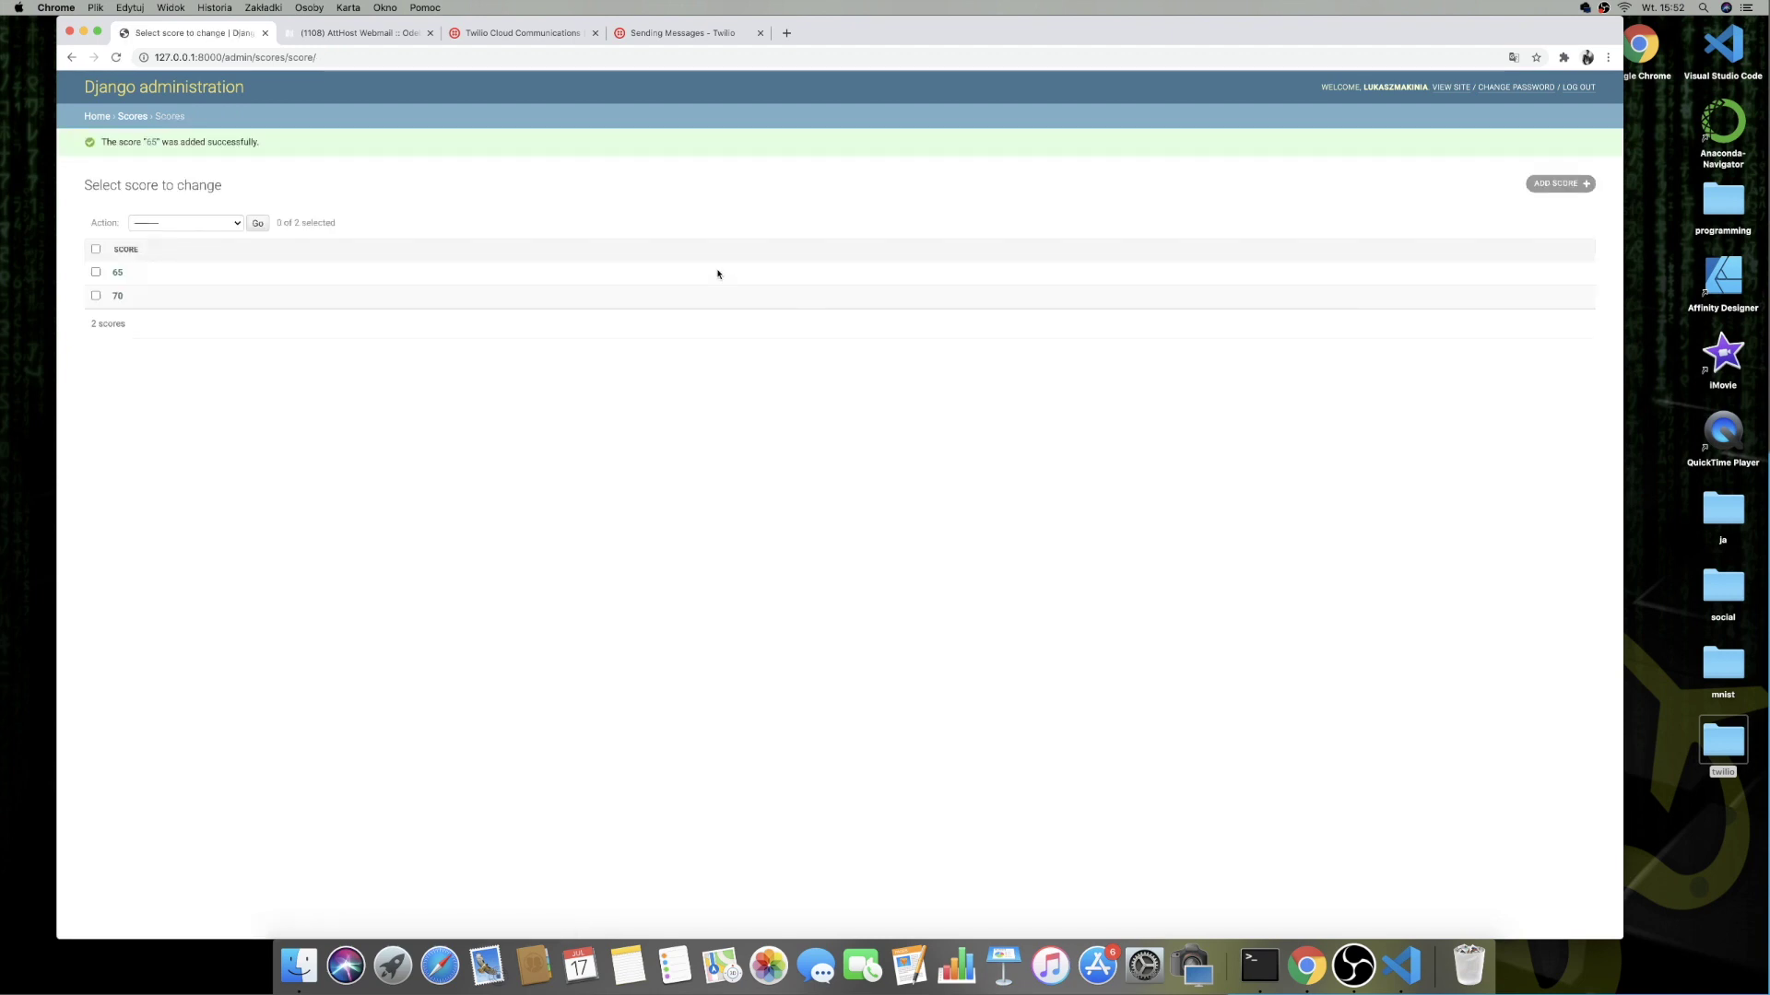